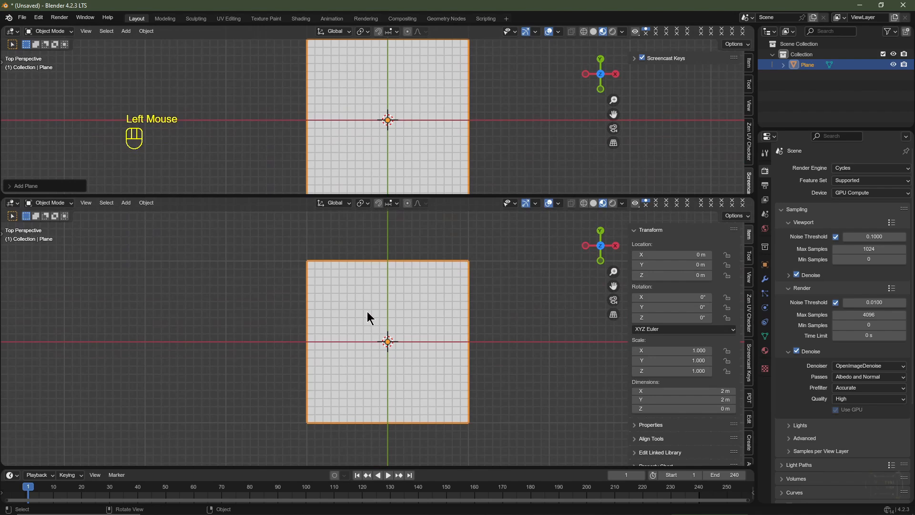
# Switch the lower viewport to the Shader Editor and create a new material named "Pro Rain" on the plane.
pyautogui.click(9, 205)
pyautogui.click(38, 293)
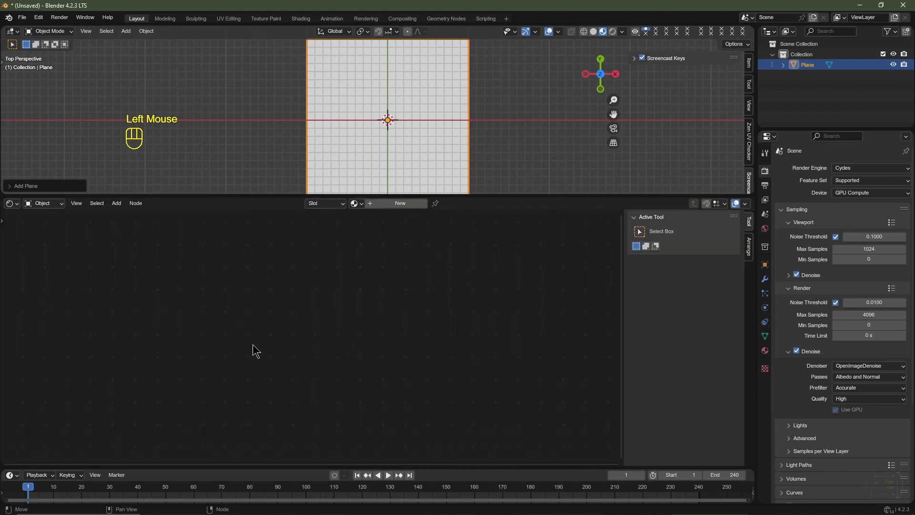
pyautogui.click(416, 205)
pyautogui.click(382, 204)
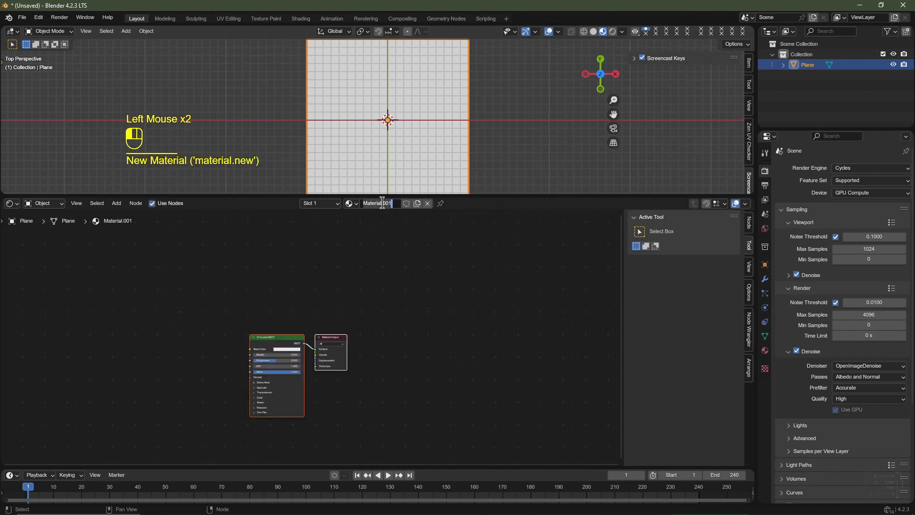
pyautogui.write('Pro Rain')
pyautogui.press('Return')
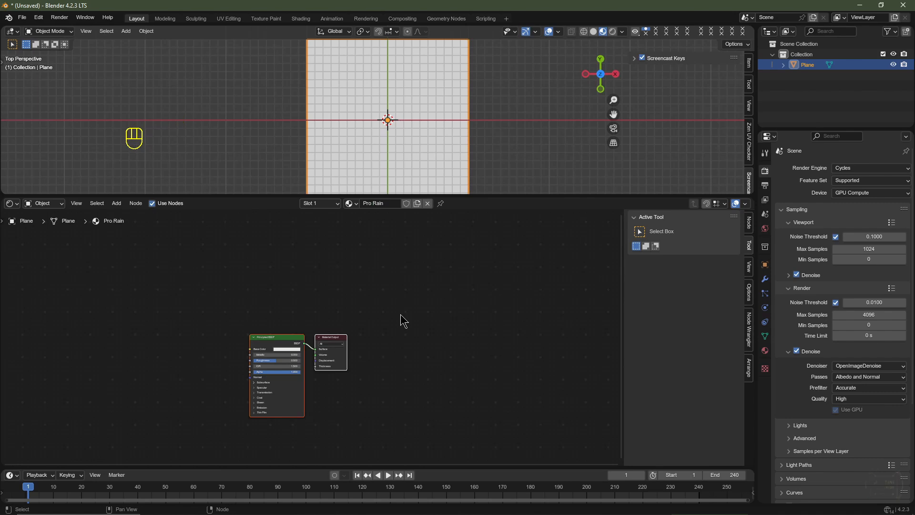
# Hide the node editor's sidebar and delete the Principled BSDF node from the Pro Rain material.
pyautogui.press('n')
pyautogui.scroll(2, 423, 390)
pyautogui.moveTo(422, 390); pyautogui.dragTo(534, 324, button='middle')
pyautogui.click(473, 276)
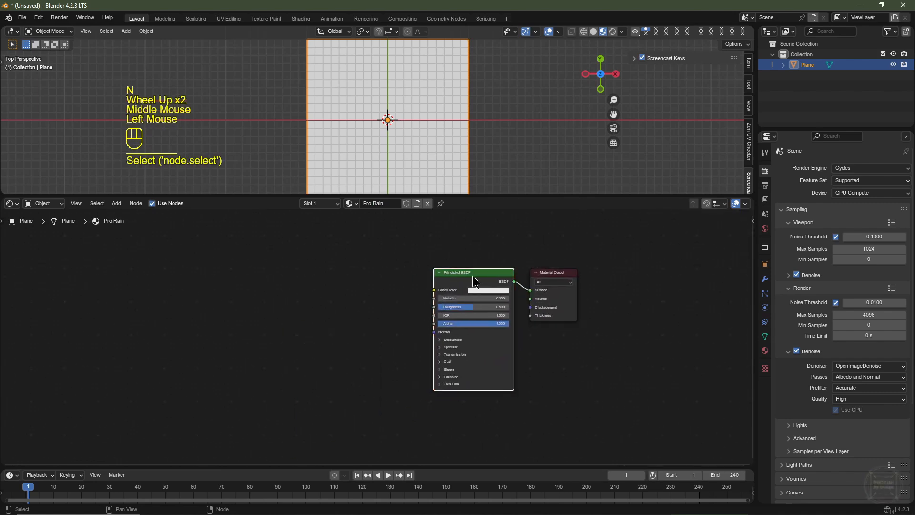
pyautogui.press('Delete')
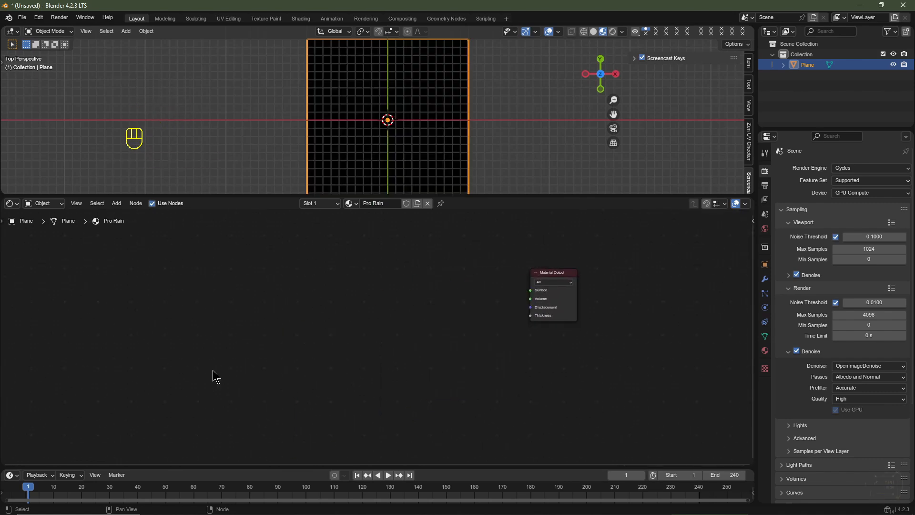
# Add a Texture Coordinate node well to the left of the Material Output node.
pyautogui.hotkey('shift', 'a')
pyautogui.moveTo(204, 364)
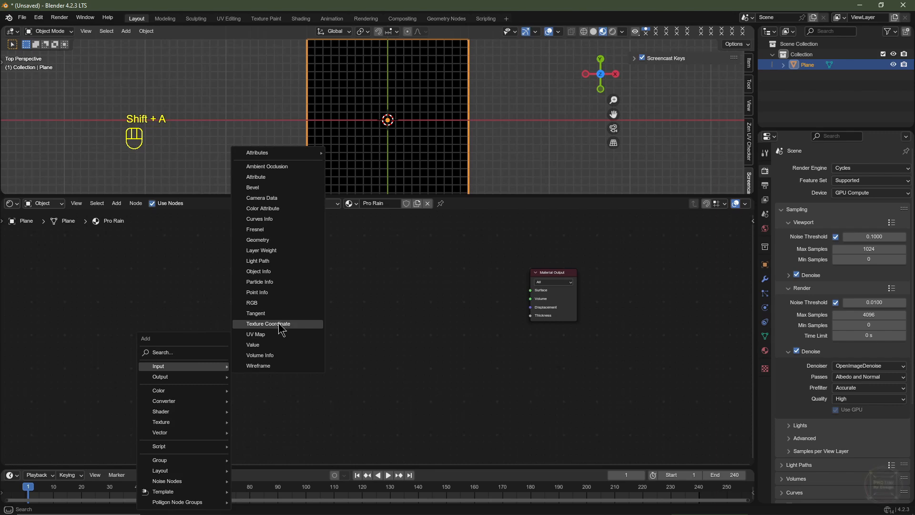
pyautogui.click(281, 327)
pyautogui.click(151, 258)
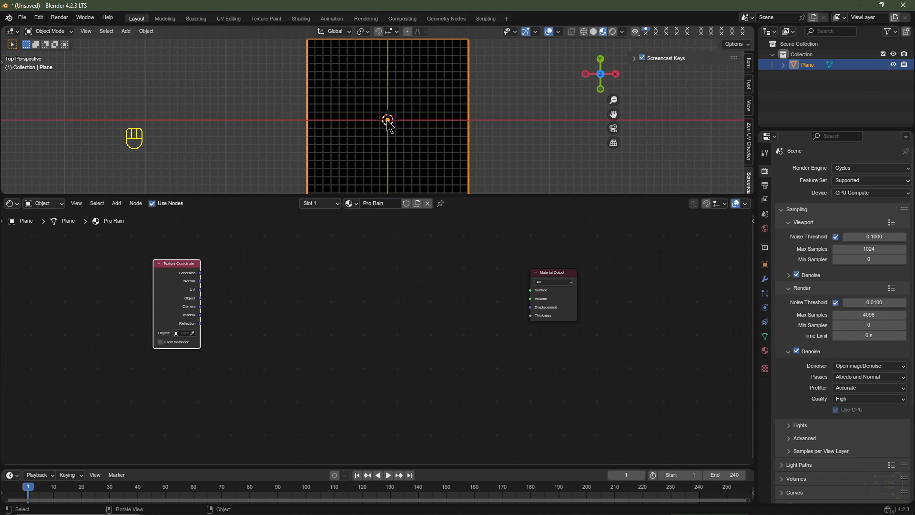
# Inspect the plane's UV layout in the UV Editing workspace, then return to the Layout workspace.
pyautogui.click(228, 19)
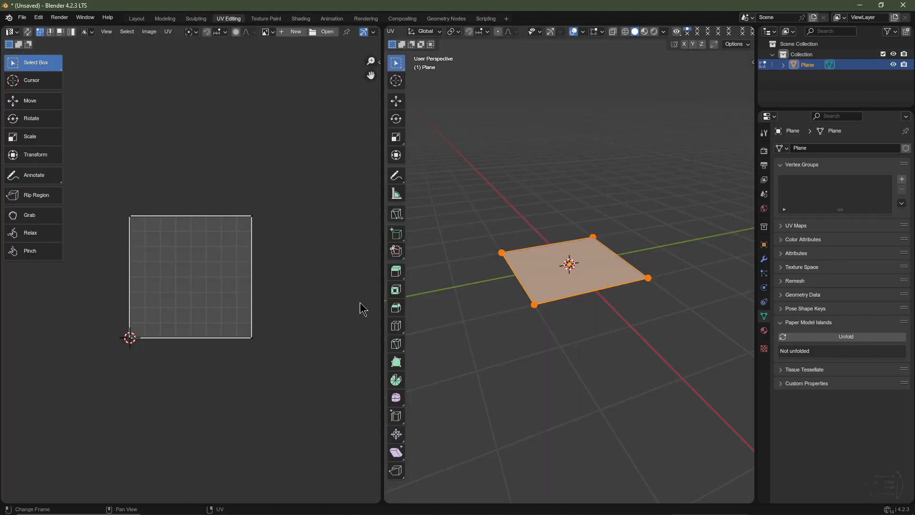
pyautogui.press('a')
pyautogui.click(137, 19)
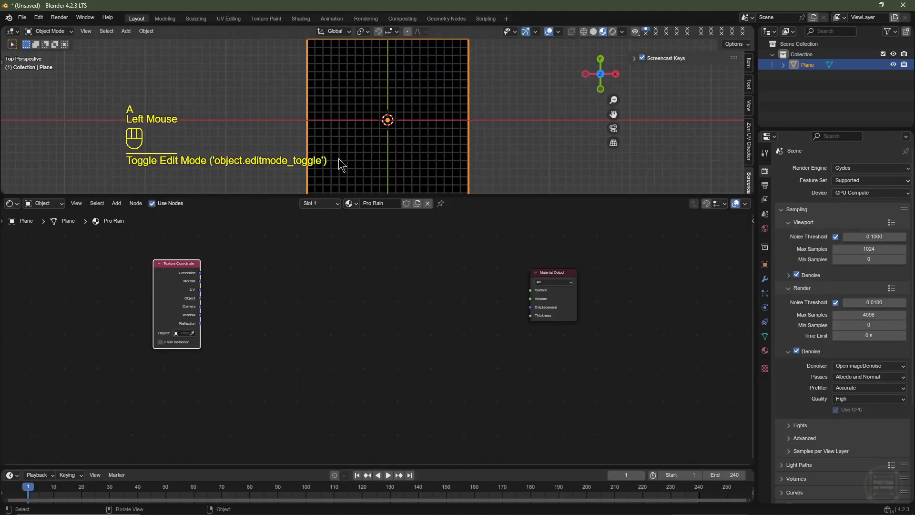
# Look up "Node" among the add-ons in the preferences to check Node Wrangler, and view the available extensions.
pyautogui.click(38, 18)
pyautogui.click(74, 152)
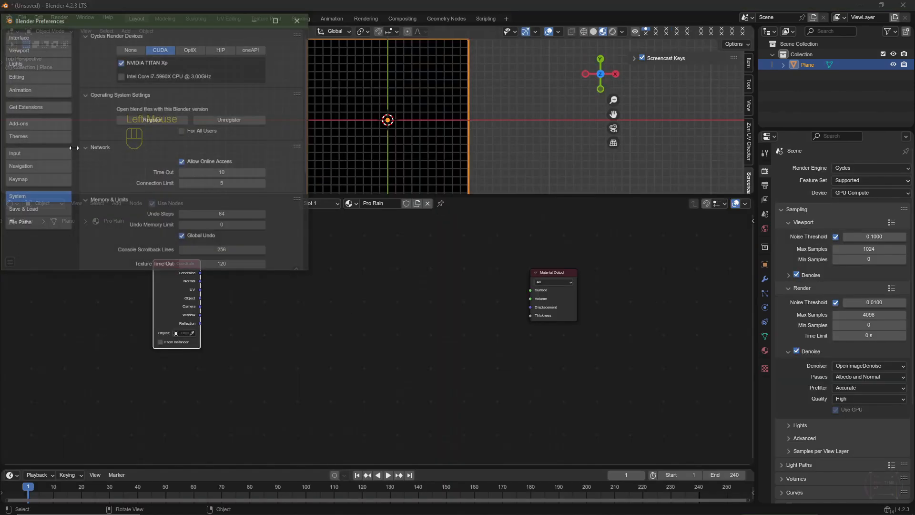
pyautogui.click(40, 123)
pyautogui.click(157, 34)
pyautogui.write('Node')
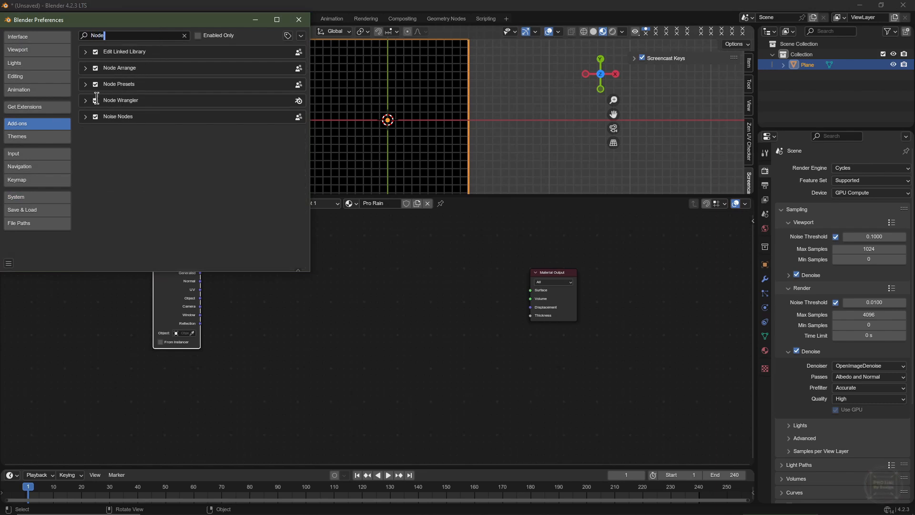
pyautogui.click(36, 108)
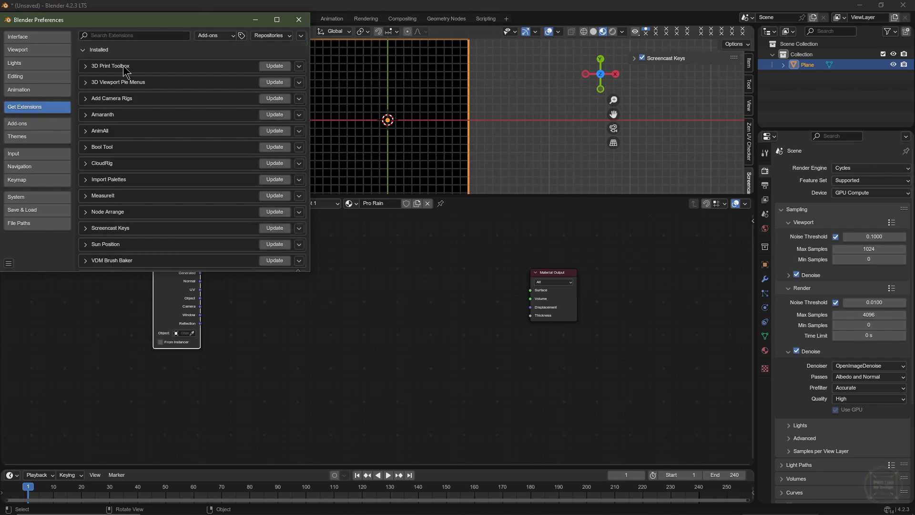
pyautogui.click(201, 291)
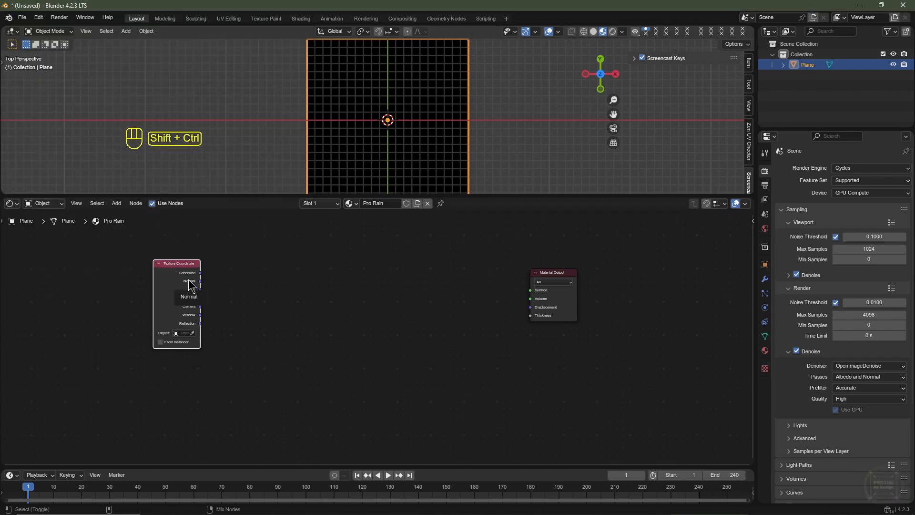
# Connect the Texture Coordinate's UV output to the Material Output's Surface and enlarge the 3D viewport to preview the plane.
pyautogui.keyDown('ctrl'); pyautogui.keyDown('shift'); pyautogui.click(191, 285); pyautogui.keyUp('shift'); pyautogui.keyUp('ctrl')
pyautogui.keyDown('ctrl'); pyautogui.keyDown('shift'); pyautogui.click(191, 285); pyautogui.keyUp('shift'); pyautogui.keyUp('ctrl')
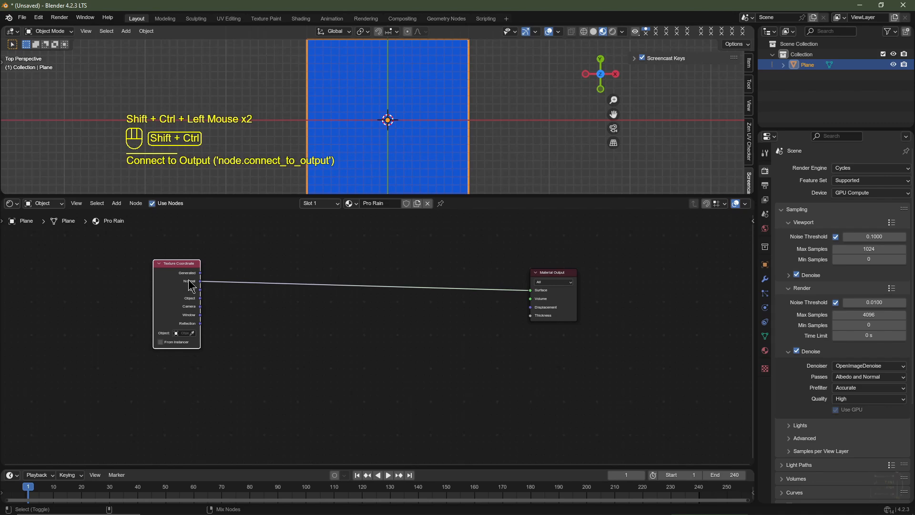
pyautogui.keyDown('ctrl'); pyautogui.keyDown('shift'); pyautogui.click(191, 285); pyautogui.keyUp('shift'); pyautogui.keyUp('ctrl')
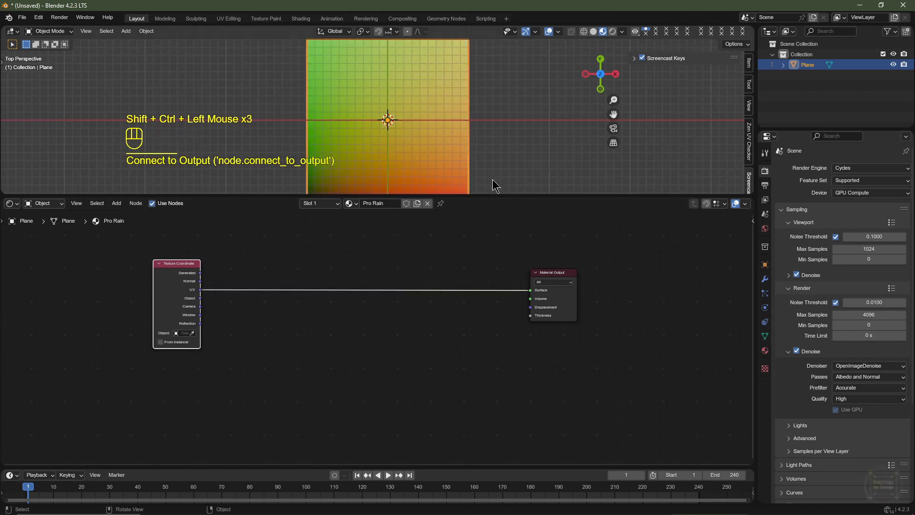
pyautogui.moveTo(493, 195); pyautogui.dragTo(491, 248)
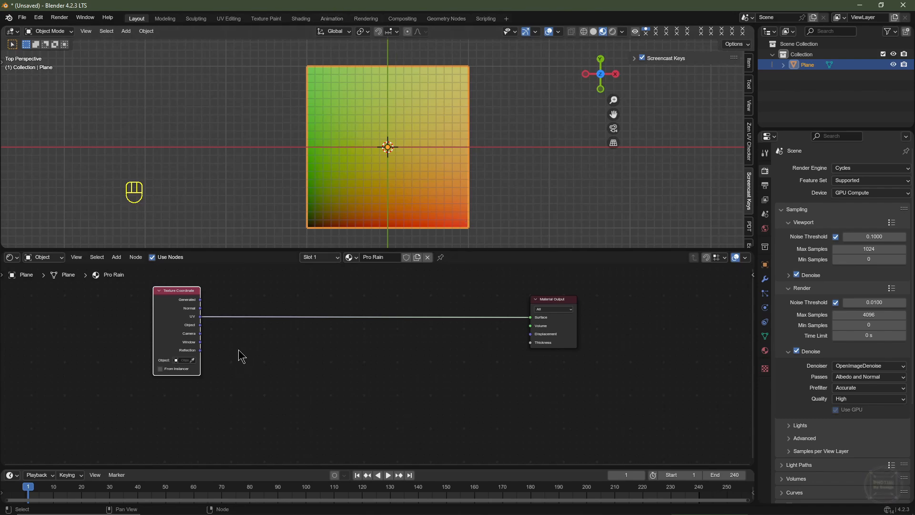
# Insert a Vector Math node between Texture Coordinate and Material Output, and set its operation to Multiply.
pyautogui.hotkey('shift', 'a')
pyautogui.moveTo(226, 388)
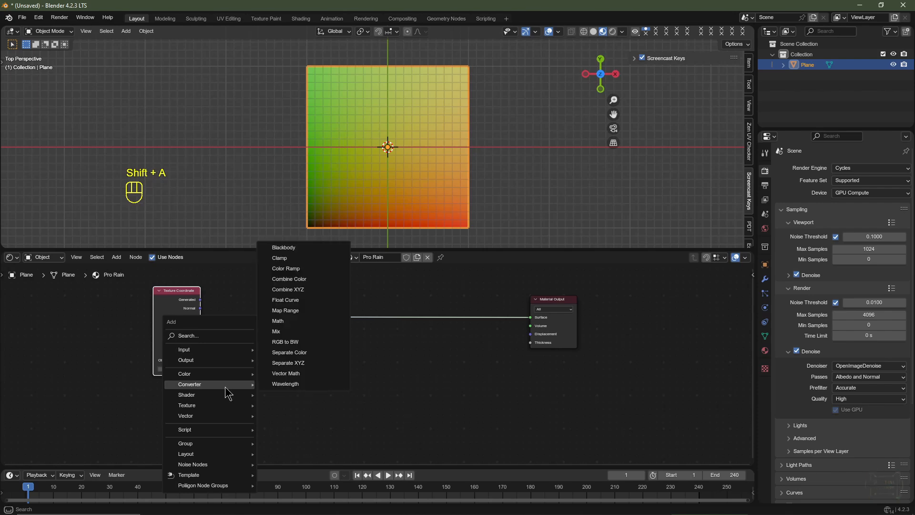
pyautogui.click(286, 373)
pyautogui.click(243, 305)
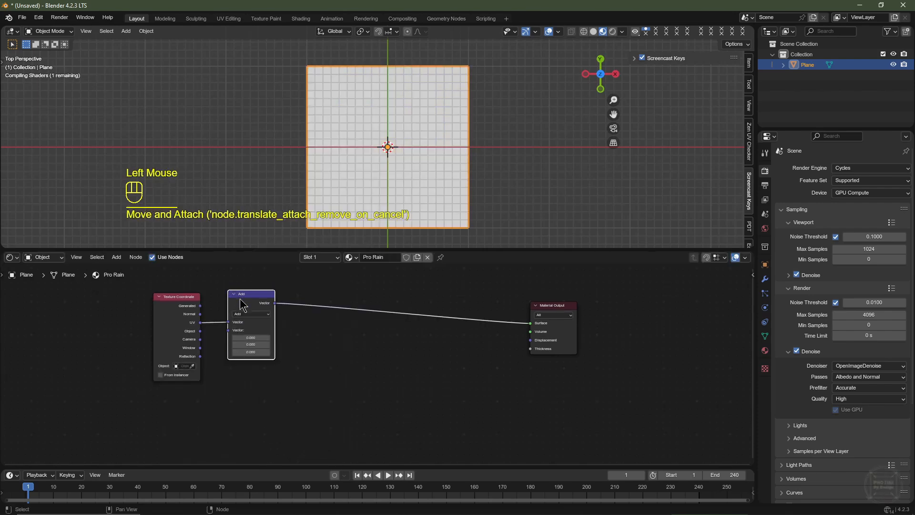
pyautogui.click(250, 314)
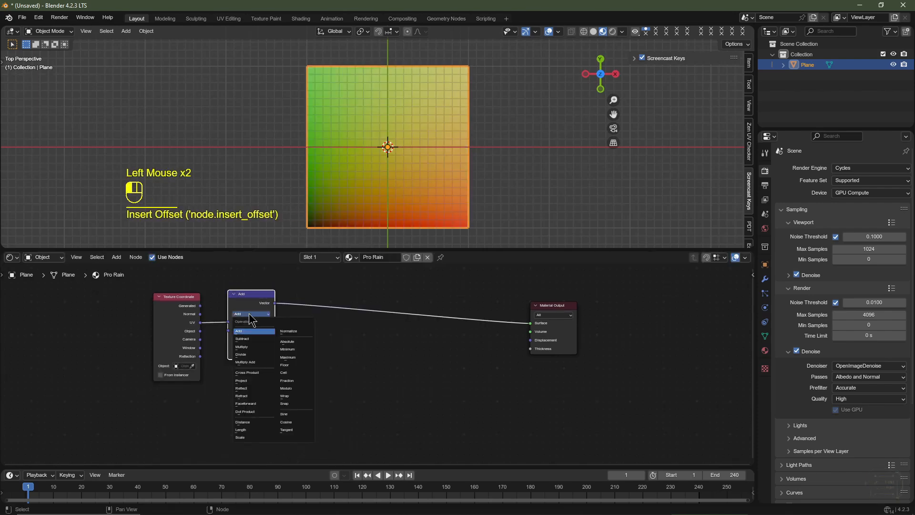
pyautogui.click(255, 353)
# Duplicate the Multiply node, insert the copy after it, and set the copy's operation to Fraction.
pyautogui.hotkey('shift', 'd')
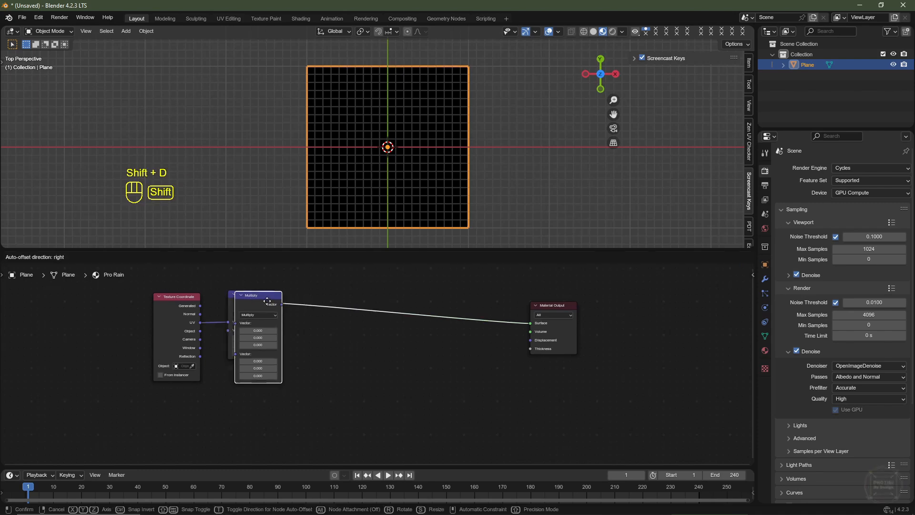
pyautogui.click(307, 298)
pyautogui.click(316, 313)
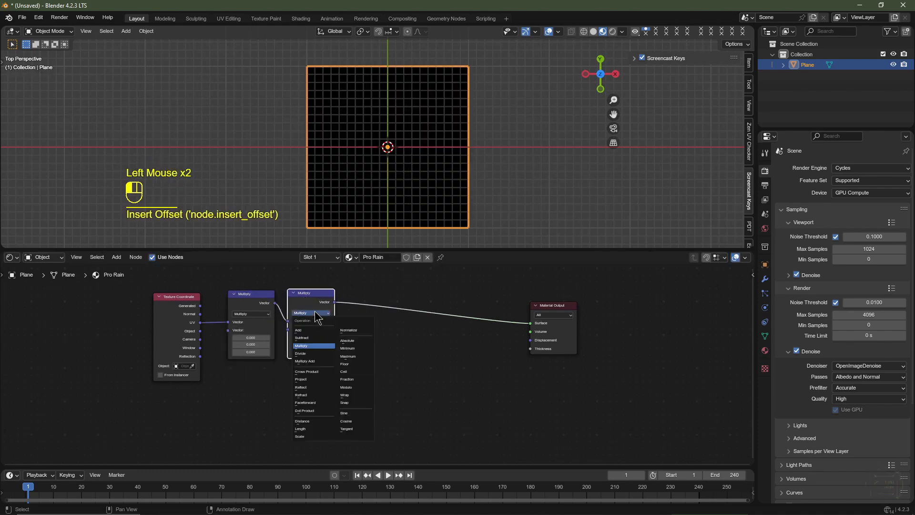
pyautogui.click(347, 379)
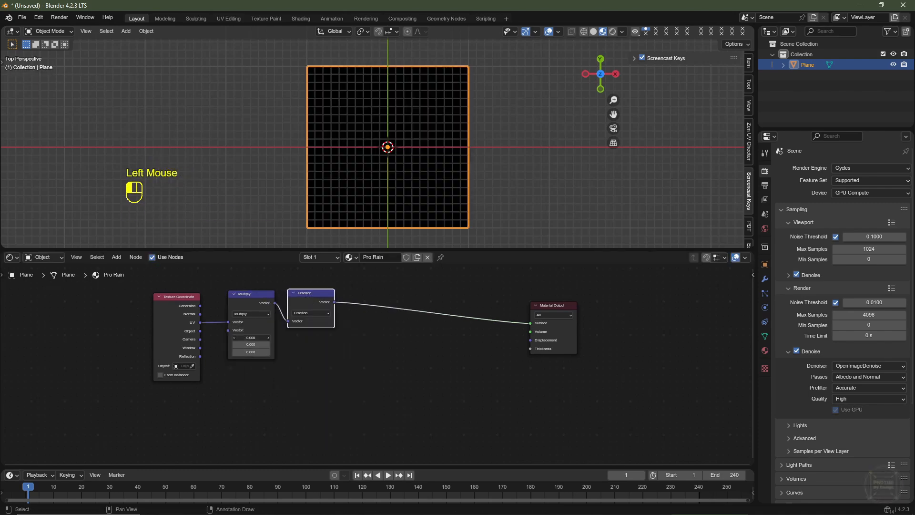
# Set the Multiply node's vector values to X 12, Y 1 and Z 1.
pyautogui.moveTo(251, 338); pyautogui.dragTo(252, 350)
pyautogui.press('Return')
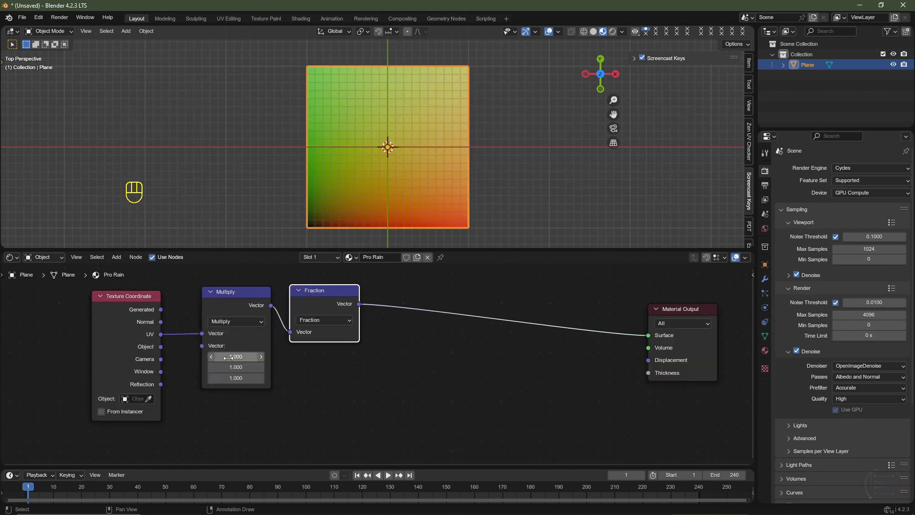
pyautogui.moveTo(235, 356); pyautogui.dragTo(266, 357)
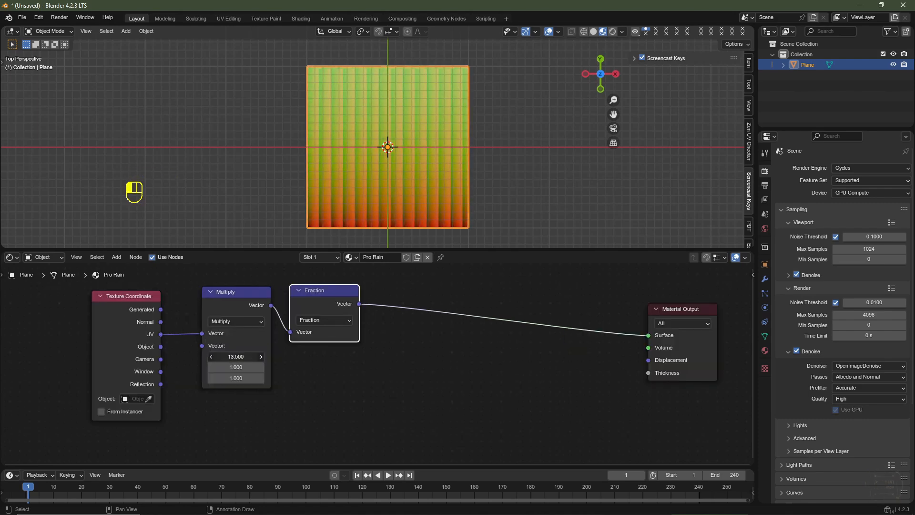
pyautogui.click(229, 356)
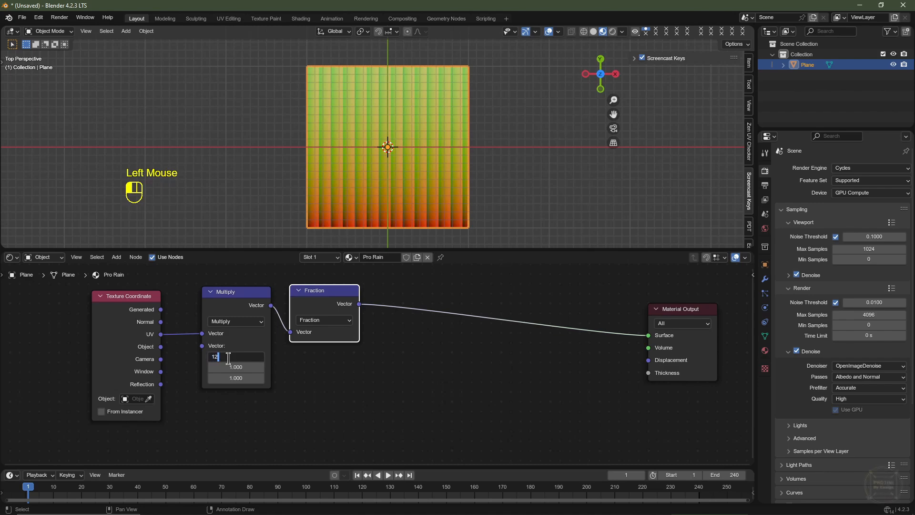
pyautogui.write('12')
pyautogui.press('Return')
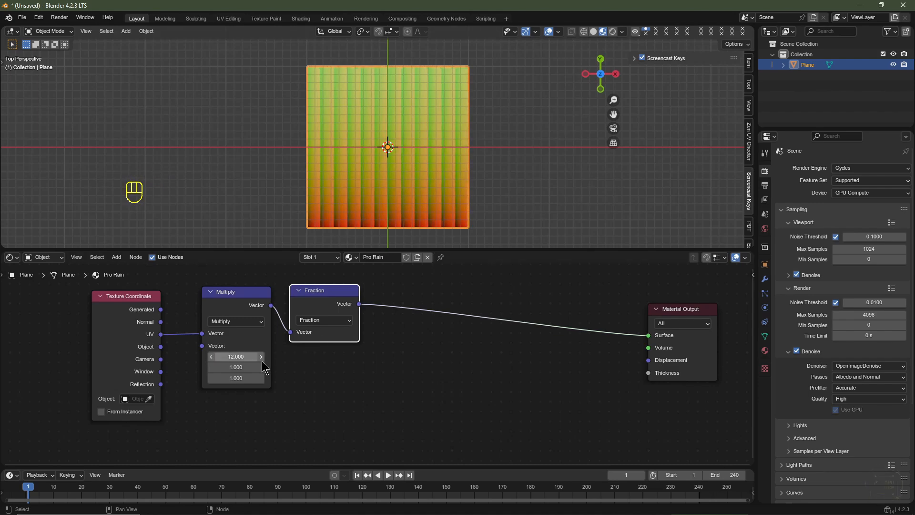
# Enlarge the node editor and move the Texture Coordinate node farther left to make room before the Multiply node.
pyautogui.moveTo(261, 362)
pyautogui.mouseDown()
pyautogui.moveTo(273, 362)
pyautogui.moveTo(262, 362)
pyautogui.mouseUp()
pyautogui.scroll(-2, 329, 374)
pyautogui.moveTo(483, 248); pyautogui.dragTo(484, 168)
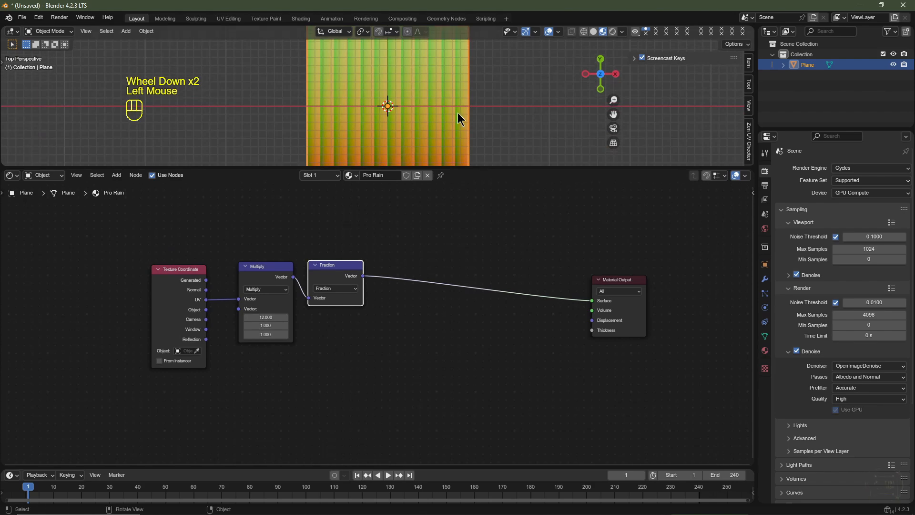
pyautogui.scroll(-2, 457, 112)
pyautogui.scroll(1, 457, 112)
pyautogui.moveTo(181, 294); pyautogui.dragTo(263, 293, button='middle')
pyautogui.click(263, 293)
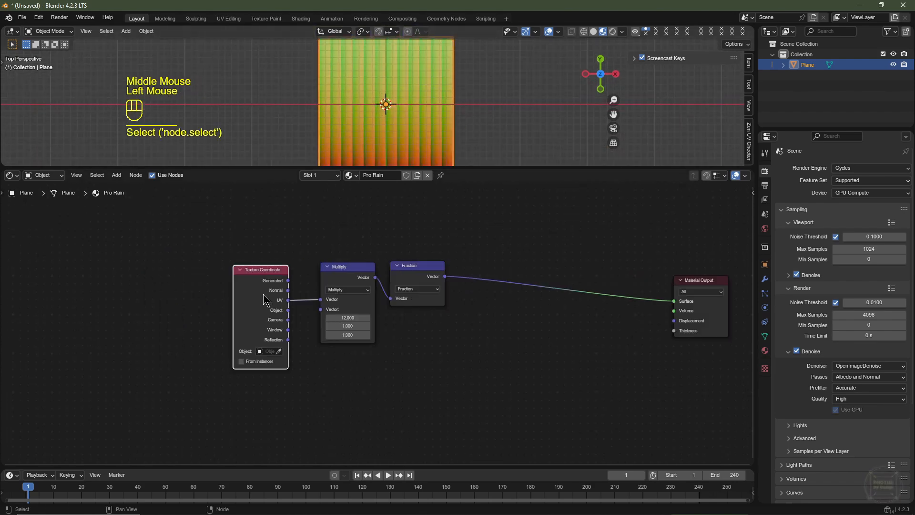
pyautogui.press('g')
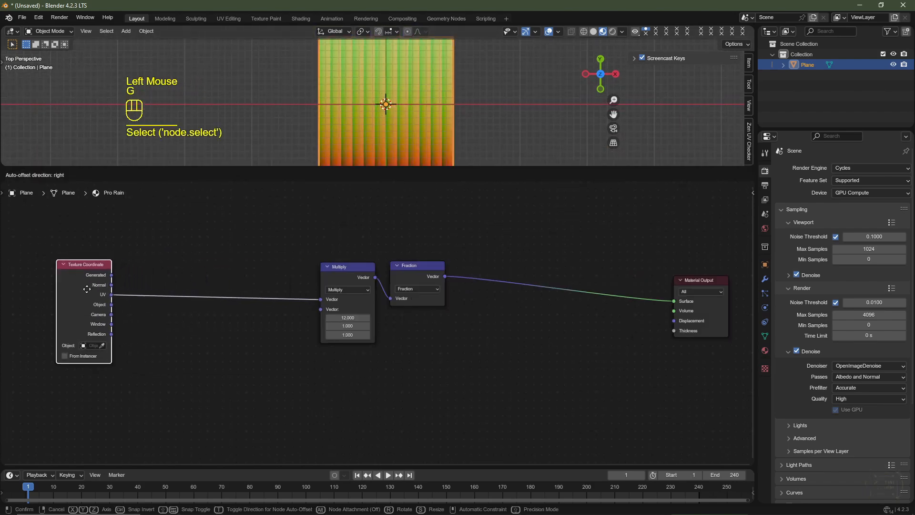
pyautogui.click(87, 291)
pyautogui.click(86, 295)
# Add a Combine XYZ node below the UV link and connect its Vector output to the Multiply node's second Vector input.
pyautogui.hotkey('shift', 'a')
pyautogui.moveTo(164, 361)
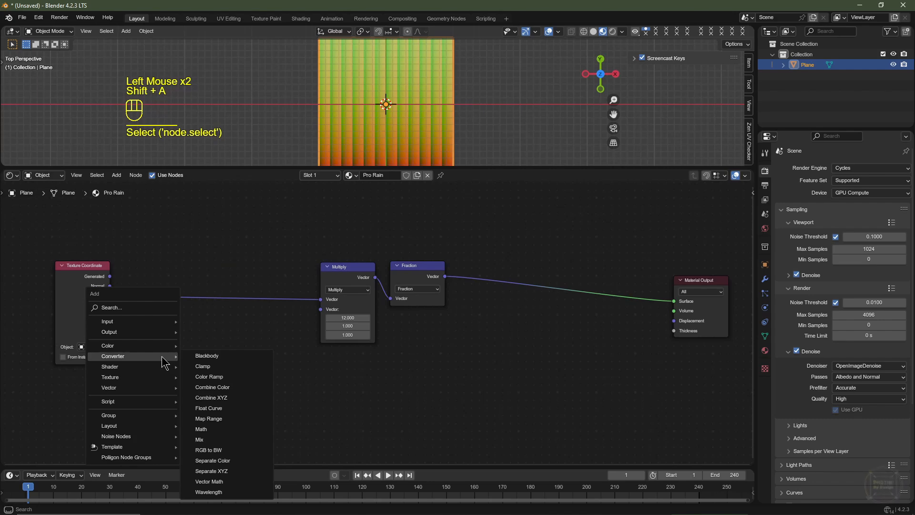
pyautogui.click(238, 398)
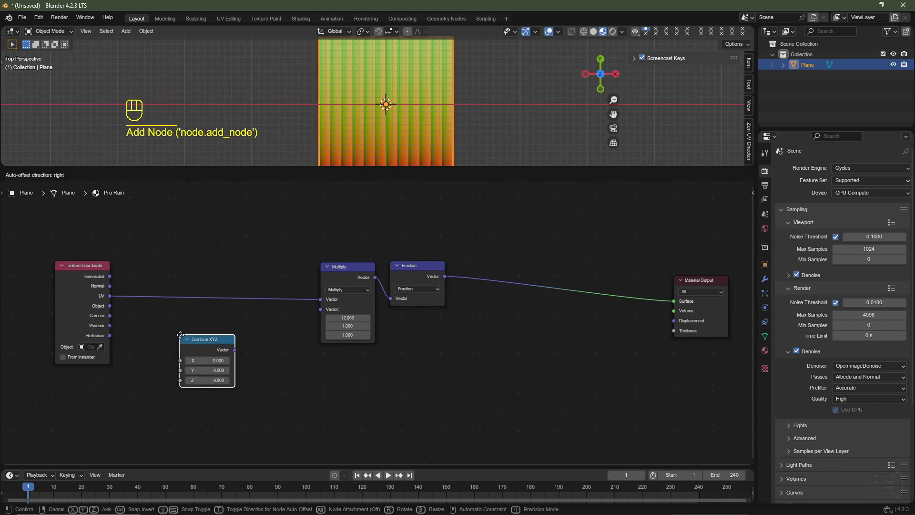
pyautogui.click(192, 340)
pyautogui.moveTo(247, 355); pyautogui.dragTo(319, 320)
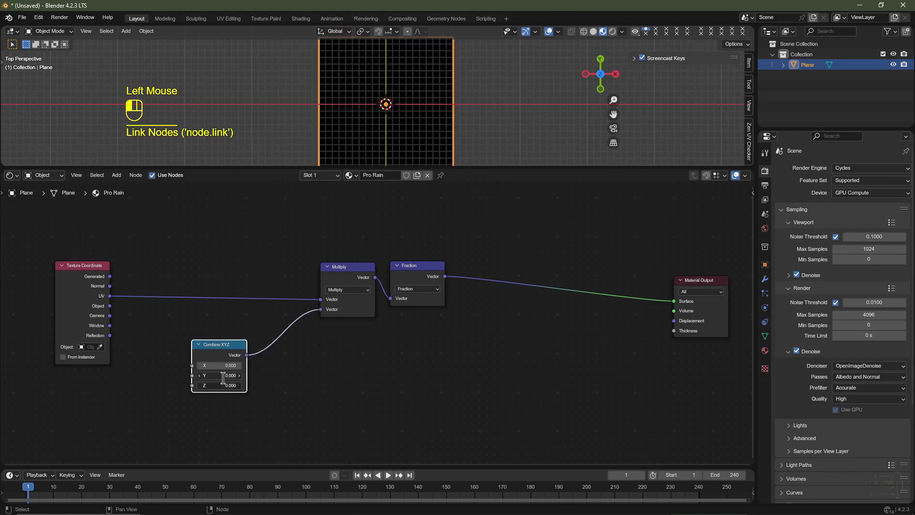
# Set both the Y and Z values of the Combine XYZ node to 1.
pyautogui.click(223, 376)
pyautogui.write('1')
pyautogui.press('Return')
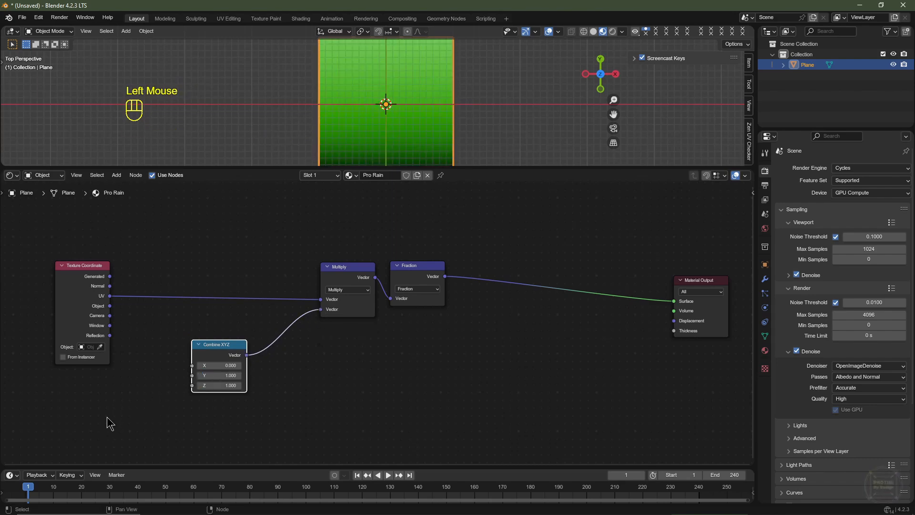
# Add a Value node below the Texture Coordinate node and connect it to the Combine XYZ node's X input.
pyautogui.hotkey('shift', 'a')
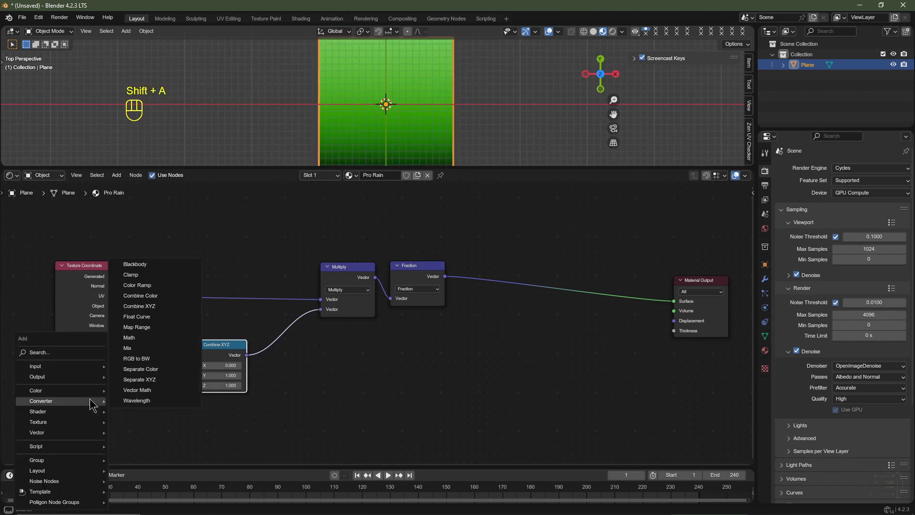
pyautogui.write('v')
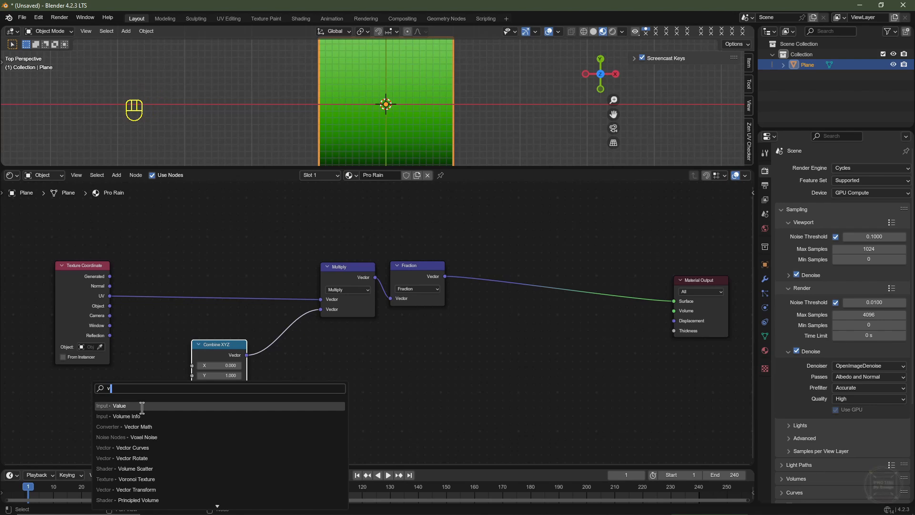
pyautogui.click(145, 406)
pyautogui.rightClick(117, 398)
pyautogui.moveTo(112, 392); pyautogui.dragTo(192, 366)
# Set the Value node to 12.
pyautogui.doubleClick(80, 403)
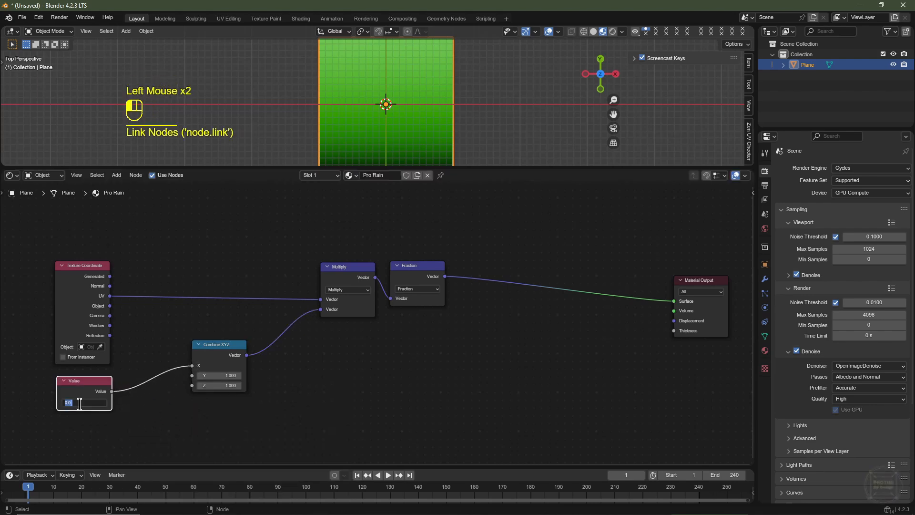
pyautogui.press('Return')
pyautogui.moveTo(80, 403); pyautogui.dragTo(109, 403)
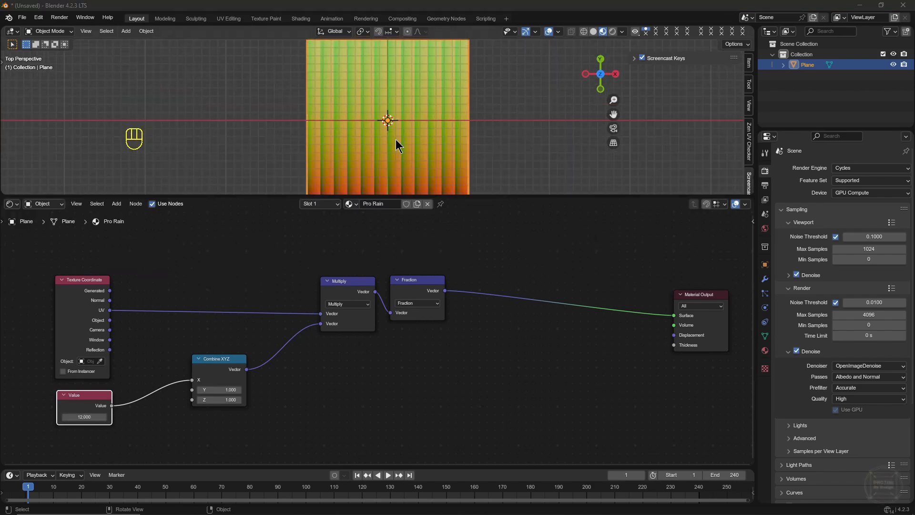
# Duplicate the Multiply node and insert the copy between the Fraction node and the Material Output.
pyautogui.scroll(-1, 395, 139)
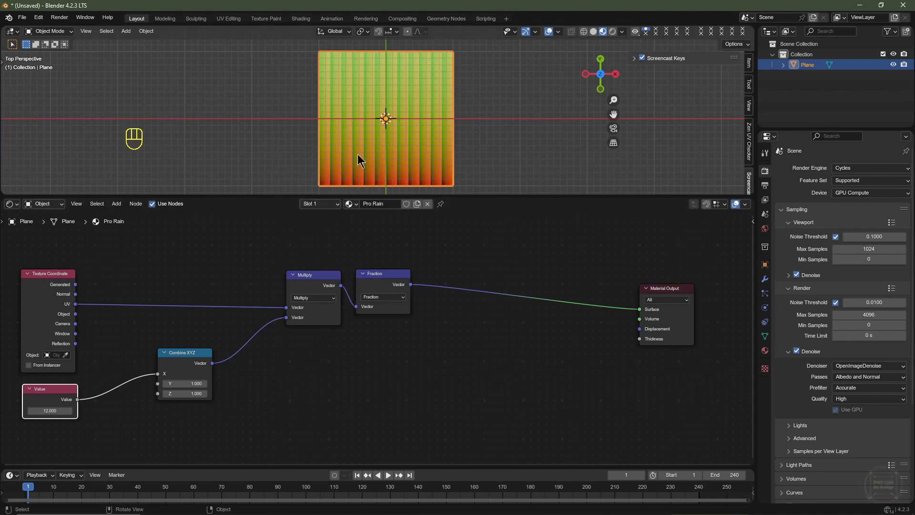
pyautogui.click(307, 278)
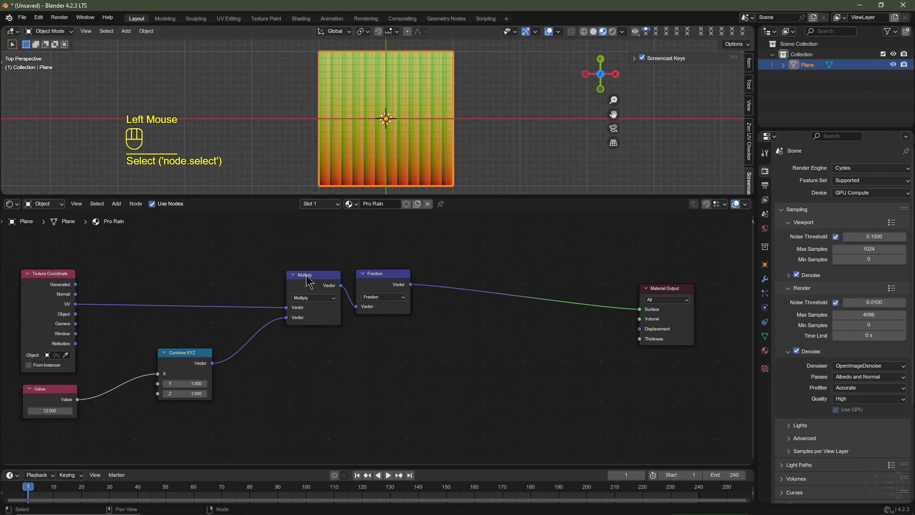
pyautogui.click(306, 279)
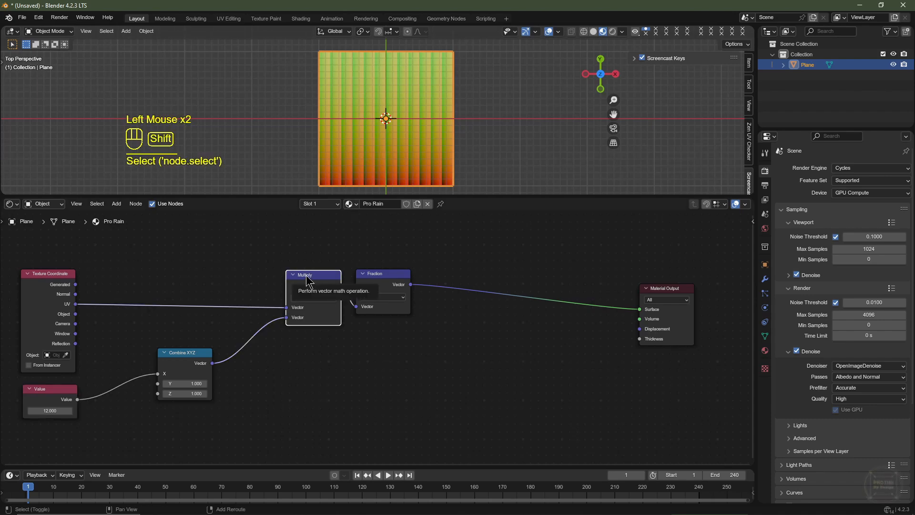
pyautogui.hotkey('shift', 'd')
pyautogui.click(447, 267)
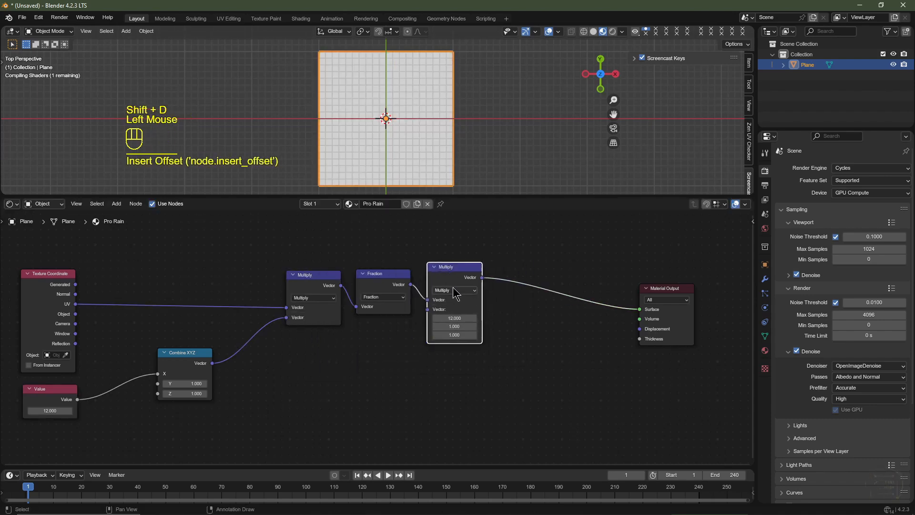
# Duplicate the Fraction node and insert the copy between the second Multiply node and the Material Output.
pyautogui.click(386, 280)
pyautogui.hotkey('shift', 'd')
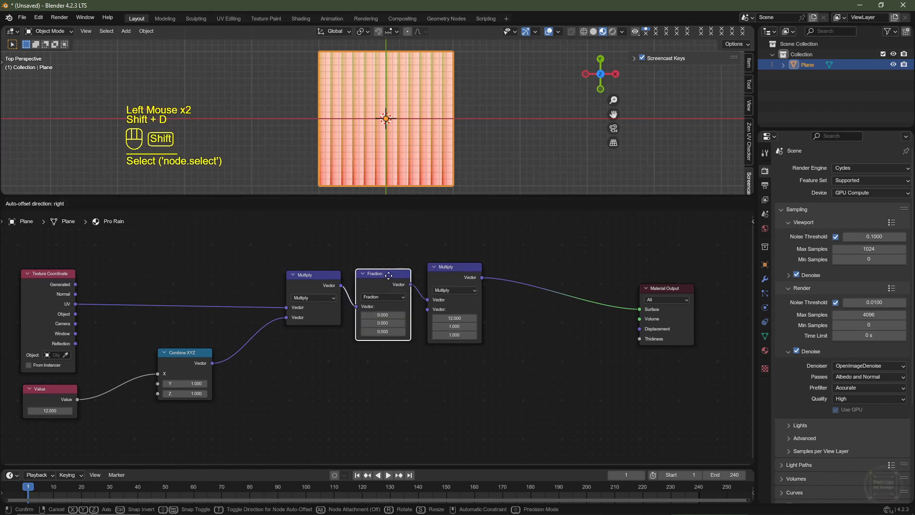
pyautogui.click(528, 278)
# Set the second Multiply node's vector values all to 0 and change its operation to Add.
pyautogui.doubleClick(454, 318)
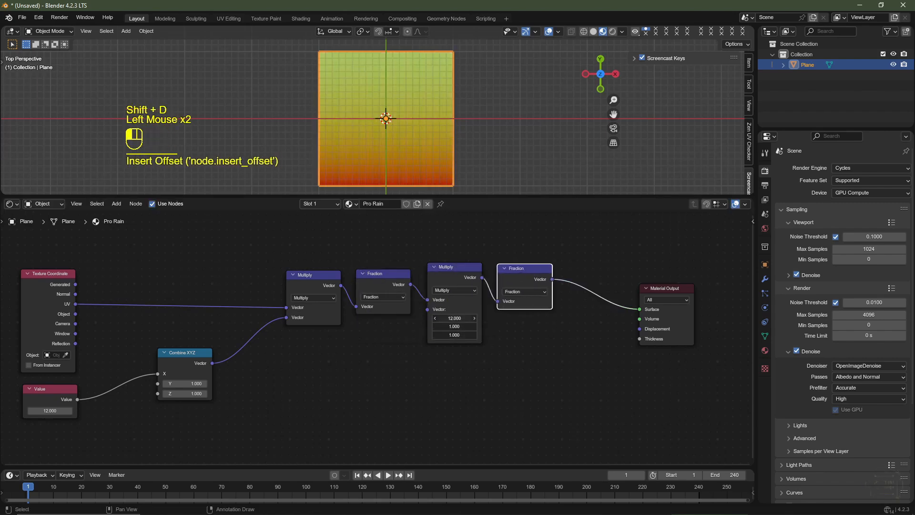
pyautogui.press('Return')
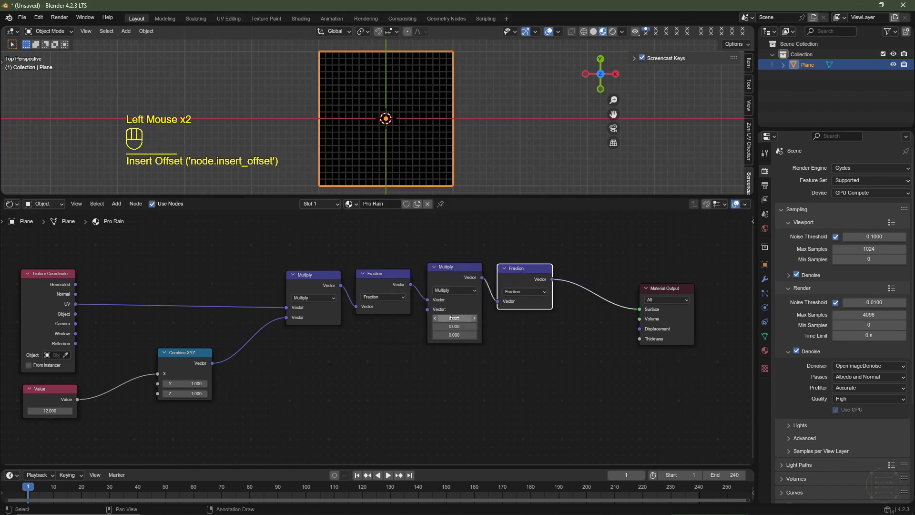
pyautogui.click(446, 293)
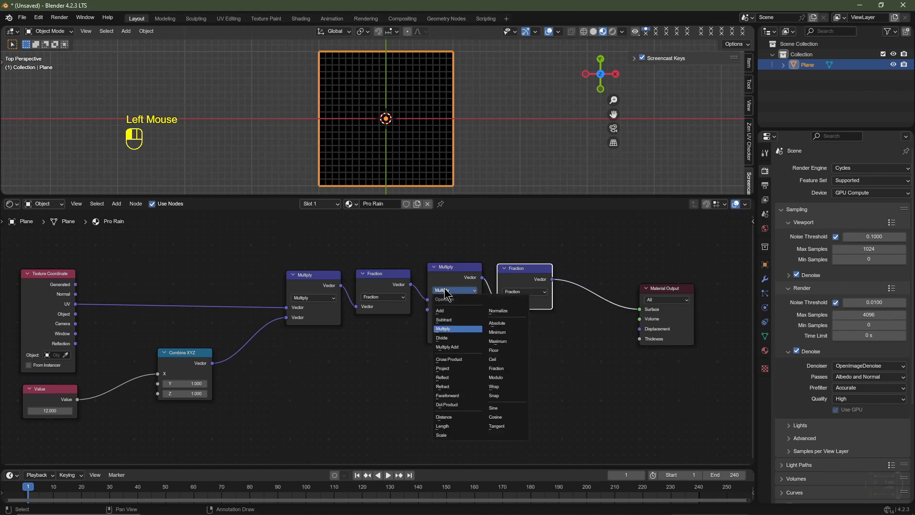
pyautogui.click(439, 322)
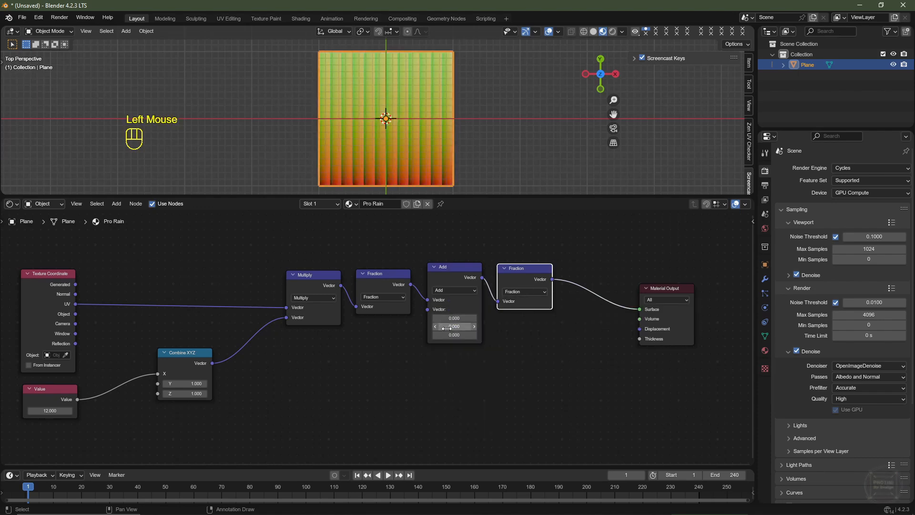
pyautogui.moveTo(448, 329); pyautogui.dragTo(706, 328)
pyautogui.rightClick(447, 328)
# Duplicate the Combine XYZ node, connect the copy to the Add node's second Vector input and set all its values to 0.
pyautogui.click(182, 365)
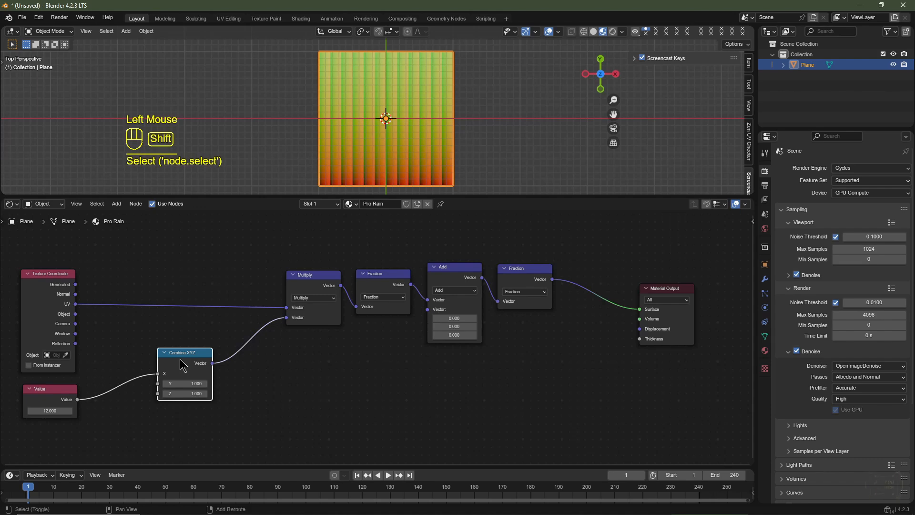
pyautogui.hotkey('shift', 'd')
pyautogui.click(377, 339)
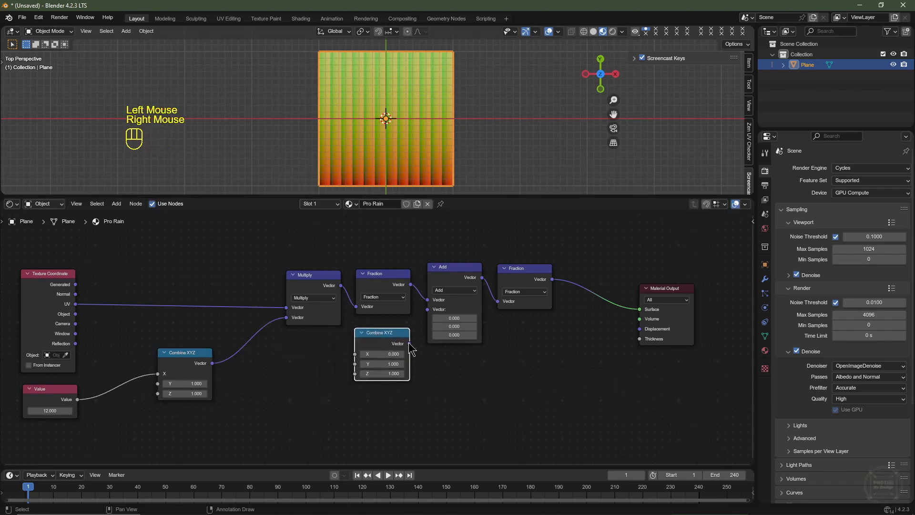
pyautogui.moveTo(409, 343); pyautogui.dragTo(428, 314)
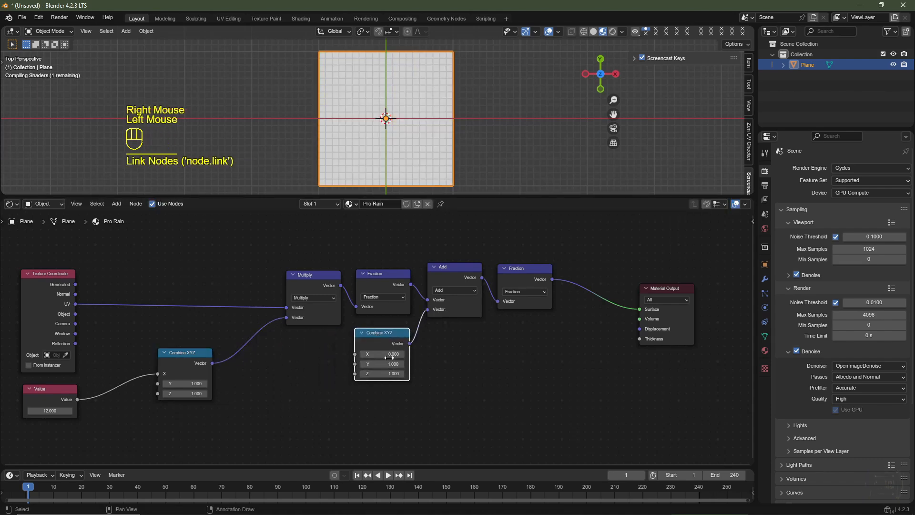
pyautogui.moveTo(383, 357); pyautogui.dragTo(383, 374)
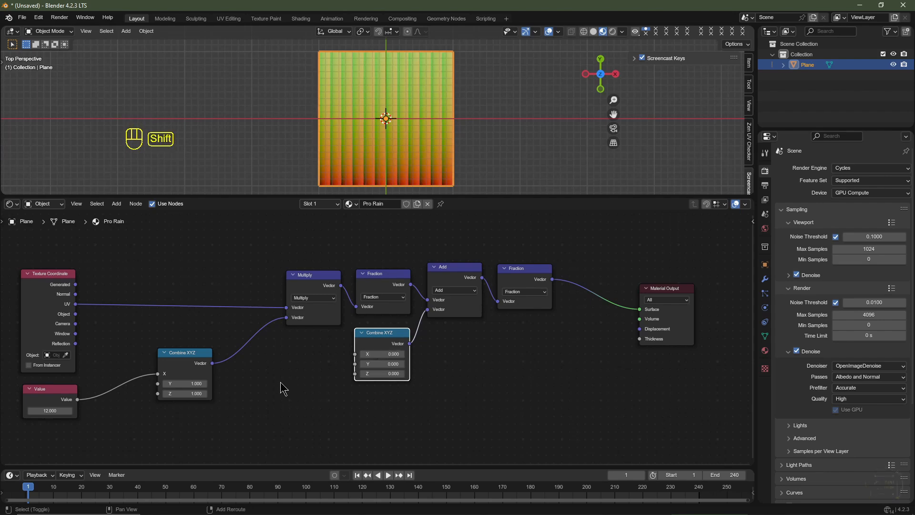
# Add a Math node set to Divide and connect its Value output to the second Combine XYZ node's Y input.
pyautogui.hotkey('shift', 'a')
pyautogui.moveTo(266, 399)
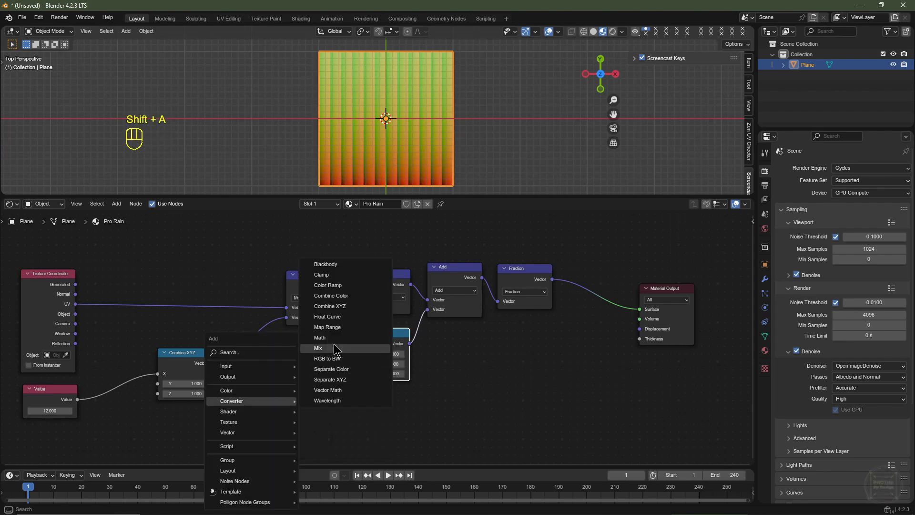
pyautogui.click(319, 338)
pyautogui.click(305, 377)
pyautogui.click(306, 377)
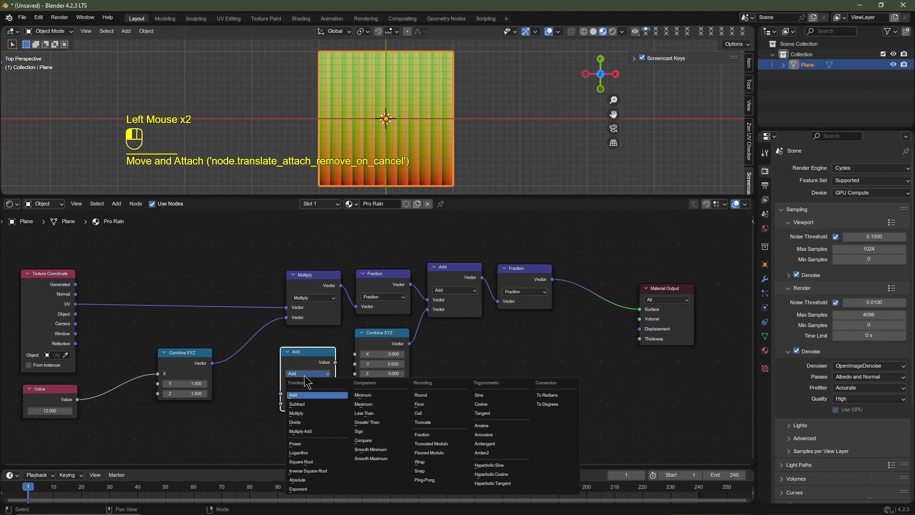
pyautogui.click(305, 407)
pyautogui.moveTo(336, 364); pyautogui.dragTo(355, 364)
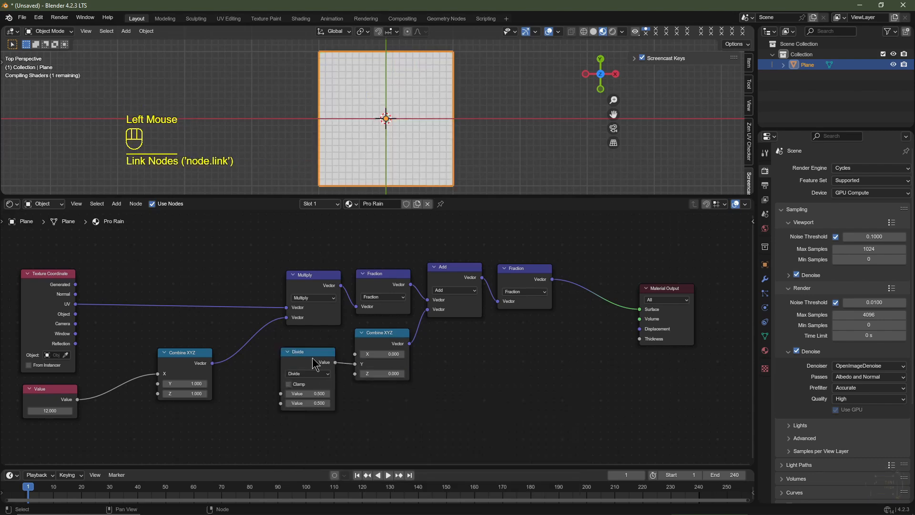
# Drive the Divide node's first Value with the expression #frame.
pyautogui.click(310, 363)
pyautogui.doubleClick(312, 394)
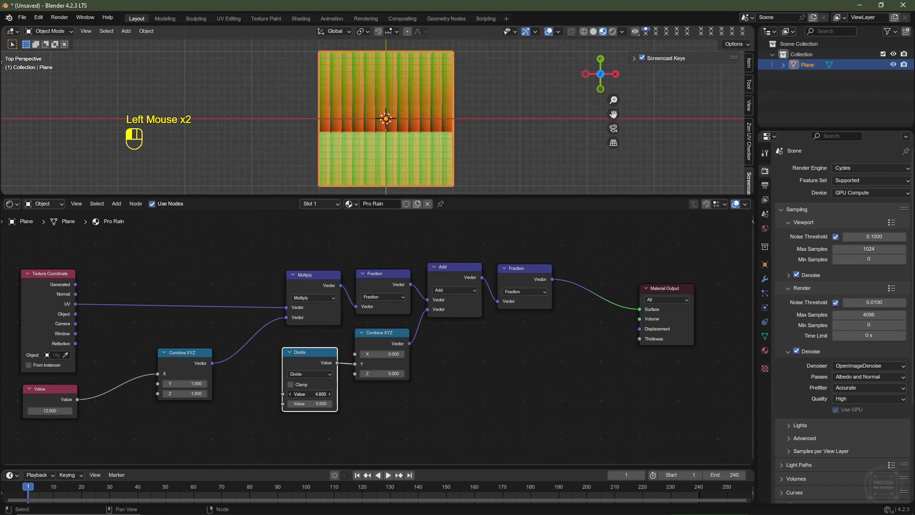
pyautogui.click(311, 395)
pyautogui.write('#frame')
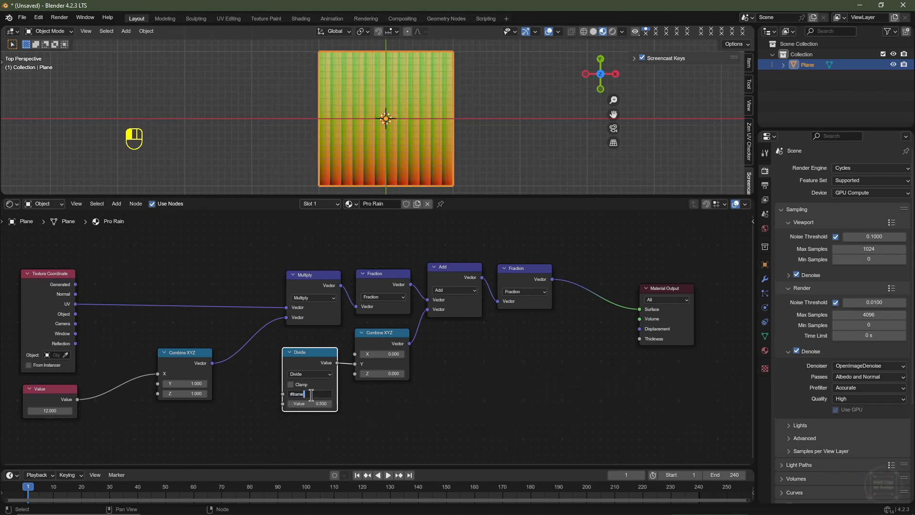
pyautogui.press('Return')
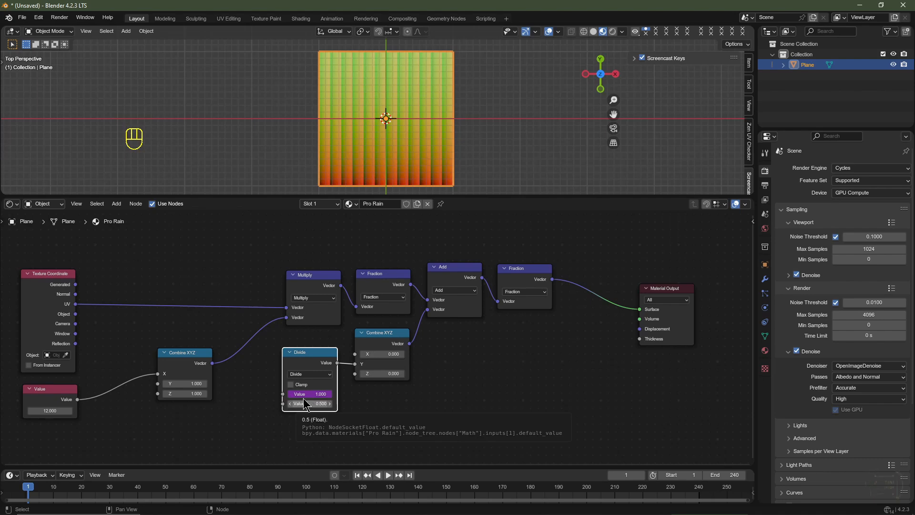
# Set the Divide node's second Value to 75 and play the animation to preview the scrolling speed.
pyautogui.click(304, 403)
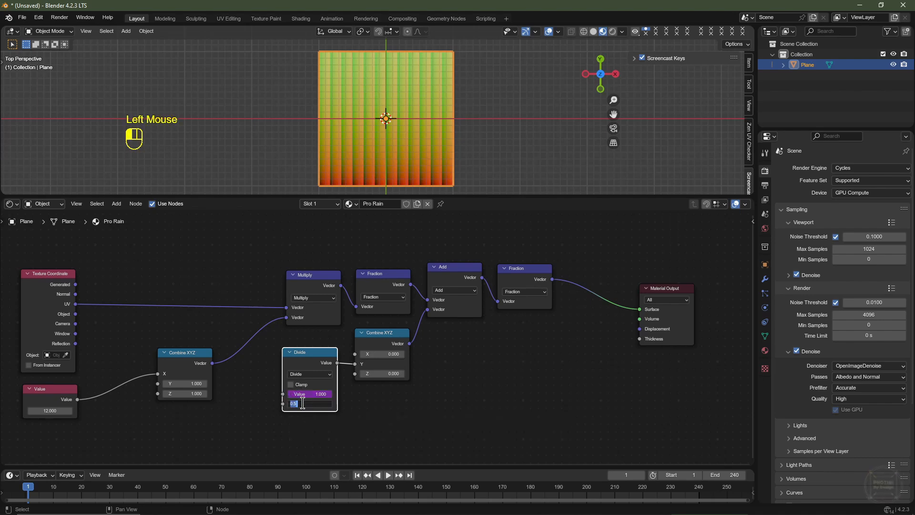
pyautogui.write('75')
pyautogui.press('Return')
pyautogui.press('space')
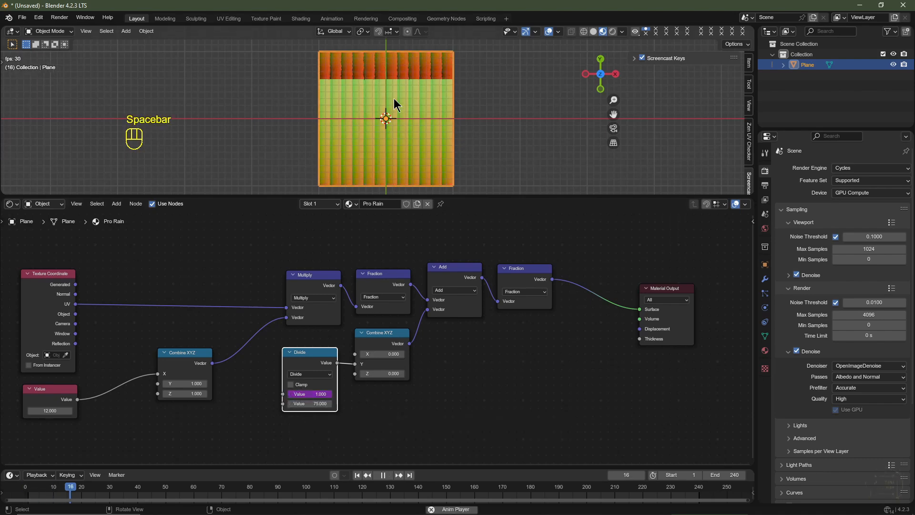
pyautogui.scroll(1, 399, 134)
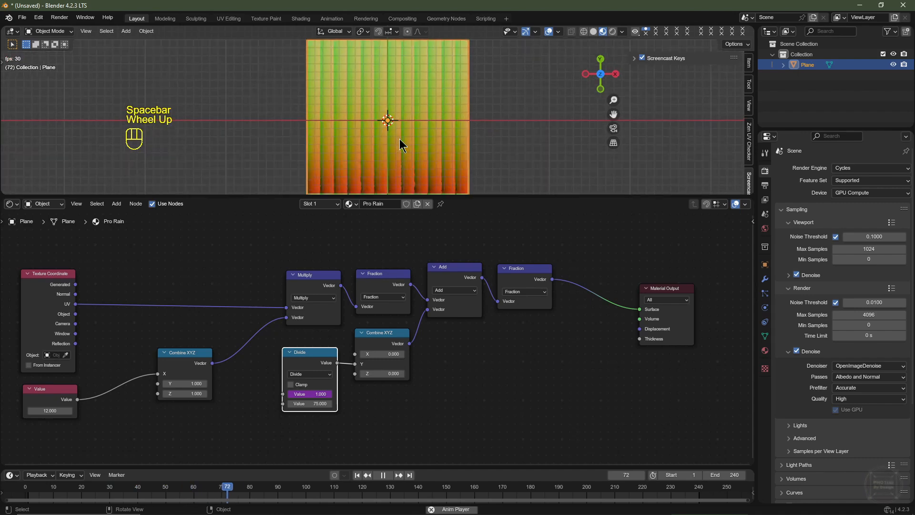
pyautogui.scroll(-1, 400, 153)
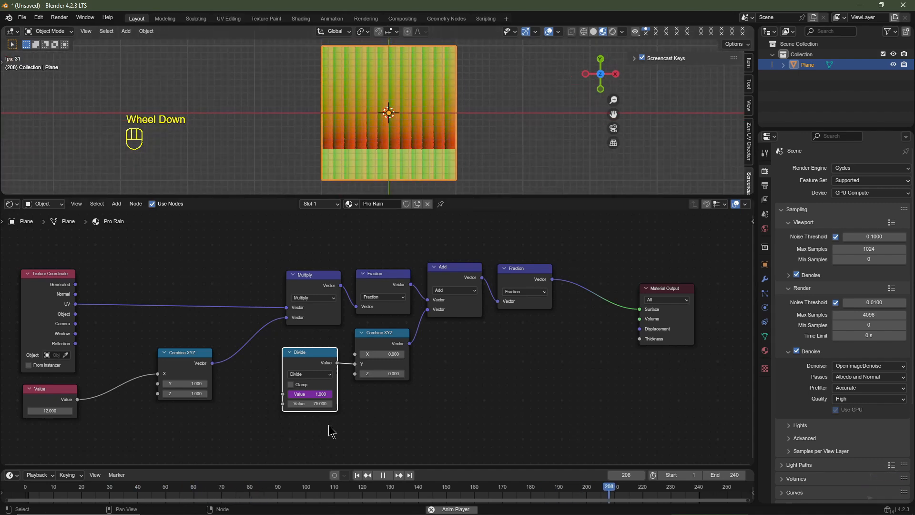
pyautogui.press('space')
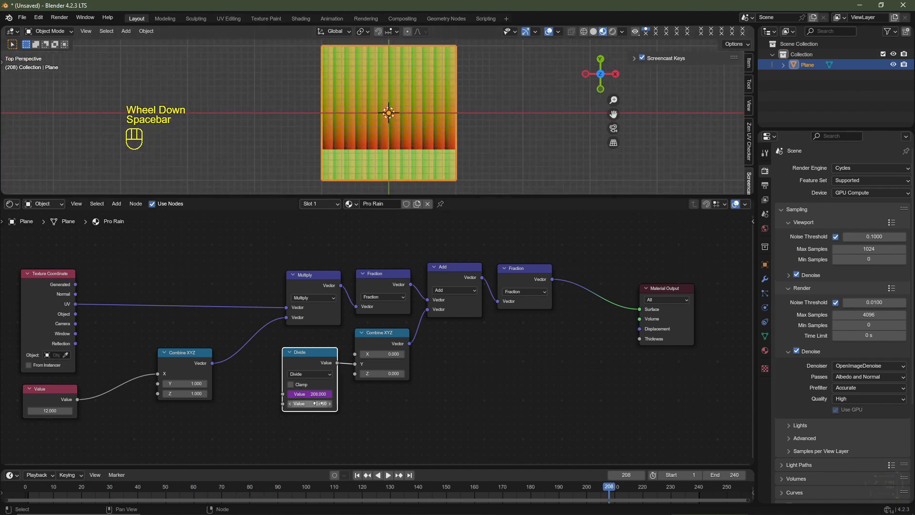
# Set the Divide node's second Value to 50 and replay the animation to check the scrolling speed.
pyautogui.click(318, 404)
pyautogui.write('50')
pyautogui.press('Return')
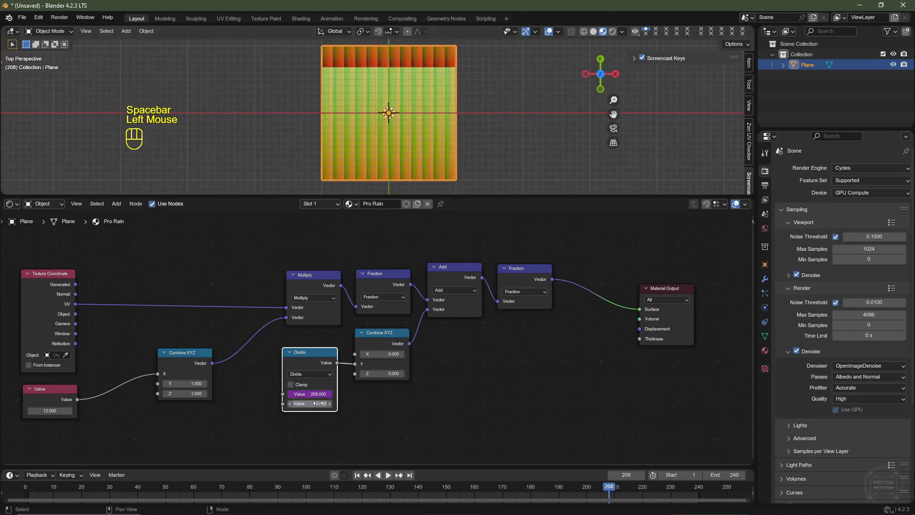
pyautogui.press('space')
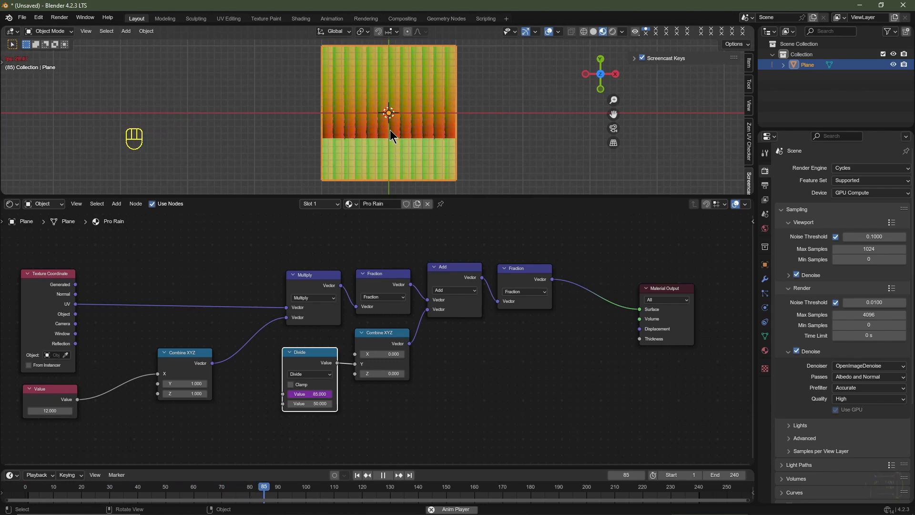
pyautogui.press('space')
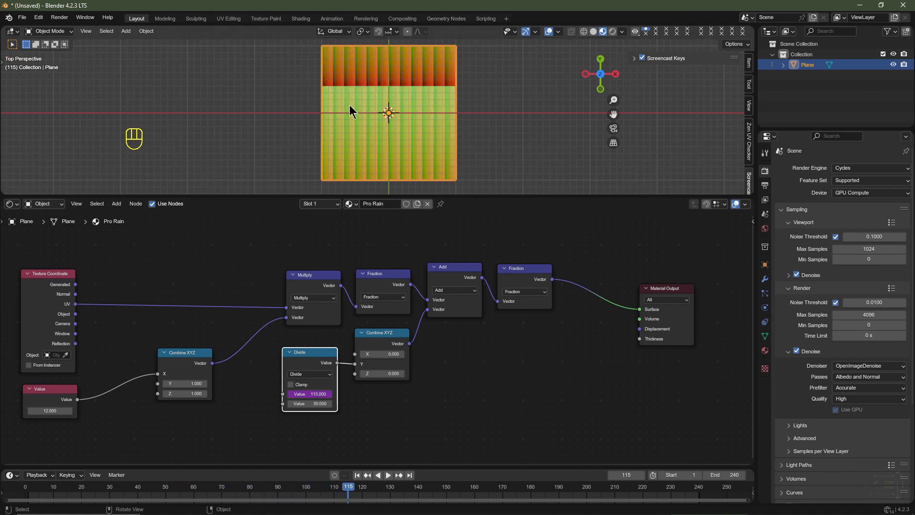
# Move the first Combine XYZ node beside the Value node and shift the Multiply and first Fraction nodes closer to Texture Coordinate.
pyautogui.click(353, 299)
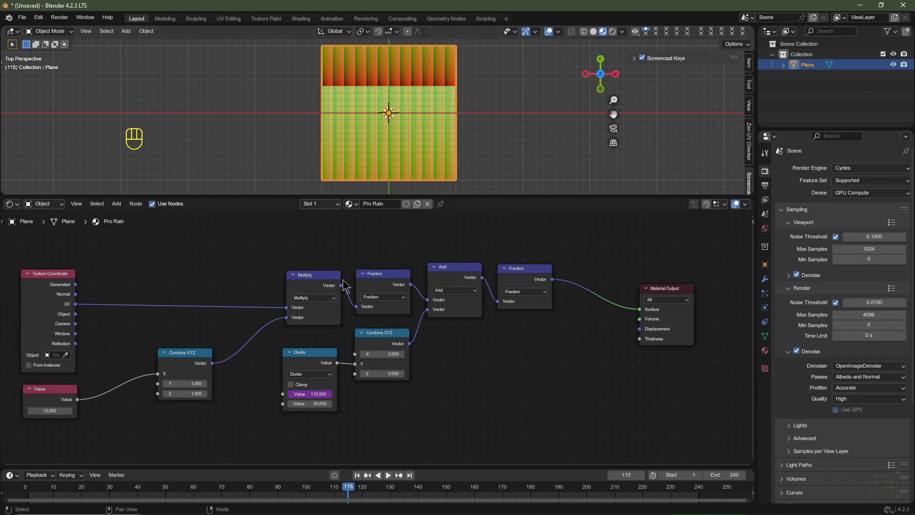
pyautogui.click(188, 359)
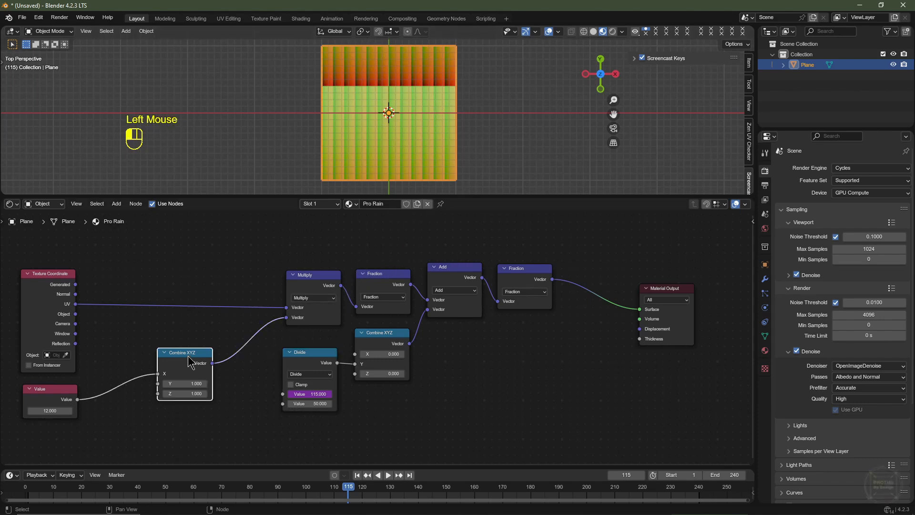
pyautogui.press('g')
pyautogui.click(126, 388)
pyautogui.moveTo(258, 315); pyautogui.dragTo(382, 288)
pyautogui.press('g')
pyautogui.click(266, 286)
# Move the Divide, second Combine XYZ, Add, second Fraction and Material Output nodes right to widen the gap after the first Fraction.
pyautogui.moveTo(286, 431); pyautogui.dragTo(531, 269)
pyautogui.press('g')
pyautogui.click(527, 300)
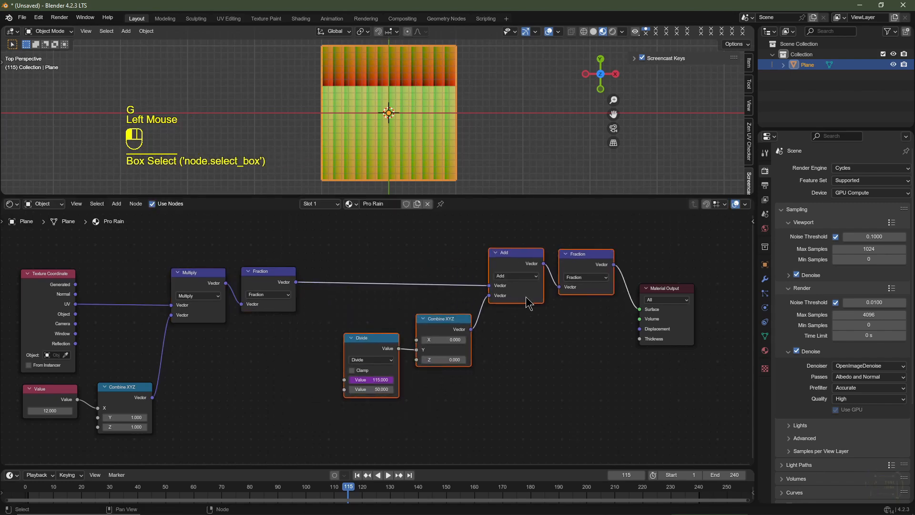
pyautogui.moveTo(371, 338); pyautogui.dragTo(380, 326)
pyautogui.moveTo(355, 430); pyautogui.dragTo(683, 242)
pyautogui.press('g')
pyautogui.click(751, 239)
# Add a White Noise Texture node in the gap between the first Fraction node and the Divide node.
pyautogui.hotkey('shift', 'a')
pyautogui.moveTo(317, 380)
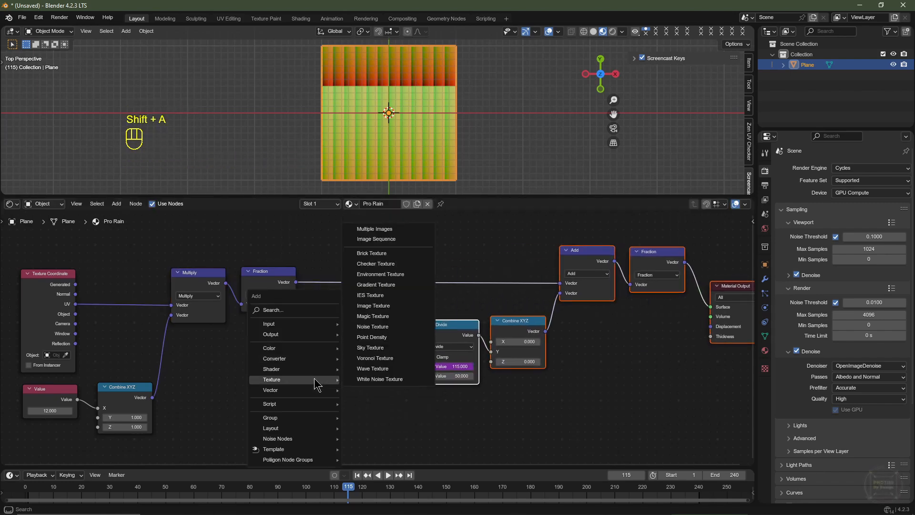
pyautogui.click(387, 379)
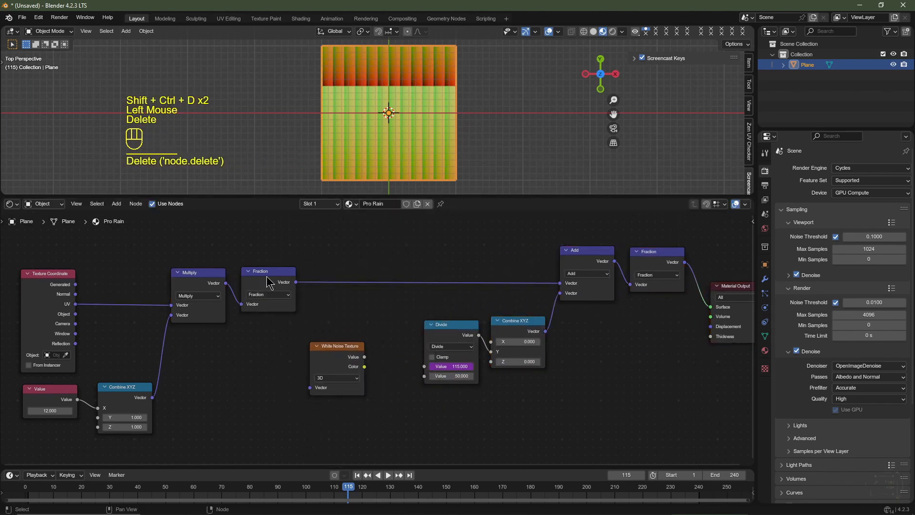
# Duplicate the first Fraction node with its input link, switch the copy to Ceil, and connect it to the White Noise Texture's Vector input.
pyautogui.click(268, 282)
pyautogui.hotkey('ctrl', 'shift', 'd')
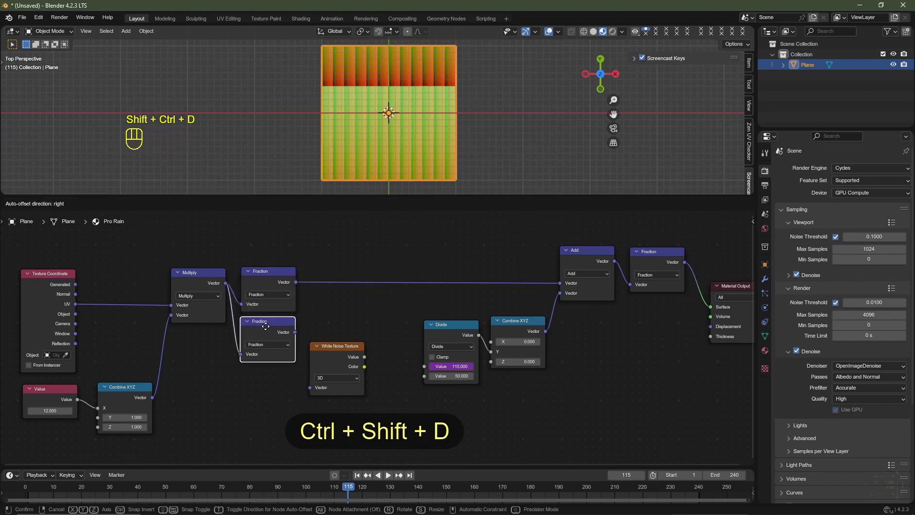
pyautogui.click(267, 328)
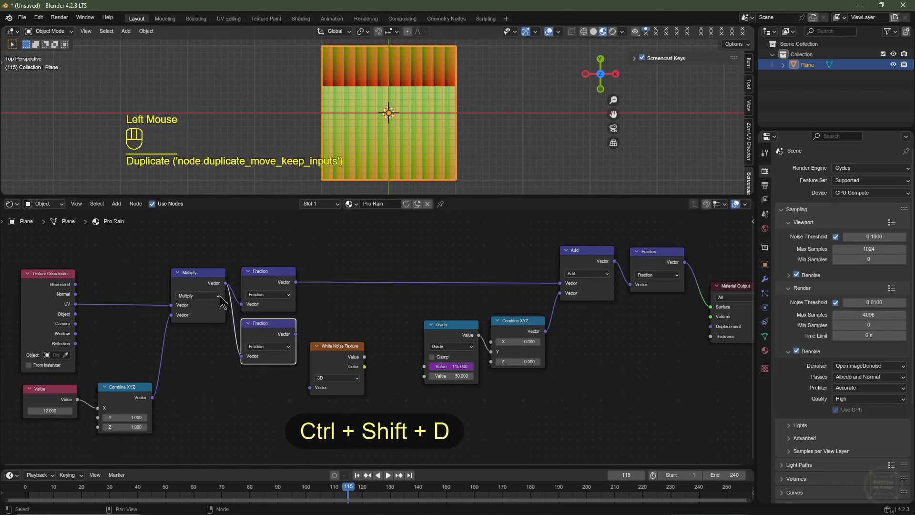
pyautogui.click(269, 347)
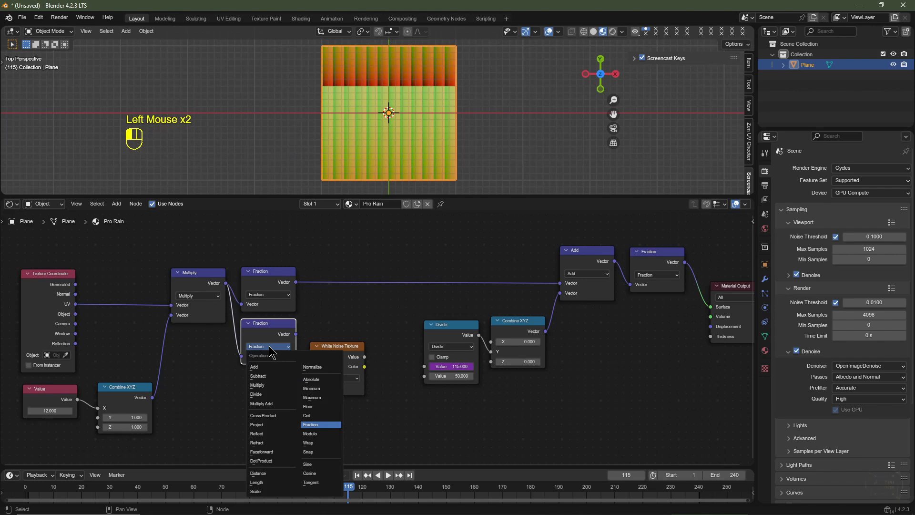
pyautogui.click(320, 415)
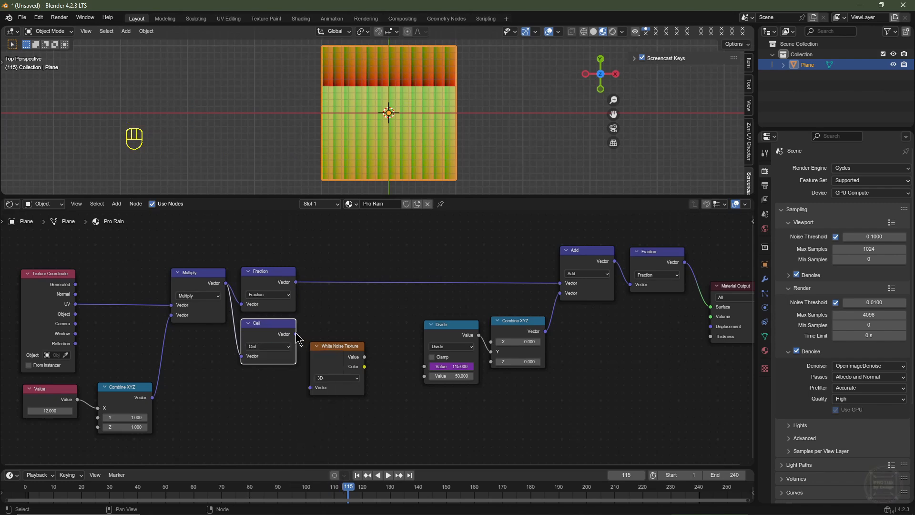
pyautogui.moveTo(295, 335); pyautogui.dragTo(311, 388)
# Preview the White Noise Texture's Value and Color outputs on the plane.
pyautogui.click(343, 362)
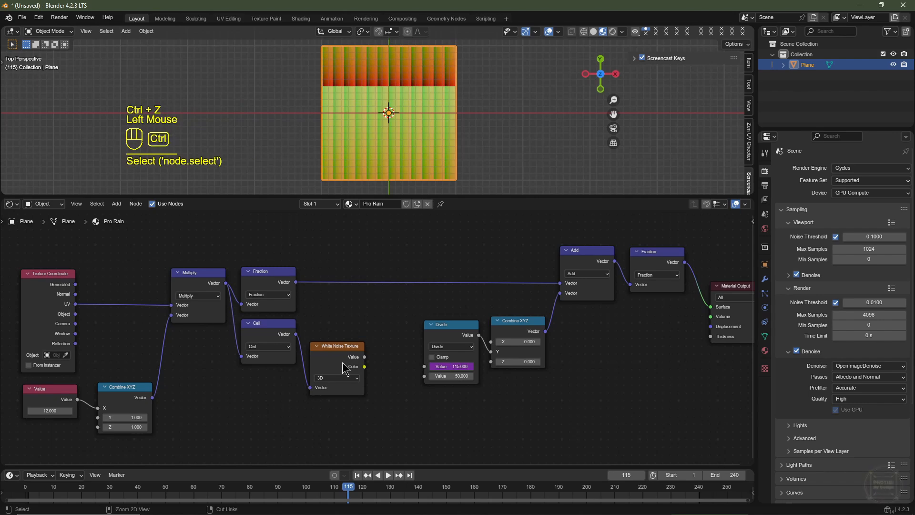
pyautogui.keyDown('ctrl'); pyautogui.keyDown('shift'); pyautogui.click(342, 358); pyautogui.keyUp('shift'); pyautogui.keyUp('ctrl')
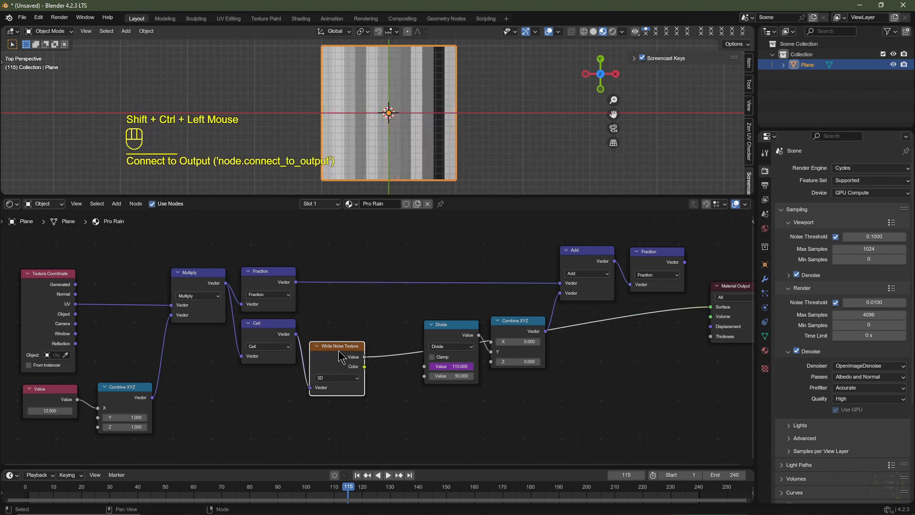
pyautogui.scroll(2, 432, 133)
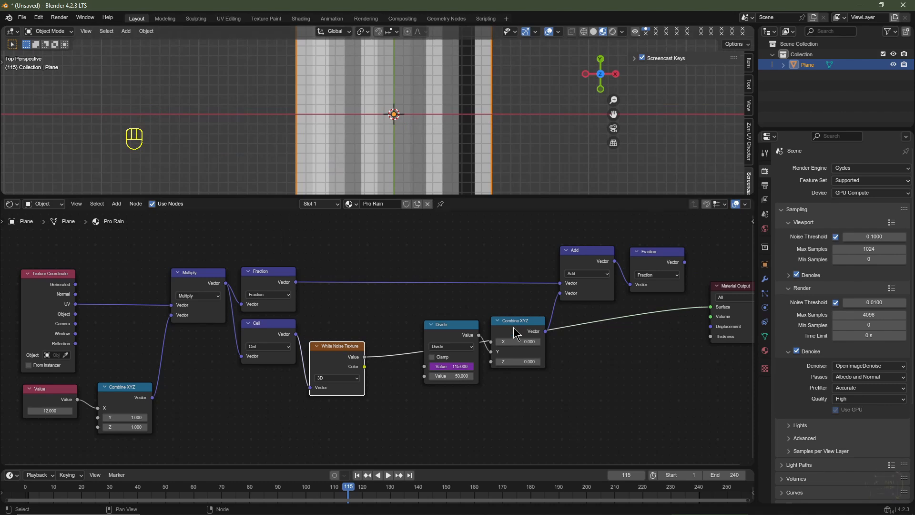
pyautogui.moveTo(513, 327); pyautogui.dragTo(445, 325, button='middle')
pyautogui.keyDown('ctrl'); pyautogui.keyDown('shift'); pyautogui.click(284, 354); pyautogui.keyUp('shift'); pyautogui.keyUp('ctrl')
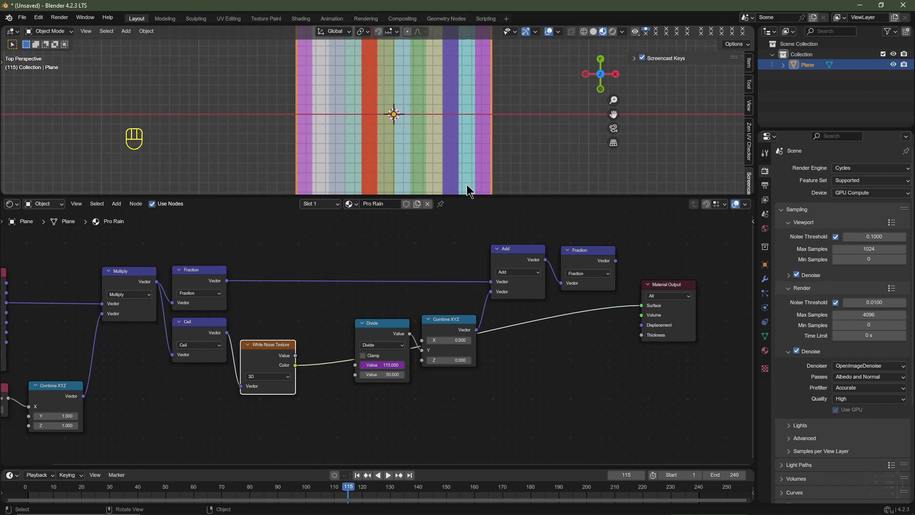
# Widen the gap before the Divide node and insert a Separate XYZ node on the White Noise Texture's Color link.
pyautogui.moveTo(603, 235); pyautogui.dragTo(247, 414)
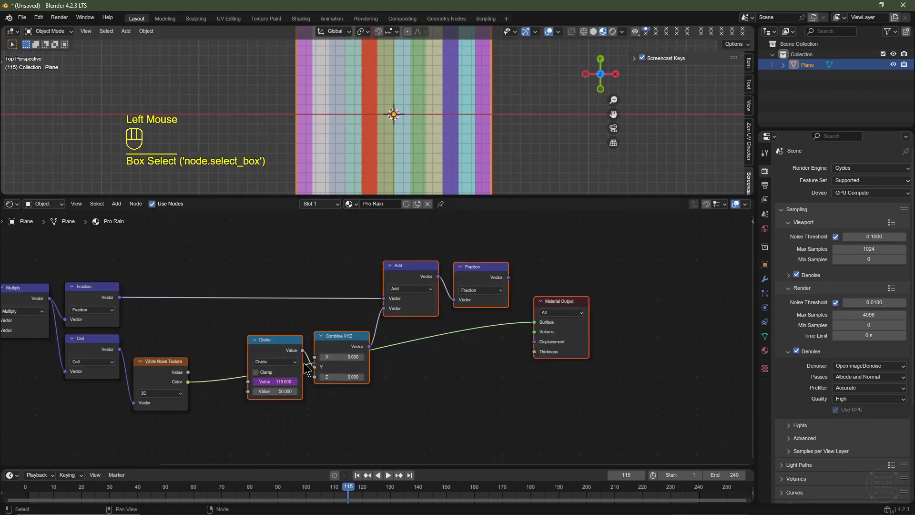
pyautogui.moveTo(308, 368); pyautogui.dragTo(425, 363)
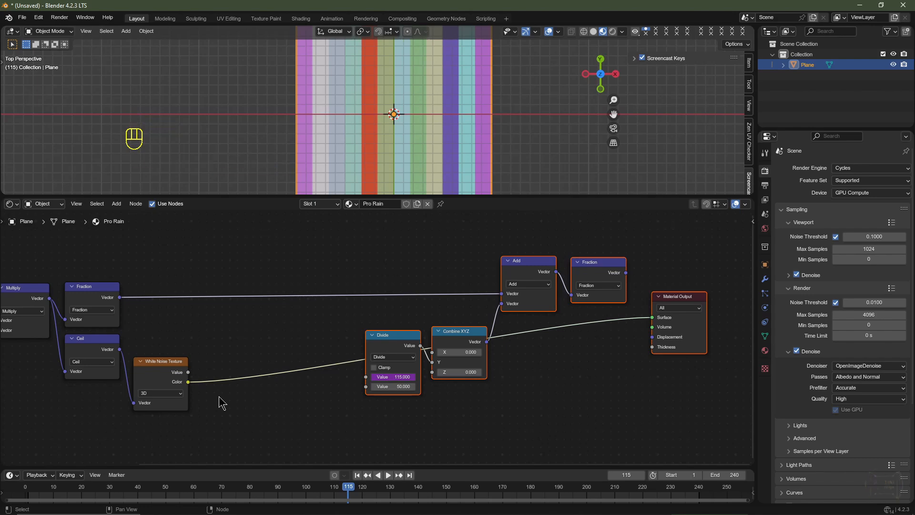
pyautogui.hotkey('shift', 'a')
pyautogui.moveTo(203, 376)
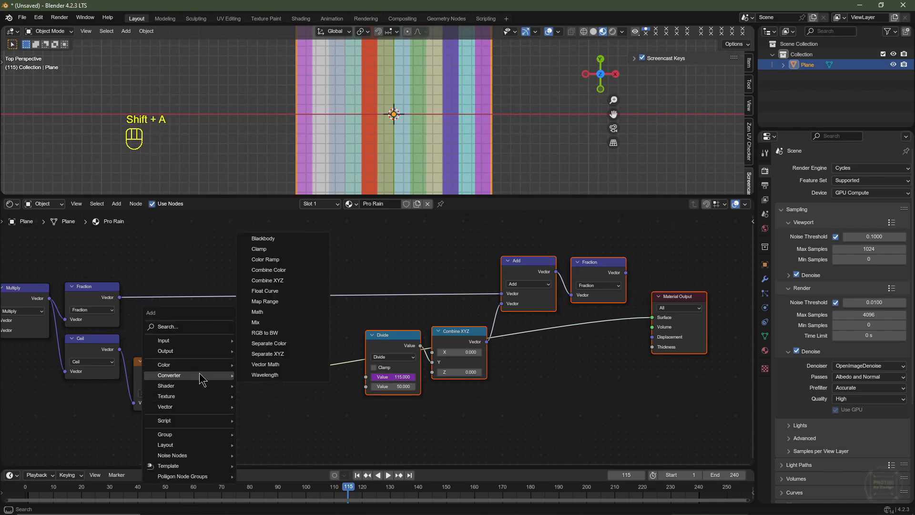
pyautogui.click(296, 354)
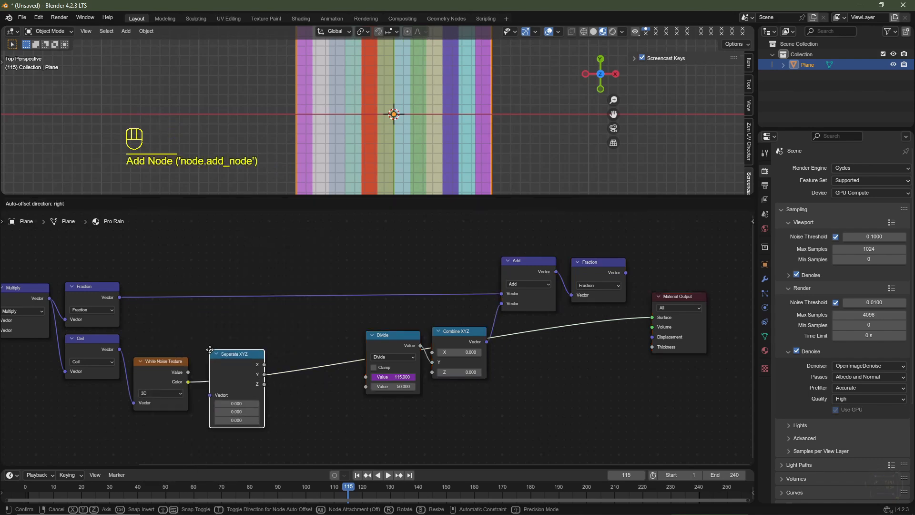
pyautogui.click(239, 366)
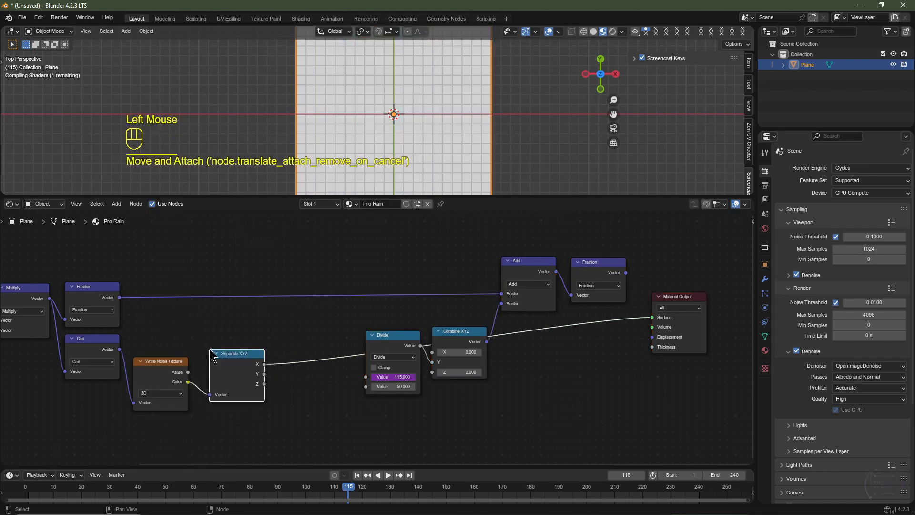
# Preview the Separate XYZ outputs on the plane, then reconnect the final Fraction node to the Material Output's Surface.
pyautogui.keyDown('ctrl'); pyautogui.keyDown('shift'); pyautogui.click(243, 369); pyautogui.keyUp('shift'); pyautogui.keyUp('ctrl')
pyautogui.keyDown('ctrl'); pyautogui.keyDown('shift'); pyautogui.click(250, 375); pyautogui.keyUp('shift'); pyautogui.keyUp('ctrl')
pyautogui.keyDown('ctrl'); pyautogui.keyDown('shift'); pyautogui.click(260, 377); pyautogui.keyUp('shift'); pyautogui.keyUp('ctrl')
pyautogui.keyDown('ctrl'); pyautogui.keyDown('shift'); pyautogui.click(587, 282); pyautogui.keyUp('shift'); pyautogui.keyUp('ctrl')
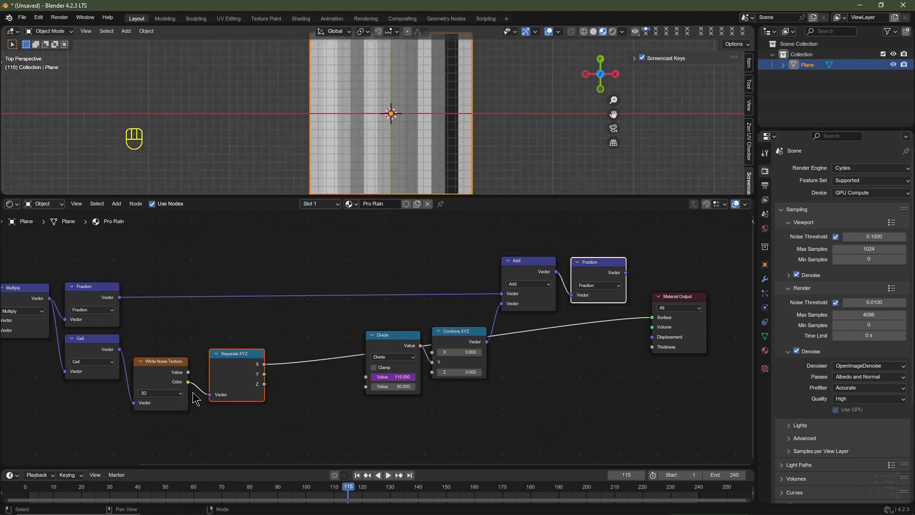
pyautogui.keyDown('ctrl'); pyautogui.keyDown('shift'); pyautogui.click(603, 275); pyautogui.keyUp('shift'); pyautogui.keyUp('ctrl')
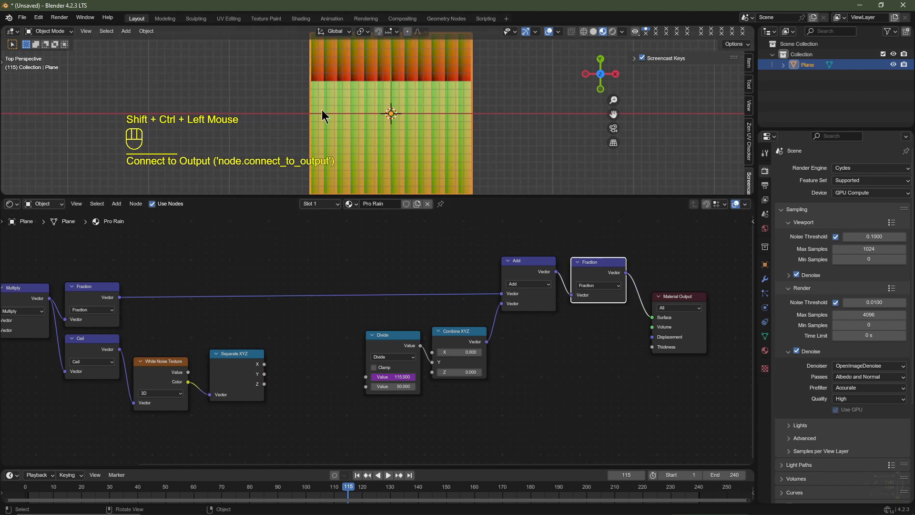
# Align the White Noise Texture and Separate XYZ nodes with the Ceil node, and place the Divide node below Separate XYZ.
pyautogui.moveTo(157, 372); pyautogui.dragTo(158, 349)
pyautogui.moveTo(240, 363); pyautogui.dragTo(241, 350)
pyautogui.moveTo(392, 346); pyautogui.dragTo(230, 408)
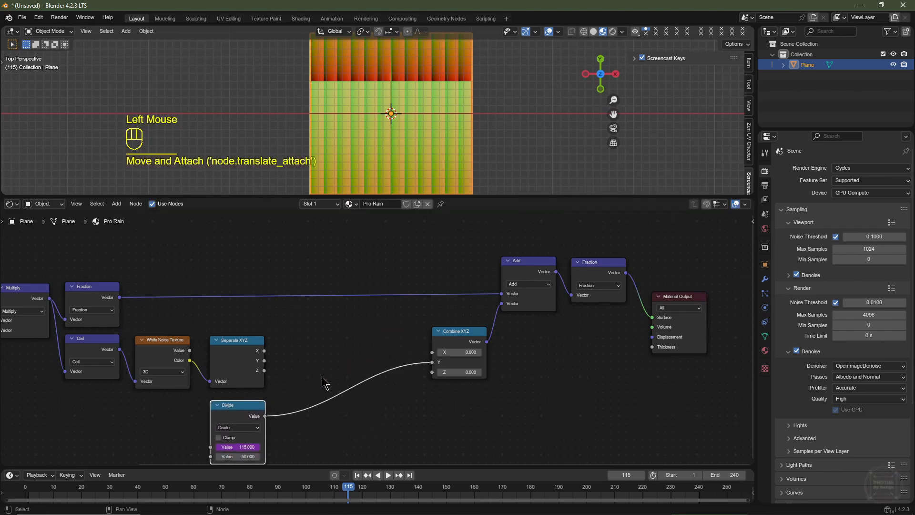
# Insert a Math node set to Multiply between the Divide node and the Combine XYZ node's Y input.
pyautogui.hotkey('shift', 'a')
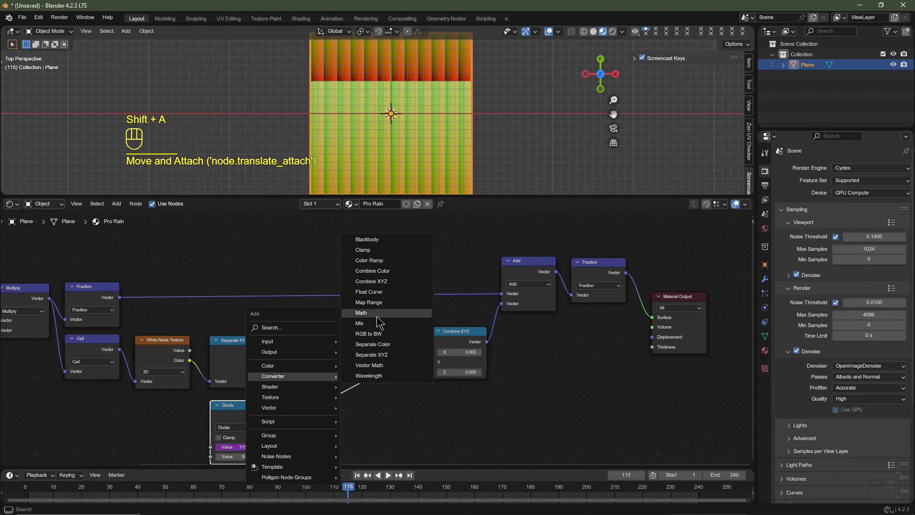
pyautogui.click(362, 312)
pyautogui.click(347, 393)
pyautogui.click(346, 391)
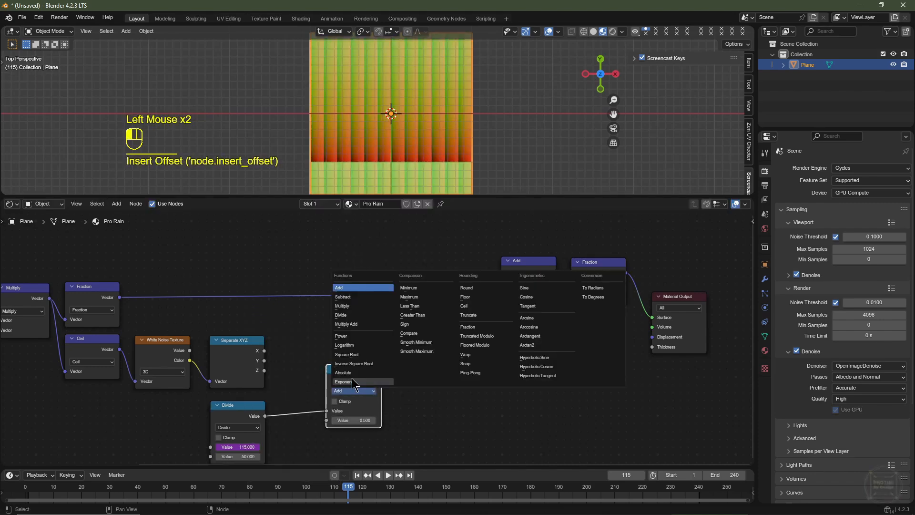
pyautogui.click(346, 307)
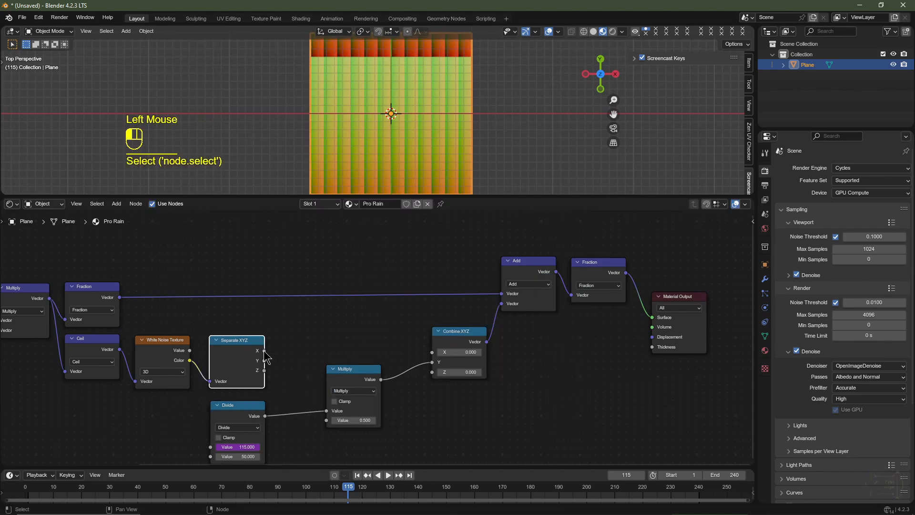
# Connect Separate XYZ's X output to the Math Multiply node's second Value and play the animation to preview the column speeds.
pyautogui.moveTo(264, 352); pyautogui.dragTo(293, 357)
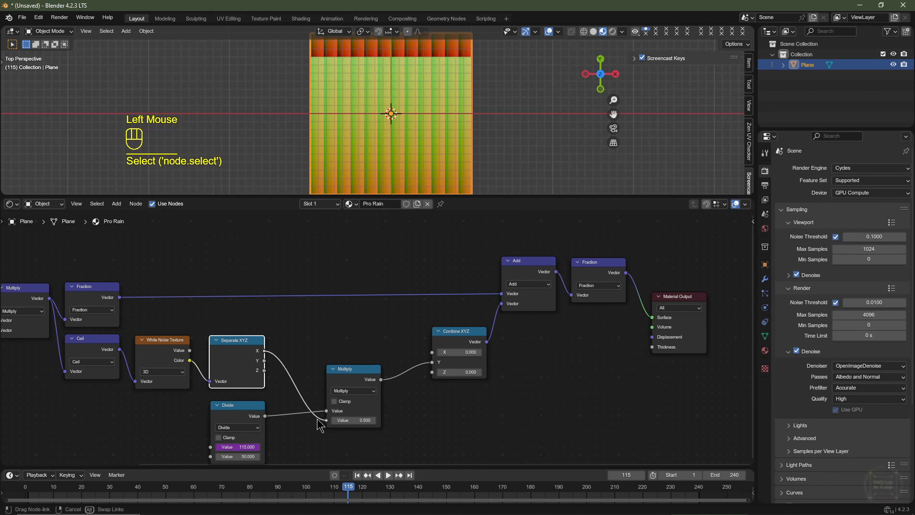
pyautogui.moveTo(317, 419); pyautogui.dragTo(319, 421)
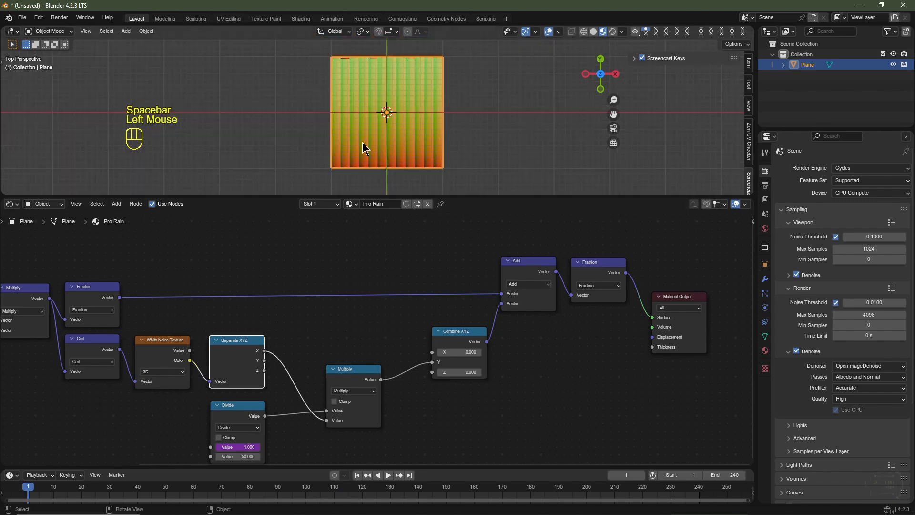
pyautogui.press('space')
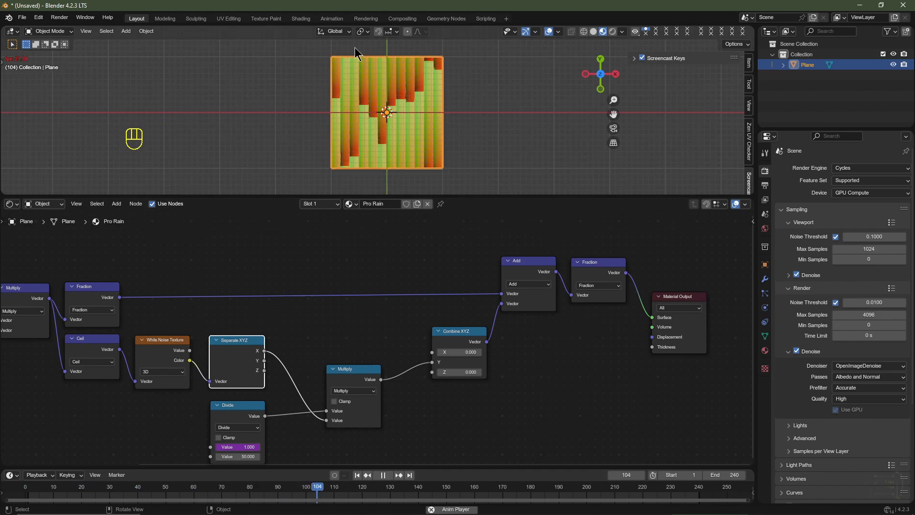
pyautogui.scroll(1, 366, 115)
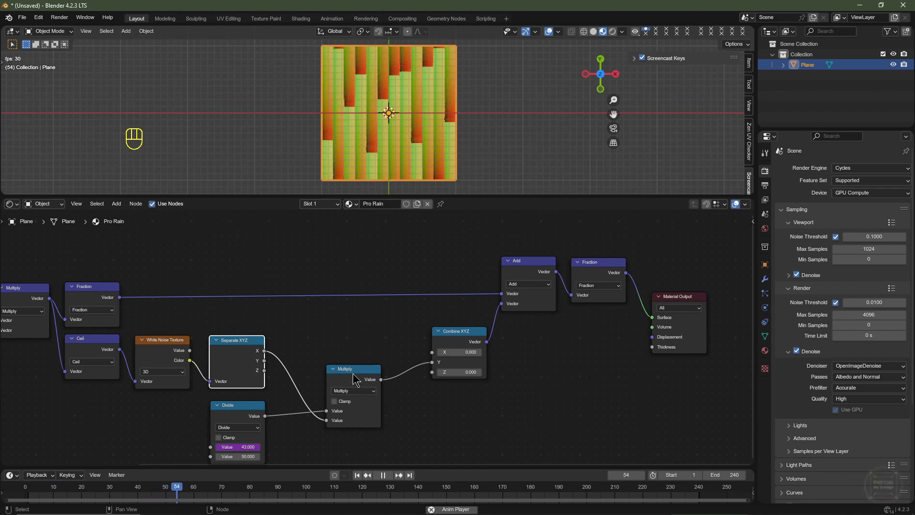
# Move the Math Multiply node beside Combine XYZ, insert a Map Range node on its link from Separate XYZ, and stop the playback.
pyautogui.moveTo(355, 380); pyautogui.dragTo(392, 346)
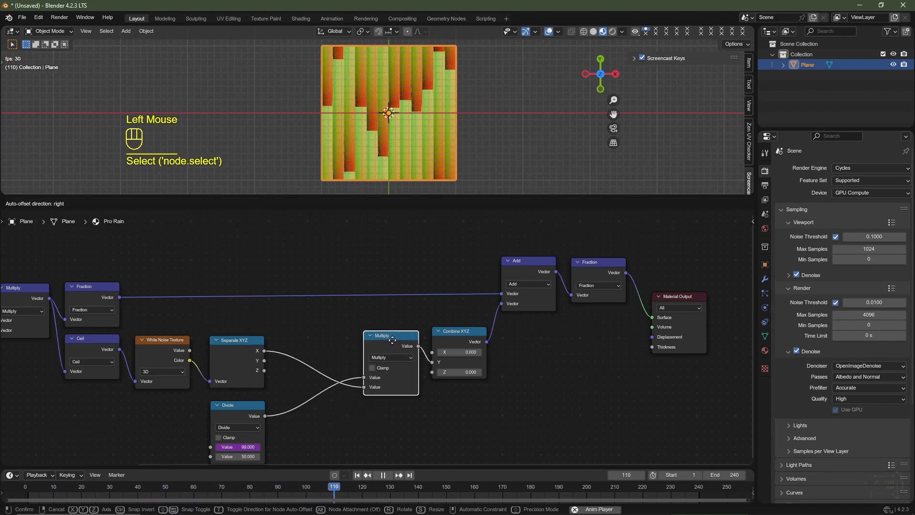
pyautogui.hotkey('shift', 'a')
pyautogui.moveTo(327, 353)
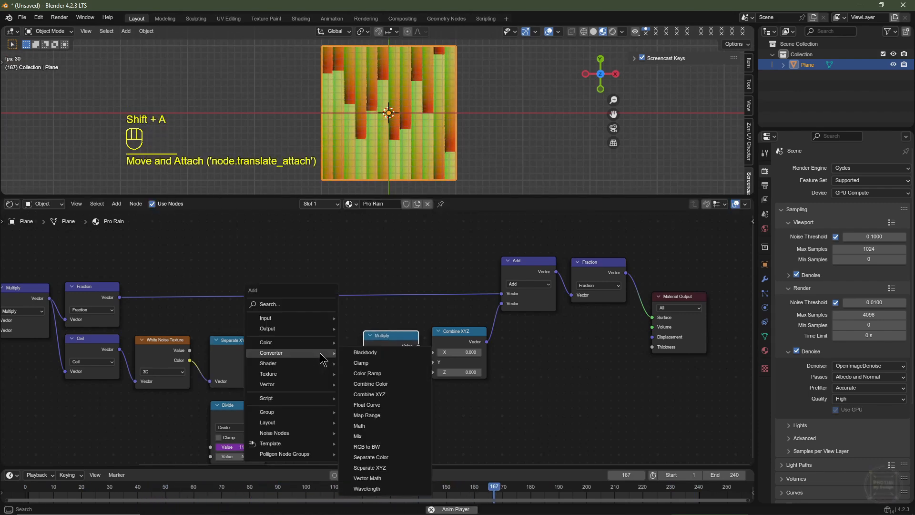
pyautogui.click(377, 415)
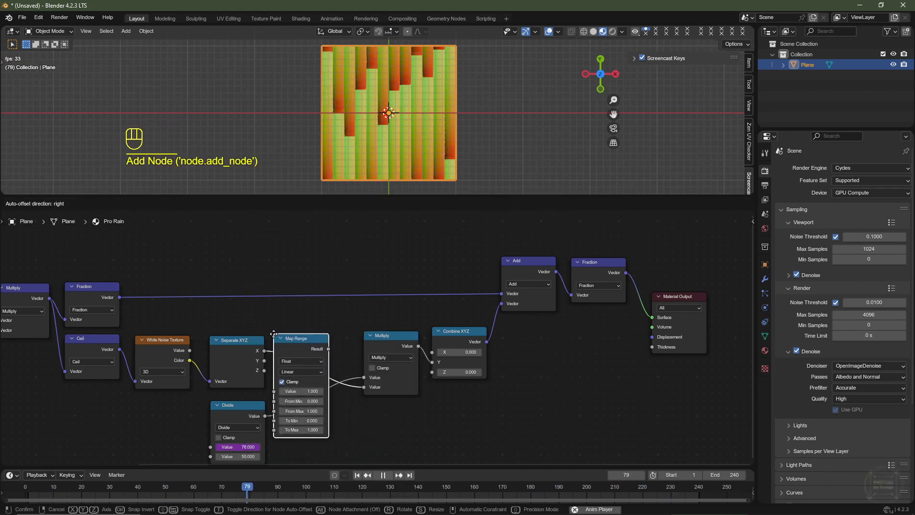
pyautogui.click(280, 330)
pyautogui.press('space')
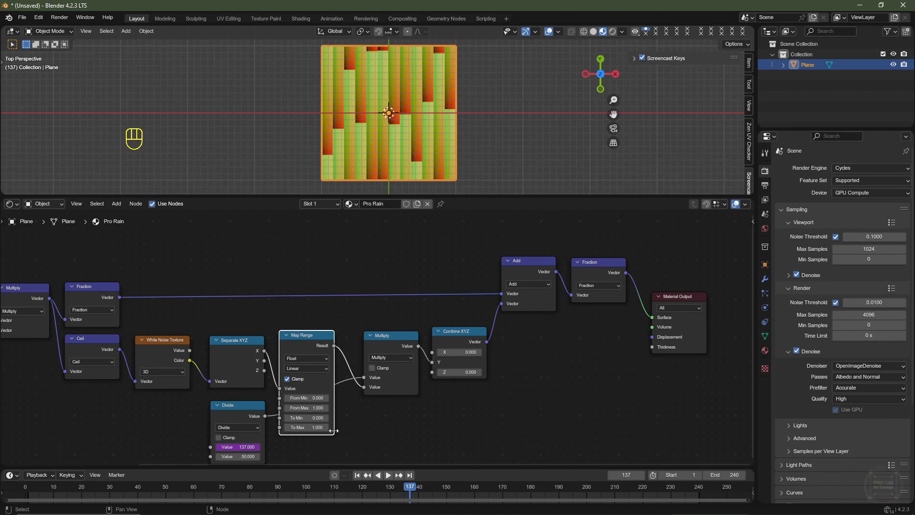
# Set the Map Range node's To Min value to 0.5.
pyautogui.scroll(2, 334, 430)
pyautogui.moveTo(341, 431); pyautogui.dragTo(361, 386, button='middle')
pyautogui.click(315, 390)
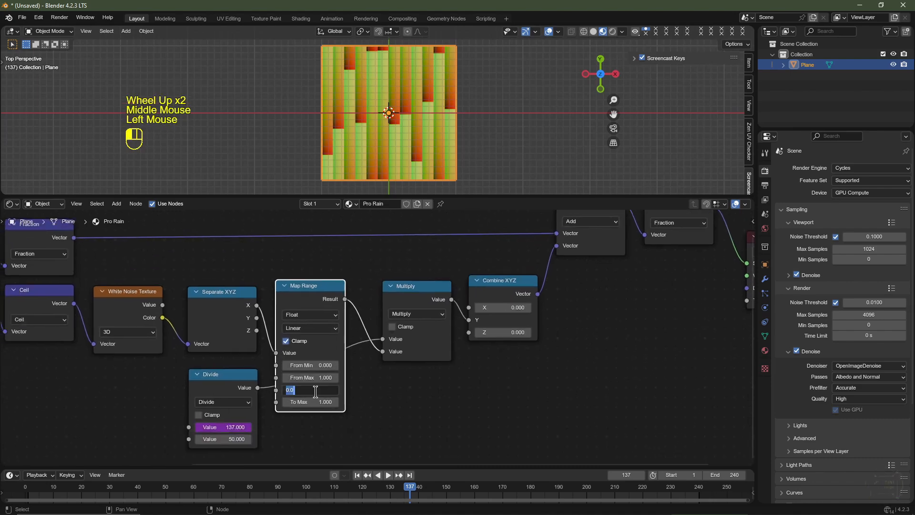
pyautogui.write('.5')
pyautogui.press('Return')
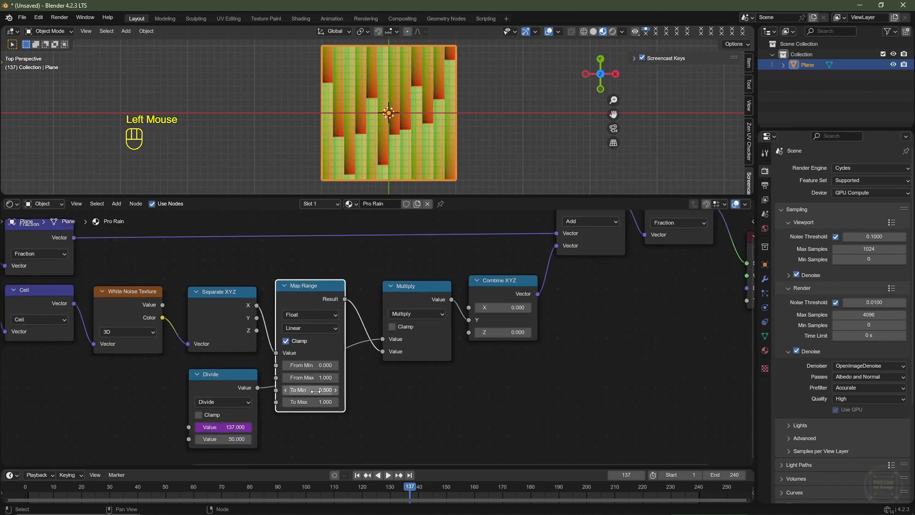
# Move the Divide node directly below the Map Range node.
pyautogui.scroll(-1, 378, 337)
pyautogui.moveTo(258, 373); pyautogui.dragTo(327, 410)
pyautogui.scroll(-2, 338, 391)
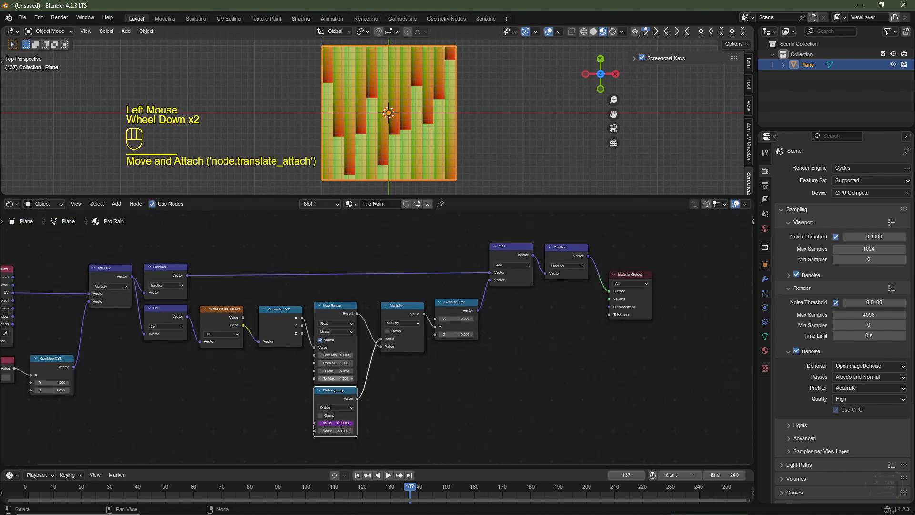
# Replay the animation from frame 1 to check the randomized falling speeds of the columns.
pyautogui.click(356, 475)
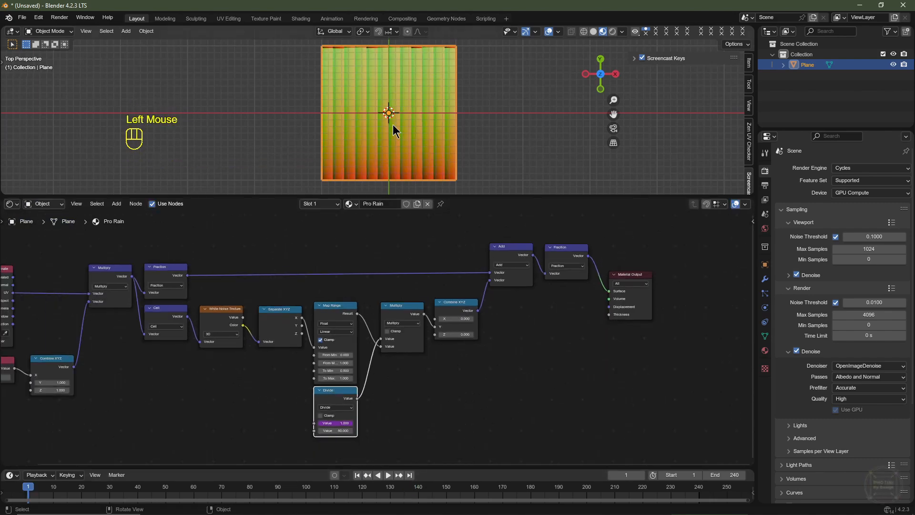
pyautogui.press('space')
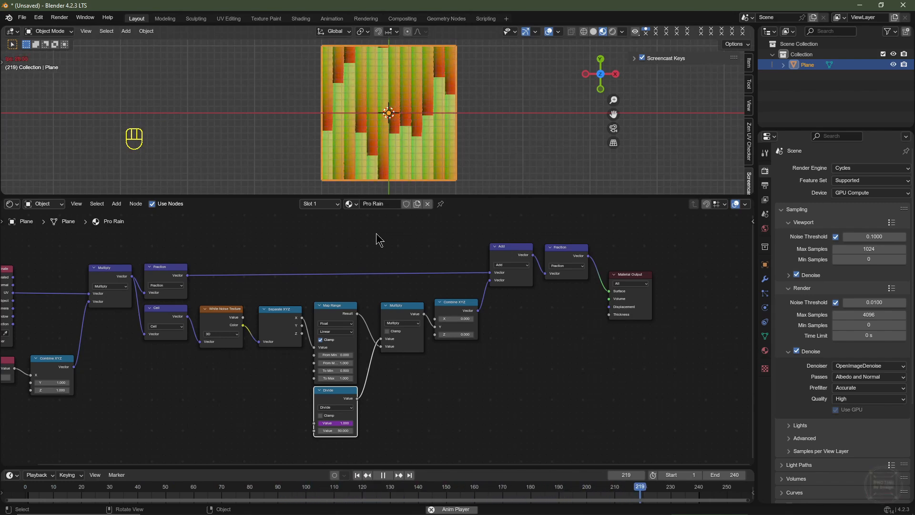
pyautogui.press('space')
pyautogui.press('space')
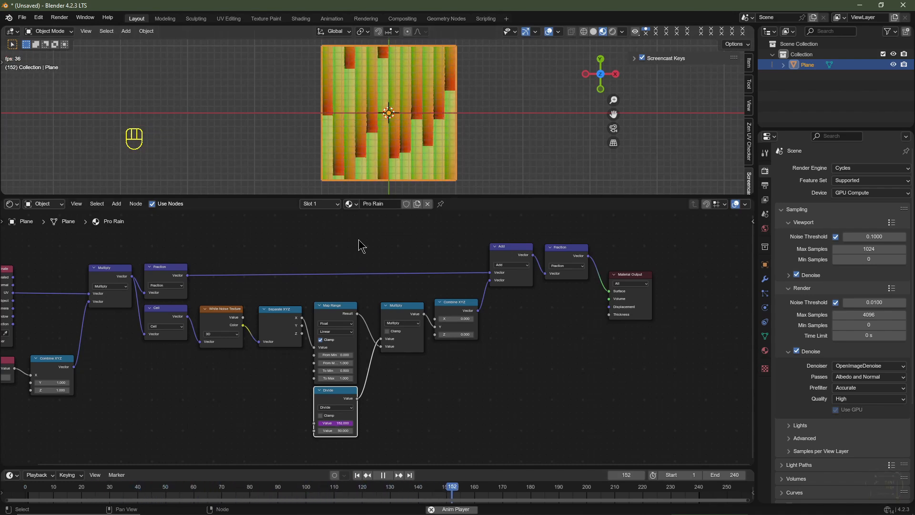
# Stop the playback and move the Combine XYZ, Add, Fraction and Material Output nodes away from the Math Multiply node.
pyautogui.press('space')
pyautogui.click(498, 372)
pyautogui.moveTo(498, 372); pyautogui.dragTo(423, 382, button='right')
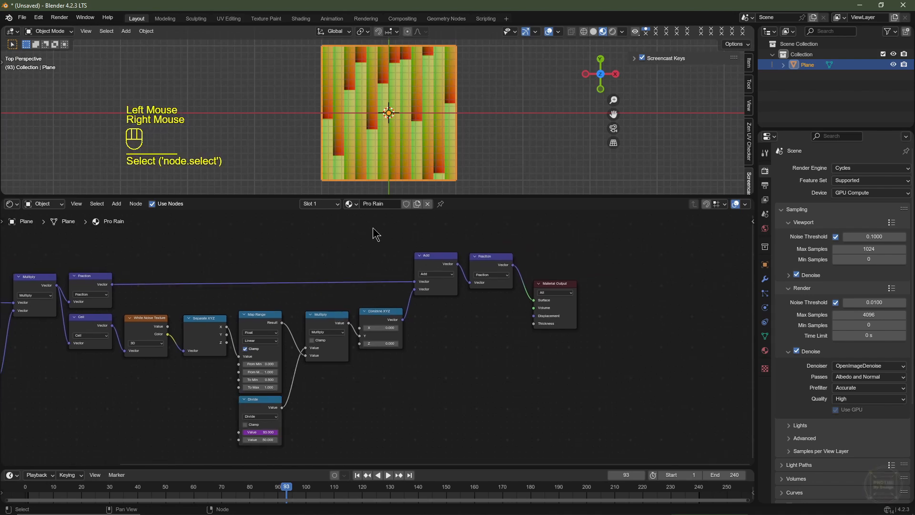
pyautogui.moveTo(373, 229); pyautogui.dragTo(579, 367)
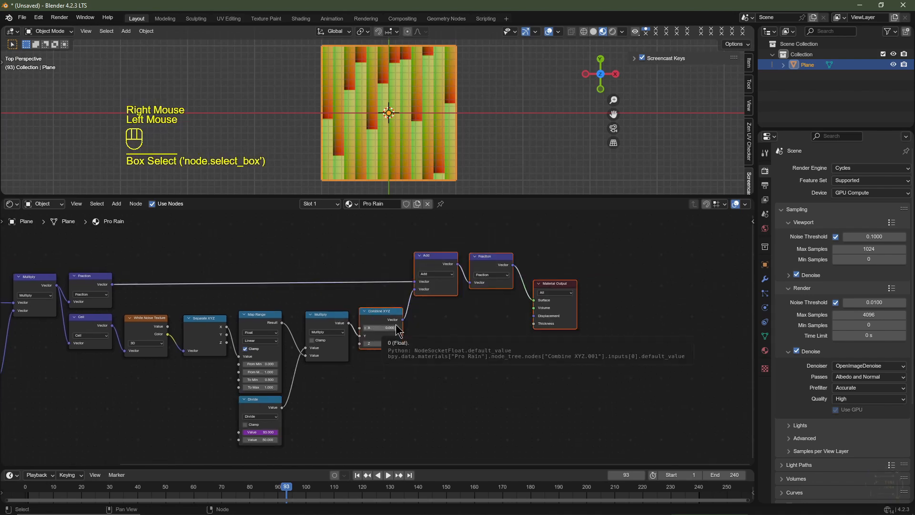
pyautogui.press('g')
pyautogui.click(497, 316)
# Duplicate the Math Multiply node, insert the copy on the link into Combine XYZ, and set its operation to Add.
pyautogui.click(322, 316)
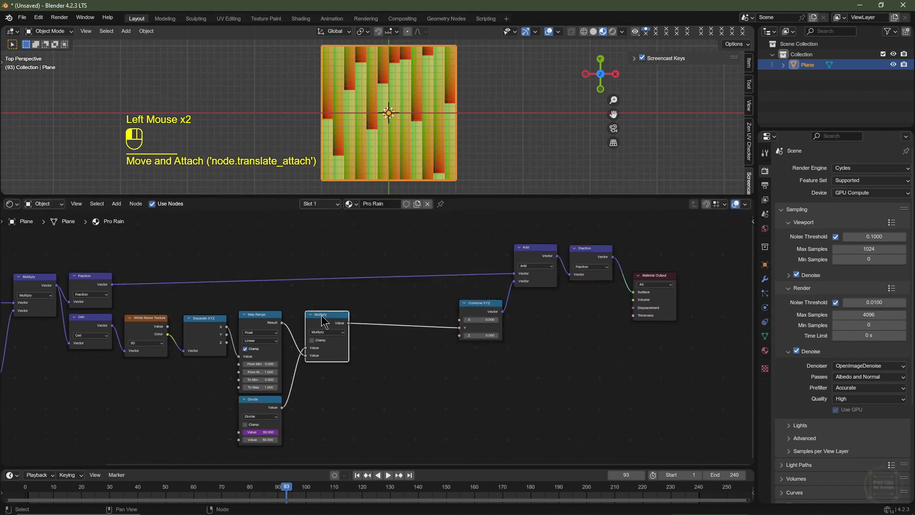
pyautogui.hotkey('shift', 'd')
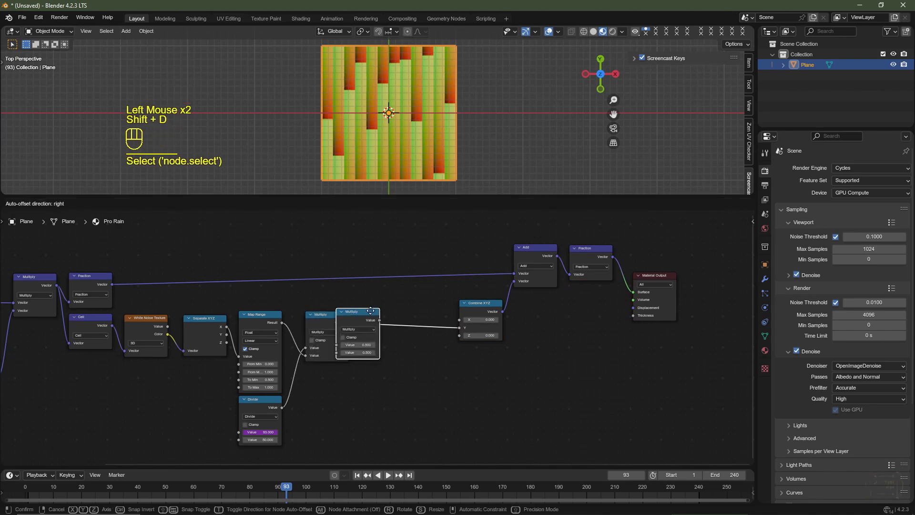
pyautogui.click(387, 338)
pyautogui.click(385, 330)
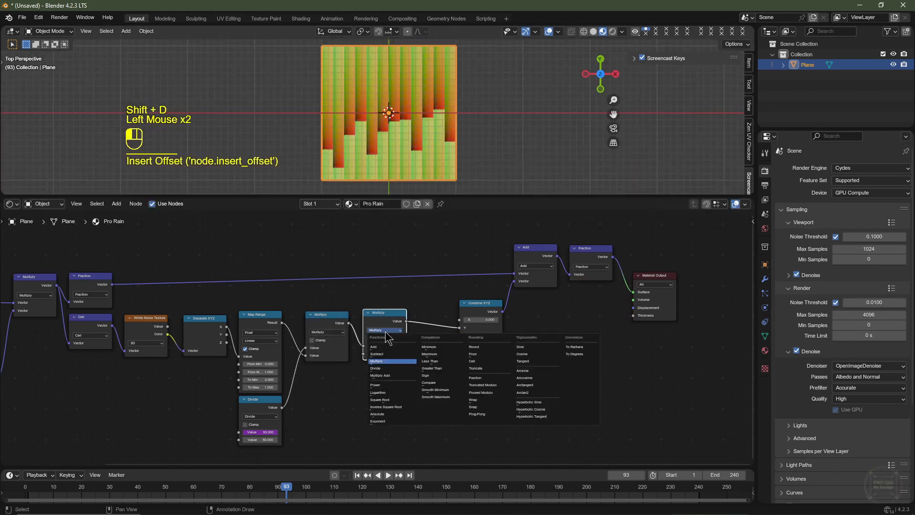
pyautogui.click(381, 318)
pyautogui.scroll(1, 374, 338)
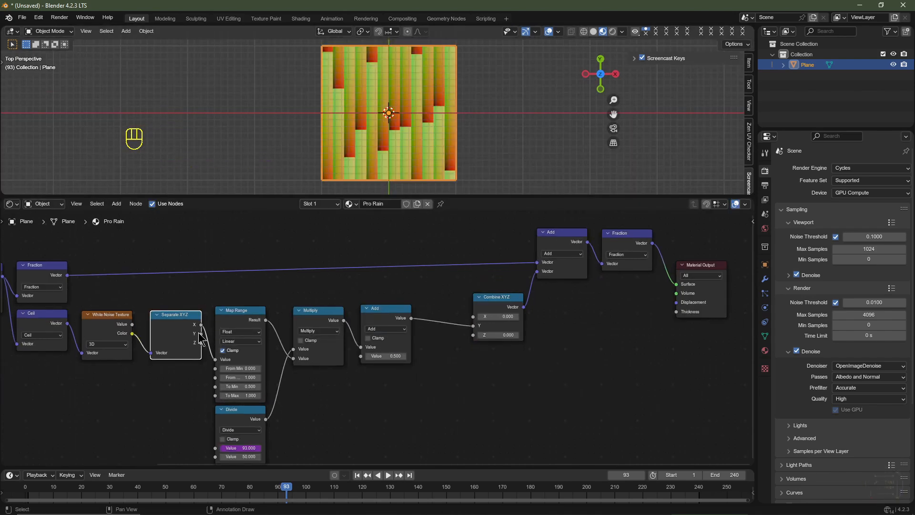
# Link the Separate XYZ node's Y output to the Math Add node's second value and replay the animation from frame 1.
pyautogui.moveTo(200, 333); pyautogui.dragTo(215, 337)
pyautogui.moveTo(341, 348); pyautogui.dragTo(363, 357)
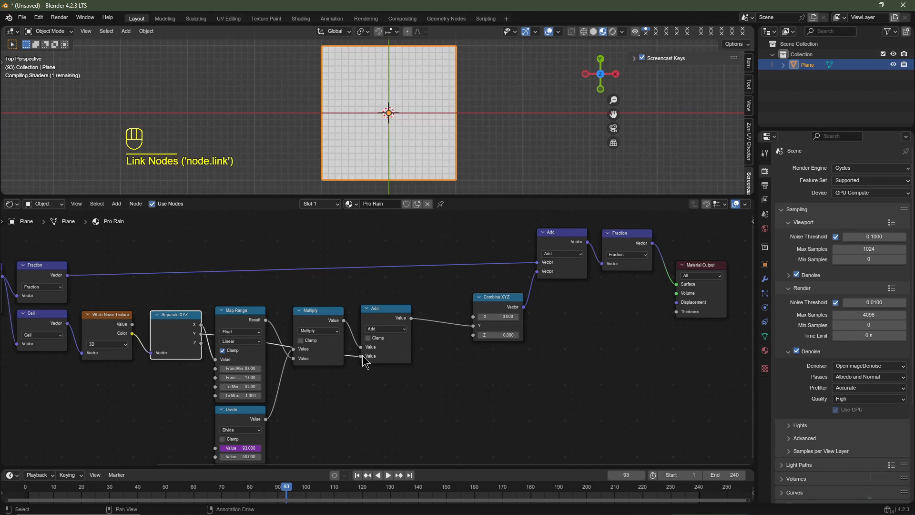
pyautogui.click(357, 475)
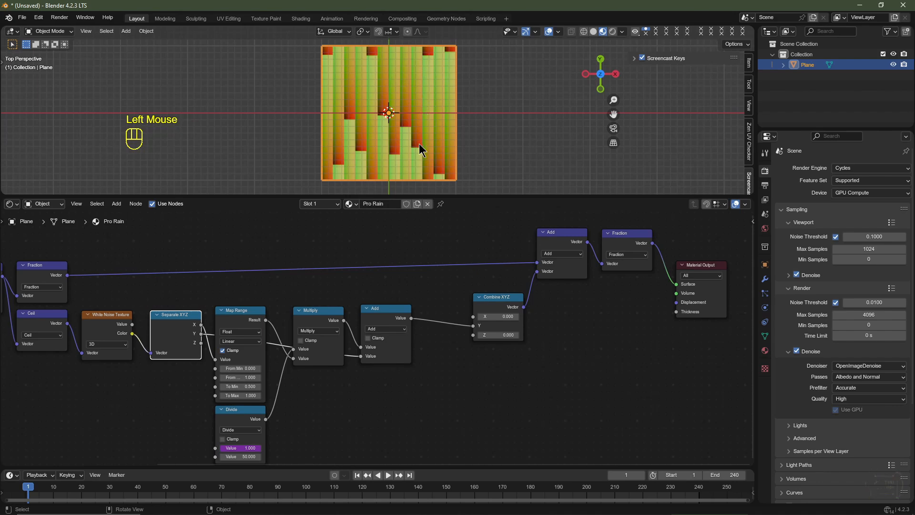
pyautogui.press('space')
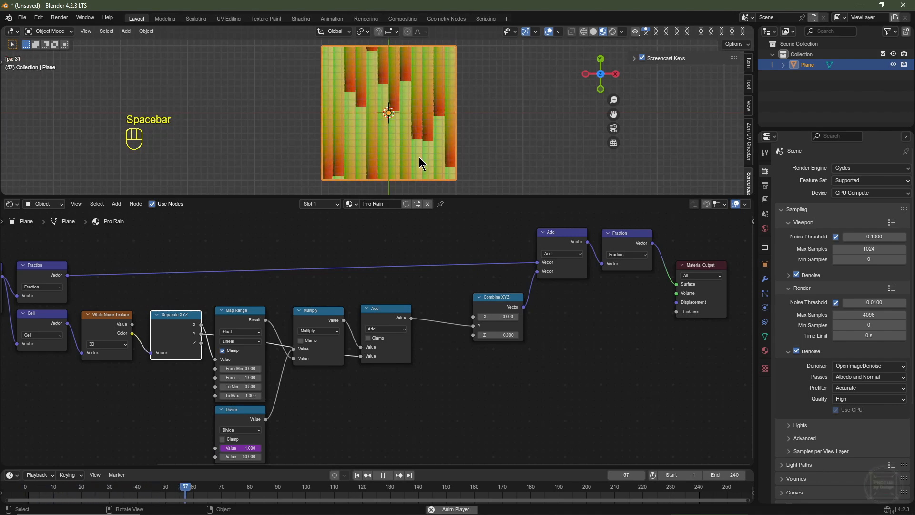
pyautogui.press('space')
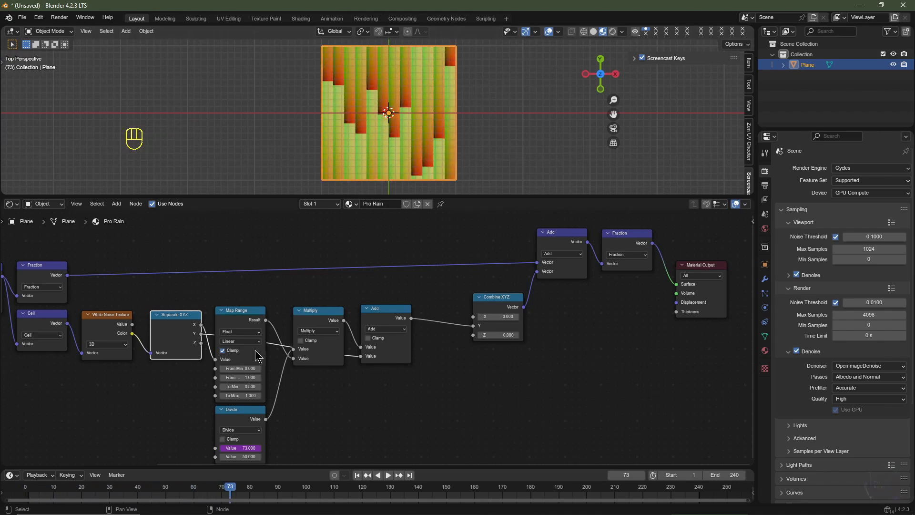
pyautogui.click(200, 343)
pyautogui.moveTo(202, 343); pyautogui.dragTo(214, 343)
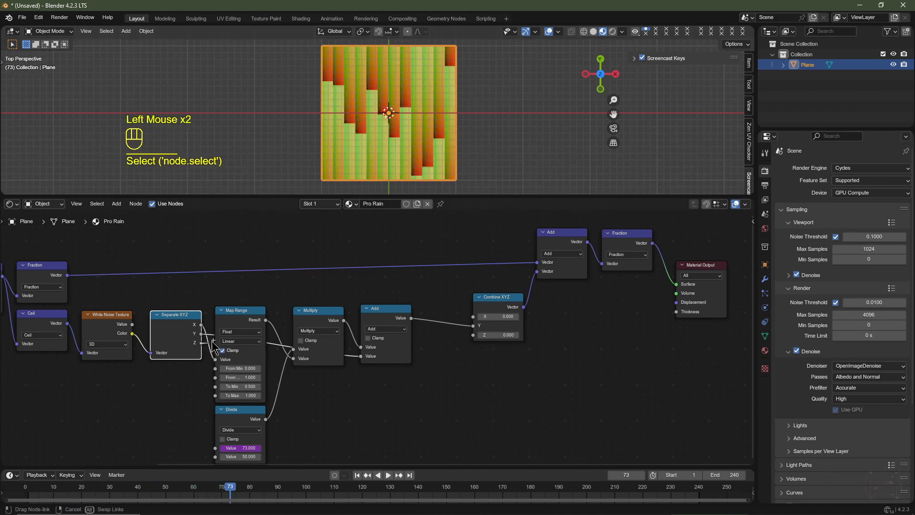
pyautogui.rightClick(246, 288)
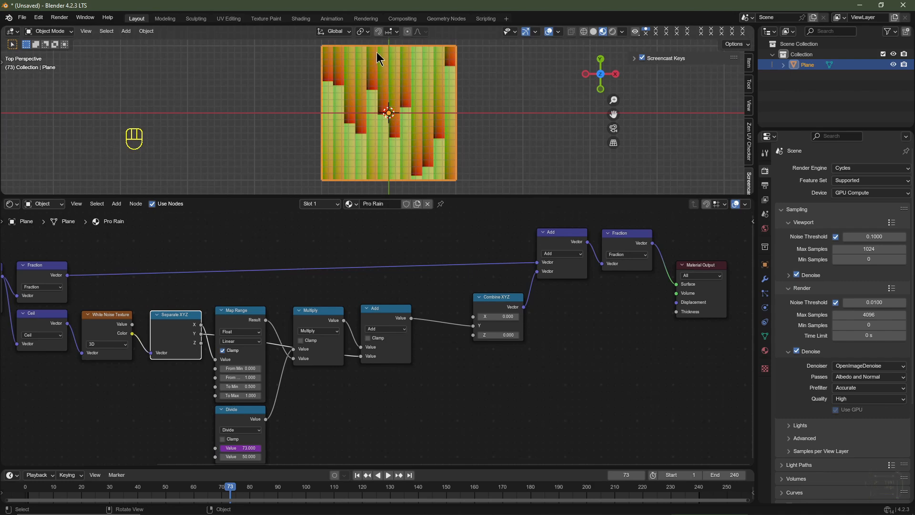
# Play the animation to check the random vertical offsets of the columns.
pyautogui.press('space')
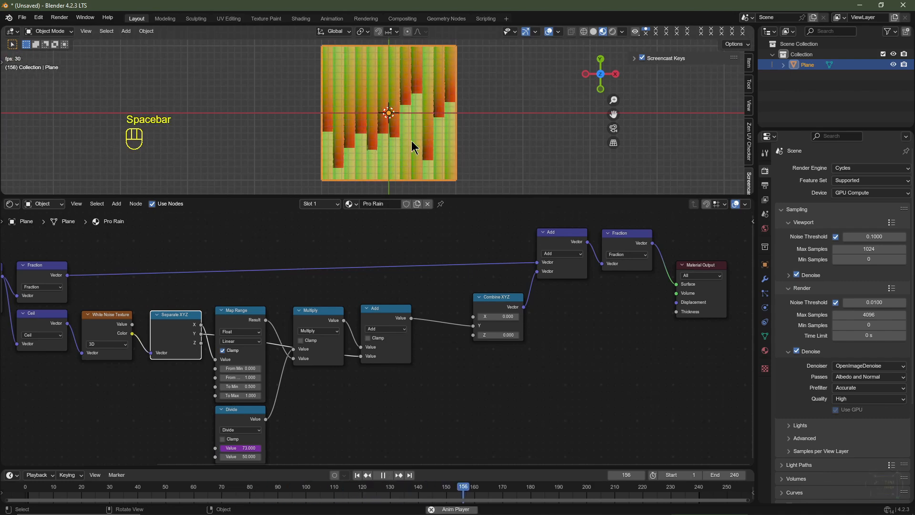
pyautogui.press('space')
# Duplicate the vector Add node, insert the copy on the link from the first Fraction node, and set it to Multiply.
pyautogui.moveTo(382, 394); pyautogui.dragTo(347, 398, button='middle')
pyautogui.click(524, 232)
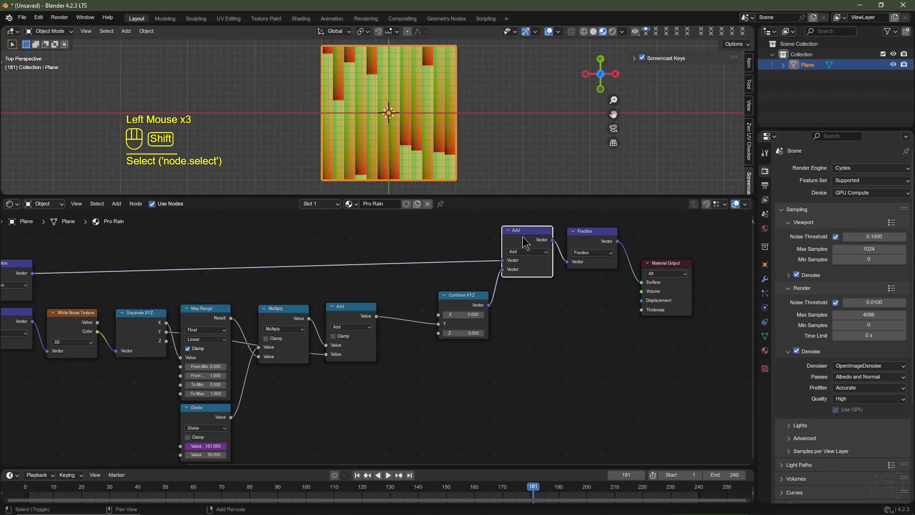
pyautogui.hotkey('shift', 'd')
pyautogui.click(397, 255)
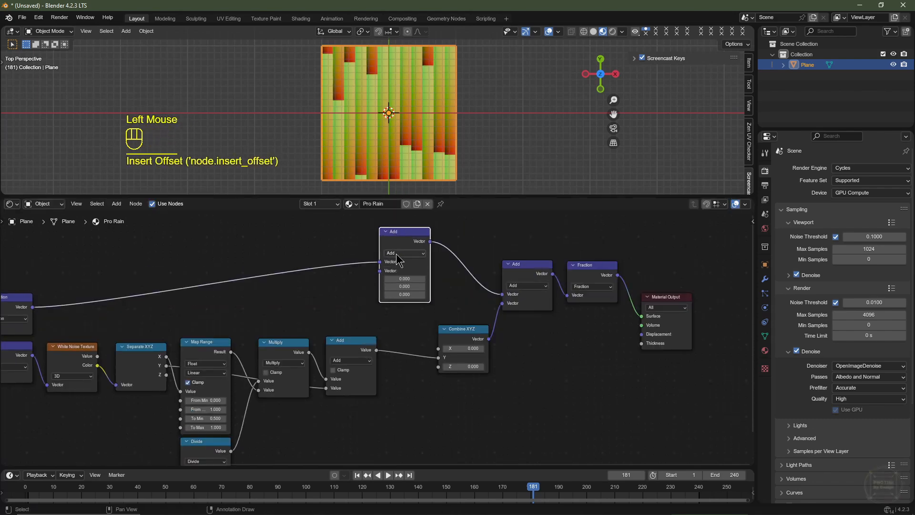
pyautogui.click(397, 254)
pyautogui.click(404, 288)
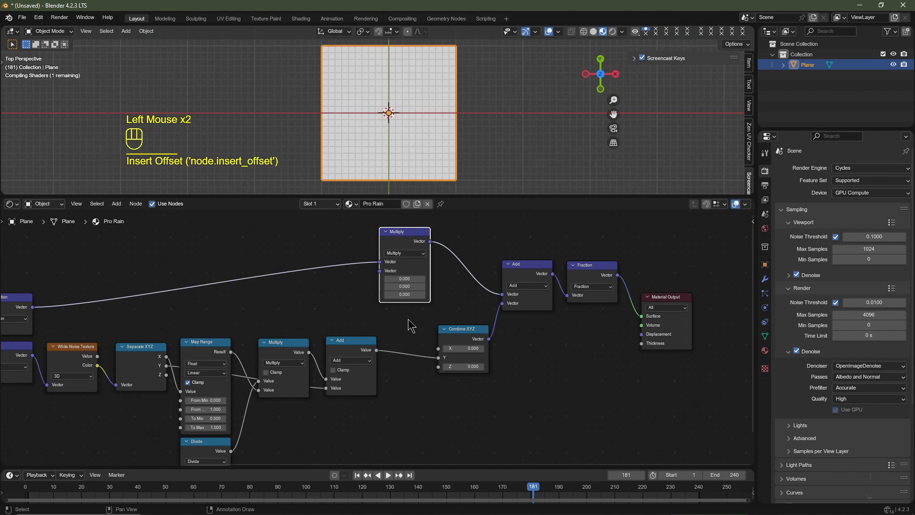
# Duplicate the Combine XYZ node, link the copy to the vector Multiply node's second input, and space the two nodes apart.
pyautogui.click(469, 335)
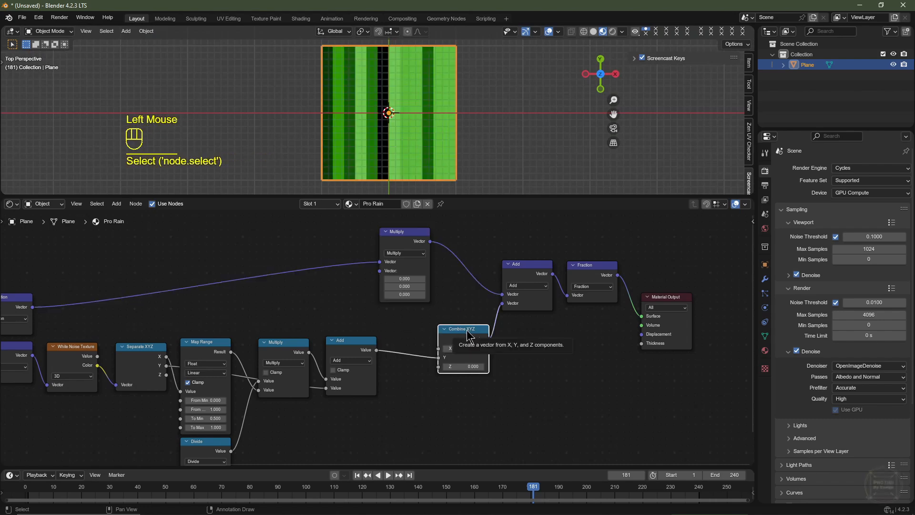
pyautogui.hotkey('shift', 'd')
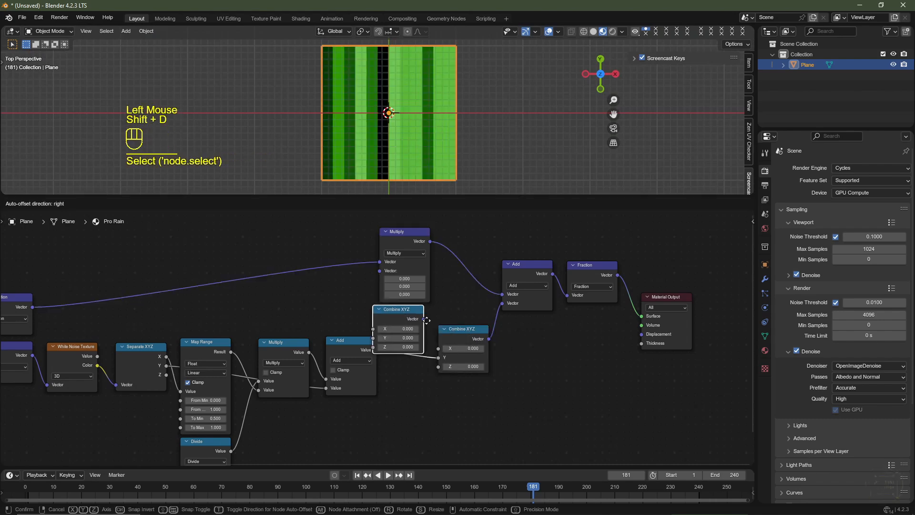
pyautogui.click(366, 302)
pyautogui.moveTo(356, 296); pyautogui.dragTo(376, 271)
pyautogui.moveTo(326, 286); pyautogui.dragTo(334, 280)
pyautogui.click(402, 235)
pyautogui.rightClick(402, 235)
pyautogui.moveTo(404, 235); pyautogui.dragTo(459, 250)
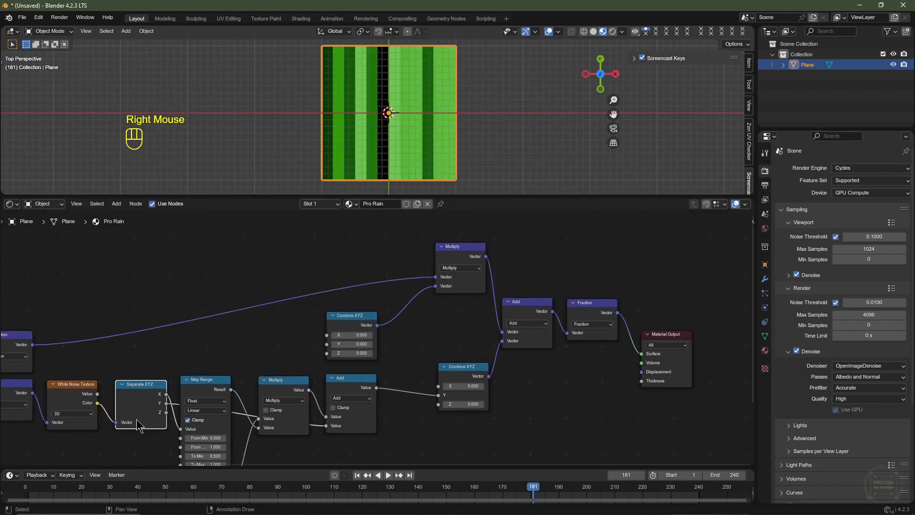
# Link the Separate XYZ node's Z output to the new Combine XYZ node's Y input and replay the animation from frame 1.
pyautogui.moveTo(166, 413); pyautogui.dragTo(199, 395)
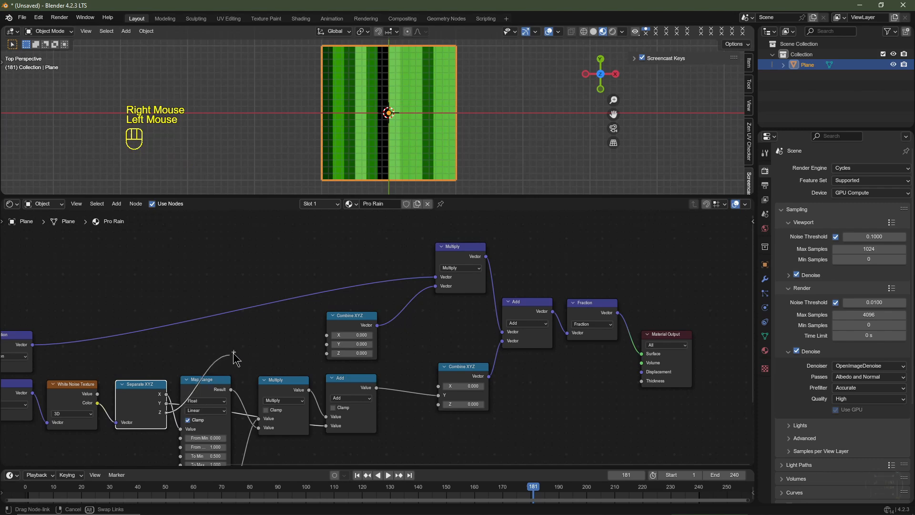
pyautogui.moveTo(234, 355); pyautogui.dragTo(326, 344)
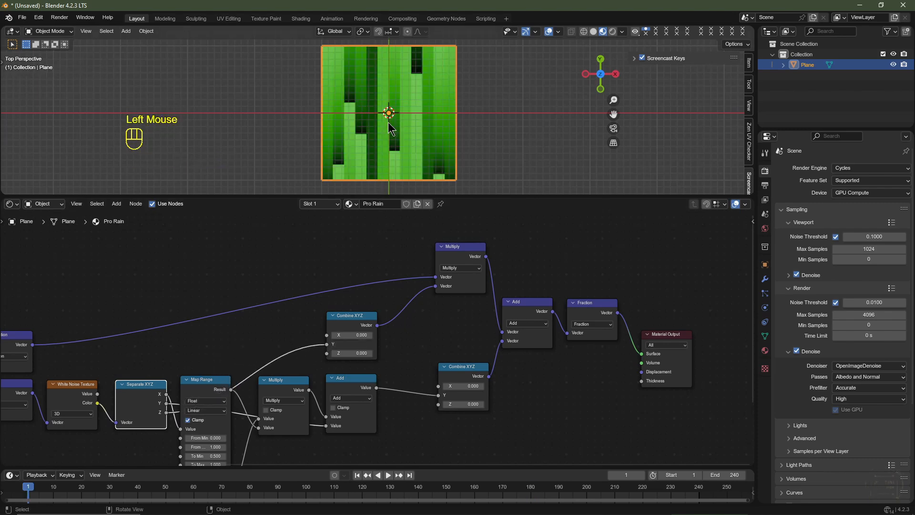
pyautogui.press('space')
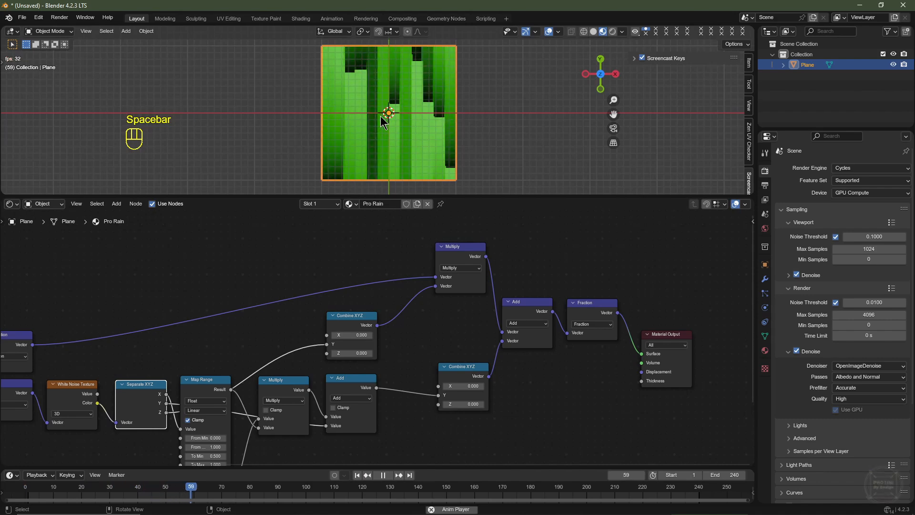
pyautogui.press('space')
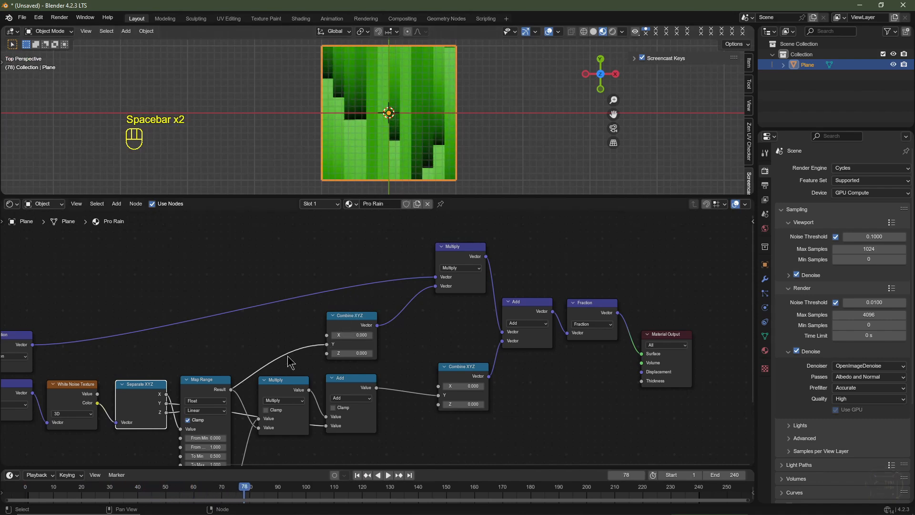
# Insert a Map Range node on the link into the new Combine XYZ node's Y input and place it above the Math Multiply node.
pyautogui.hotkey('shift', 'a')
pyautogui.moveTo(278, 350)
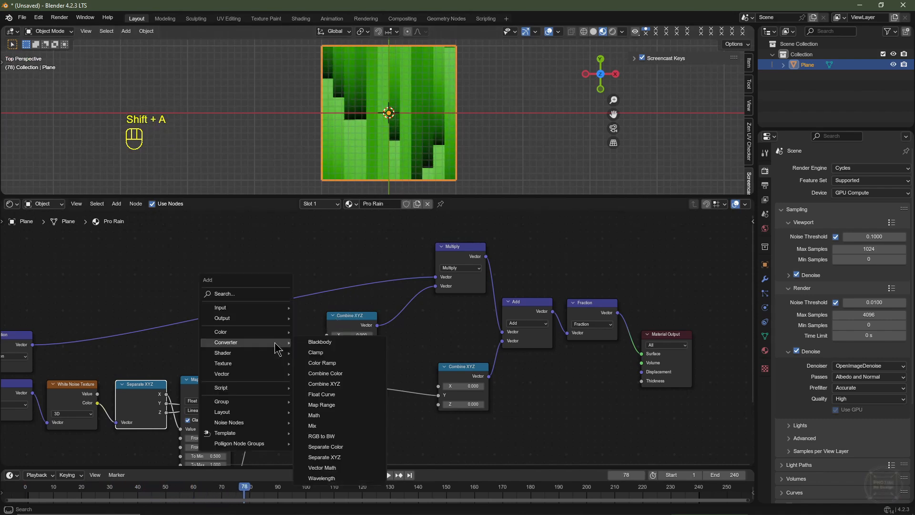
pyautogui.click(346, 405)
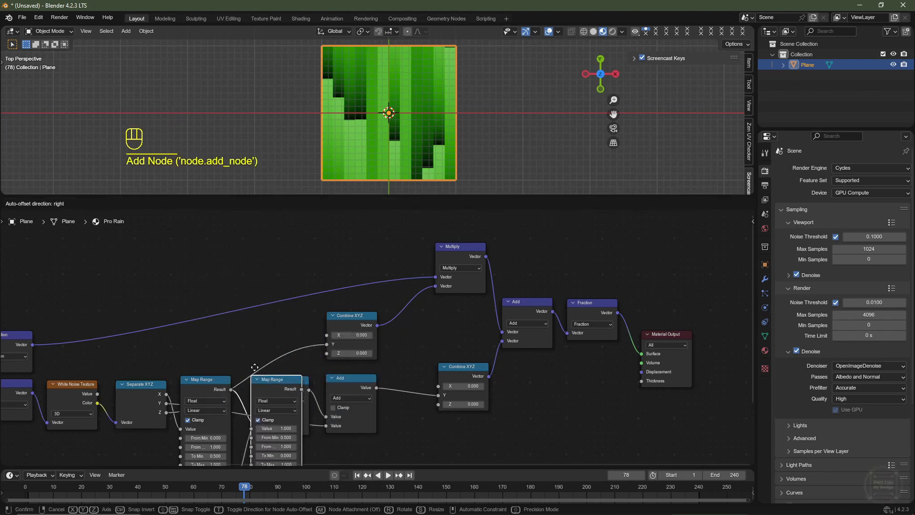
pyautogui.click(269, 295)
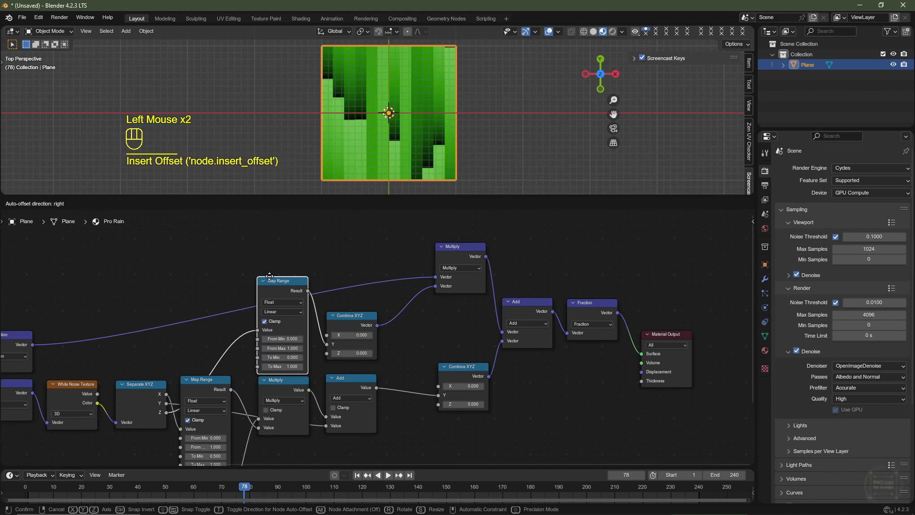
pyautogui.click(269, 276)
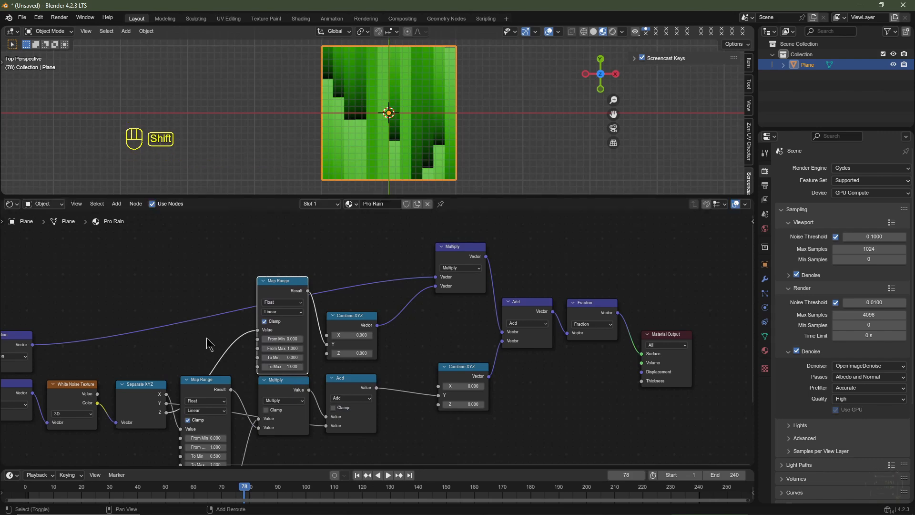
# Add a reroute on the link into the new Map Range node and move it level with that node's Value input.
pyautogui.keyDown('shift'); pyautogui.moveTo(234, 360); pyautogui.dragTo(236, 364, button='right'); pyautogui.keyUp('shift')
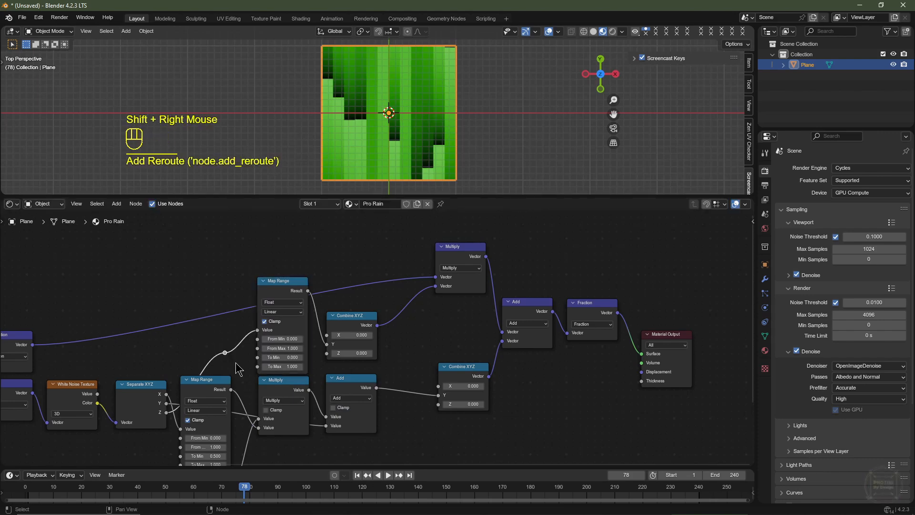
pyautogui.press('g')
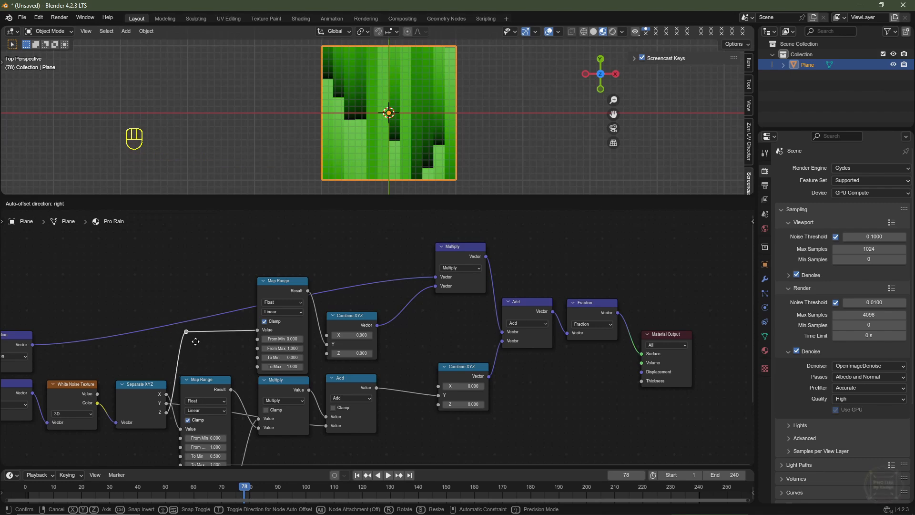
pyautogui.click(195, 339)
pyautogui.scroll(3, 391, 332)
pyautogui.moveTo(392, 332); pyautogui.dragTo(452, 321, button='middle')
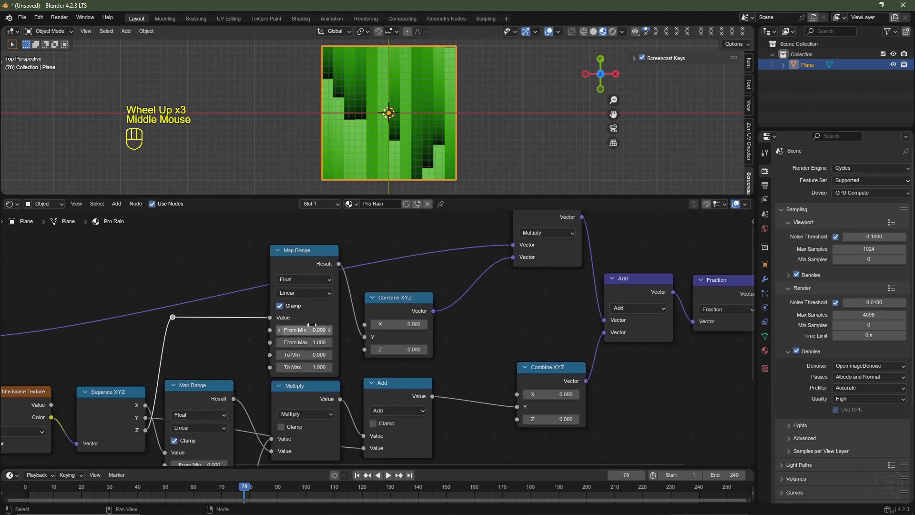
pyautogui.moveTo(298, 368); pyautogui.dragTo(348, 368)
pyautogui.rightClick(301, 368)
pyautogui.moveTo(299, 354)
pyautogui.mouseDown()
pyautogui.moveTo(353, 355)
pyautogui.moveTo(309, 354)
pyautogui.mouseUp()
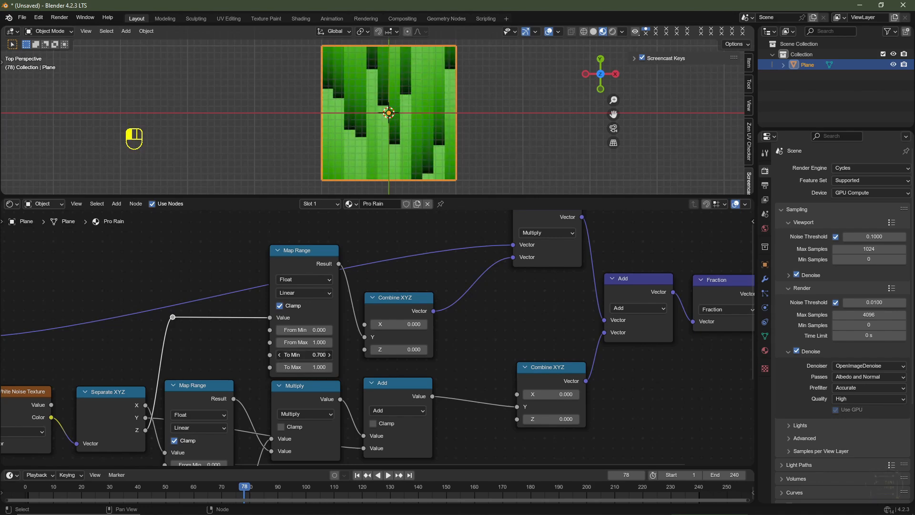
# Set the new Map Range node's To Min to 0.75 and To Max to 3, and play the animation to check it.
pyautogui.doubleClick(307, 355)
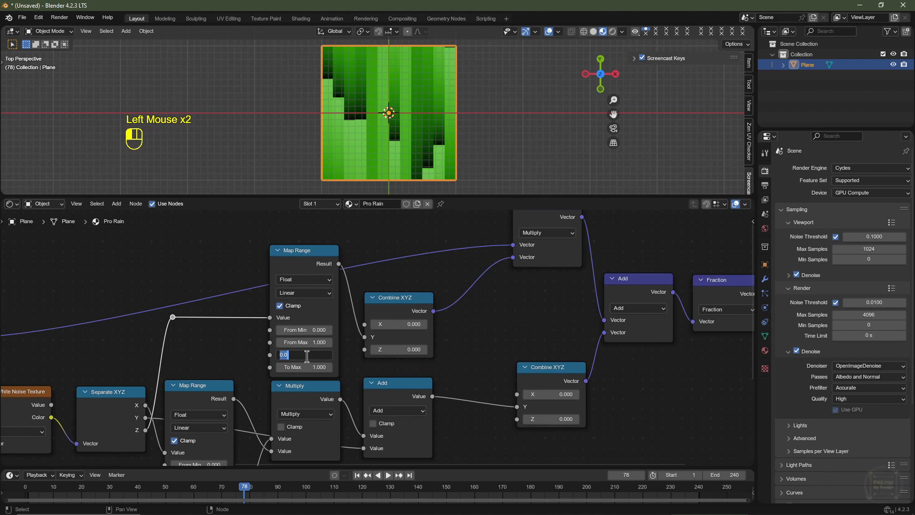
pyautogui.write('.75')
pyautogui.press('Tab')
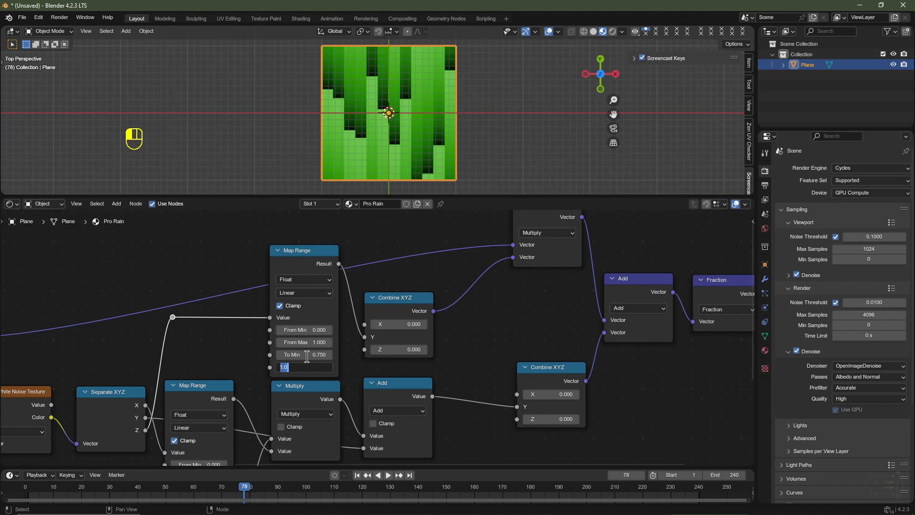
pyautogui.write('3')
pyautogui.press('Return')
pyautogui.press('space')
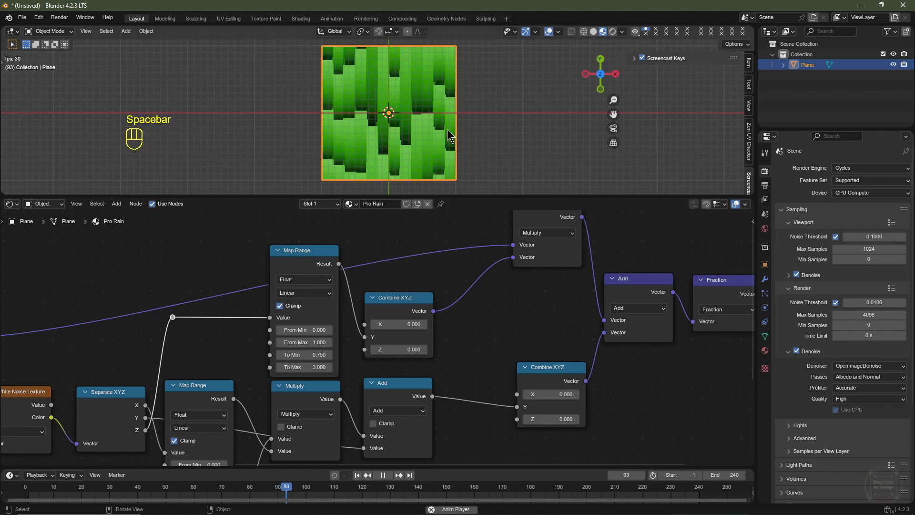
pyautogui.press('space')
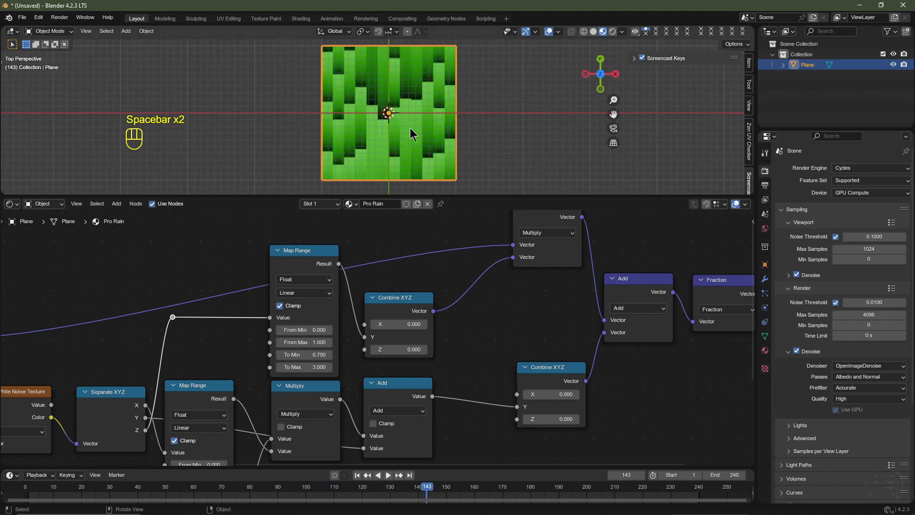
# Set the upper Map Range node's To Min to 1 and play the animation to check the column lengths.
pyautogui.click(312, 355)
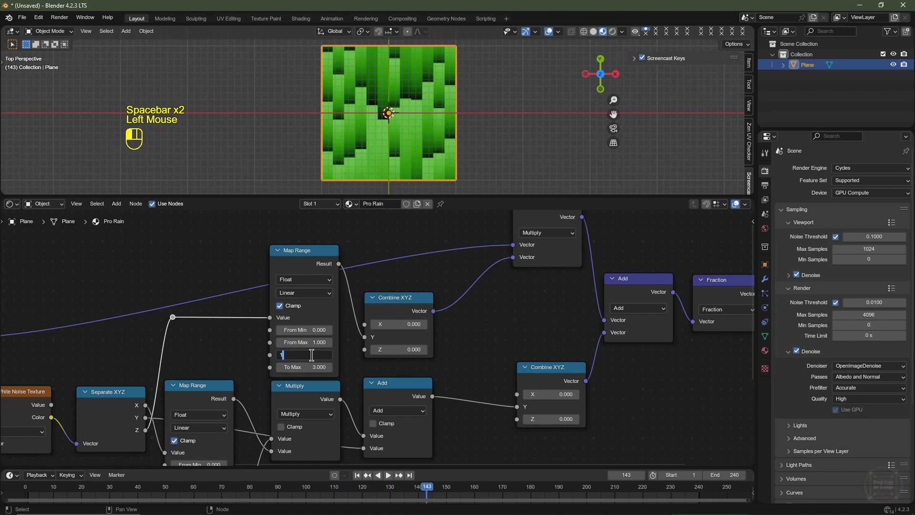
pyautogui.write('1')
pyautogui.press('Return')
pyautogui.press('space')
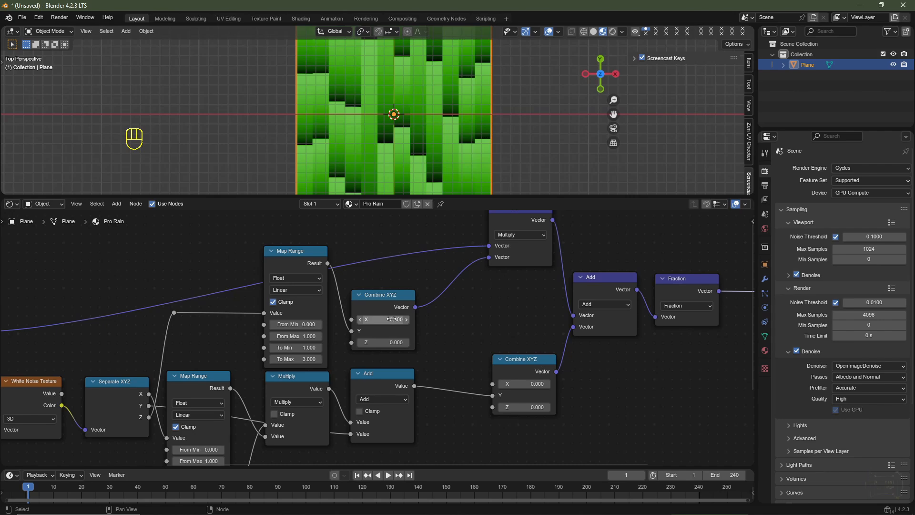
# Set X and Z to 1 on the Combine XYZ node feeding the vector Multiply node.
pyautogui.moveTo(382, 317); pyautogui.dragTo(382, 343)
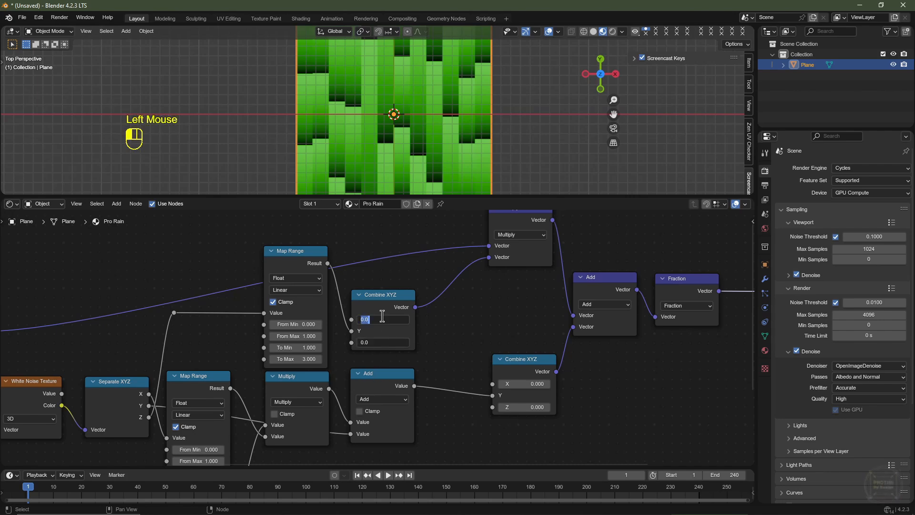
pyautogui.press('Return')
pyautogui.moveTo(383, 317); pyautogui.dragTo(96, 327, button='middle')
pyautogui.scroll(-2, 409, 99)
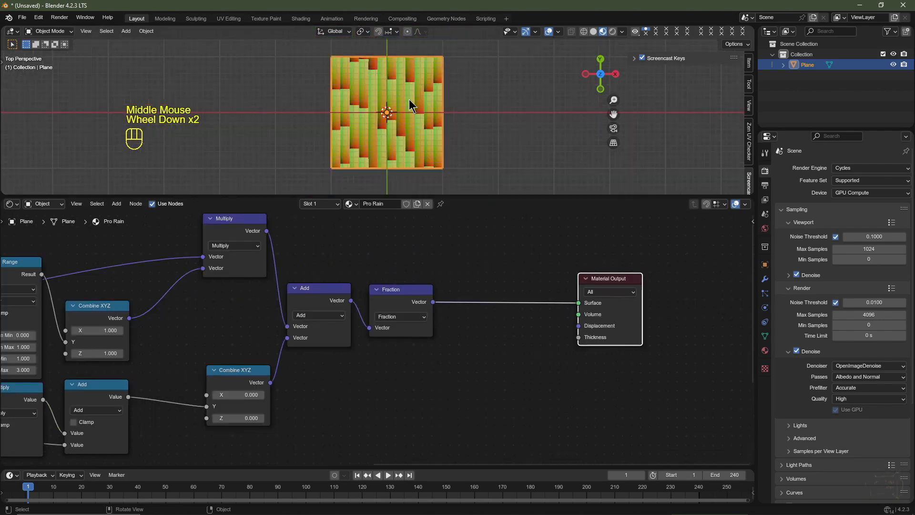
pyautogui.scroll(2, 408, 99)
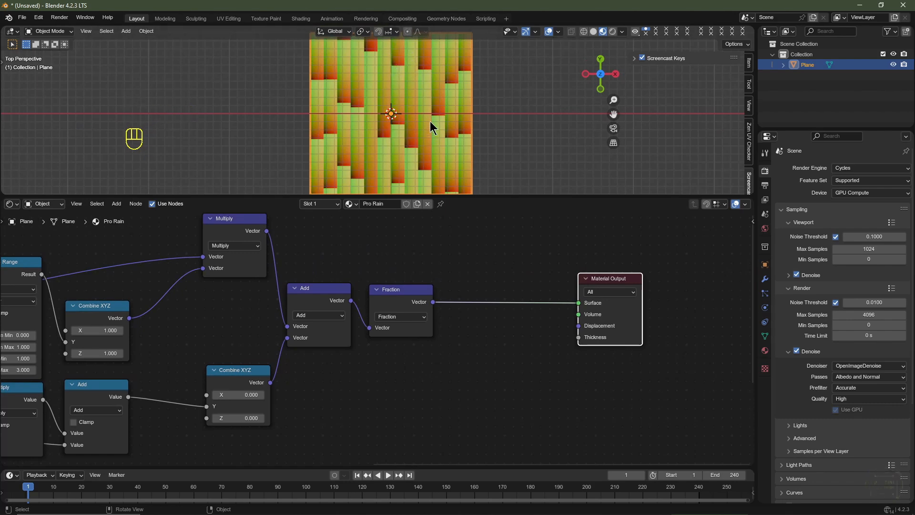
# Insert a Separate XYZ node between the Fraction node and Material Output, and move Material Output further away to make room.
pyautogui.hotkey('shift', 'a')
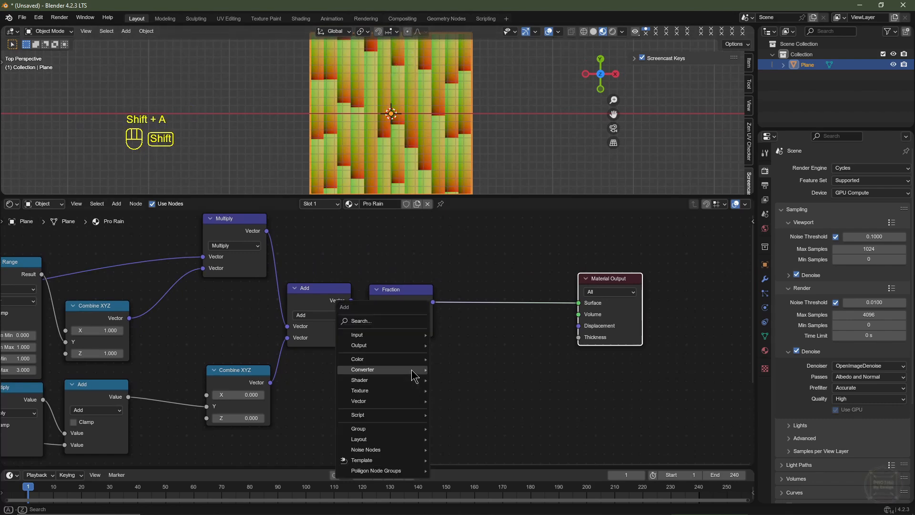
pyautogui.moveTo(412, 370)
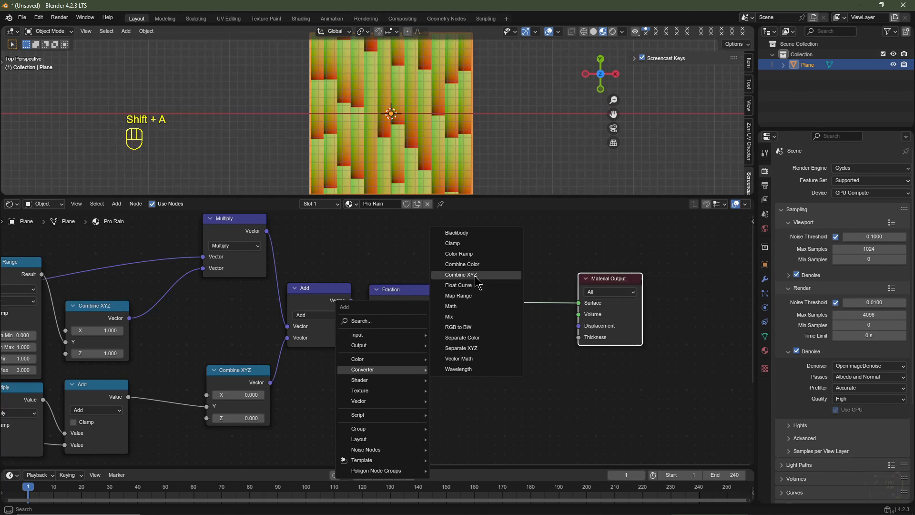
pyautogui.click(469, 348)
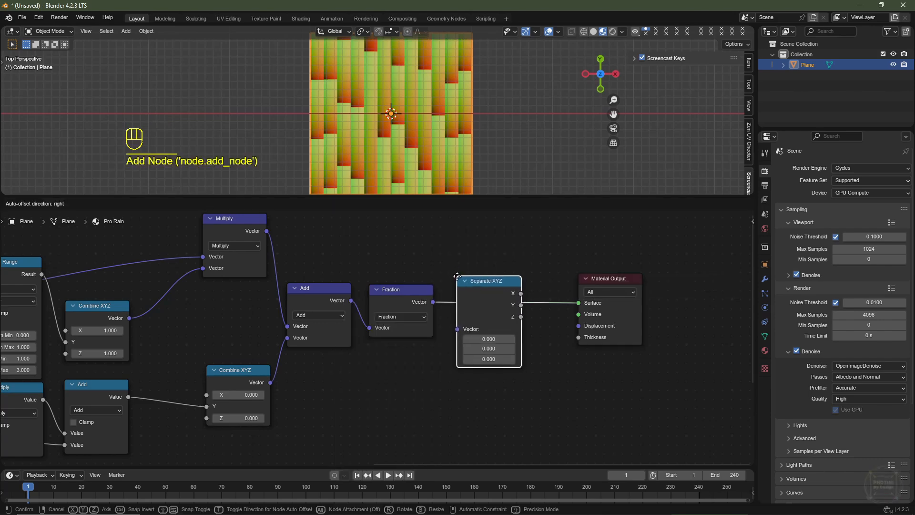
pyautogui.click(457, 276)
pyautogui.moveTo(617, 280); pyautogui.dragTo(443, 292, button='middle')
pyautogui.moveTo(443, 292); pyautogui.dragTo(597, 287)
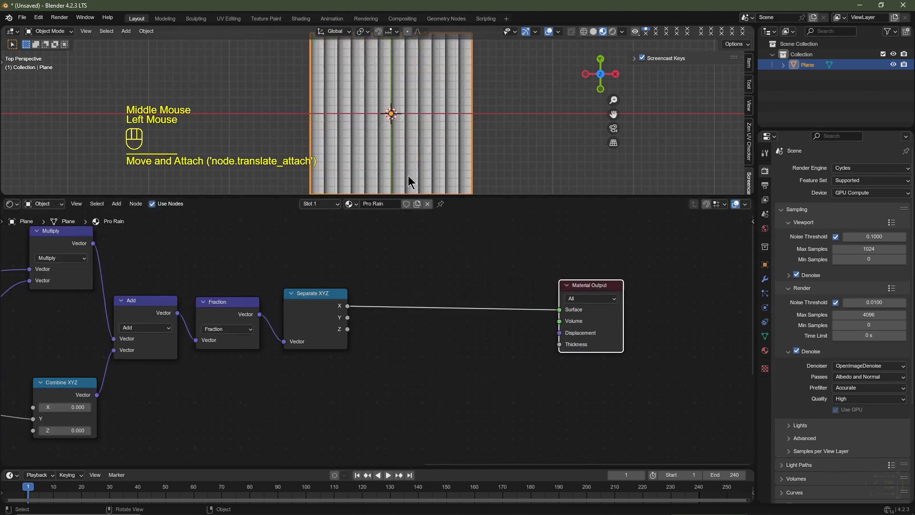
# Insert a Color Ramp on the link from the Separate XYZ node's X output to Material Output and make its end stop black.
pyautogui.hotkey('shift', 'a')
pyautogui.moveTo(413, 344)
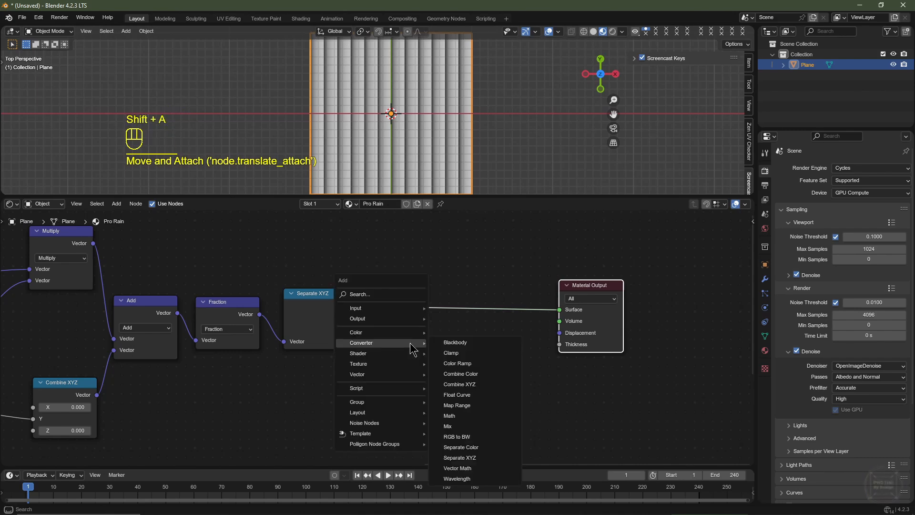
pyautogui.click(462, 367)
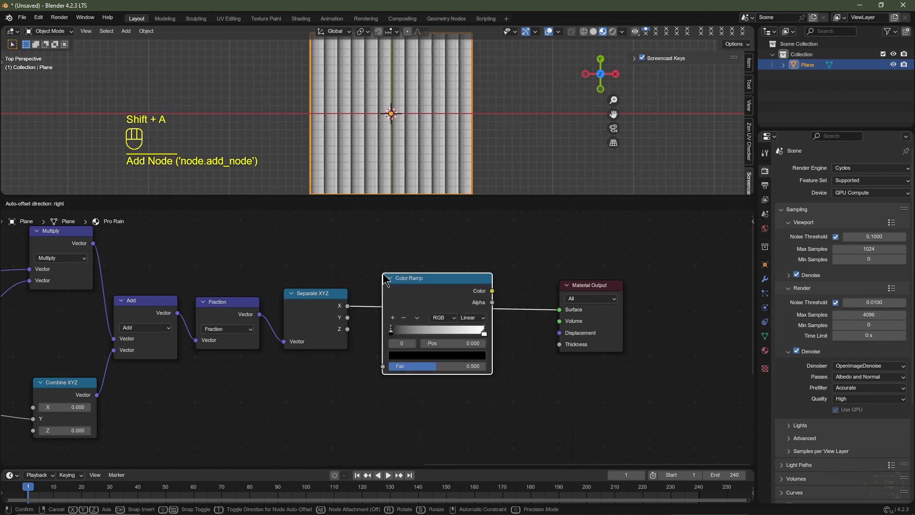
pyautogui.click(482, 338)
pyautogui.click(483, 332)
pyautogui.click(440, 355)
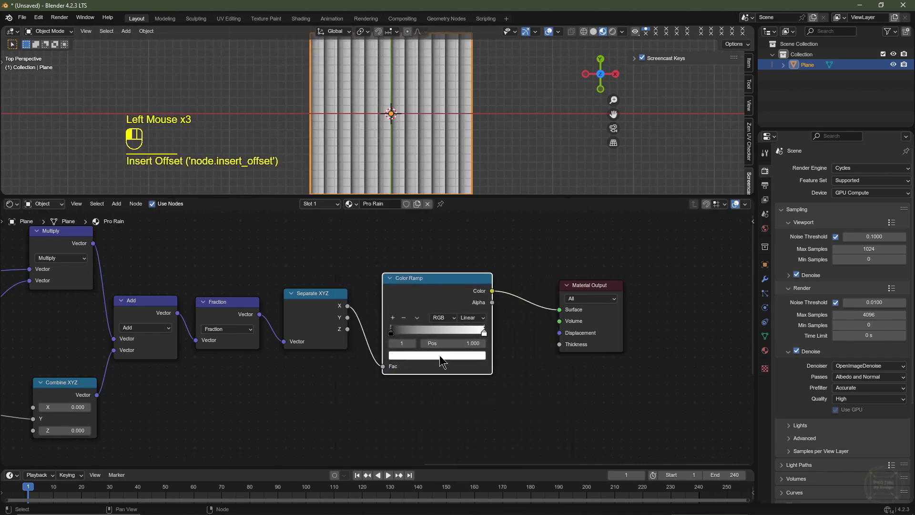
pyautogui.scroll(-20, 439, 355)
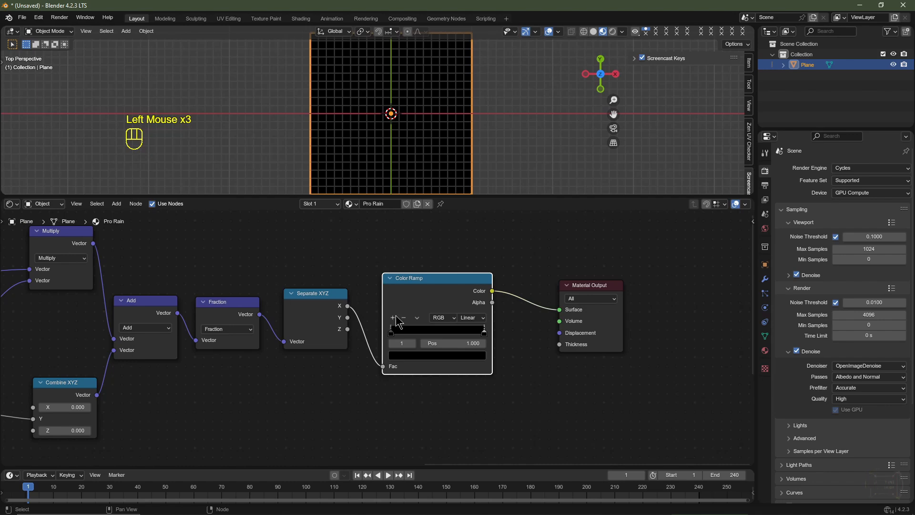
# Add a middle stop at position 0.5 on the Color Ramp and make it white.
pyautogui.click(393, 319)
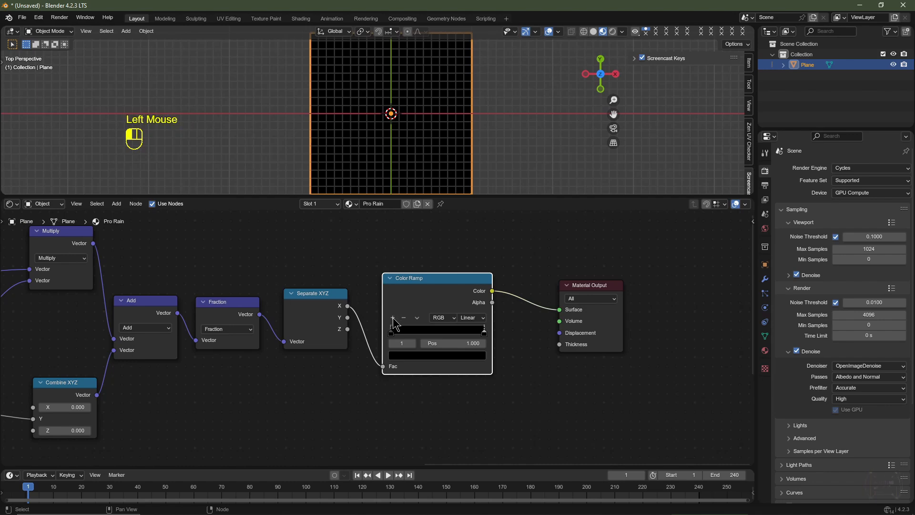
pyautogui.click(434, 355)
pyautogui.scroll(20, 434, 360)
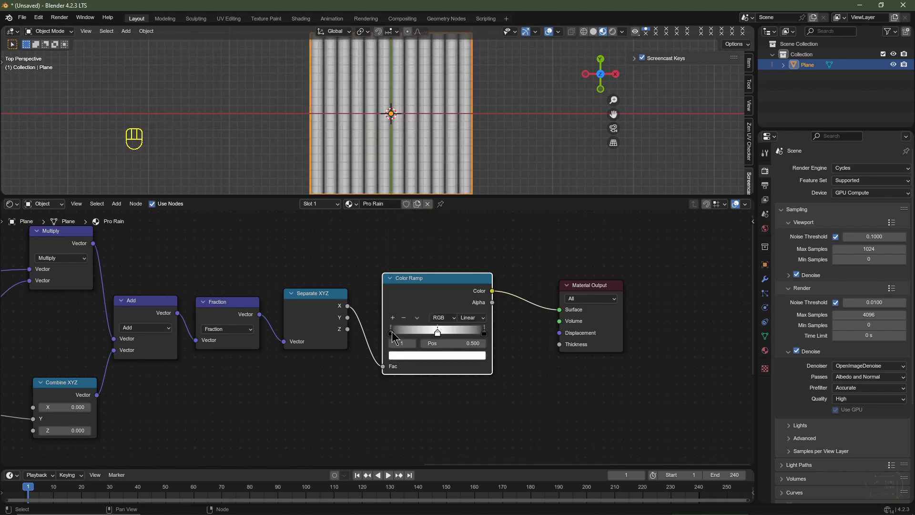
# Move the Color Ramp's outer black stops inward to about 0.364 and 0.668, and switch its interpolation to Ease.
pyautogui.moveTo(392, 334); pyautogui.dragTo(424, 334)
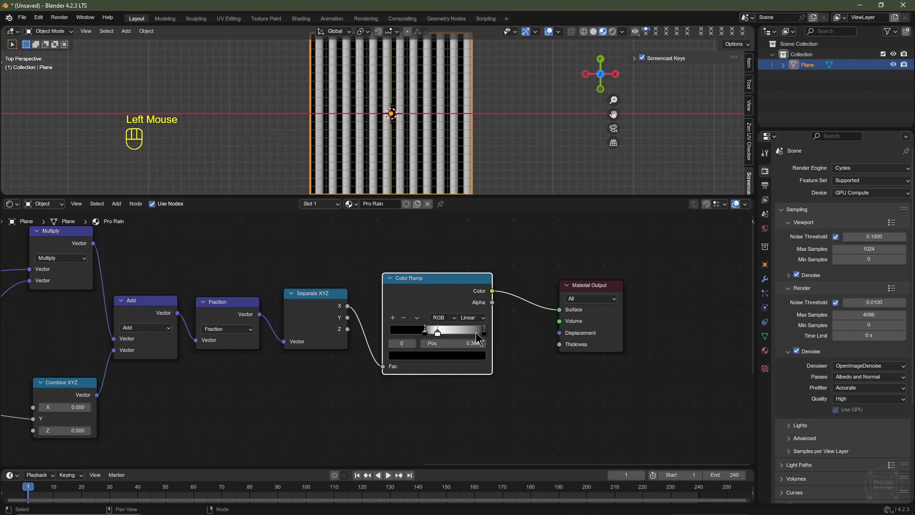
pyautogui.moveTo(485, 333); pyautogui.dragTo(456, 331)
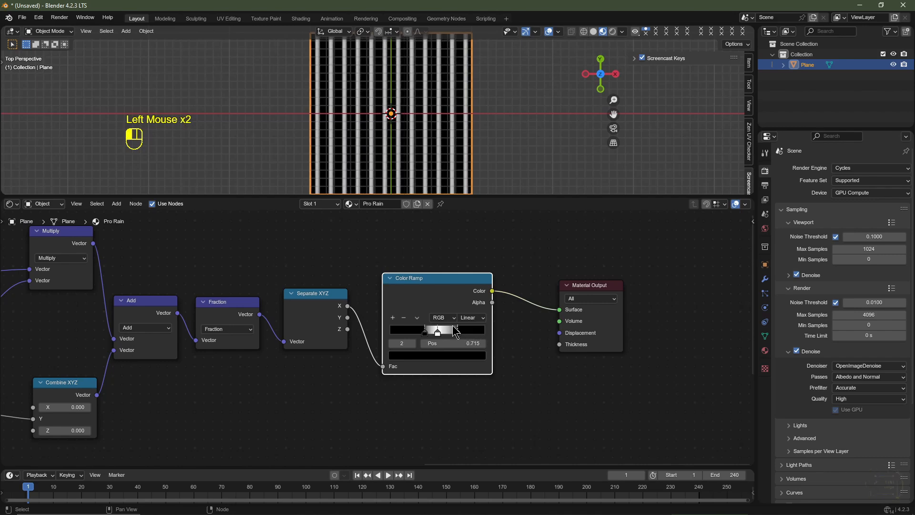
pyautogui.scroll(2, 425, 115)
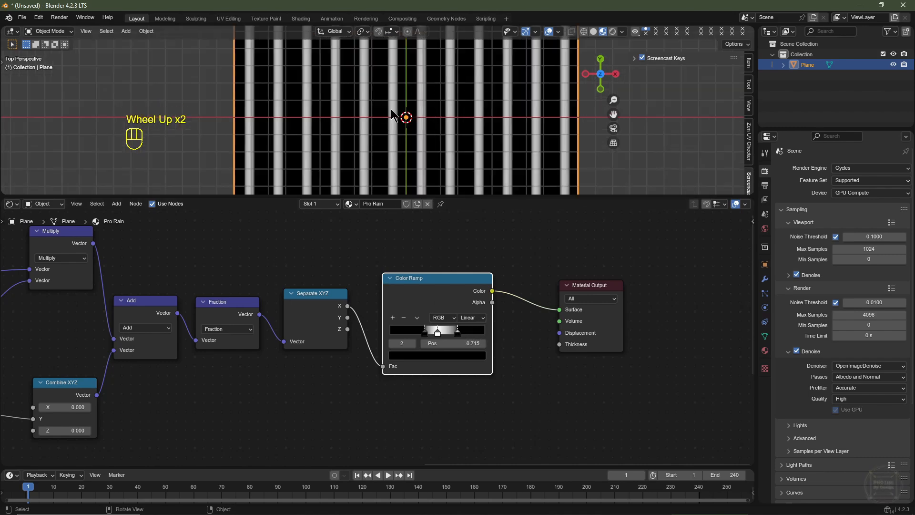
pyautogui.click(453, 330)
pyautogui.click(472, 318)
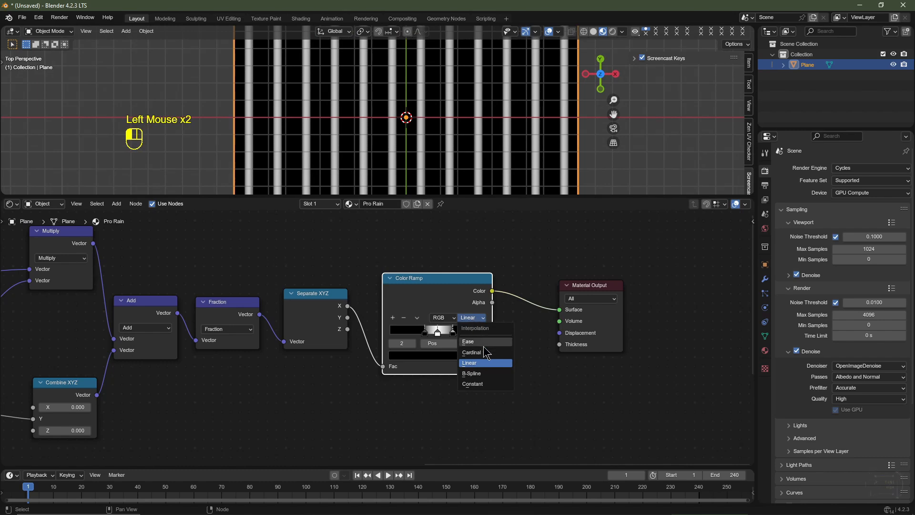
pyautogui.click(474, 341)
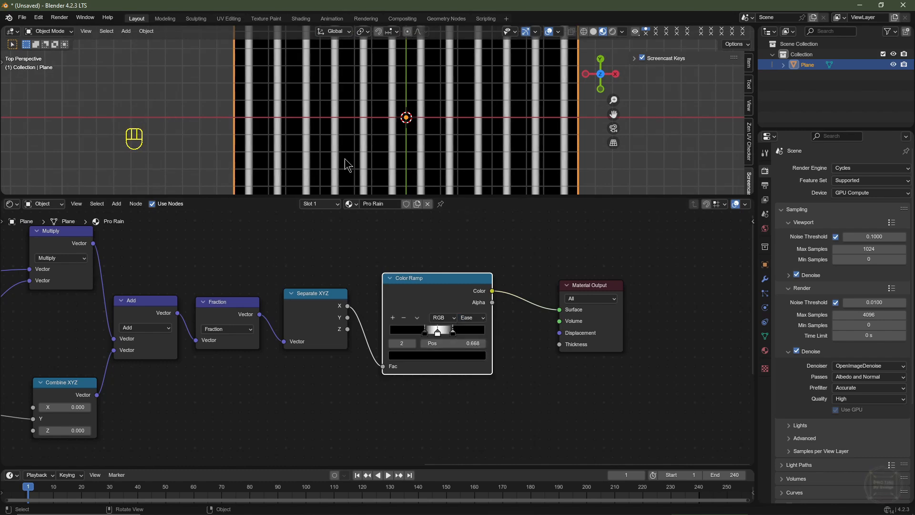
pyautogui.scroll(2, 402, 137)
pyautogui.scroll(-4, 402, 137)
# Bring the Color Ramp's first black stop closer to the white stop and set the last black stop's position to 0.6.
pyautogui.click(425, 331)
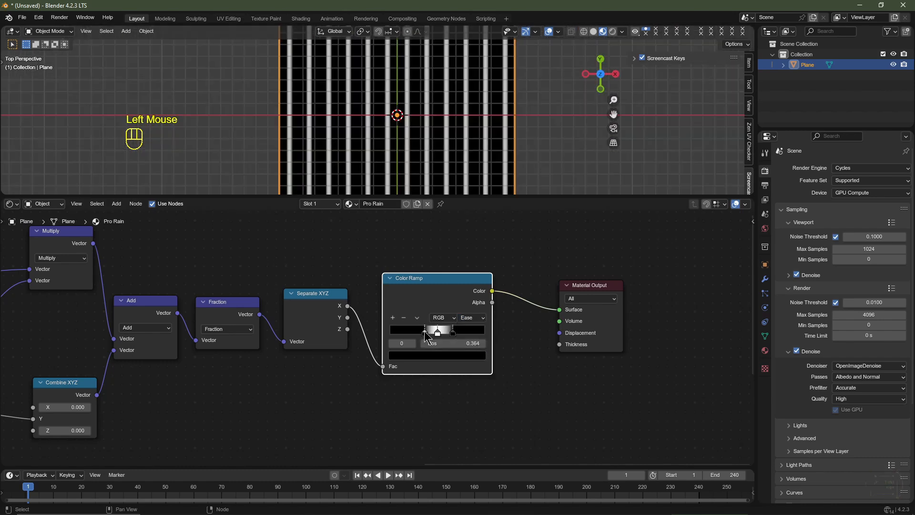
pyautogui.doubleClick(456, 344)
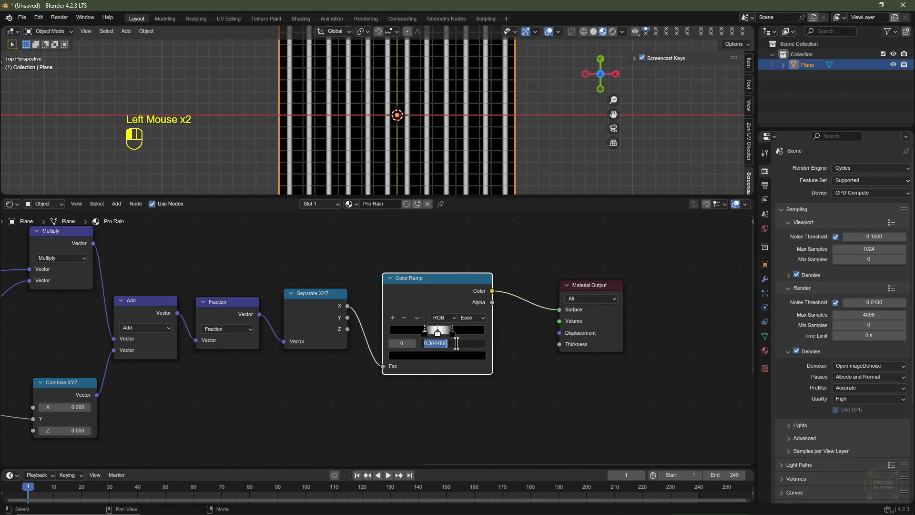
pyautogui.press('Return')
pyautogui.click(453, 333)
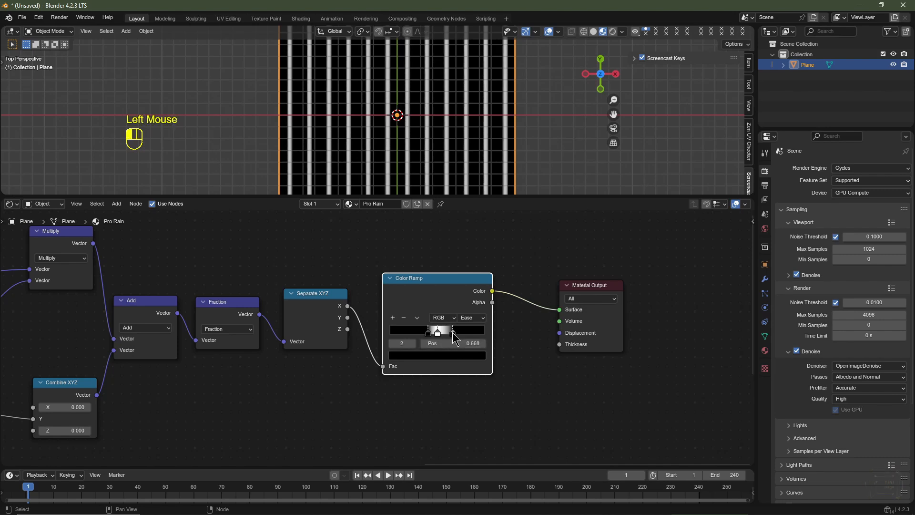
pyautogui.doubleClick(457, 343)
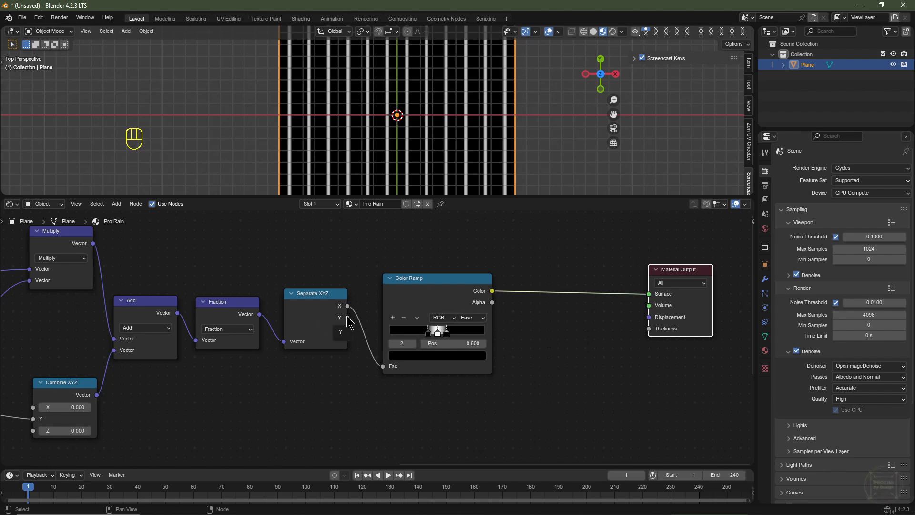
# Insert a Math node set to Multiply between the Color Ramp and Material Output.
pyautogui.hotkey('shift', 'a')
pyautogui.moveTo(559, 318)
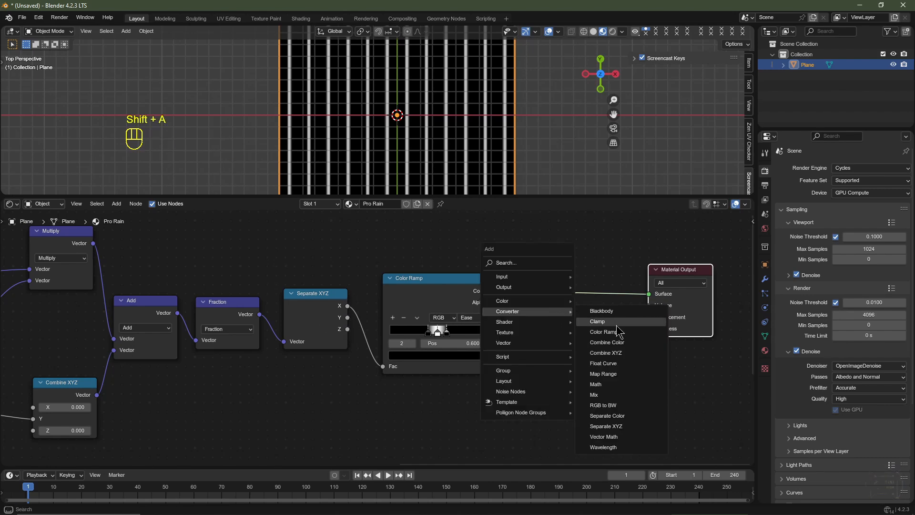
pyautogui.click(602, 384)
pyautogui.click(530, 267)
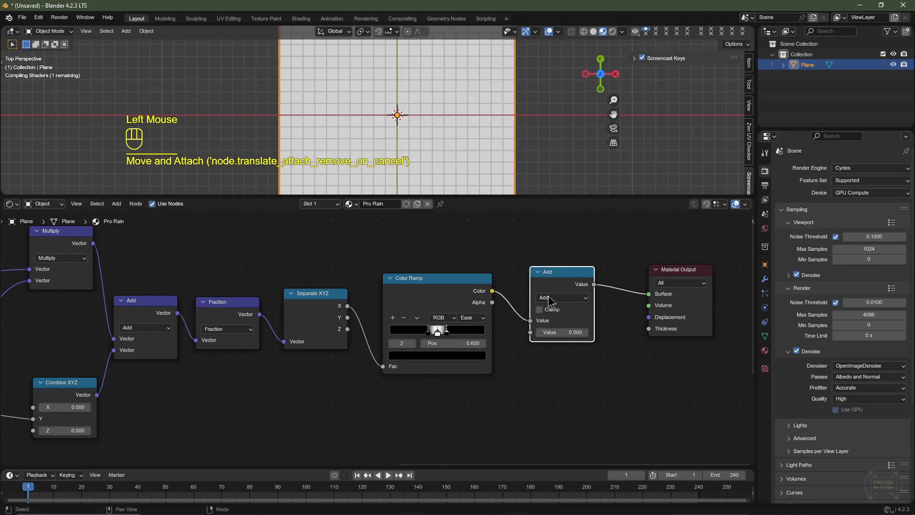
pyautogui.click(562, 298)
pyautogui.click(278, 344)
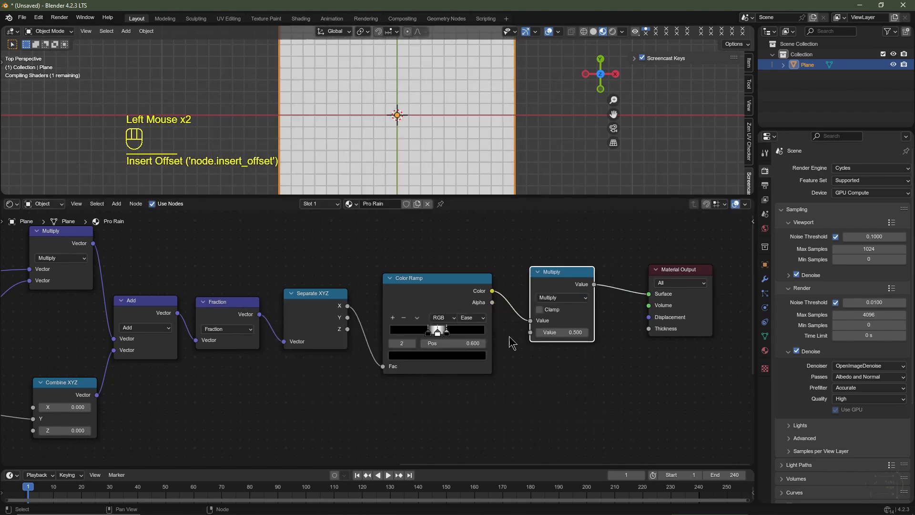
# Link the last Separate XYZ node's Y output to the second Value input of the new Math Multiply node.
pyautogui.moveTo(348, 318); pyautogui.dragTo(542, 336)
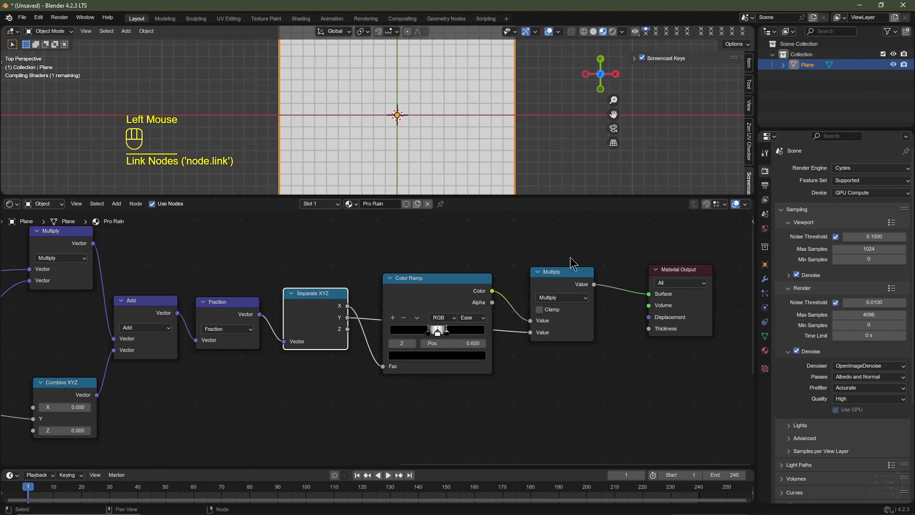
pyautogui.scroll(2, 508, 136)
pyautogui.scroll(-2, 509, 135)
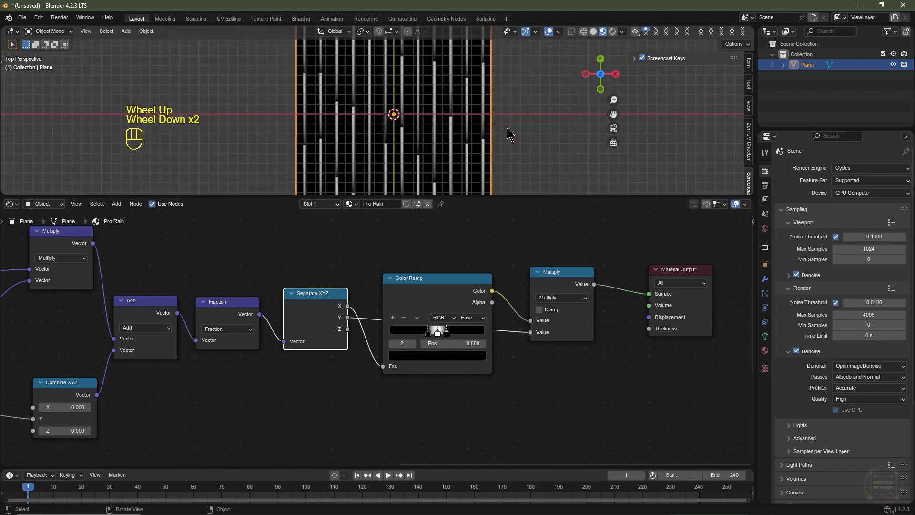
# Hide the viewport overlays and play the animation to examine the rain streaks up close.
pyautogui.click(549, 32)
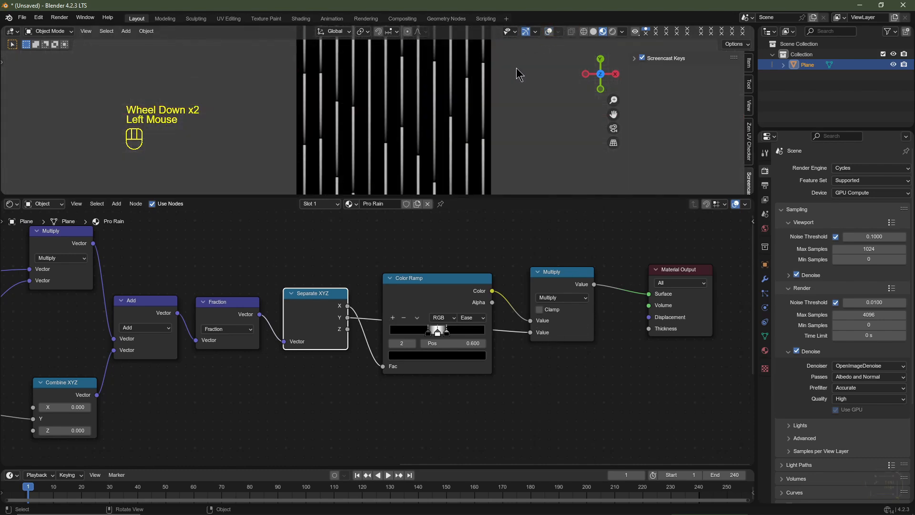
pyautogui.press('space')
pyautogui.scroll(3, 470, 119)
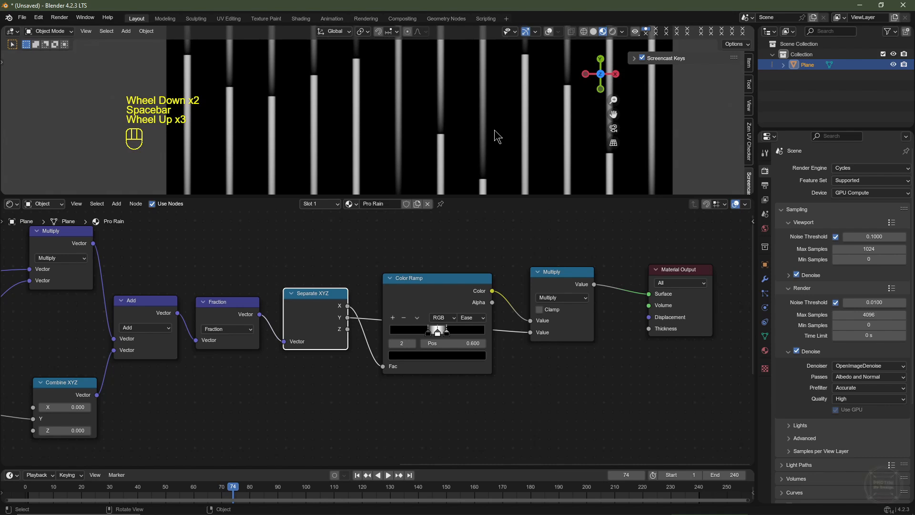
pyautogui.scroll(-2, 496, 132)
pyautogui.scroll(2, 461, 133)
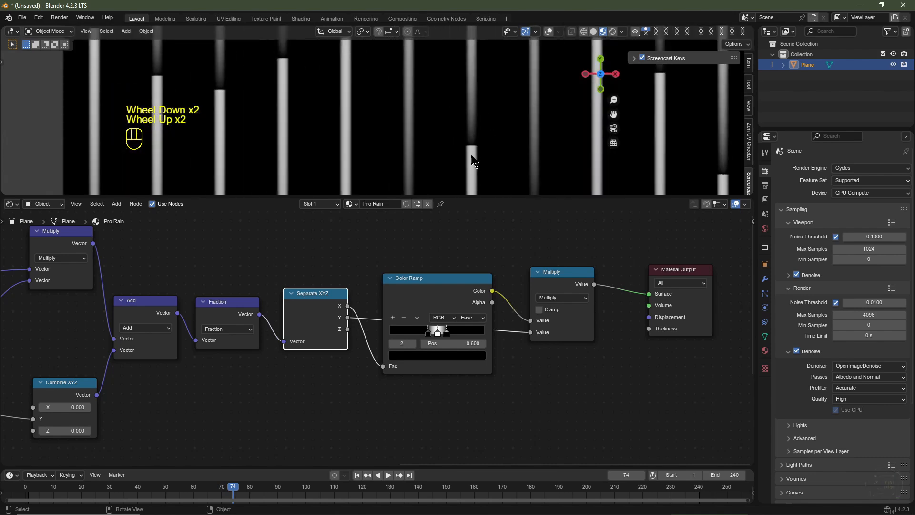
pyautogui.scroll(-5, 478, 153)
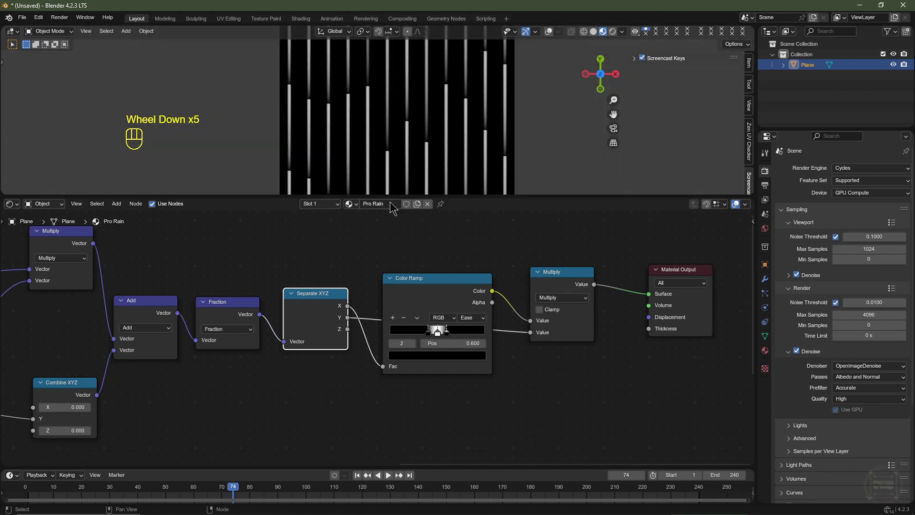
# Move the Color Ramp up and insert a duplicate below it on the link from Separate XYZ's Y output to the Multiply node.
pyautogui.click(456, 283)
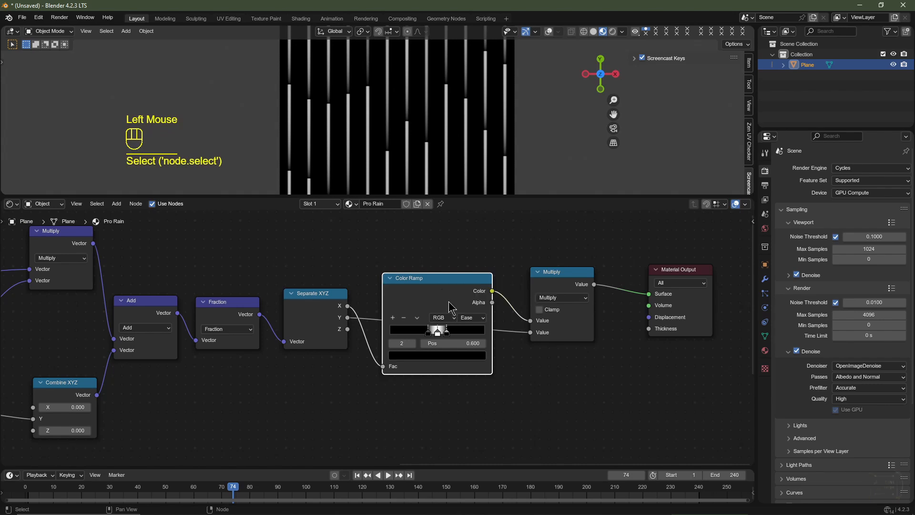
pyautogui.press('g')
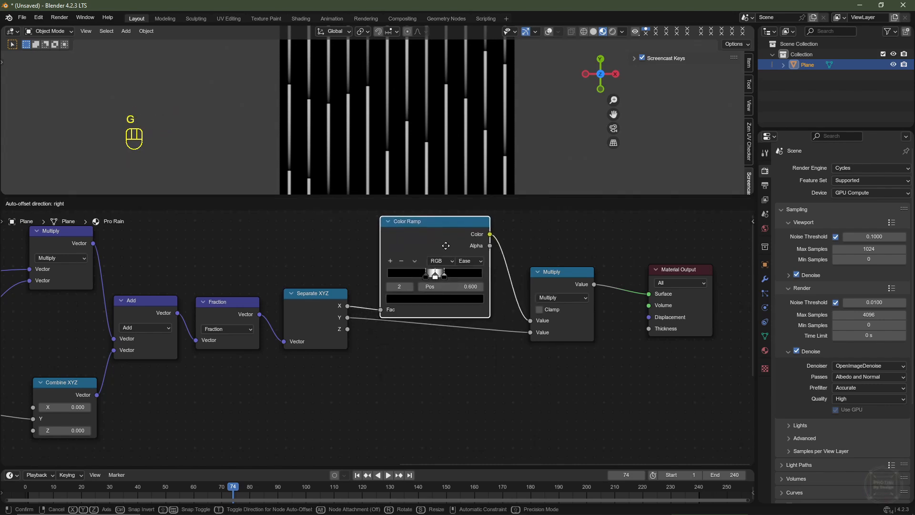
pyautogui.click(446, 246)
pyautogui.hotkey('shift', 'd')
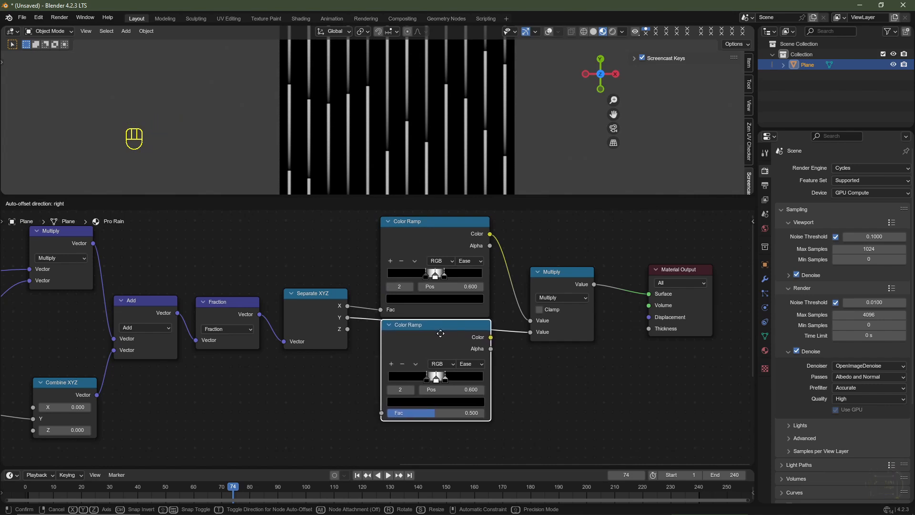
pyautogui.click(441, 333)
# Set the duplicated Color Ramp's first black stop to about 0.185, its white stop to about 0.299 and its last black stop to 1.0.
pyautogui.moveTo(425, 380)
pyautogui.mouseDown()
pyautogui.moveTo(396, 376)
pyautogui.moveTo(415, 380)
pyautogui.mouseUp()
pyautogui.click(436, 379)
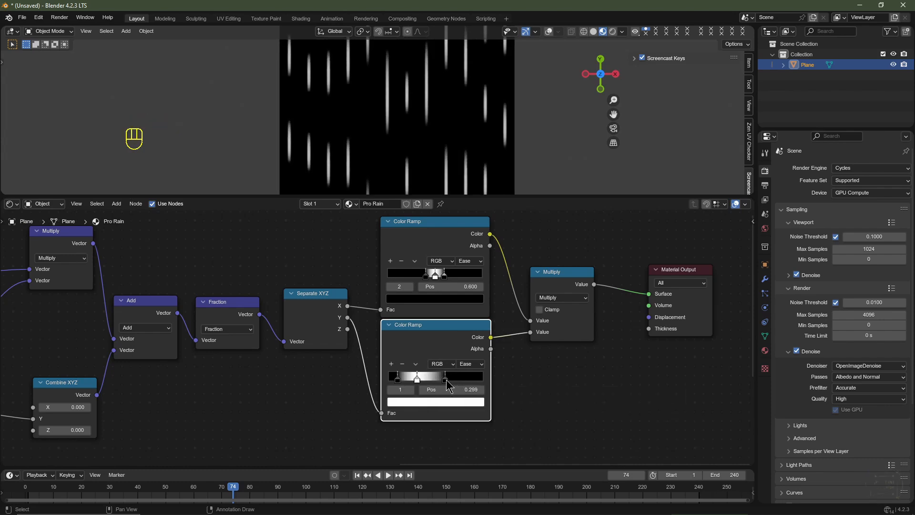
pyautogui.moveTo(446, 380); pyautogui.dragTo(495, 386)
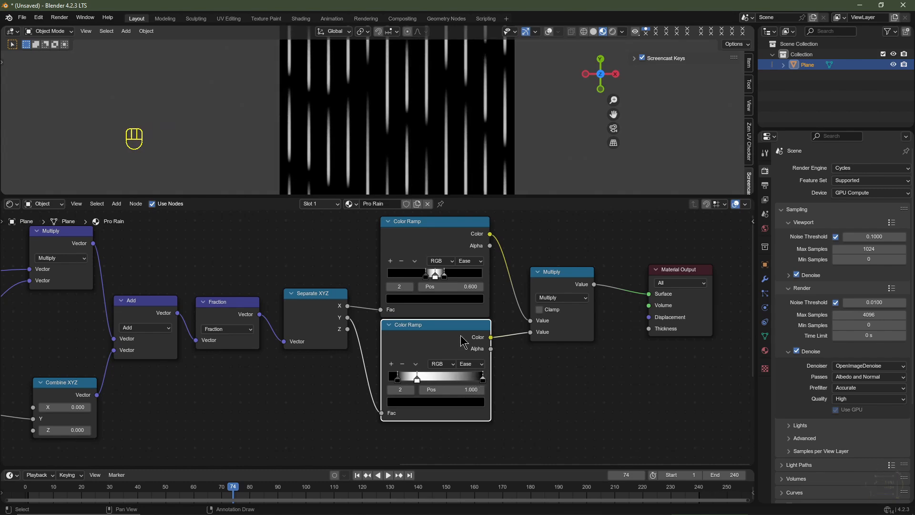
pyautogui.scroll(-2, 463, 341)
pyautogui.scroll(2, 396, 384)
pyautogui.moveTo(396, 384); pyautogui.dragTo(408, 385)
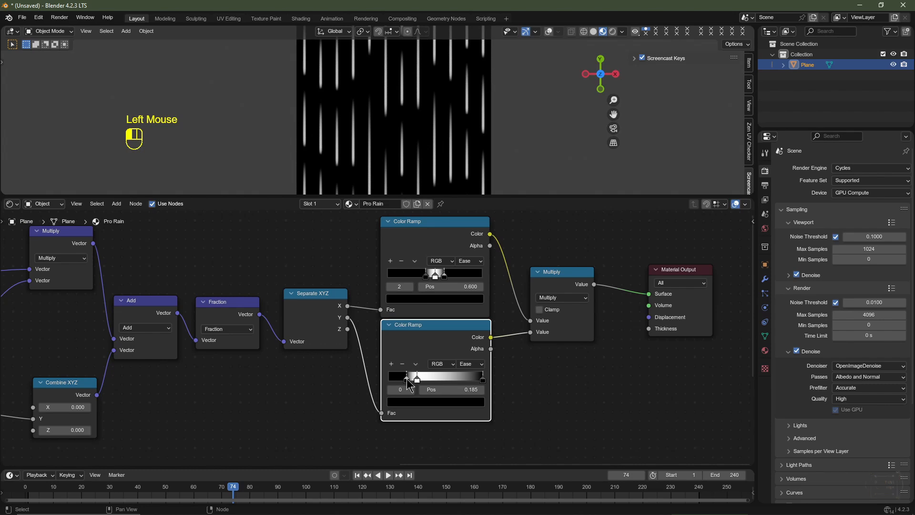
# Play the animation, and spread the upper Color Ramp's black stops outward from the white stop, with the last one at 0.665.
pyautogui.press('space')
pyautogui.scroll(2, 431, 127)
pyautogui.scroll(-2, 431, 127)
pyautogui.scroll(2, 463, 318)
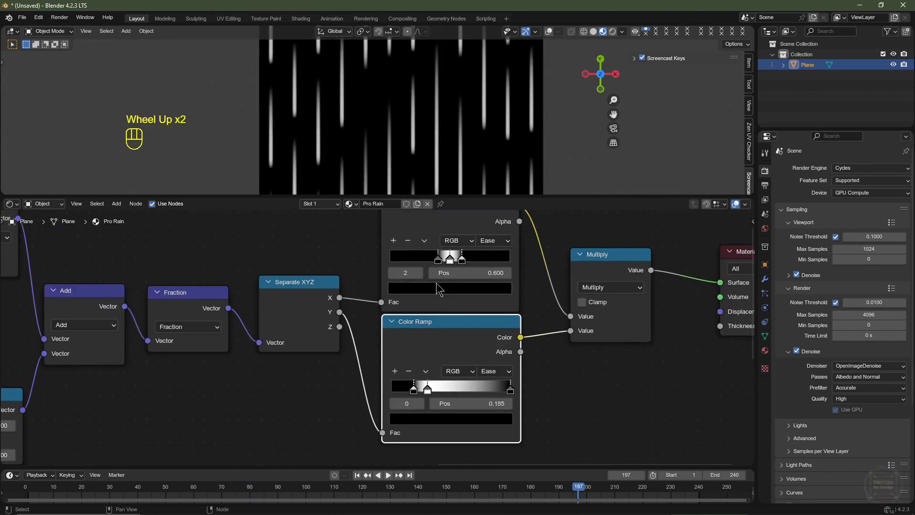
pyautogui.moveTo(438, 265); pyautogui.dragTo(472, 265)
pyautogui.scroll(-4, 459, 113)
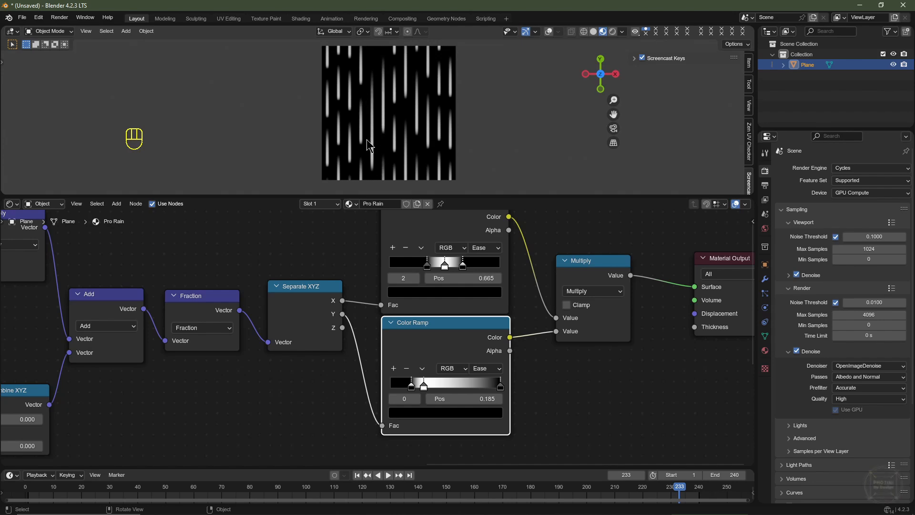
# Move the last Separate XYZ, both Color Ramps, the final Multiply and Material Output away from the Fraction node to make room.
pyautogui.scroll(-2, 556, 264)
pyautogui.moveTo(603, 250); pyautogui.dragTo(332, 405)
pyautogui.scroll(2, 329, 356)
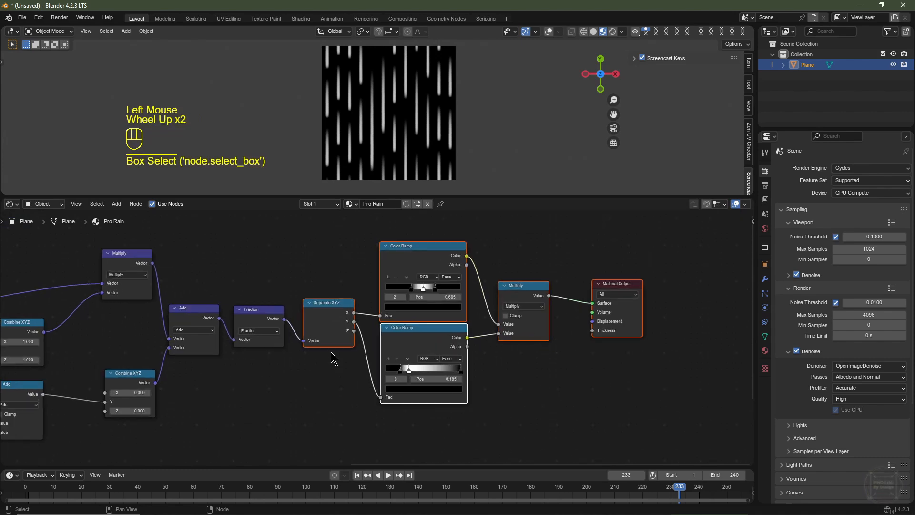
pyautogui.press('g')
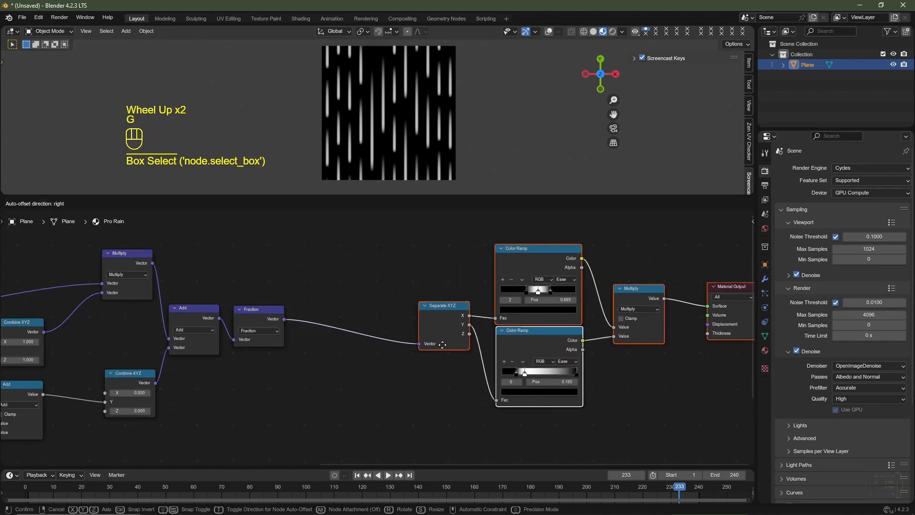
pyautogui.click(446, 349)
# Add a Noise Texture node below the Fraction node and set its dimensions to 4D.
pyautogui.hotkey('shift', 'a')
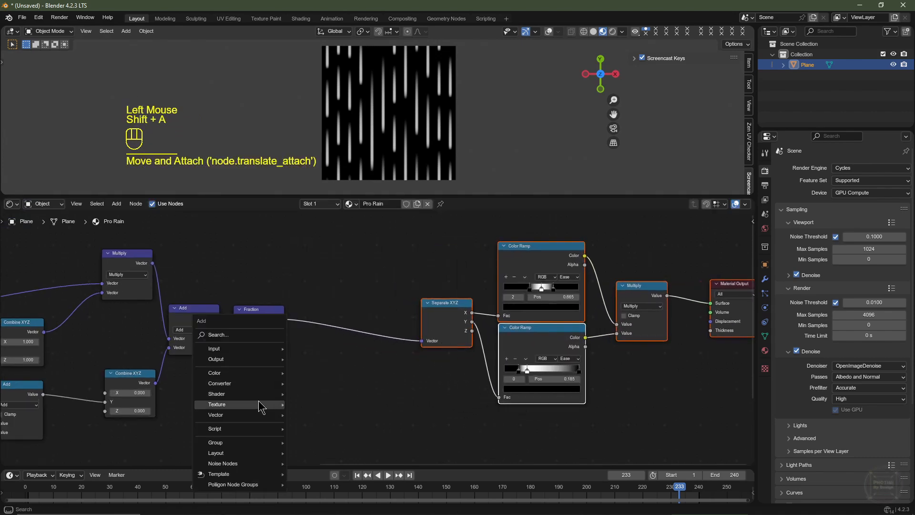
pyautogui.moveTo(264, 410)
pyautogui.click(318, 352)
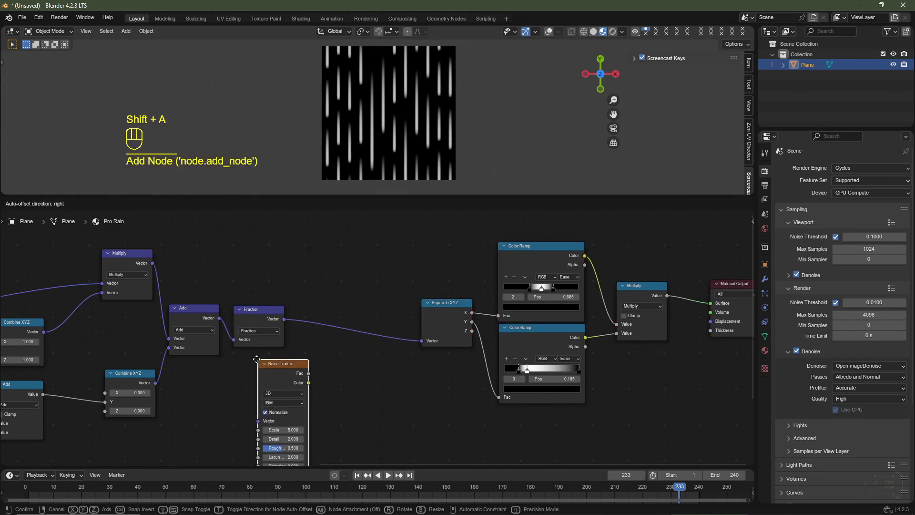
pyautogui.click(272, 387)
pyautogui.click(271, 387)
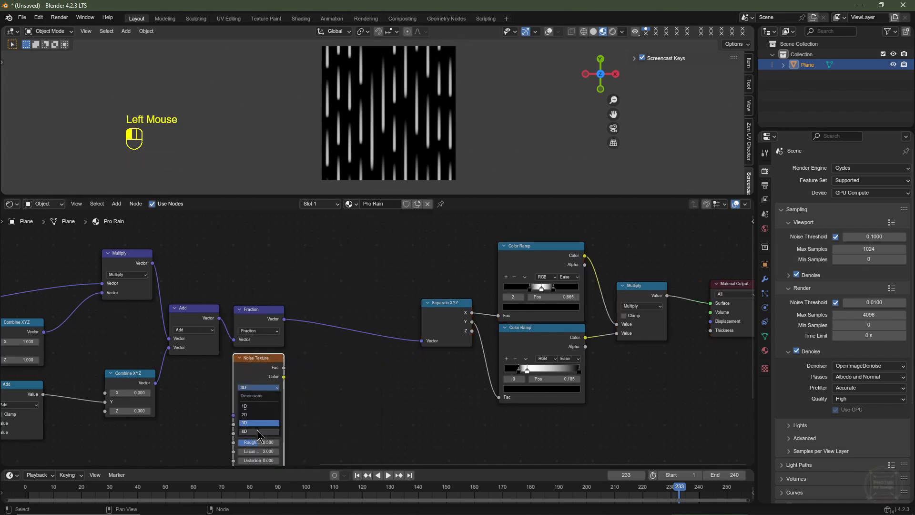
pyautogui.click(253, 396)
pyautogui.moveTo(252, 397); pyautogui.dragTo(410, 355, button='middle')
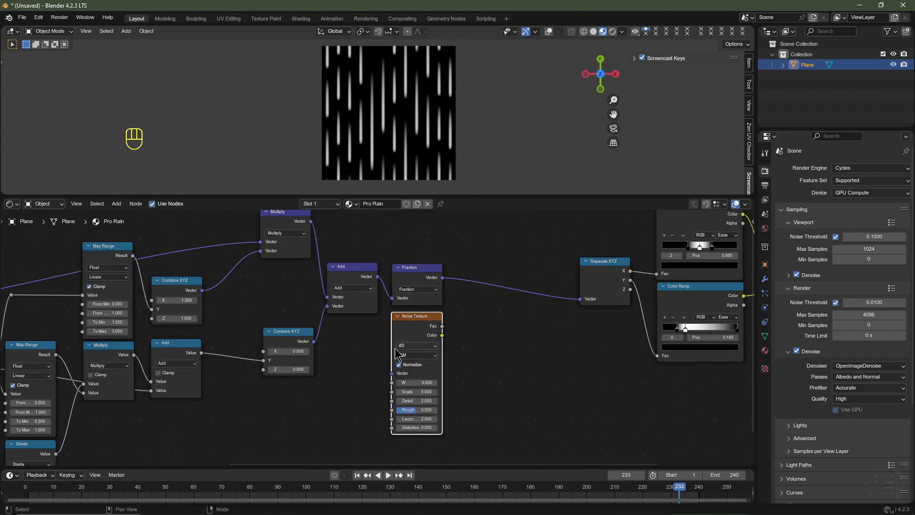
# Add a Texture Coordinate node beside the Noise Texture and link its UV output to the Noise Texture's Vector input.
pyautogui.hotkey('shift', 'a')
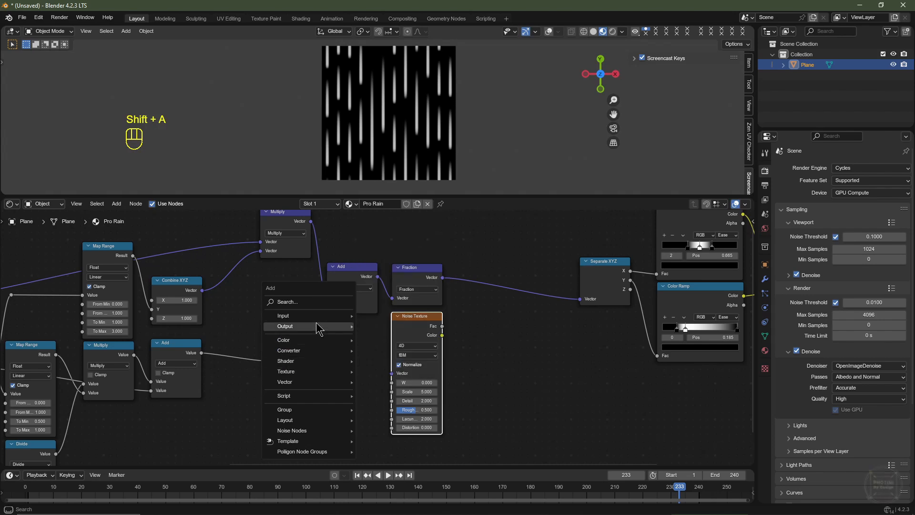
pyautogui.moveTo(313, 317)
pyautogui.click(394, 273)
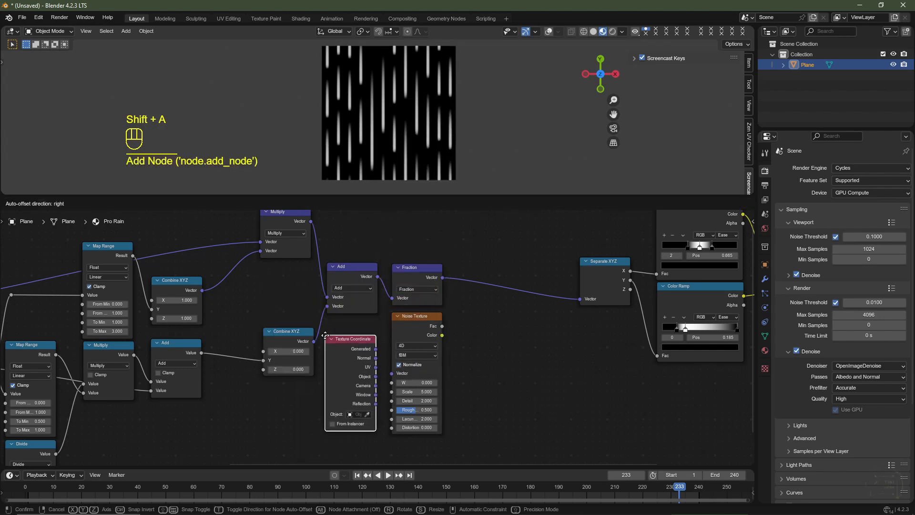
pyautogui.click(403, 365)
pyautogui.moveTo(378, 355); pyautogui.dragTo(393, 375)
pyautogui.moveTo(519, 350); pyautogui.dragTo(347, 376, button='middle')
# Insert a Mix Color node between the Fraction and Separate XYZ nodes and set its blending mode to Linear Light.
pyautogui.click(316, 354)
pyautogui.hotkey('shift', 'a')
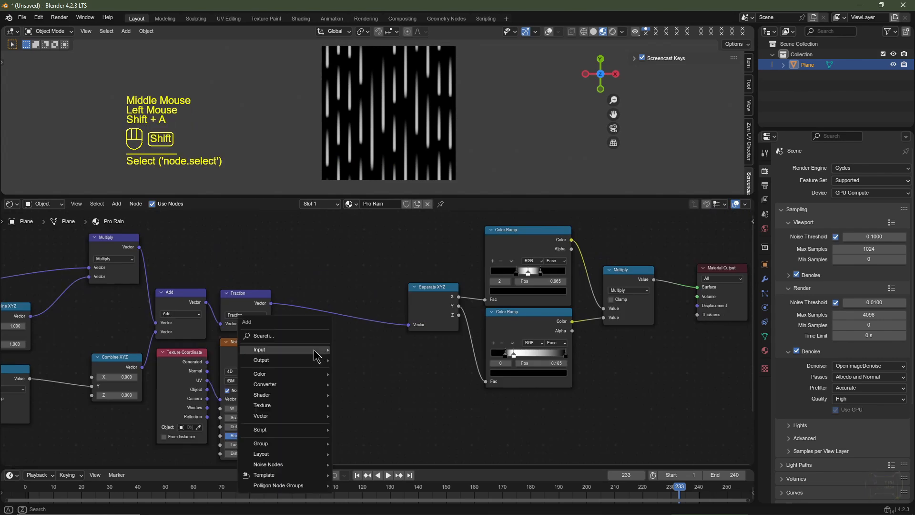
pyautogui.moveTo(301, 378)
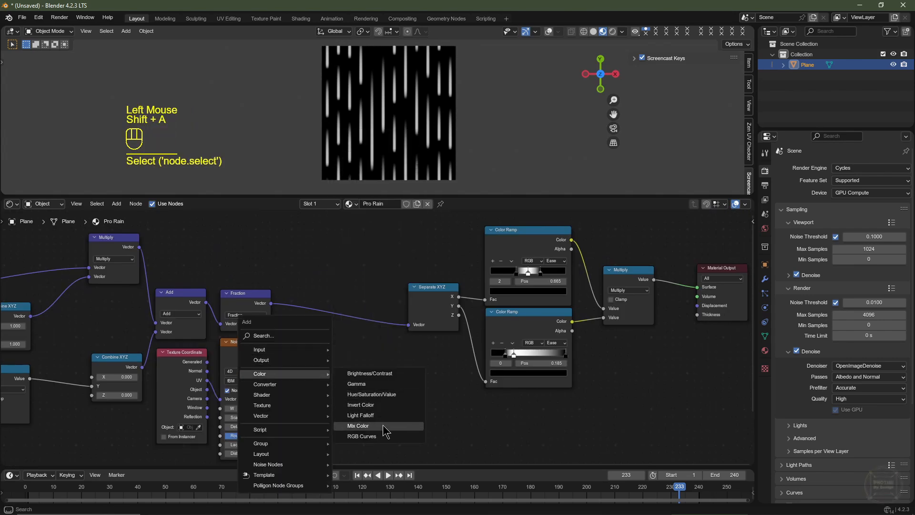
pyautogui.click(361, 426)
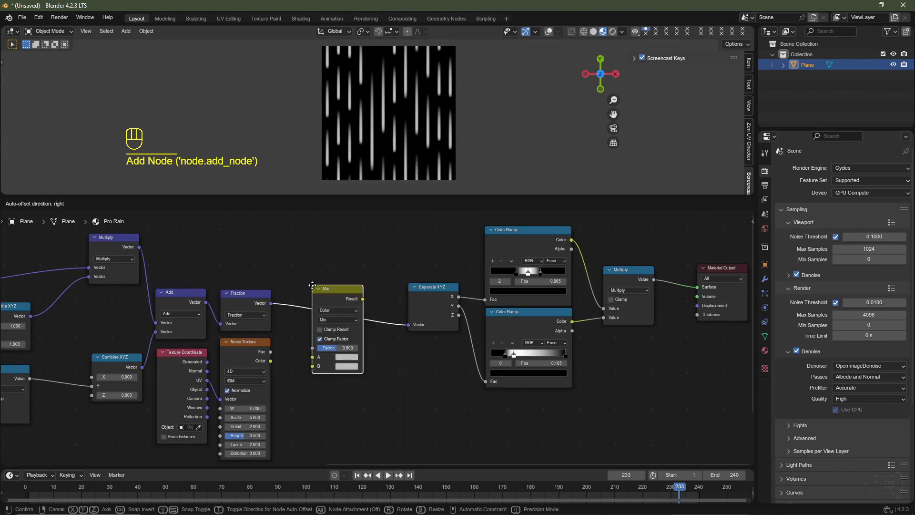
pyautogui.click(313, 285)
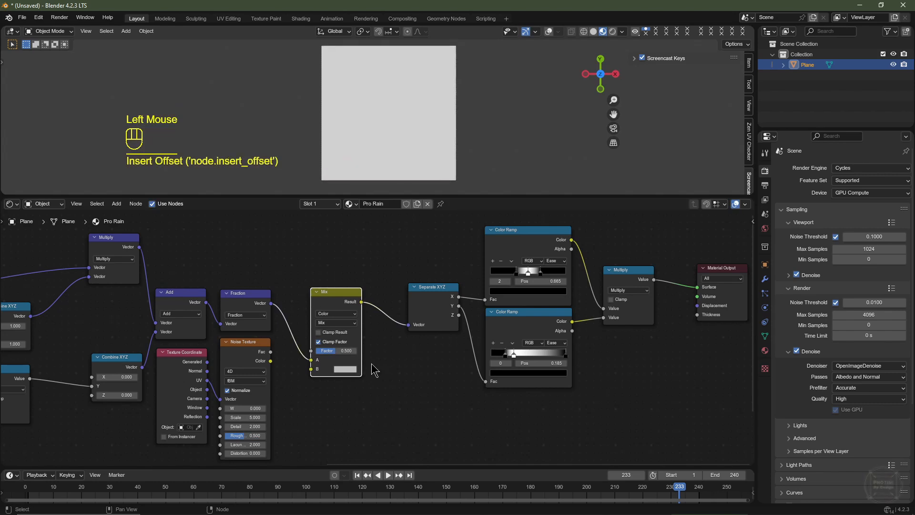
pyautogui.scroll(2, 371, 363)
pyautogui.click(372, 313)
pyautogui.click(431, 348)
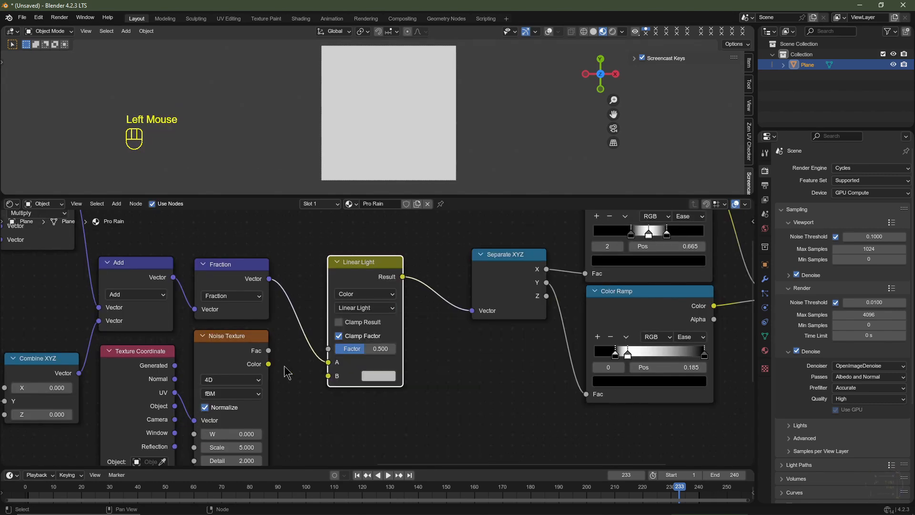
# Link the Noise Texture's Color output to the B input of the Linear Light mix node.
pyautogui.click(283, 367)
pyautogui.moveTo(268, 365); pyautogui.dragTo(336, 379)
pyautogui.moveTo(379, 354)
pyautogui.mouseDown()
pyautogui.moveTo(350, 353)
pyautogui.moveTo(419, 348)
pyautogui.moveTo(390, 351)
pyautogui.mouseUp()
# Set the Noise Texture's Scale to 2.5.
pyautogui.moveTo(243, 448); pyautogui.dragTo(283, 376, button='middle')
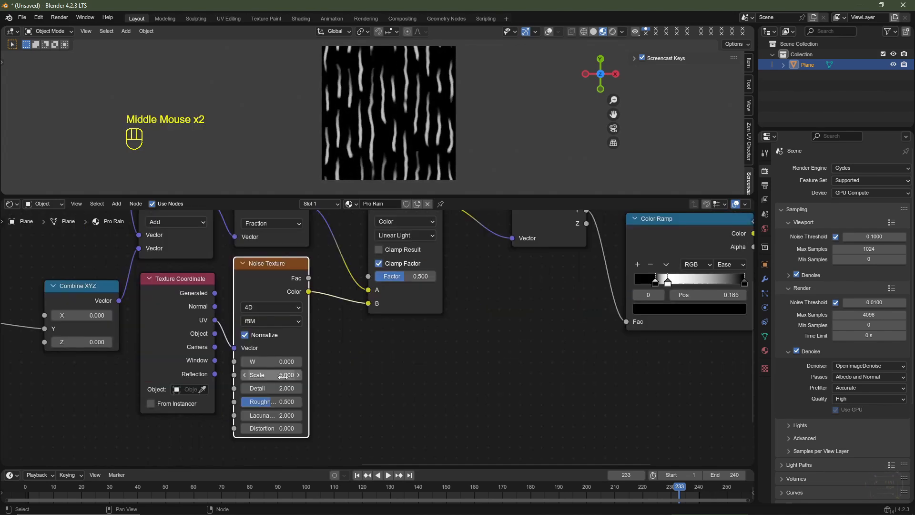
pyautogui.click(280, 375)
pyautogui.write('2.5')
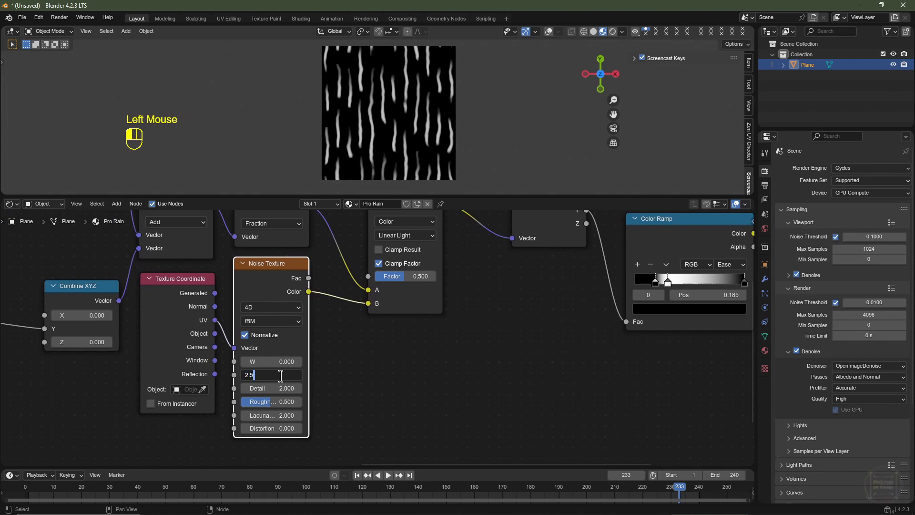
pyautogui.click(276, 411)
pyautogui.scroll(3, 275, 416)
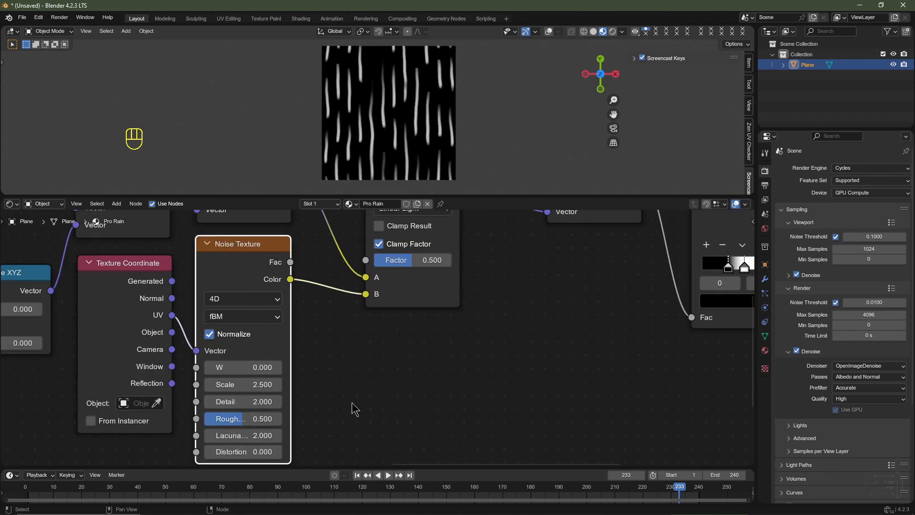
pyautogui.scroll(2, 380, 331)
pyautogui.moveTo(381, 334)
pyautogui.mouseDown()
pyautogui.moveTo(391, 334)
pyautogui.moveTo(380, 333)
pyautogui.mouseUp()
# Add a Math node below the Texture Coordinate node and set its operation to Divide.
pyautogui.doubleClick(228, 409)
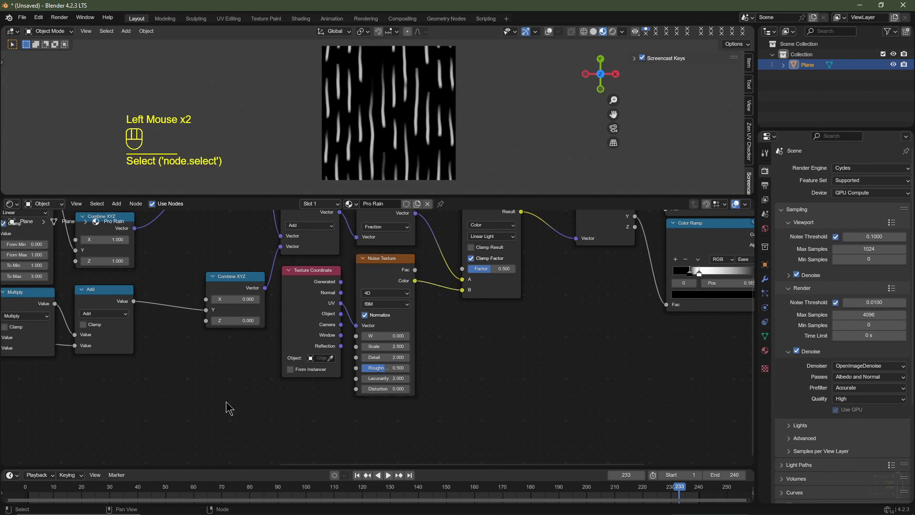
pyautogui.hotkey('shift', 'a')
pyautogui.moveTo(228, 409)
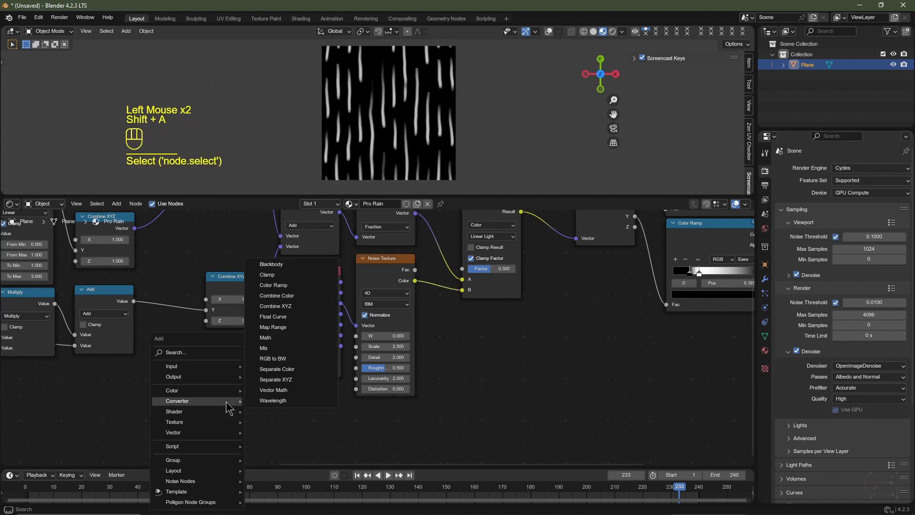
pyautogui.click(299, 338)
pyautogui.click(279, 386)
pyautogui.moveTo(392, 404); pyautogui.dragTo(356, 358, button='middle')
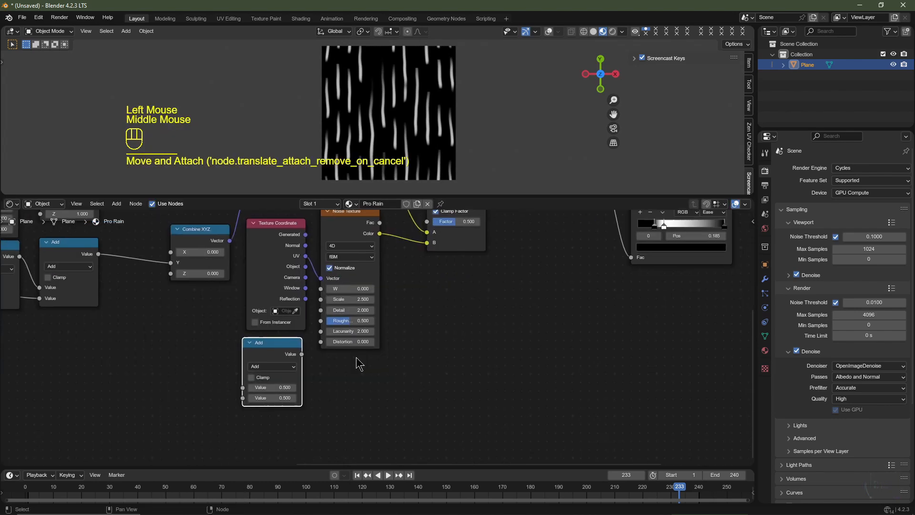
pyautogui.click(273, 367)
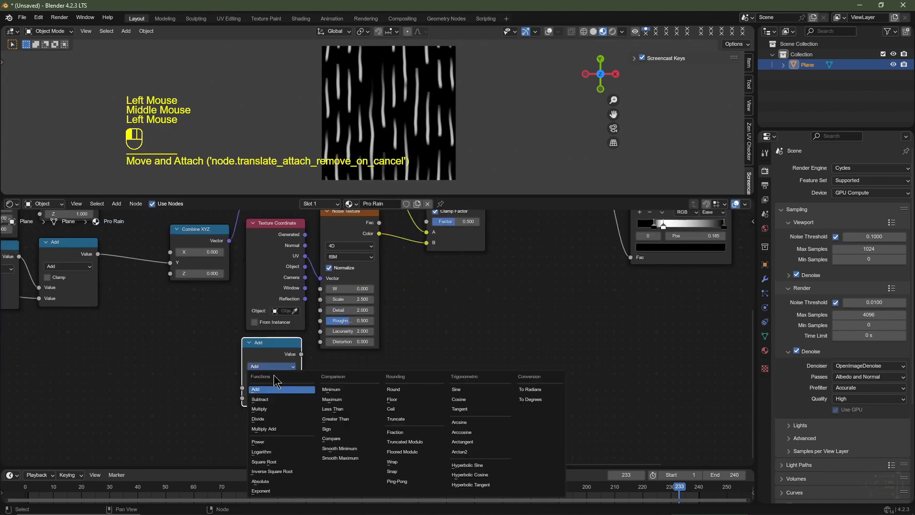
pyautogui.click(251, 409)
pyautogui.scroll(1, 249, 407)
# Drive the Divide node's first Value with #frame and link its output to the Noise Texture's W input.
pyautogui.click(249, 404)
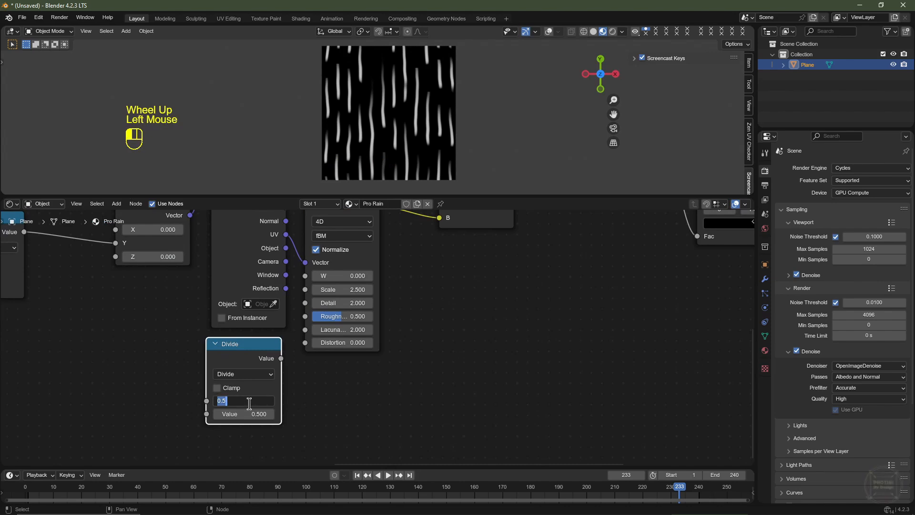
pyautogui.write('#frame')
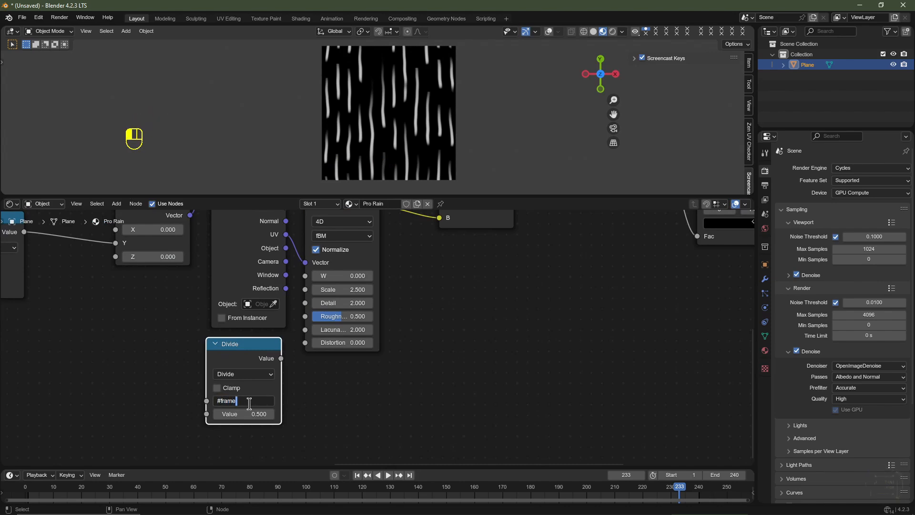
pyautogui.press('Return')
pyautogui.moveTo(281, 359); pyautogui.dragTo(305, 276)
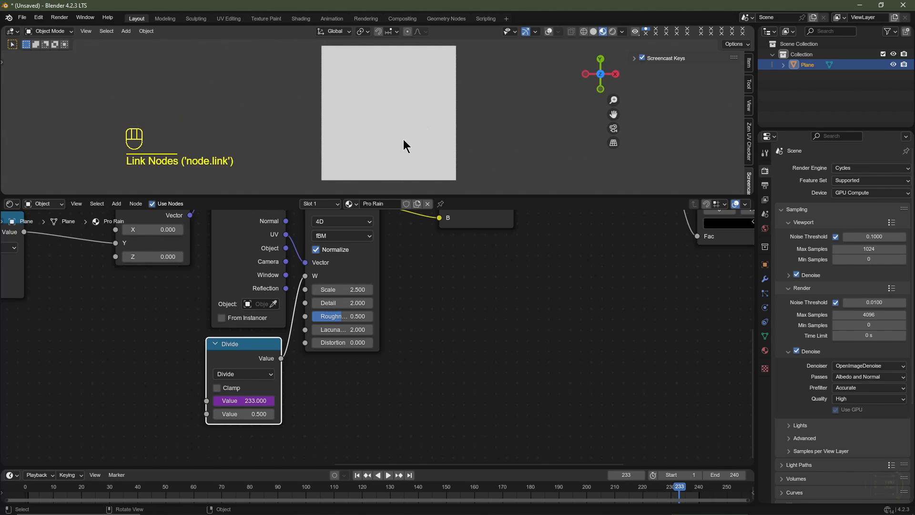
# Set the Divide node's second Value to 50 and play the animation to check the wavering streaks up close.
pyautogui.click(246, 416)
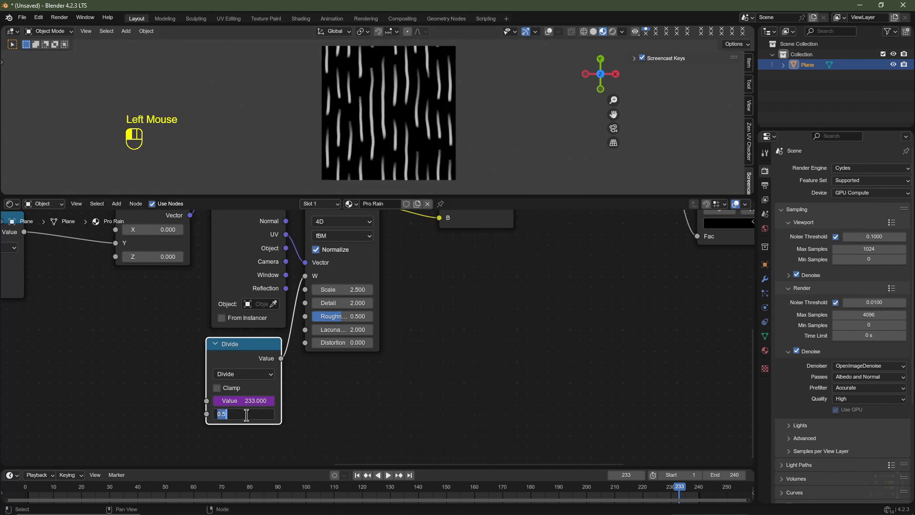
pyautogui.write('50')
pyautogui.press('Return')
pyautogui.press('space')
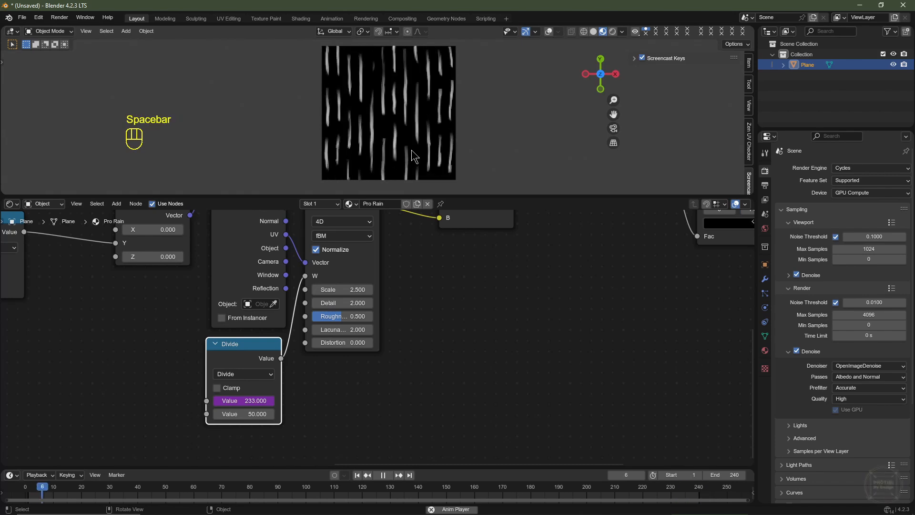
pyautogui.scroll(2, 419, 145)
pyautogui.scroll(1, 420, 145)
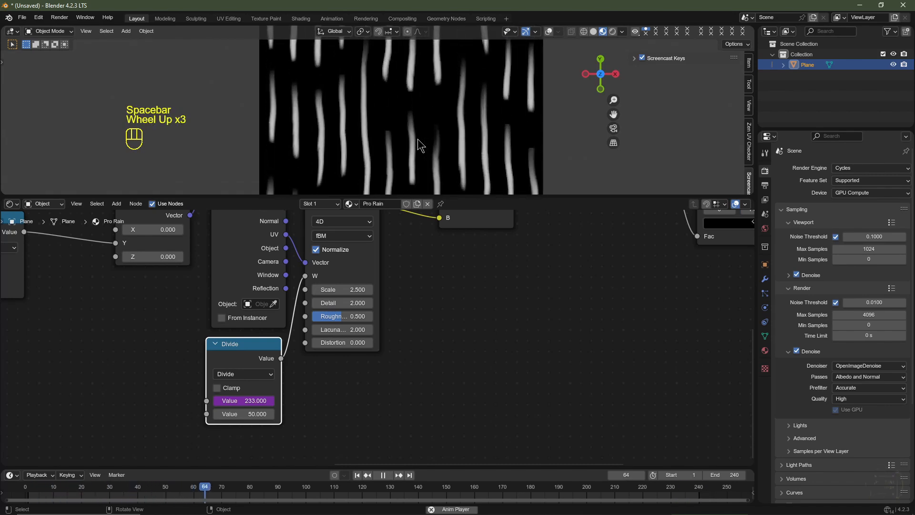
pyautogui.press('space')
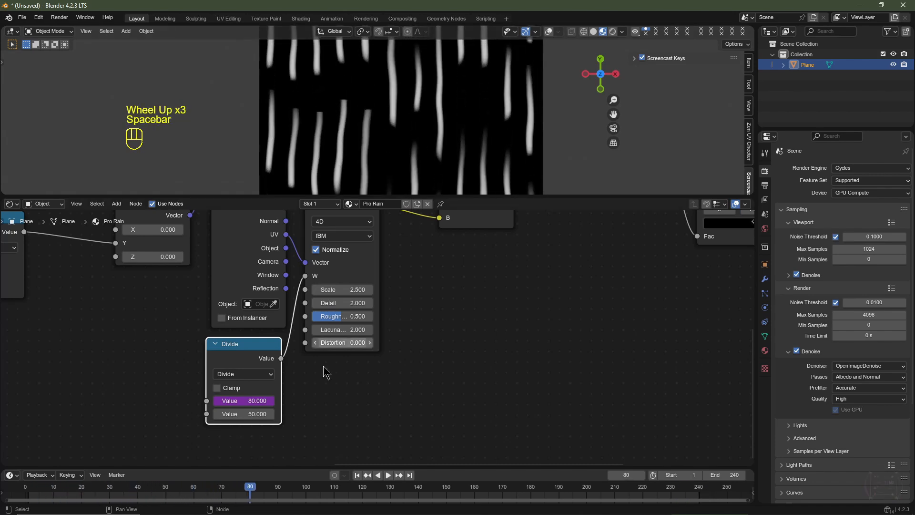
# Set the Divide node's second Value to 100 and play the animation to check the wavering speed.
pyautogui.click(252, 414)
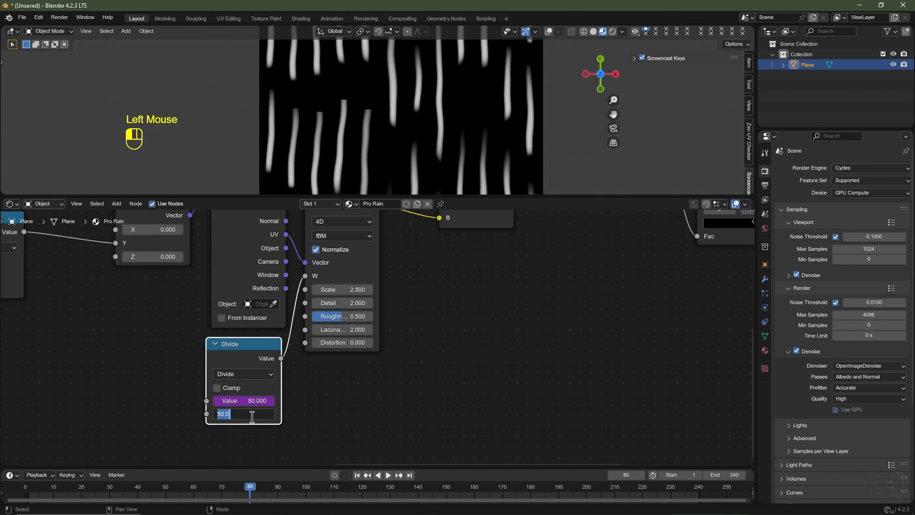
pyautogui.write('0')
pyautogui.press('space')
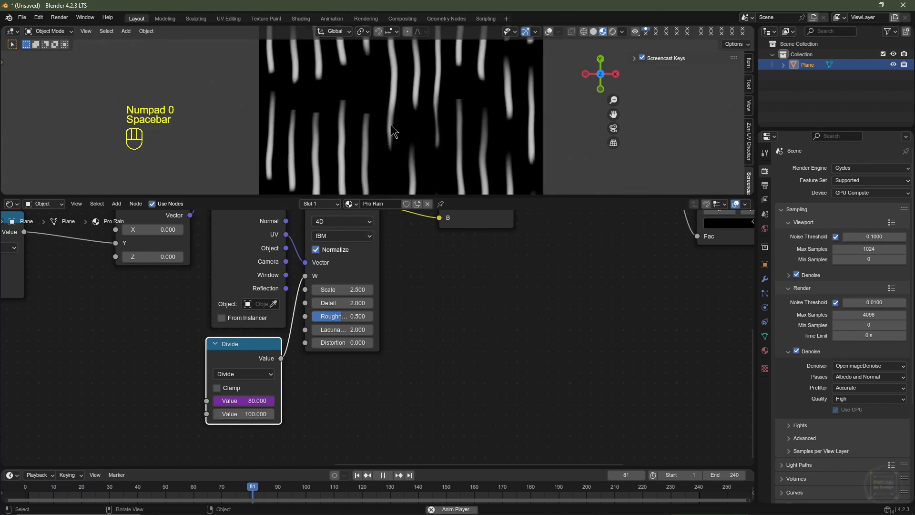
pyautogui.scroll(-2, 391, 131)
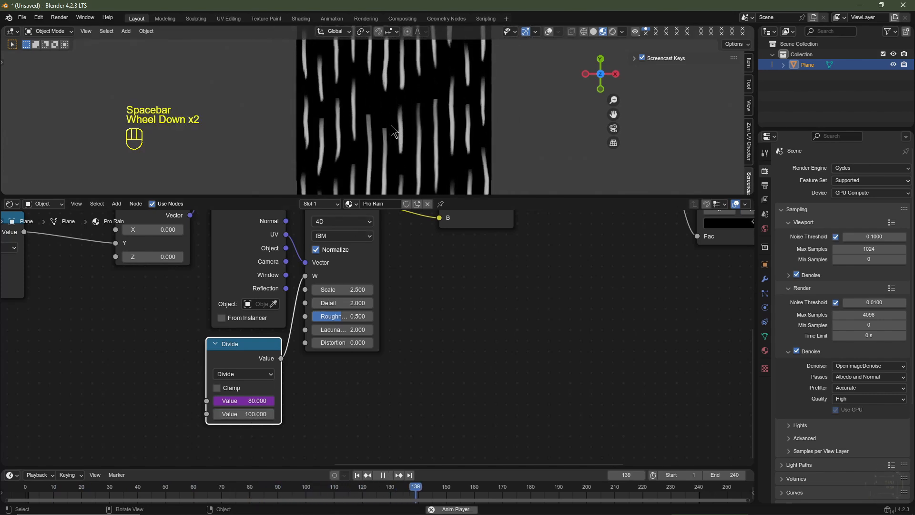
pyautogui.press('space')
# Set the Divide node's second Value to 500 and play the animation to check the slower wavering.
pyautogui.click(252, 414)
pyautogui.write('50')
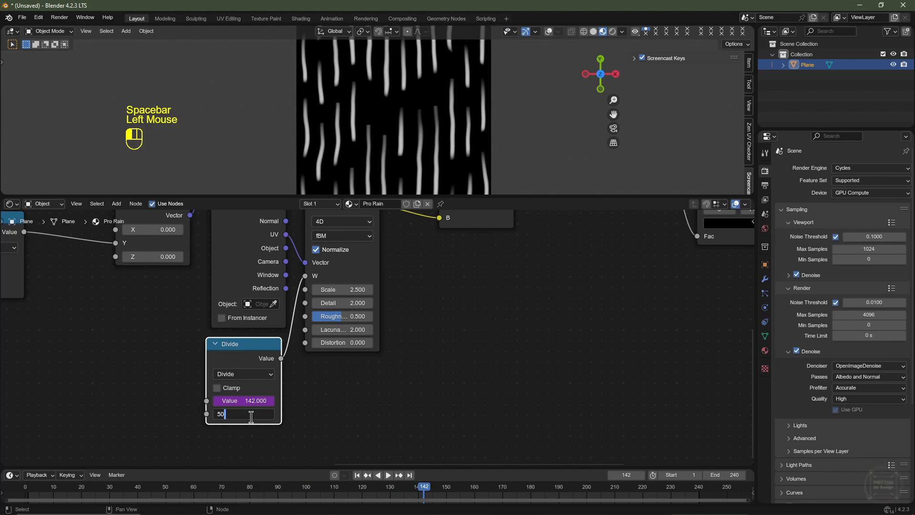
pyautogui.write('0')
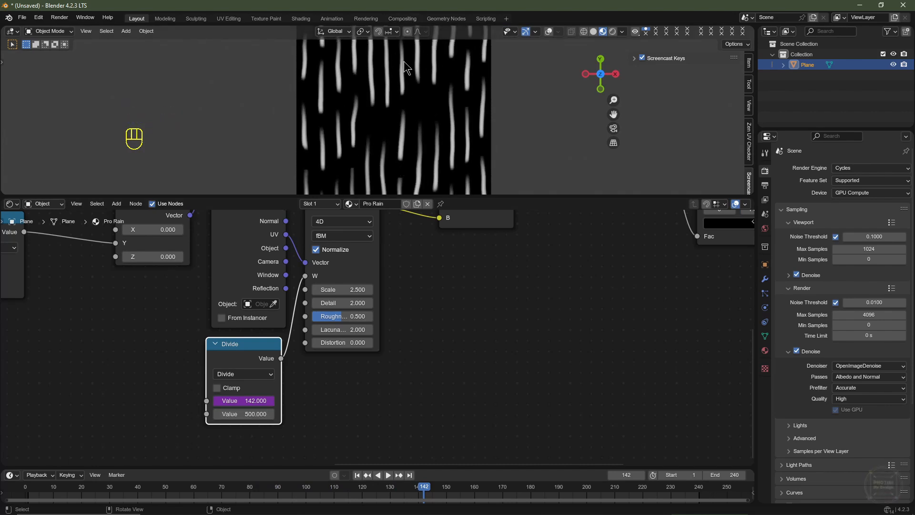
pyautogui.press('space')
pyautogui.scroll(-2, 421, 136)
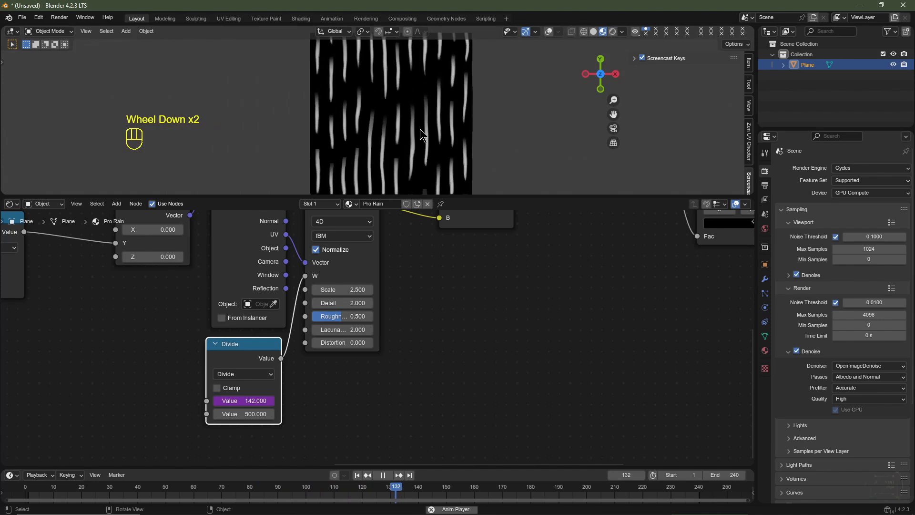
pyautogui.scroll(1, 272, 380)
# Set the Noise Texture's Detail to 2.5.
pyautogui.click(232, 377)
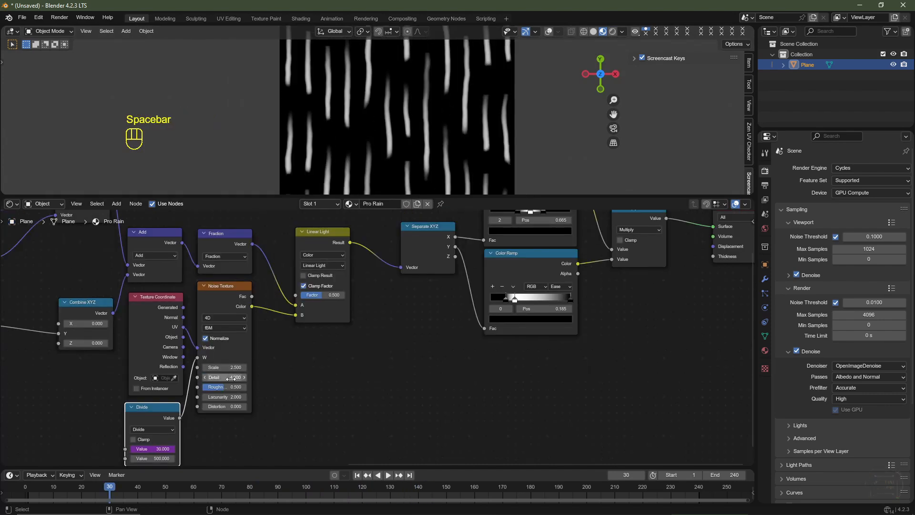
pyautogui.click(230, 379)
pyautogui.write('2.5')
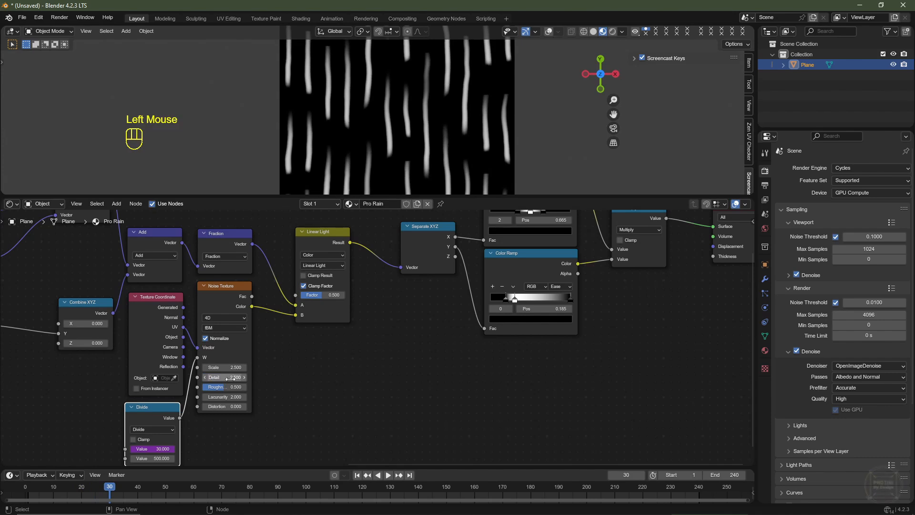
pyautogui.press('Return')
pyautogui.scroll(-2, 431, 121)
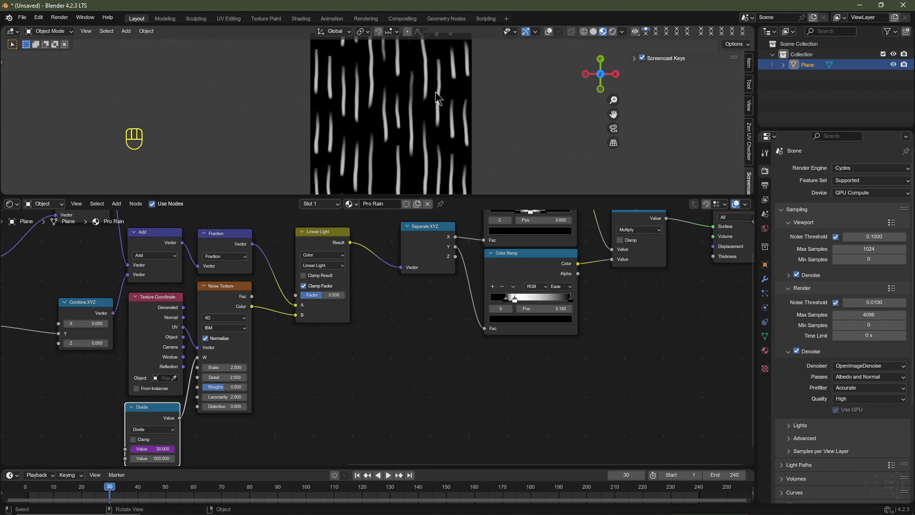
# Switch the White Noise Texture to 4D and try out different W values.
pyautogui.scroll(-2, 388, 315)
pyautogui.moveTo(388, 316); pyautogui.dragTo(426, 361, button='middle')
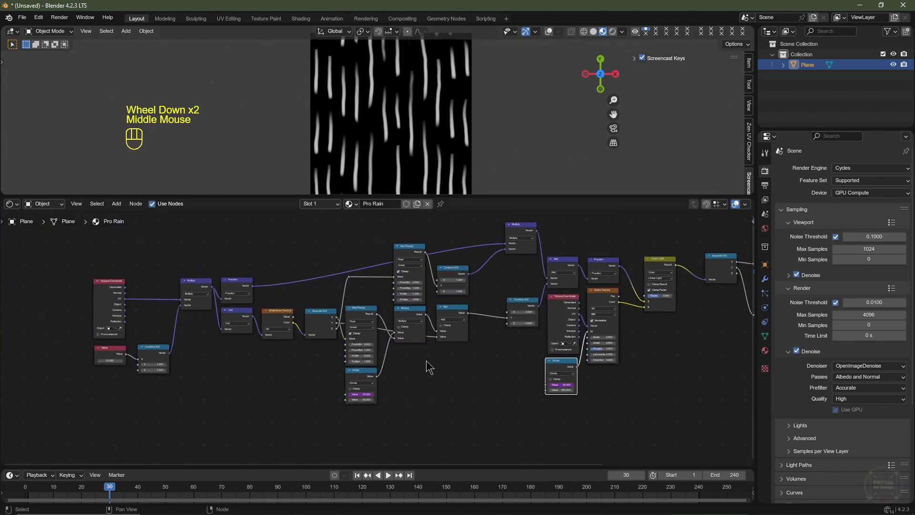
pyautogui.scroll(4, 372, 341)
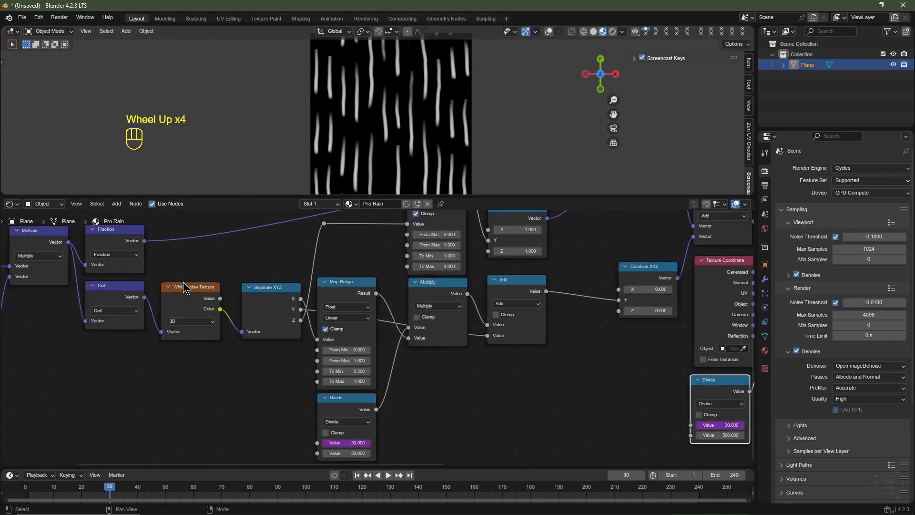
pyautogui.click(191, 299)
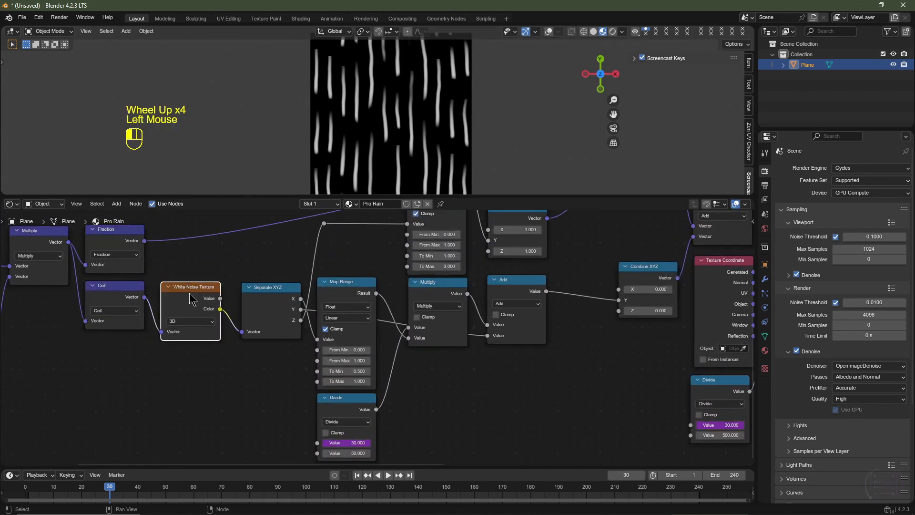
pyautogui.click(195, 329)
pyautogui.click(187, 379)
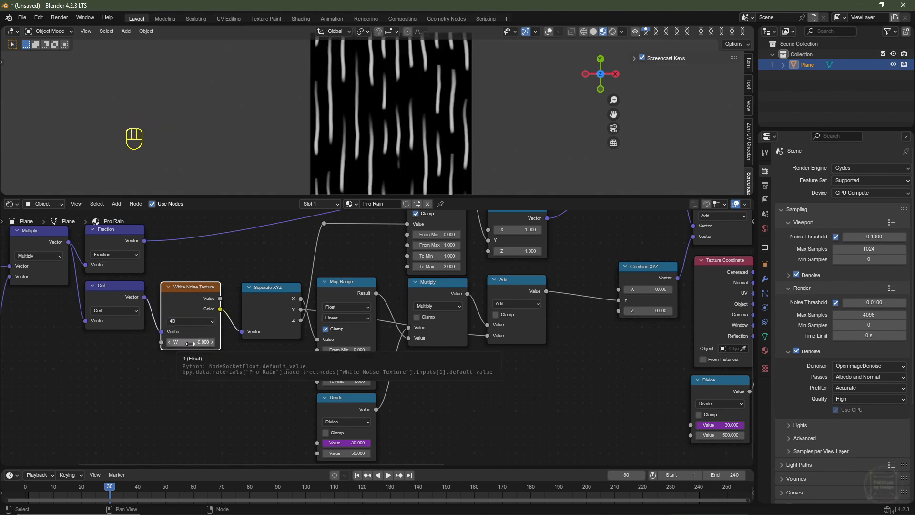
pyautogui.moveTo(190, 343); pyautogui.dragTo(257, 343)
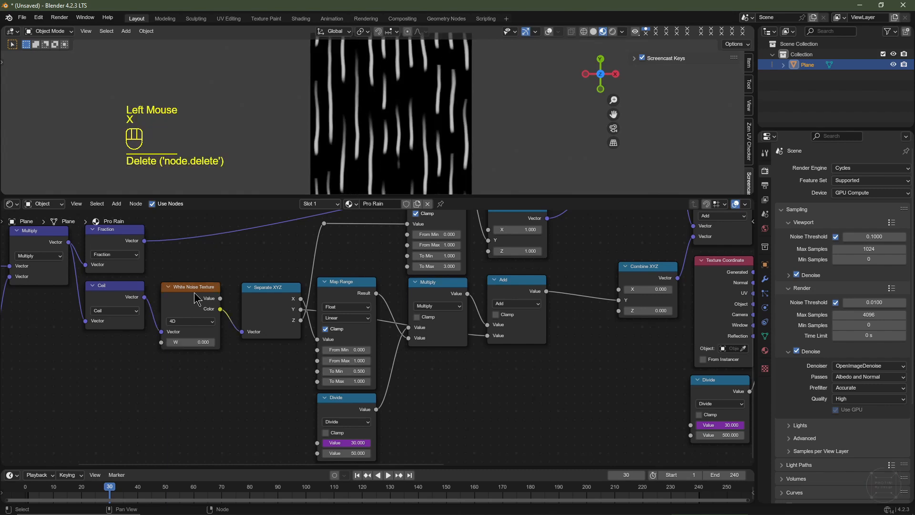
# Duplicate the White Noise Texture with its input link kept and place the copy directly below the original.
pyautogui.click(194, 292)
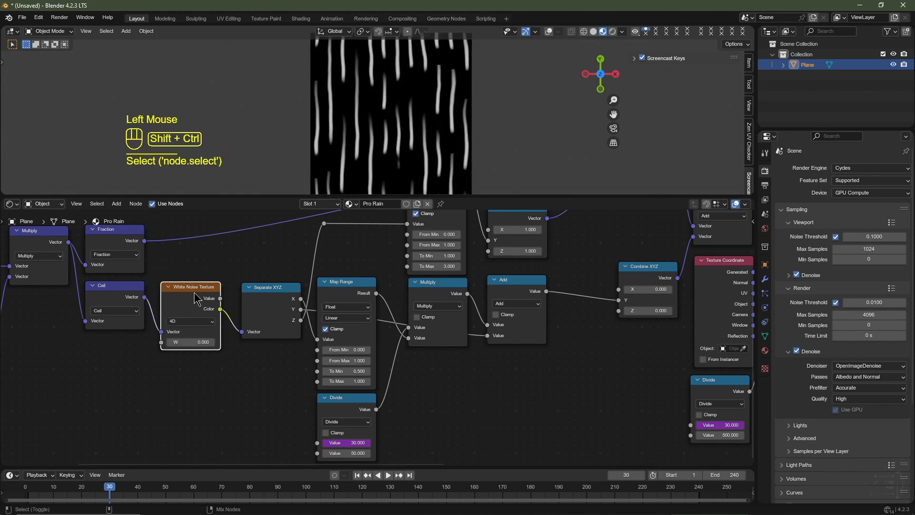
pyautogui.hotkey('ctrl', 'shift', 'd')
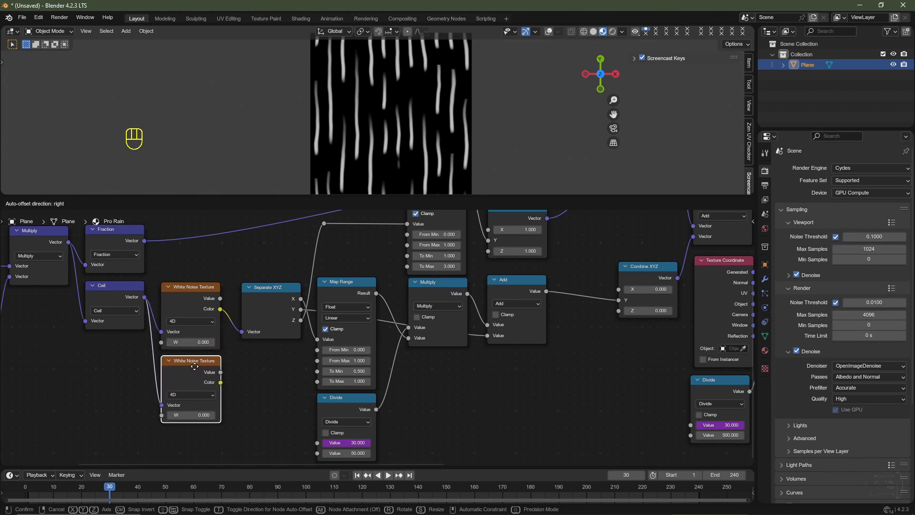
pyautogui.click(195, 366)
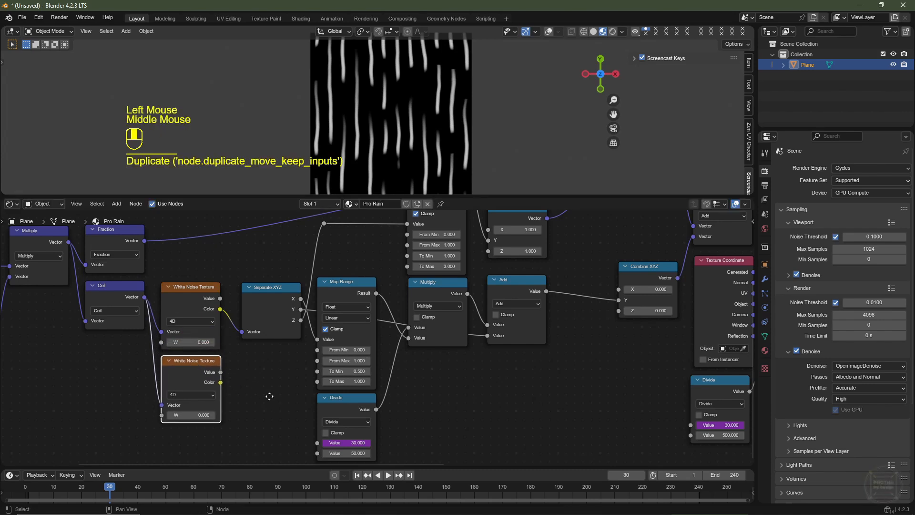
# Duplicate the Separate XYZ node below the original and feed it the Color output of the copied White Noise Texture.
pyautogui.moveTo(269, 398); pyautogui.dragTo(244, 377, button='middle')
pyautogui.click(248, 288)
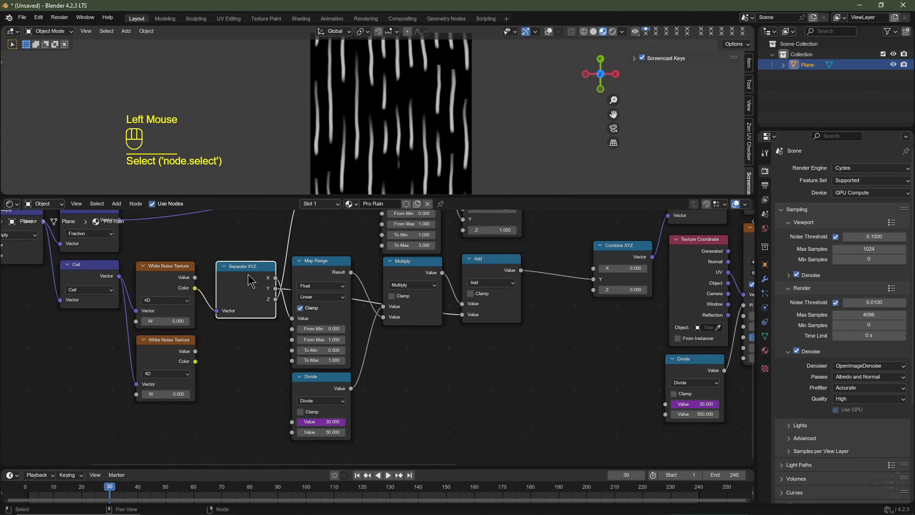
pyautogui.hotkey('shift', 'd')
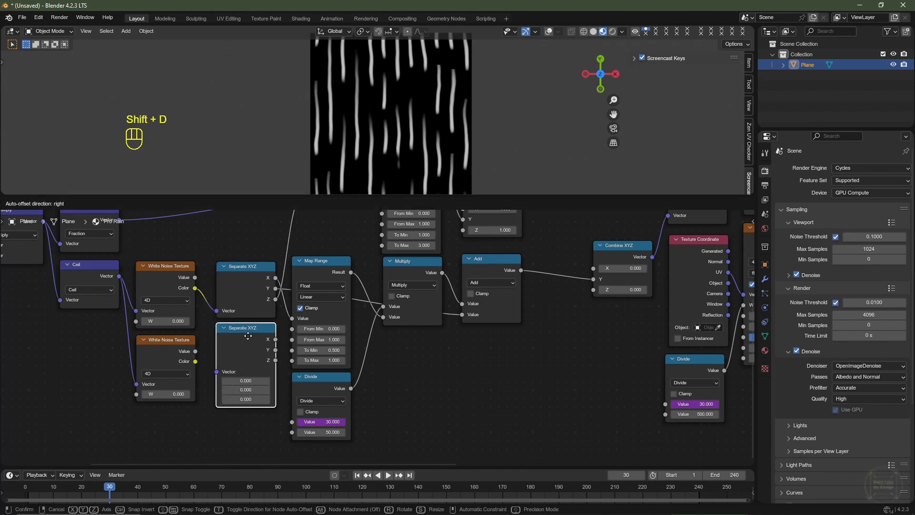
pyautogui.click(248, 335)
pyautogui.moveTo(194, 361); pyautogui.dragTo(215, 374)
pyautogui.moveTo(256, 353); pyautogui.dragTo(253, 363)
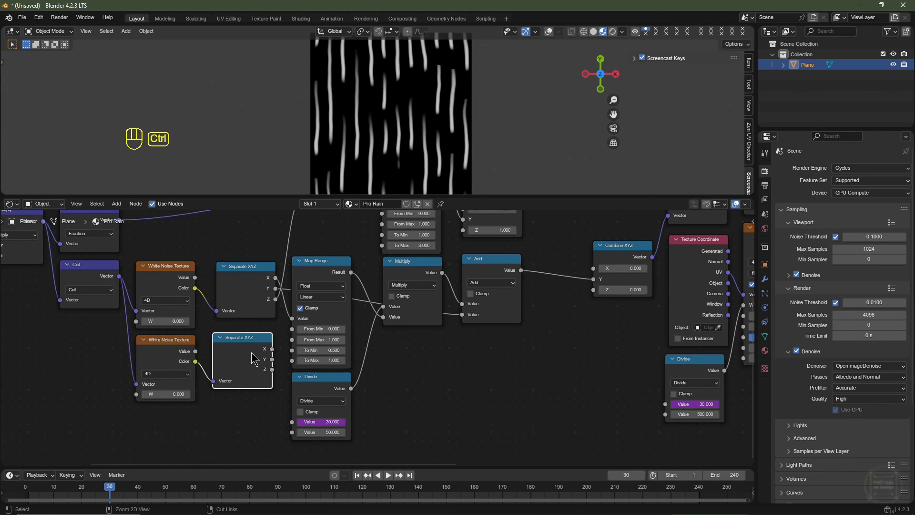
# Preview the copied Separate XYZ's X output and set the lower White Noise Texture's W to 10.
pyautogui.keyDown('ctrl'); pyautogui.keyDown('shift'); pyautogui.click(260, 364); pyautogui.keyUp('shift'); pyautogui.keyUp('ctrl')
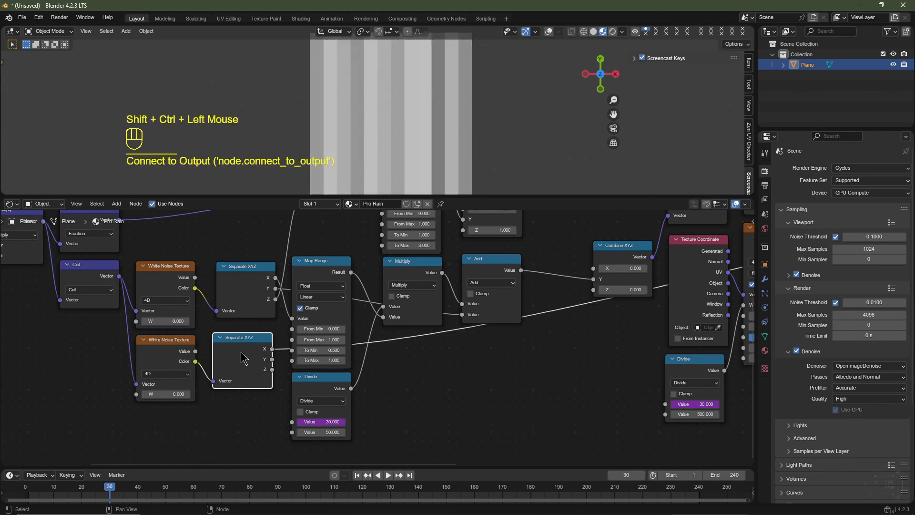
pyautogui.moveTo(169, 395); pyautogui.dragTo(286, 394)
pyautogui.click(174, 394)
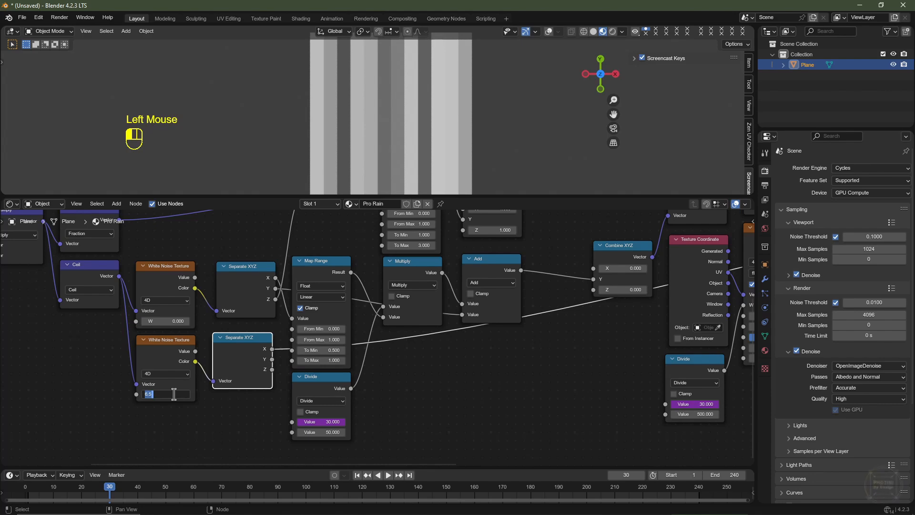
pyautogui.write('10')
pyautogui.press('Return')
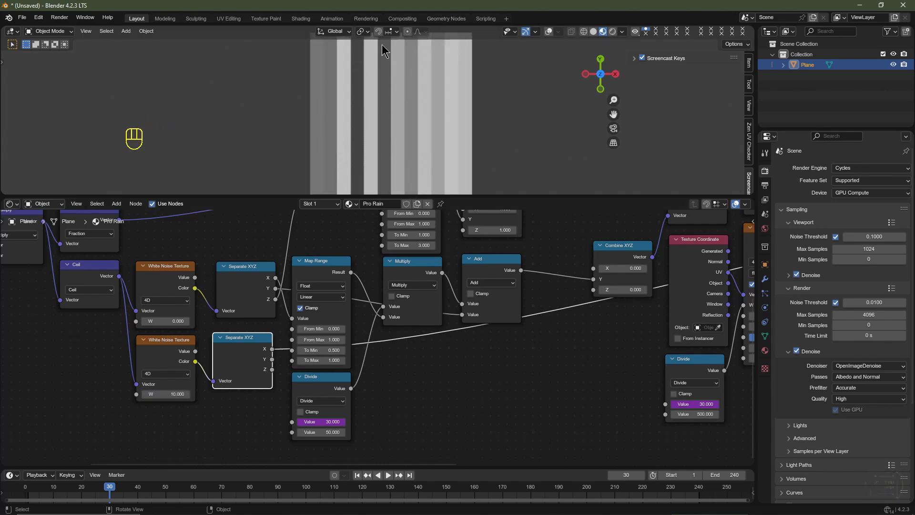
# Preview the final Multiply node's rain streaks, then switch the preview back to the copied Separate XYZ to compare them.
pyautogui.scroll(-3, 570, 329)
pyautogui.moveTo(570, 330); pyautogui.dragTo(252, 355, button='middle')
pyautogui.keyDown('ctrl'); pyautogui.keyDown('shift'); pyautogui.click(629, 254); pyautogui.keyUp('shift'); pyautogui.keyUp('ctrl')
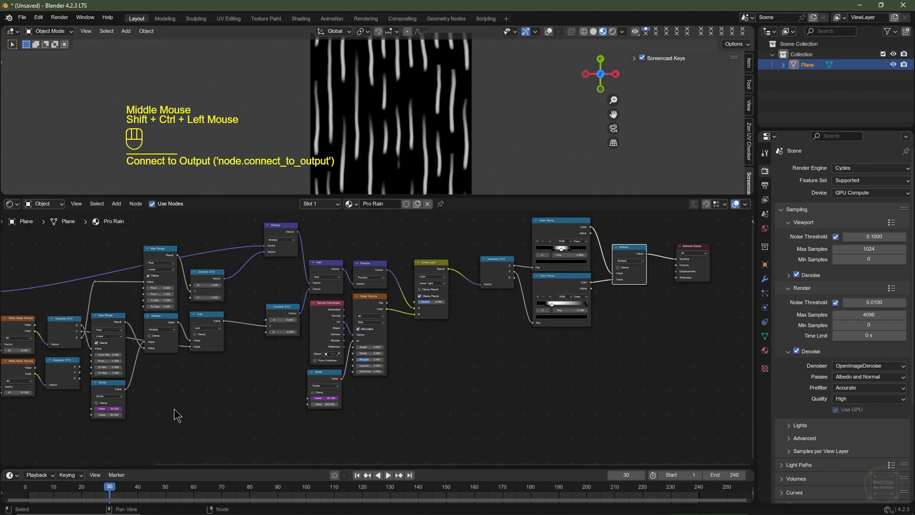
pyautogui.moveTo(148, 393); pyautogui.dragTo(324, 388, button='middle')
pyautogui.scroll(2, 150, 383)
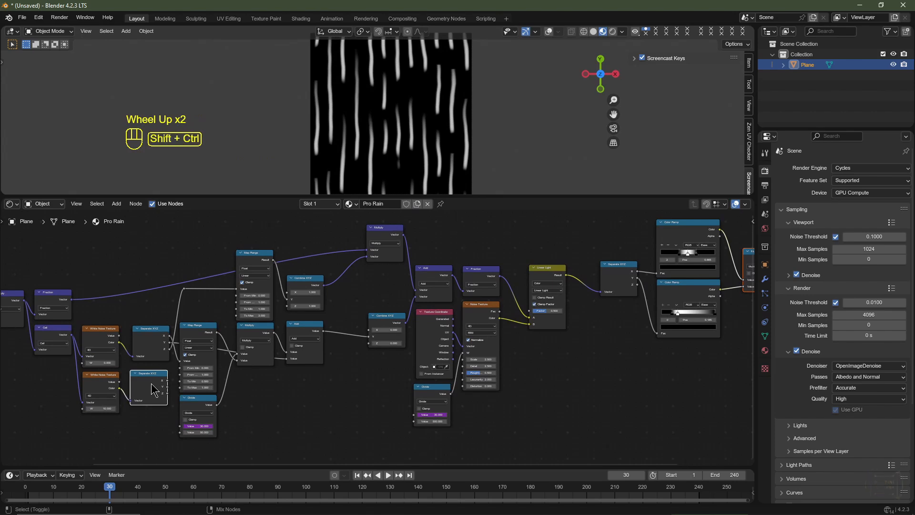
pyautogui.keyDown('ctrl'); pyautogui.keyDown('shift'); pyautogui.click(151, 383); pyautogui.keyUp('shift'); pyautogui.keyUp('ctrl')
pyautogui.moveTo(164, 412); pyautogui.dragTo(186, 414, button='middle')
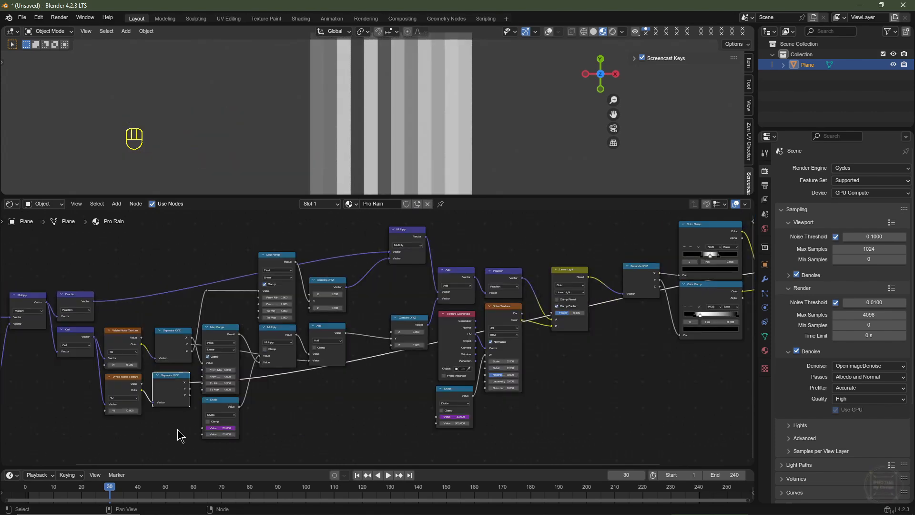
# Move the copied White Noise Texture and Separate XYZ together into the free space below the node tree.
pyautogui.scroll(-1, 180, 436)
pyautogui.moveTo(193, 398); pyautogui.dragTo(213, 374)
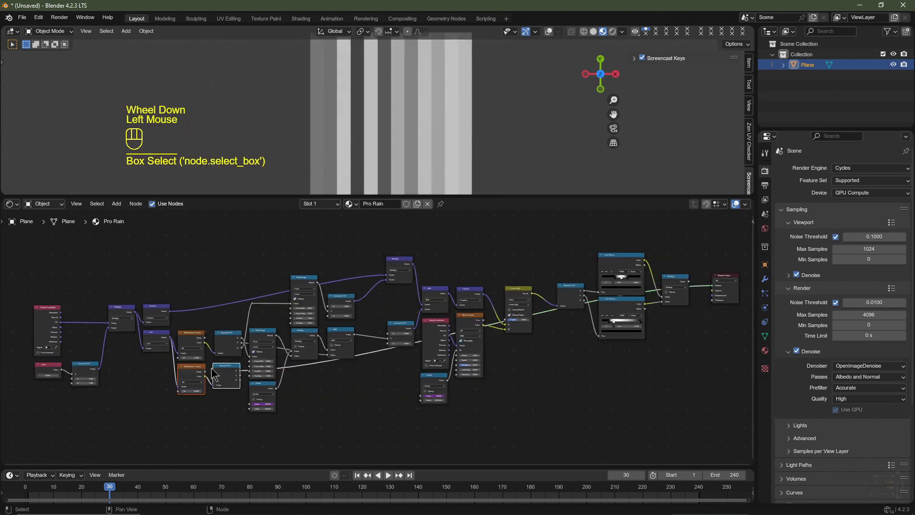
pyautogui.press('g')
pyautogui.click(352, 421)
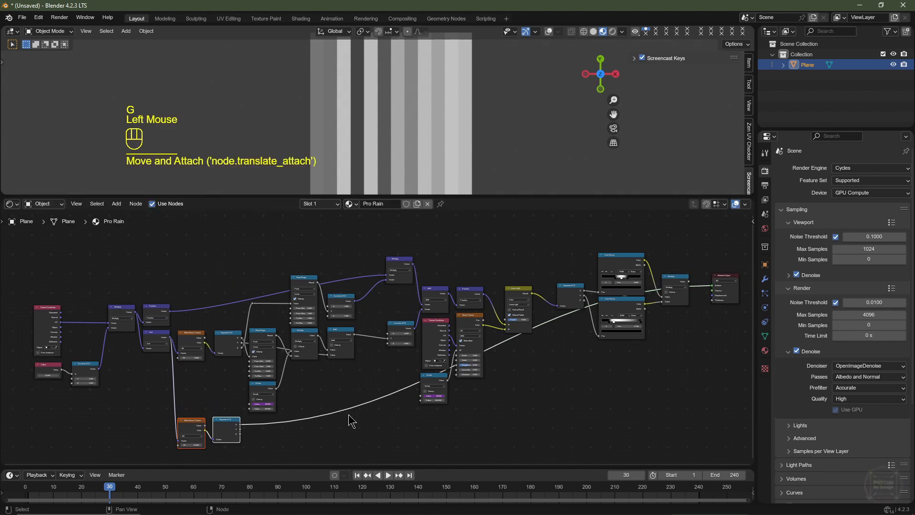
# Add a Math node beside the copied Separate XYZ and set its operation to Greater Than.
pyautogui.moveTo(351, 422); pyautogui.dragTo(251, 405, button='middle')
pyautogui.scroll(2, 343, 393)
pyautogui.scroll(1, 251, 405)
pyautogui.hotkey('shift', 'a')
pyautogui.moveTo(250, 405)
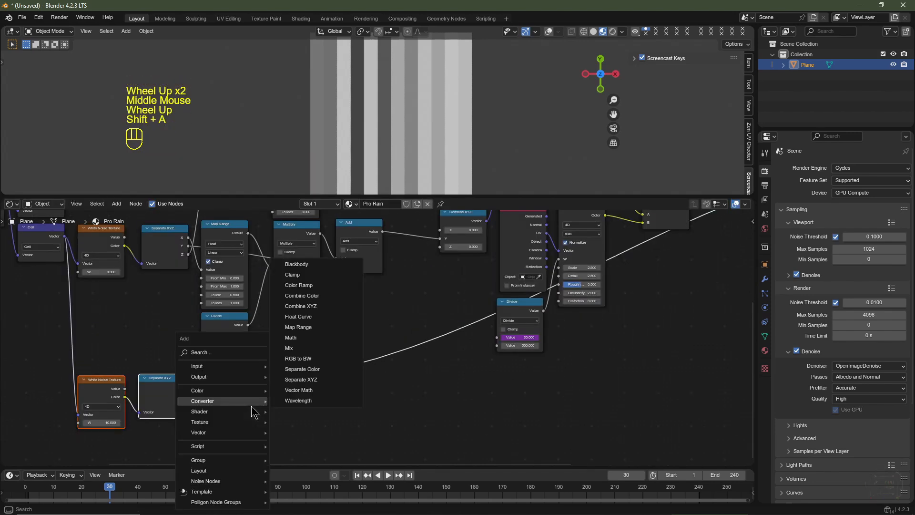
pyautogui.click(310, 337)
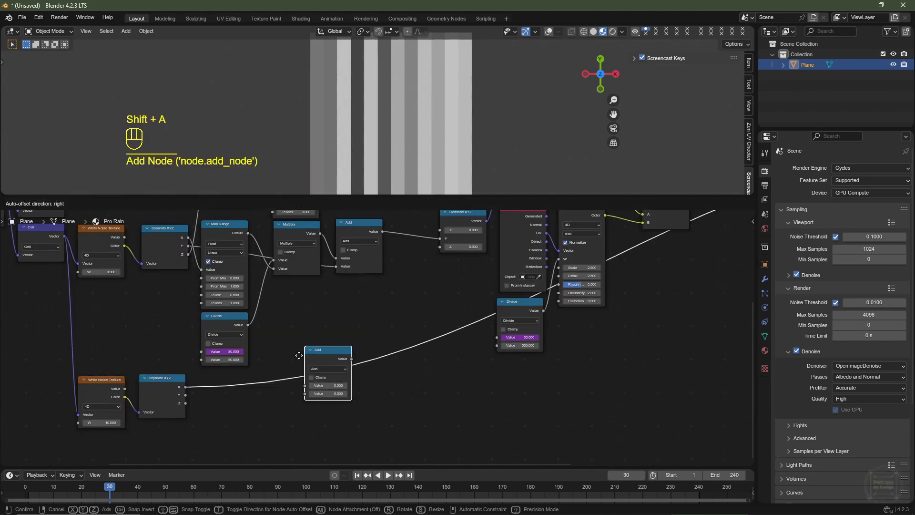
pyautogui.click(217, 405)
pyautogui.moveTo(327, 423); pyautogui.dragTo(357, 372, button='middle')
pyautogui.scroll(2, 358, 372)
pyautogui.click(226, 385)
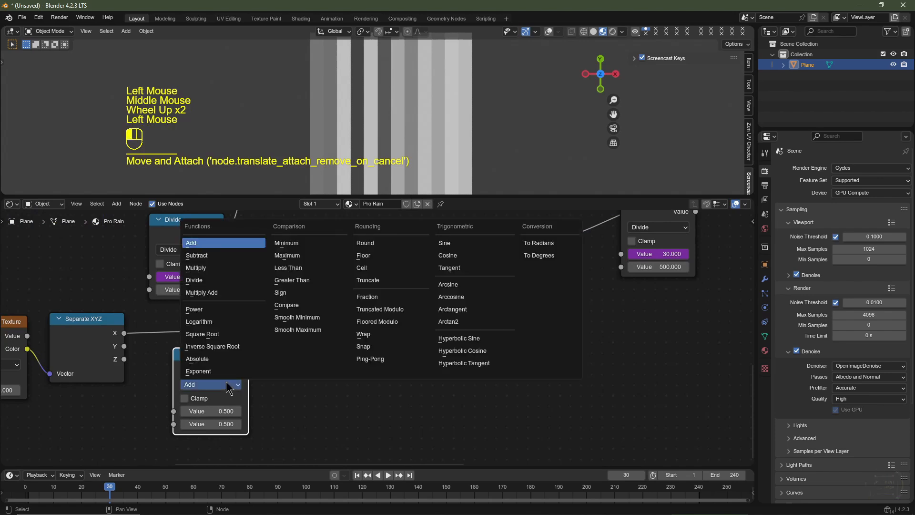
pyautogui.click(308, 280)
# Insert the Greater Than node into the link coming from the copied Separate XYZ's X output.
pyautogui.moveTo(210, 371); pyautogui.dragTo(314, 374, button='middle')
pyautogui.click(314, 372)
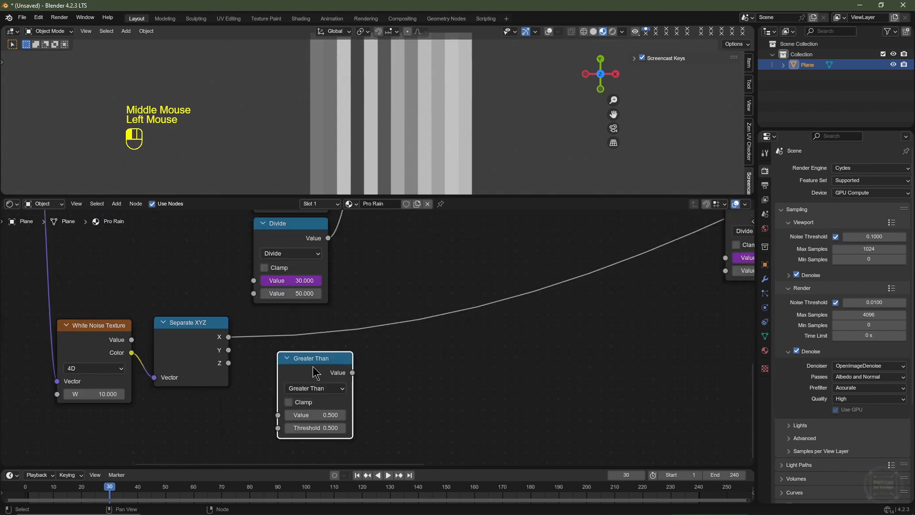
pyautogui.moveTo(313, 366); pyautogui.dragTo(286, 329)
# Set the Greater Than node's Threshold to 0.25.
pyautogui.moveTo(288, 391)
pyautogui.mouseDown()
pyautogui.moveTo(313, 391)
pyautogui.moveTo(279, 391)
pyautogui.mouseUp()
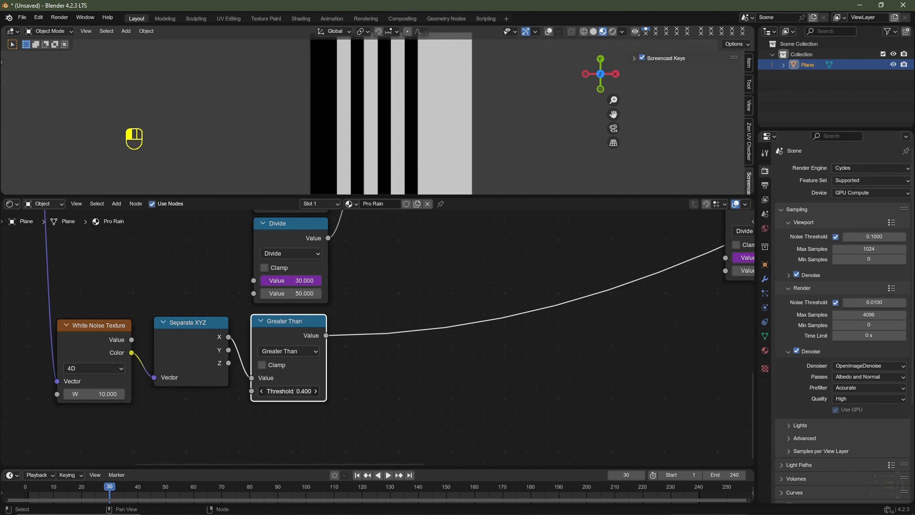
pyautogui.click(293, 391)
pyautogui.write('.25')
pyautogui.press('Return')
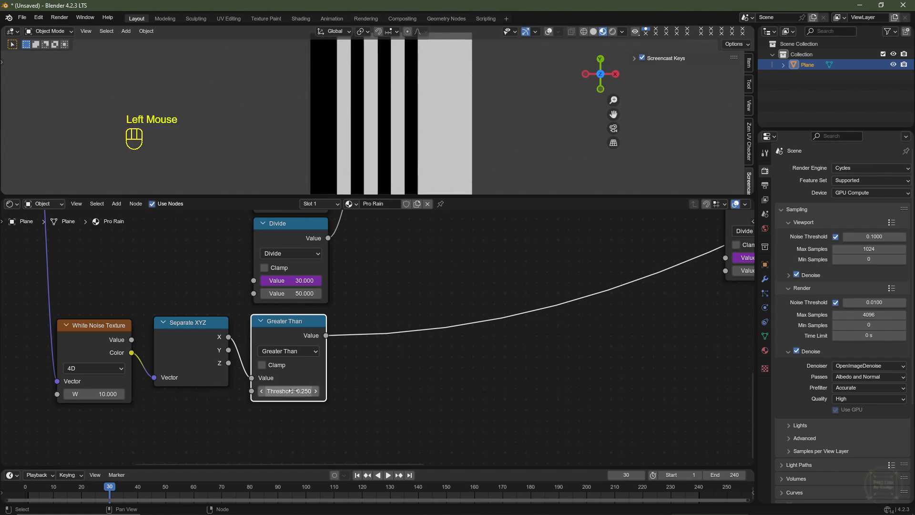
pyautogui.scroll(-1, 429, 129)
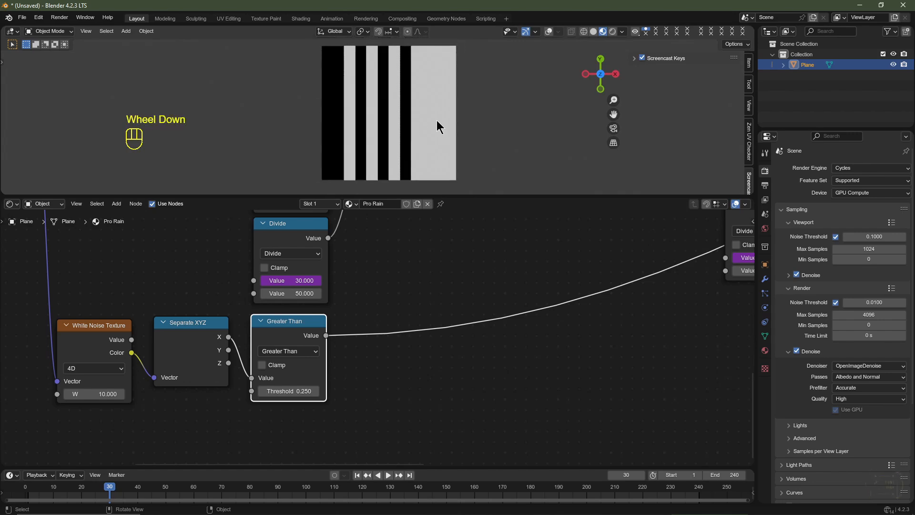
# Try W values of 5 and 7 on the copied White Noise Texture and settle on 17.180.
pyautogui.click(103, 394)
pyautogui.write('5')
pyautogui.press('Return')
pyautogui.click(103, 394)
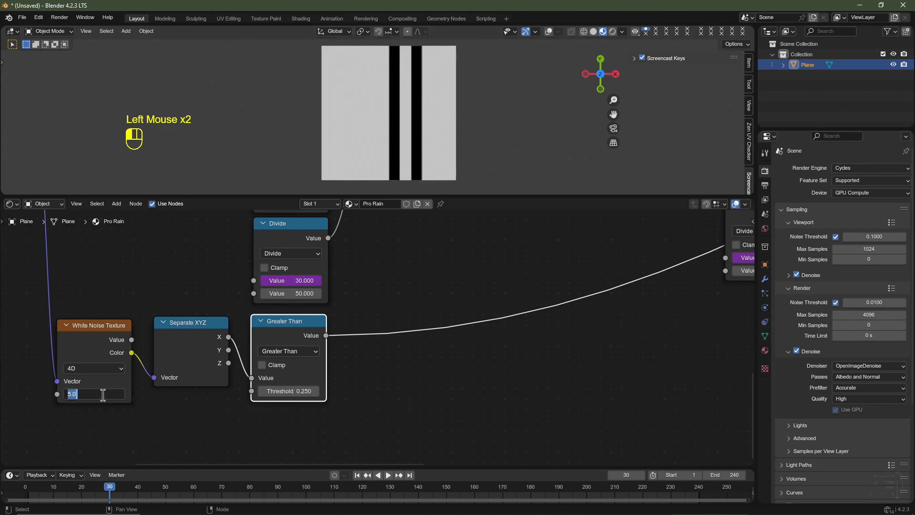
pyautogui.write('7')
pyautogui.press('Return')
pyautogui.keyDown('shift'); pyautogui.moveTo(95, 394); pyautogui.dragTo(124, 394); pyautogui.keyUp('shift')
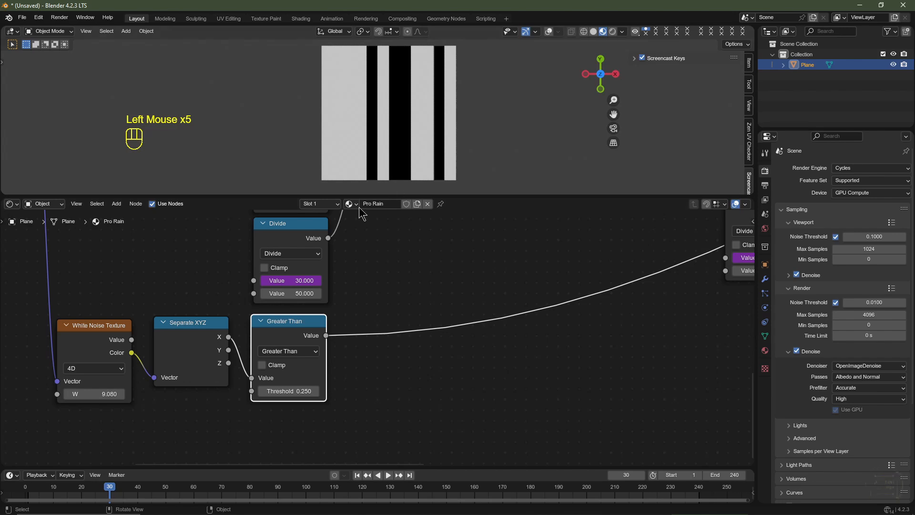
pyautogui.click(262, 391)
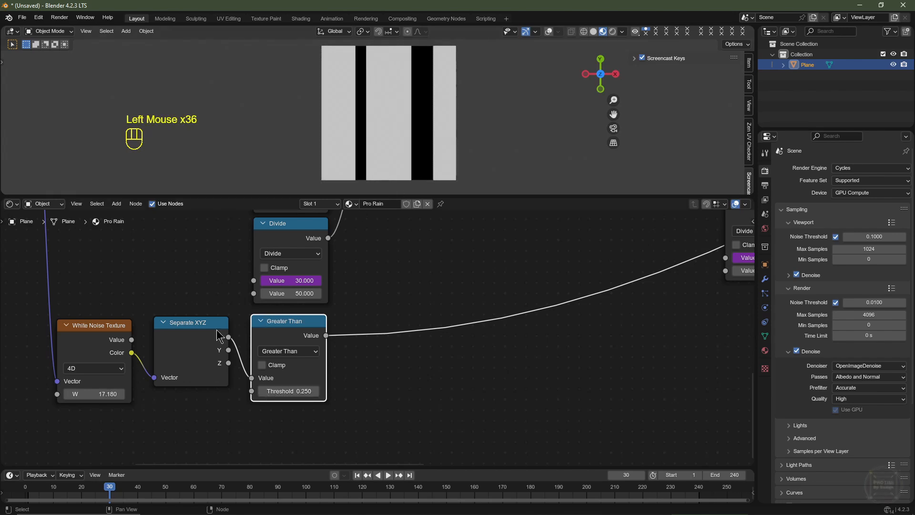
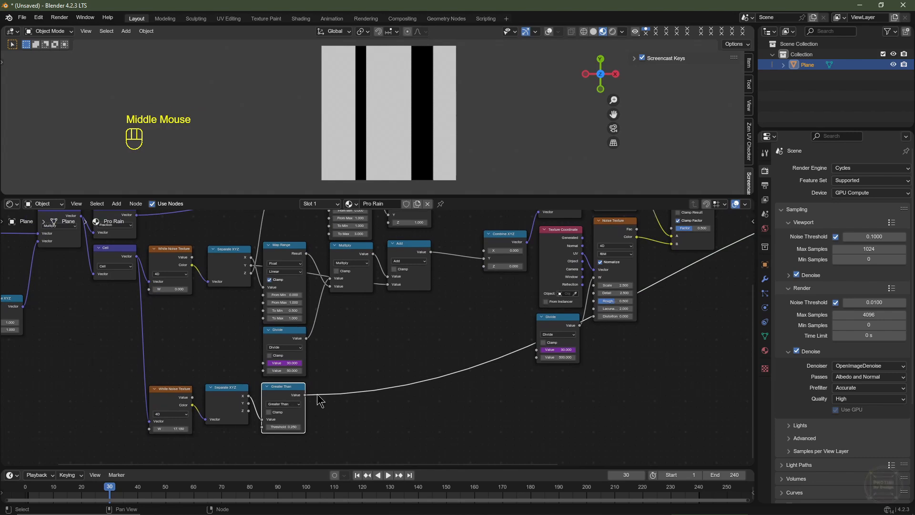
# Move the Material Output aside and insert a duplicate of the Multiply node into the link entering its Surface input.
pyautogui.moveTo(317, 398); pyautogui.dragTo(338, 344, button='middle')
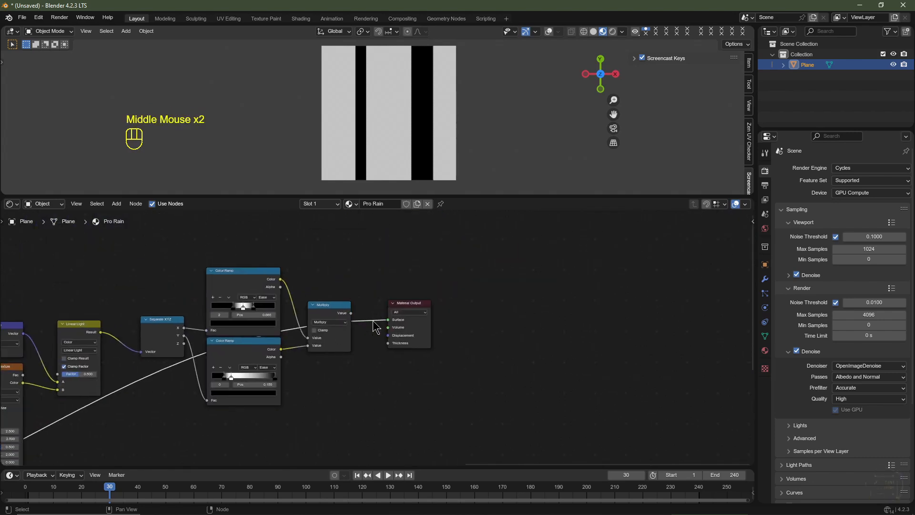
pyautogui.hotkey('ctrl', 'z')
pyautogui.hotkey('ctrl', 'z')
pyautogui.hotkey('ctrl', 'z')
pyautogui.moveTo(406, 329); pyautogui.dragTo(481, 332)
pyautogui.click(337, 316)
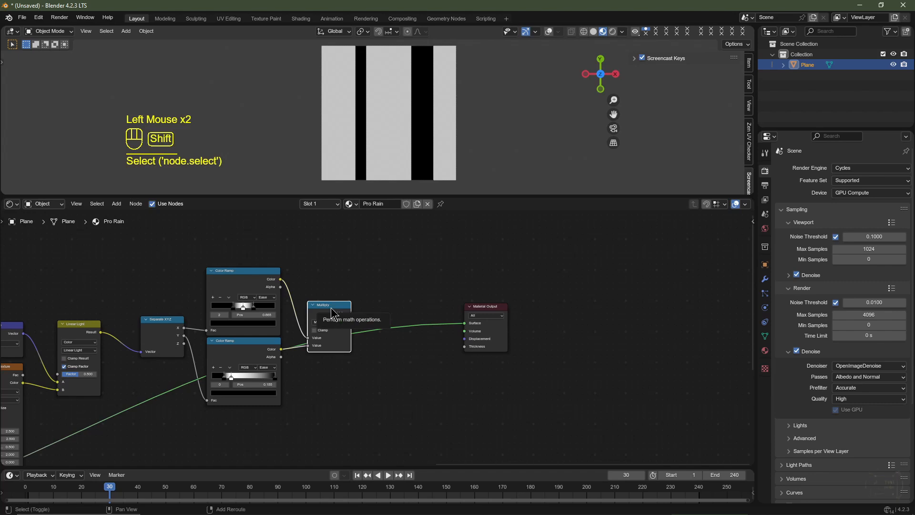
pyautogui.hotkey('shift', 'd')
pyautogui.click(424, 306)
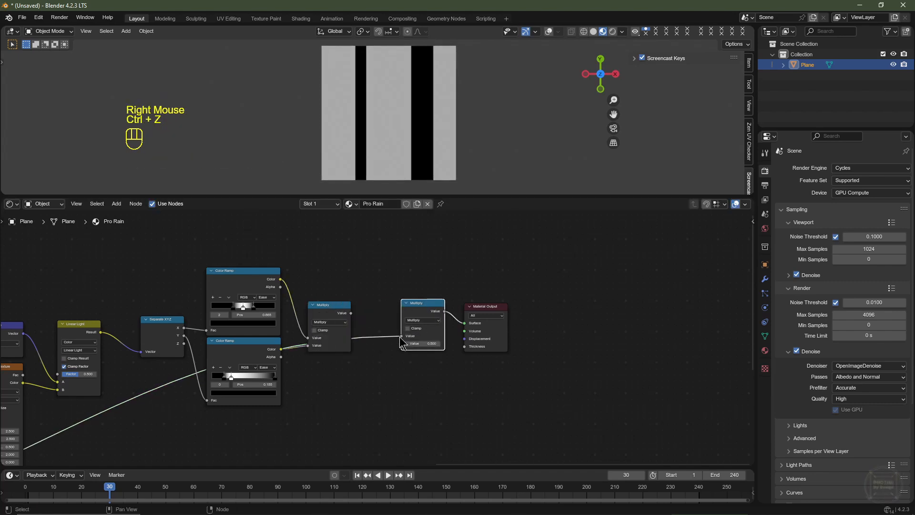
# Wire the mask into the new Multiply's second value and the first Multiply's output into its first, and play the animation briefly.
pyautogui.moveTo(401, 336); pyautogui.dragTo(401, 341)
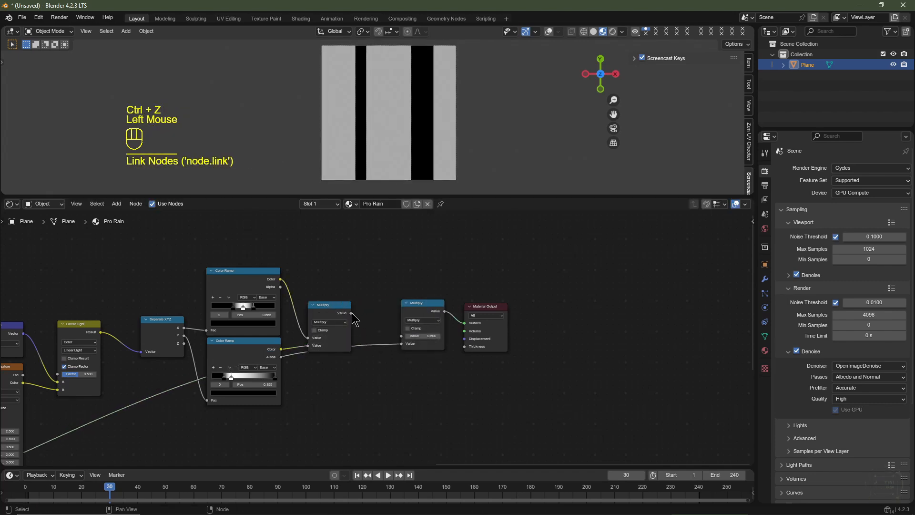
pyautogui.moveTo(352, 313); pyautogui.dragTo(401, 337)
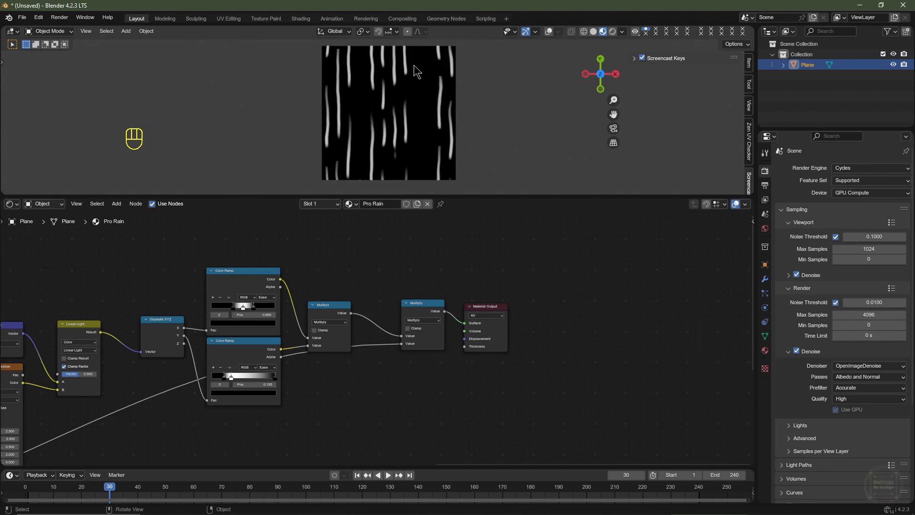
pyautogui.press('space')
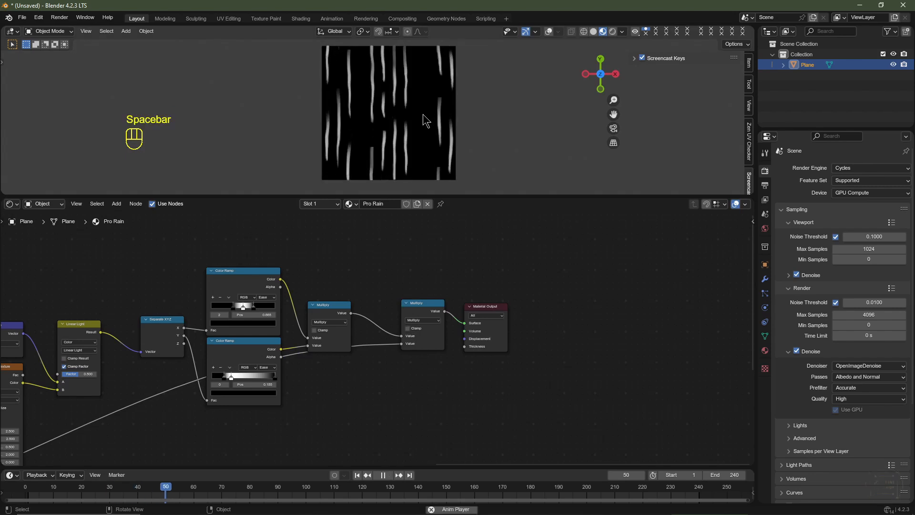
pyautogui.press('space')
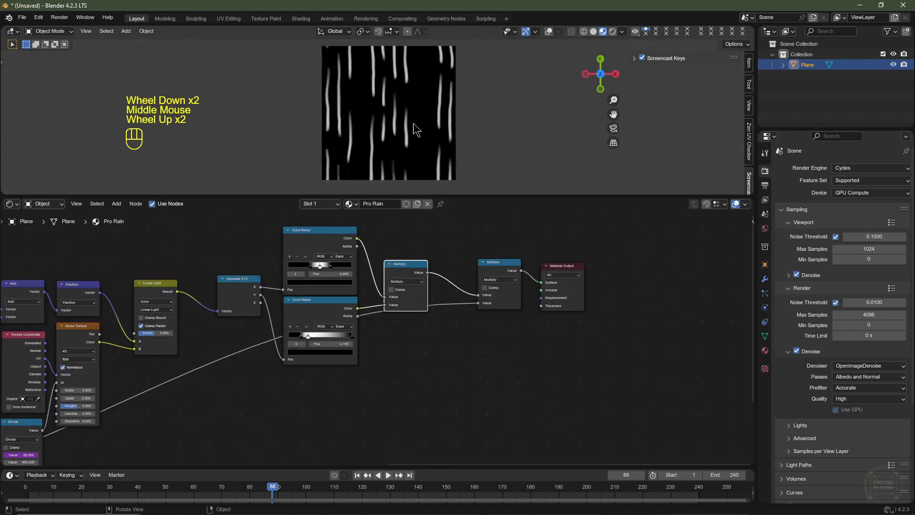
# Preview the Greater Than node's mask directly on the plane.
pyautogui.moveTo(415, 344); pyautogui.dragTo(591, 249, button='middle')
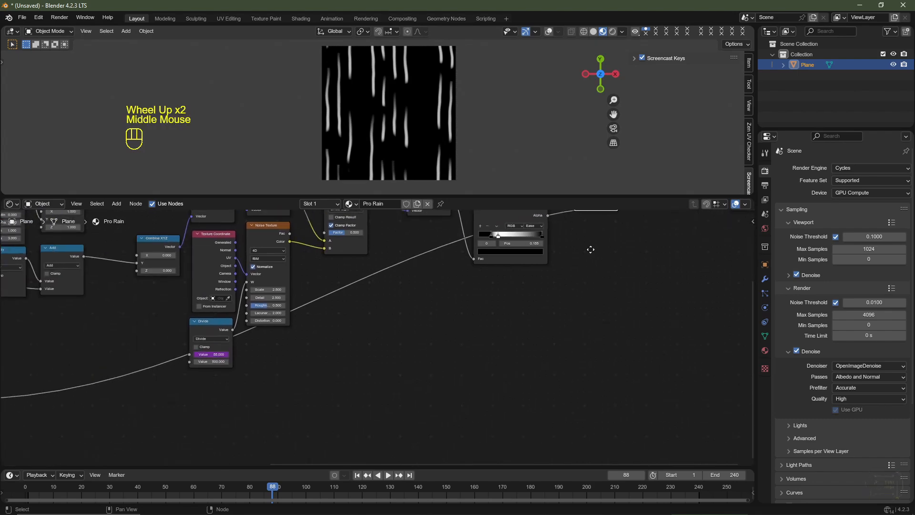
pyautogui.moveTo(252, 365); pyautogui.dragTo(539, 314, button='middle')
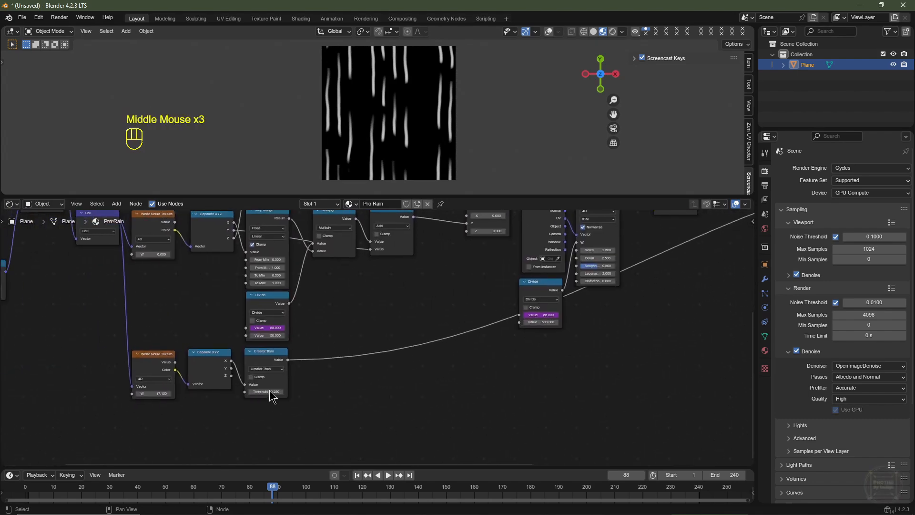
pyautogui.moveTo(271, 395); pyautogui.dragTo(383, 367, button='middle')
pyautogui.scroll(3, 376, 336)
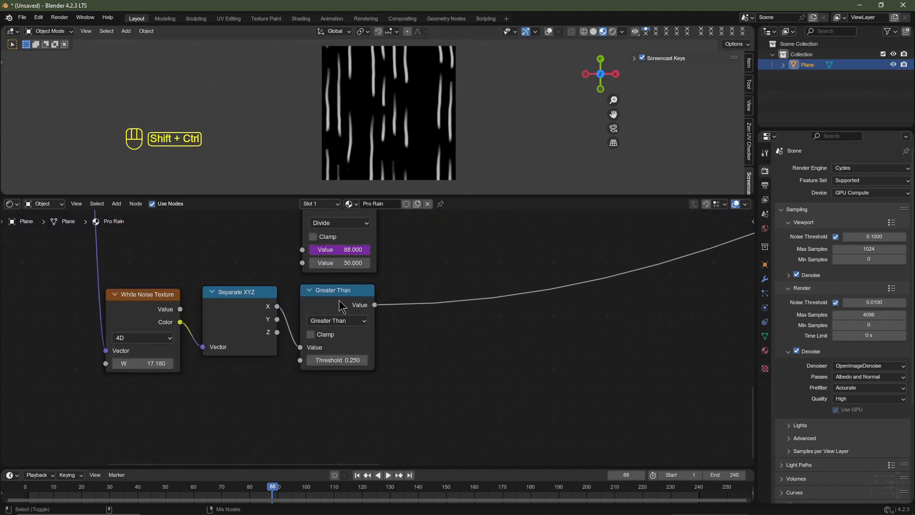
pyautogui.keyDown('ctrl'); pyautogui.keyDown('shift'); pyautogui.click(341, 306); pyautogui.keyUp('shift'); pyautogui.keyUp('ctrl')
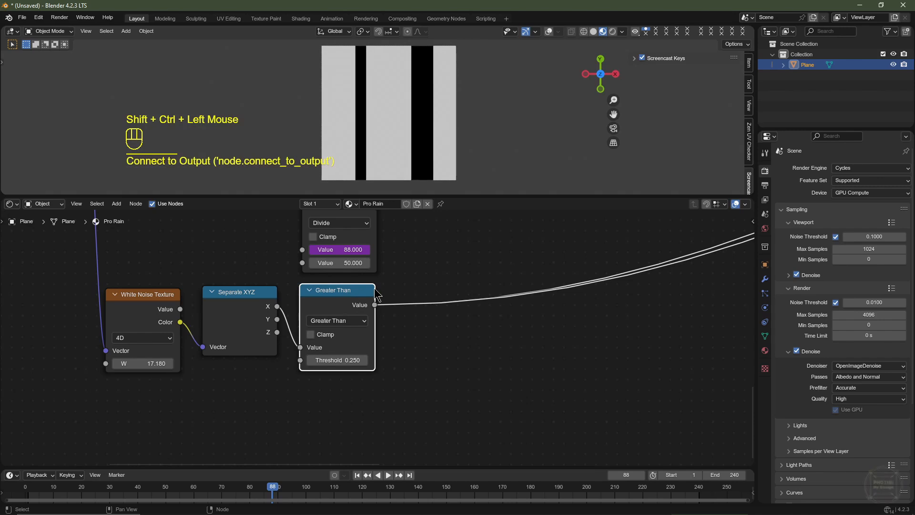
# Raise the W value of the White Noise Texture feeding the mask in small increments to 18.880.
pyautogui.click(170, 363)
pyautogui.click(170, 363)
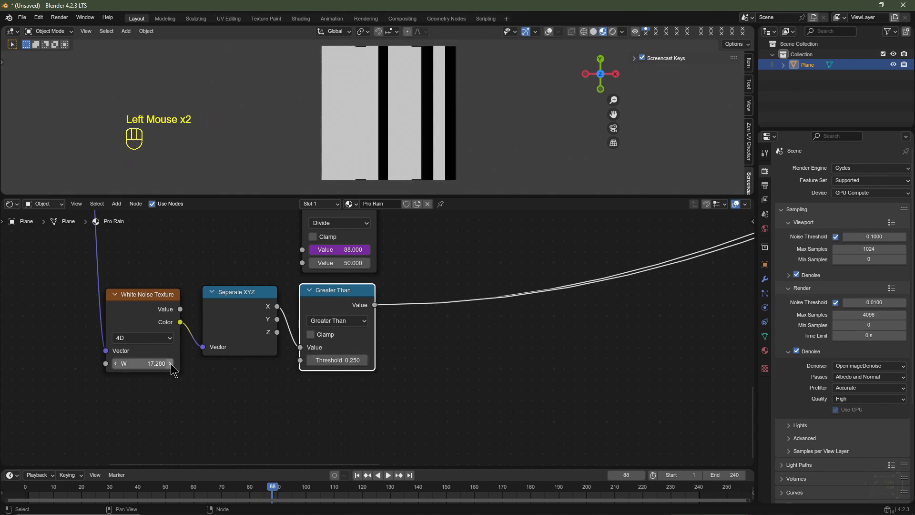
pyautogui.click(170, 364)
pyautogui.click(170, 364)
pyautogui.click(170, 363)
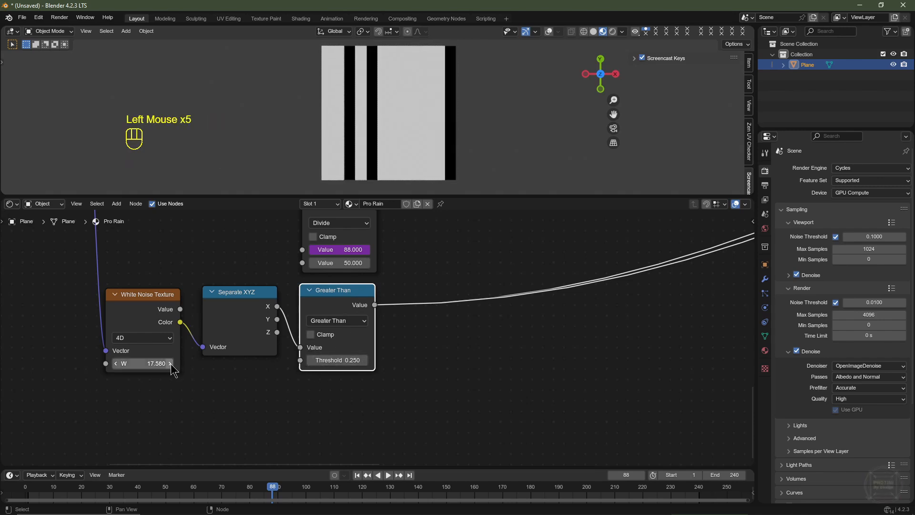
pyautogui.click(170, 364)
pyautogui.click(169, 363)
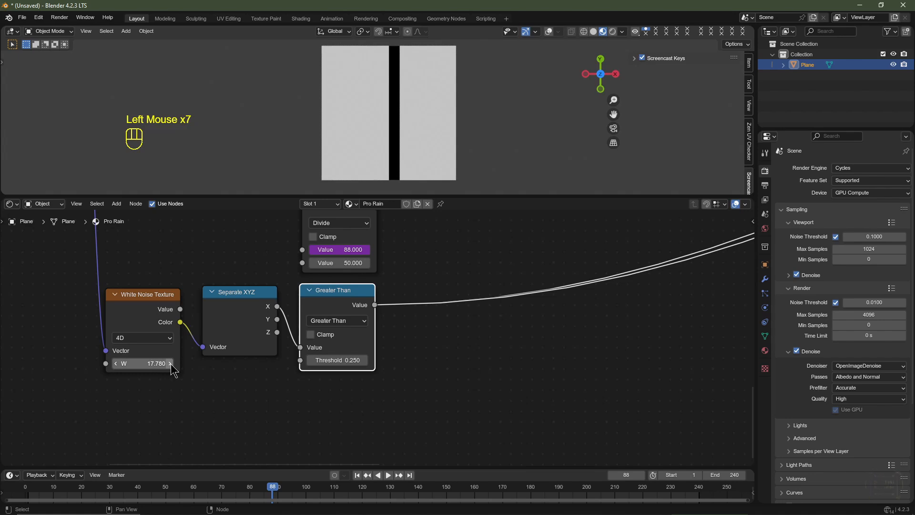
pyautogui.click(170, 363)
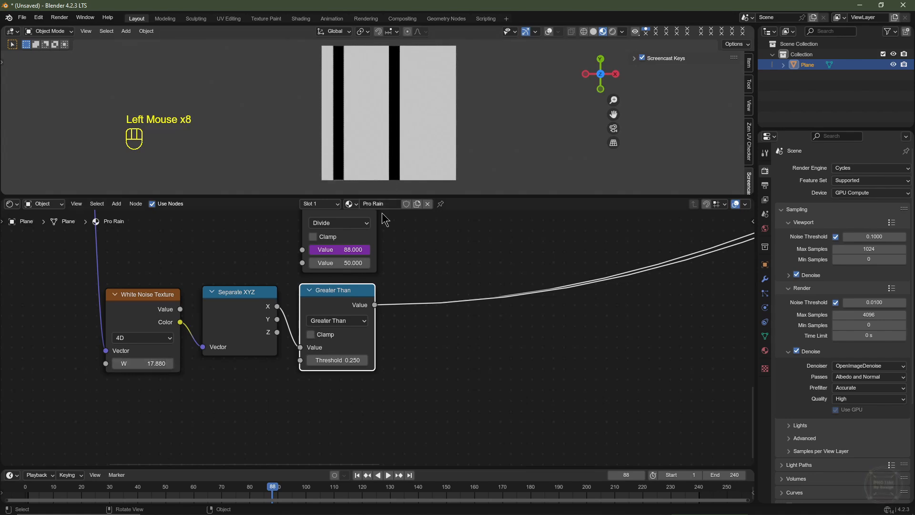
pyautogui.click(170, 364)
pyautogui.click(170, 364)
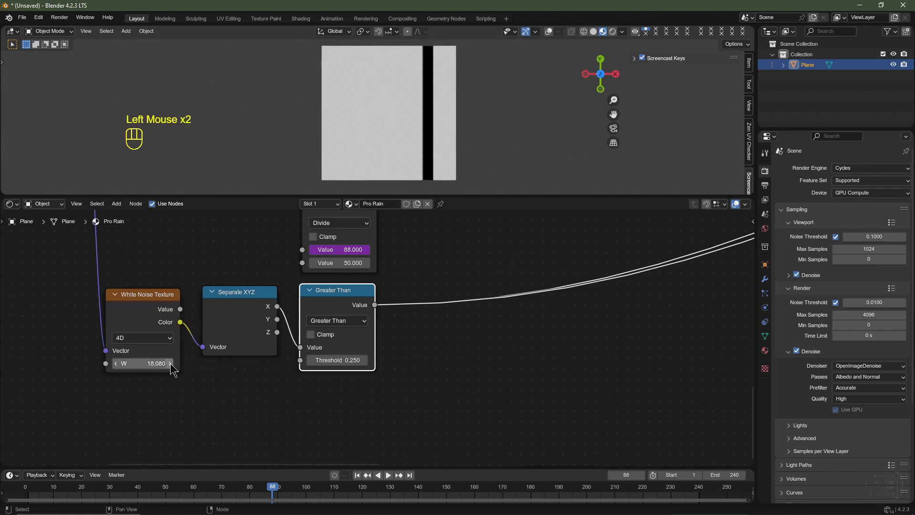
pyautogui.click(170, 364)
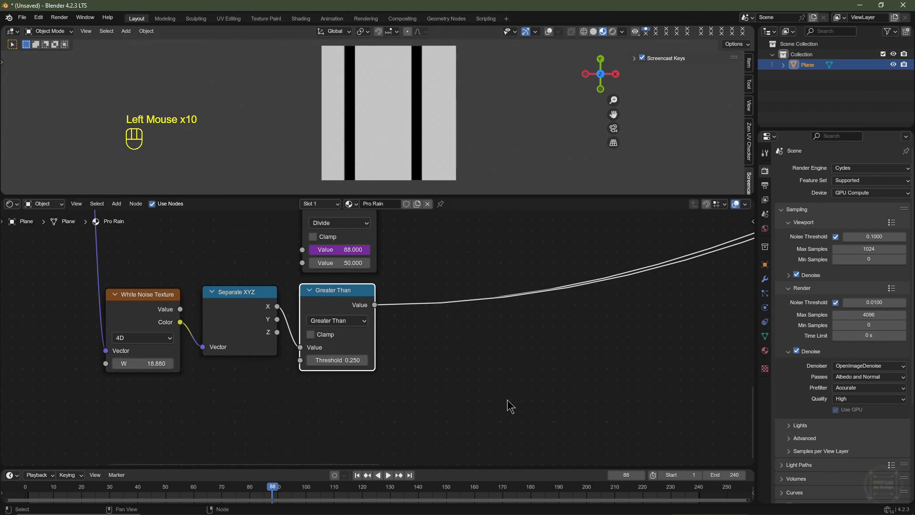
# Connect the second Multiply's Value output to the Material Output's Surface again.
pyautogui.moveTo(508, 402); pyautogui.dragTo(601, 295, button='middle')
pyautogui.scroll(-3, 431, 358)
pyautogui.scroll(2, 479, 315)
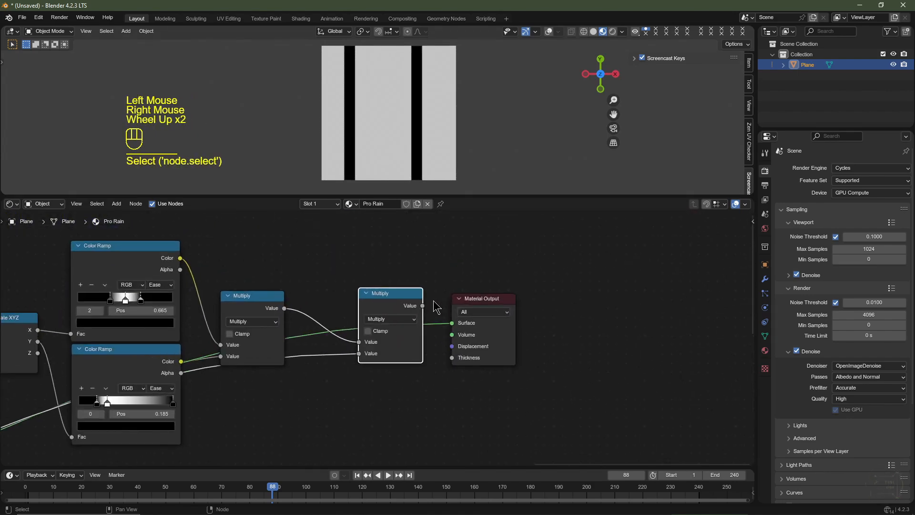
pyautogui.moveTo(422, 308); pyautogui.dragTo(451, 323)
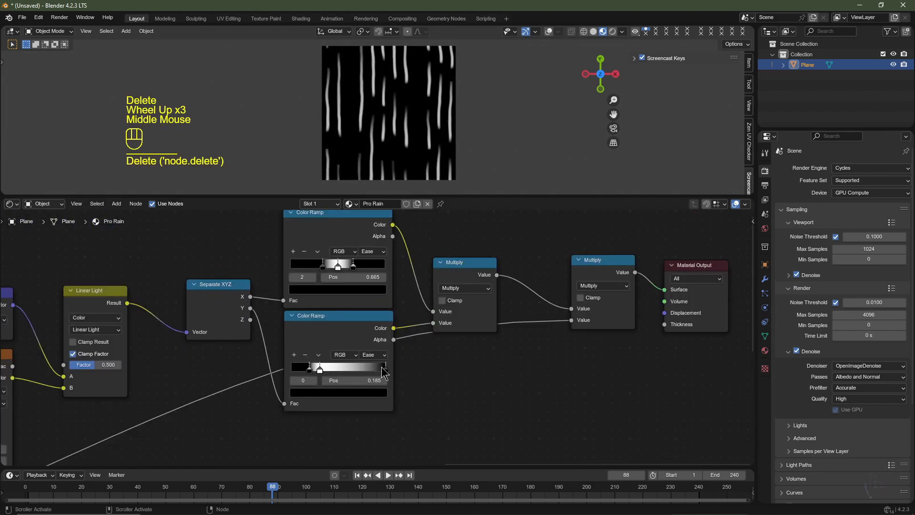
# Duplicate the lower Color Ramp with its Fac link kept and place the copy directly below it.
pyautogui.moveTo(384, 373)
pyautogui.mouseDown()
pyautogui.moveTo(347, 376)
pyautogui.moveTo(387, 377)
pyautogui.mouseUp()
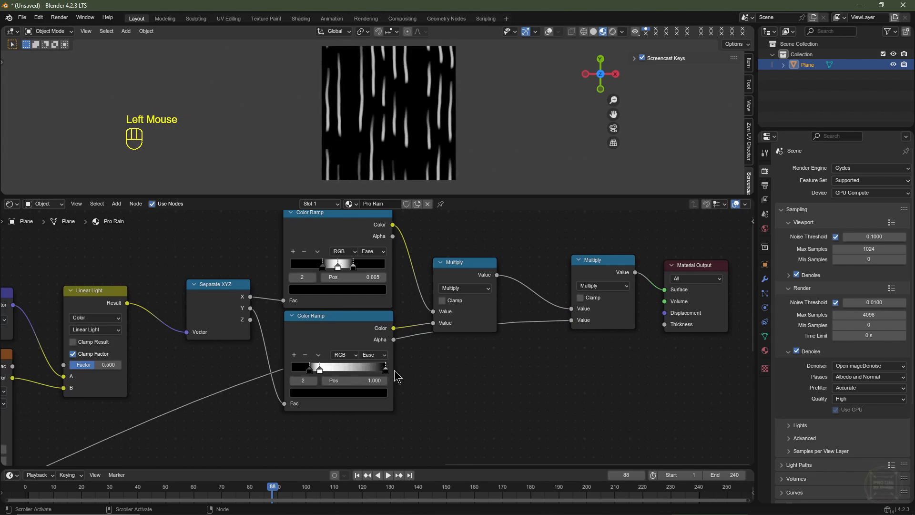
pyautogui.moveTo(334, 325); pyautogui.dragTo(338, 299, button='middle')
pyautogui.click(338, 299)
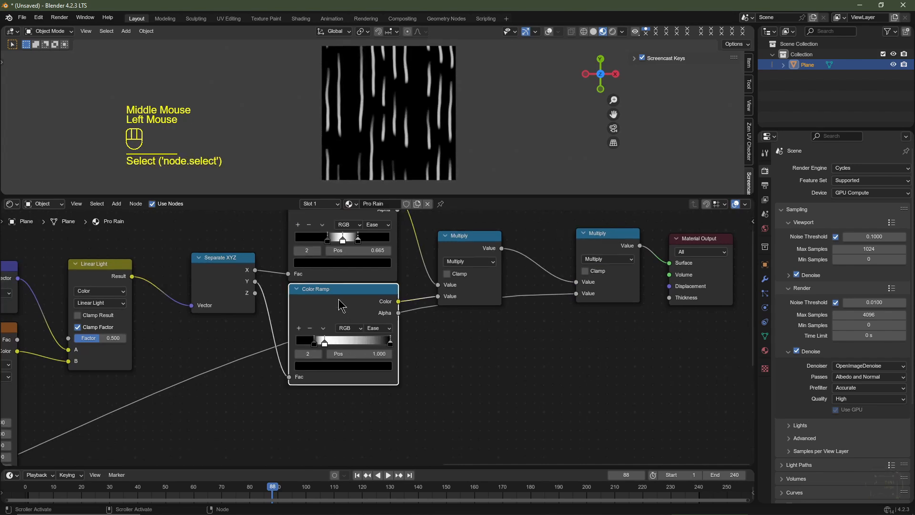
pyautogui.hotkey('ctrl', 'shift', 'd')
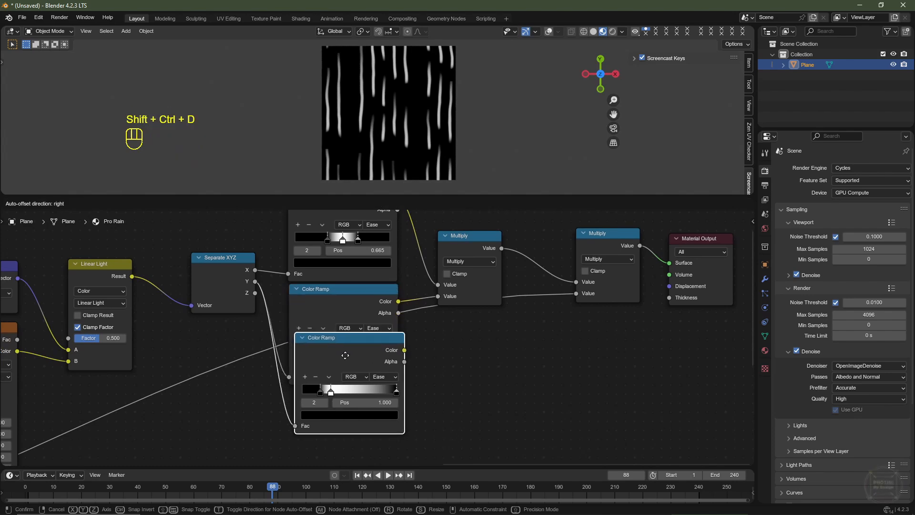
pyautogui.click(337, 406)
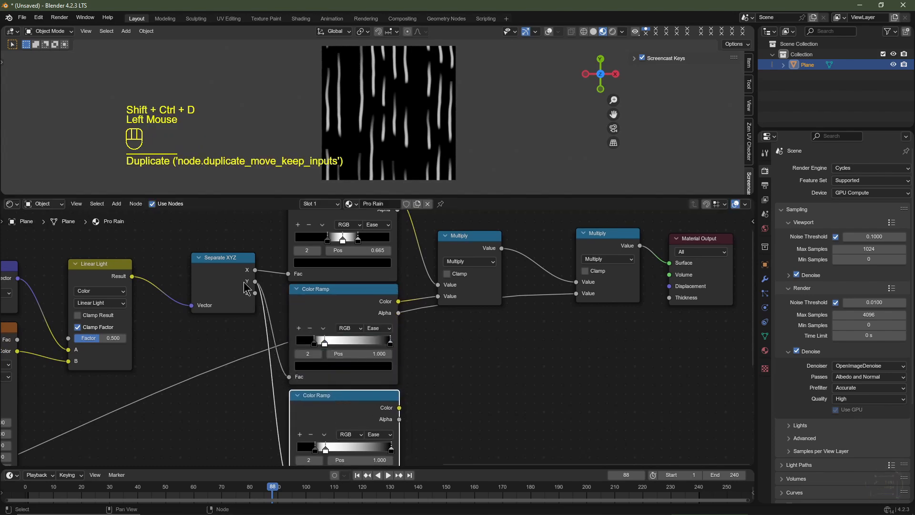
# Move both Multiply nodes and the Material Output together farther from the Color Ramps to make room.
pyautogui.scroll(-2, 473, 405)
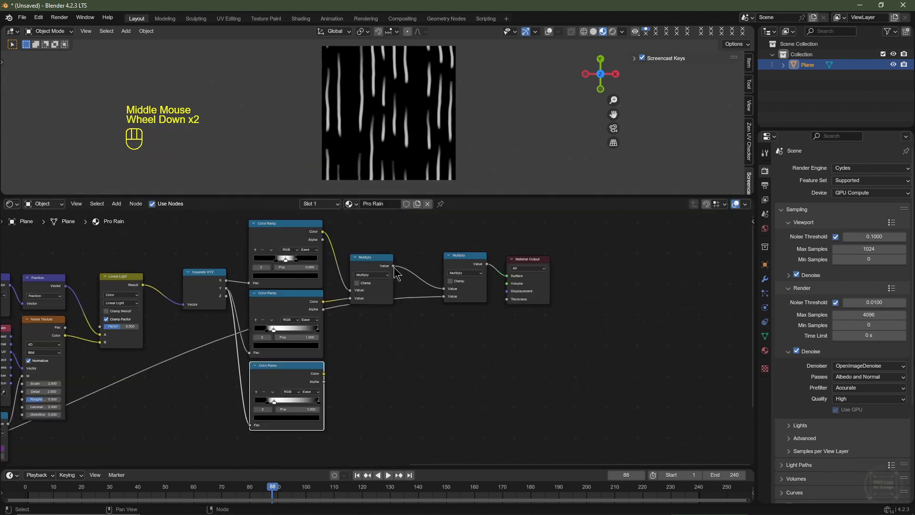
pyautogui.moveTo(386, 263); pyautogui.dragTo(422, 260)
pyautogui.moveTo(428, 231); pyautogui.dragTo(540, 324)
pyautogui.middleClick(486, 314)
pyautogui.press('g')
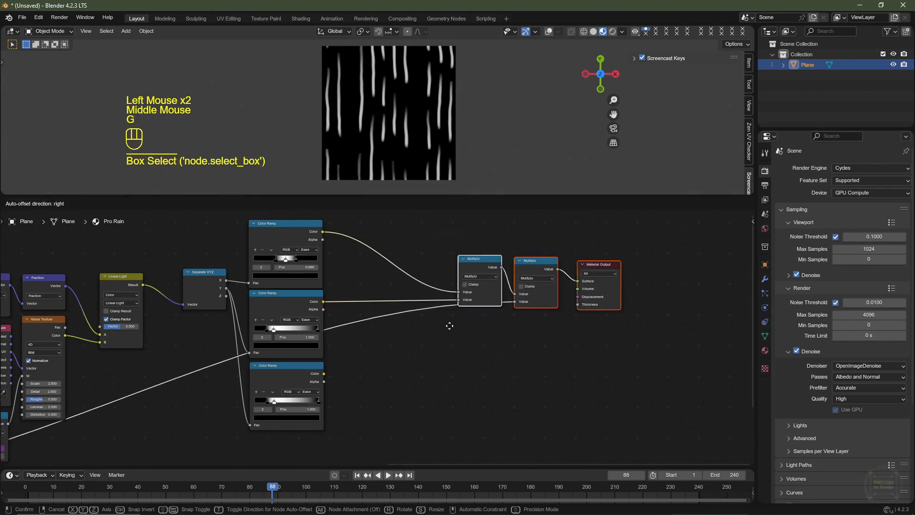
pyautogui.click(450, 326)
pyautogui.scroll(1, 422, 305)
# Insert a reroute point on the link between the middle Color Ramp and the first Multiply.
pyautogui.keyDown('shift'); pyautogui.rightClick(387, 278); pyautogui.keyUp('shift')
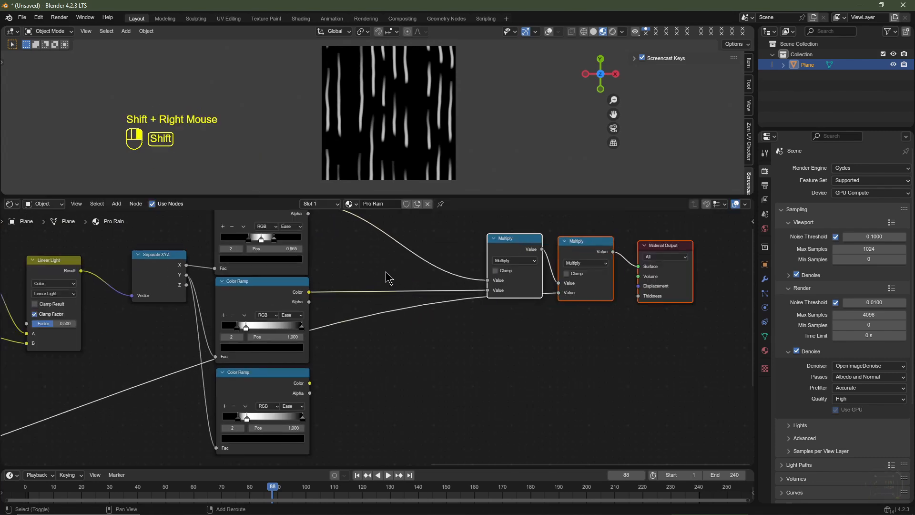
pyautogui.keyDown('shift'); pyautogui.moveTo(391, 301); pyautogui.dragTo(388, 297, button='right'); pyautogui.keyUp('shift')
pyautogui.click(335, 371)
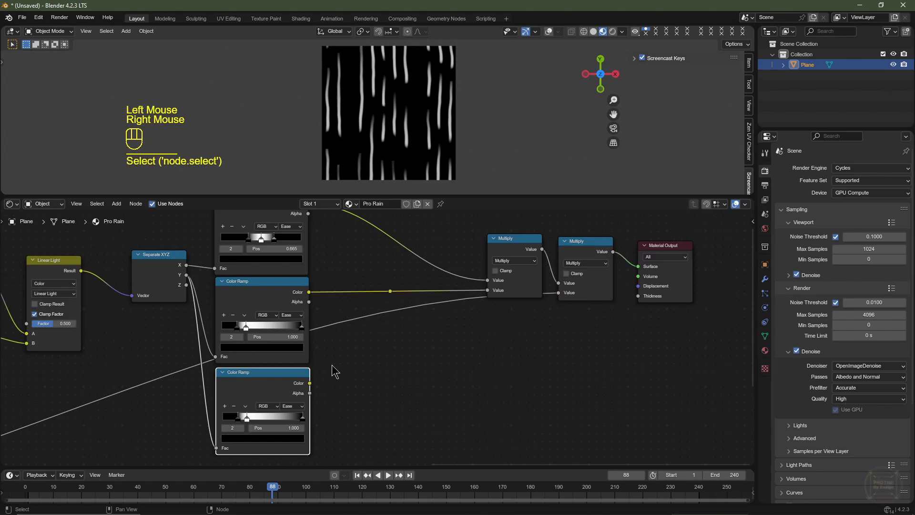
# Feed the reroute from the copied Color Ramp's Color output and move that ramp's last stop to 0.645.
pyautogui.moveTo(310, 383); pyautogui.dragTo(391, 292)
pyautogui.moveTo(302, 418); pyautogui.dragTo(274, 422)
# Reconnect the middle Color Ramp's Color output to the reroute and dissolve the reroute while keeping the link.
pyautogui.hotkey('ctrl', 'z')
pyautogui.moveTo(310, 291); pyautogui.dragTo(392, 293)
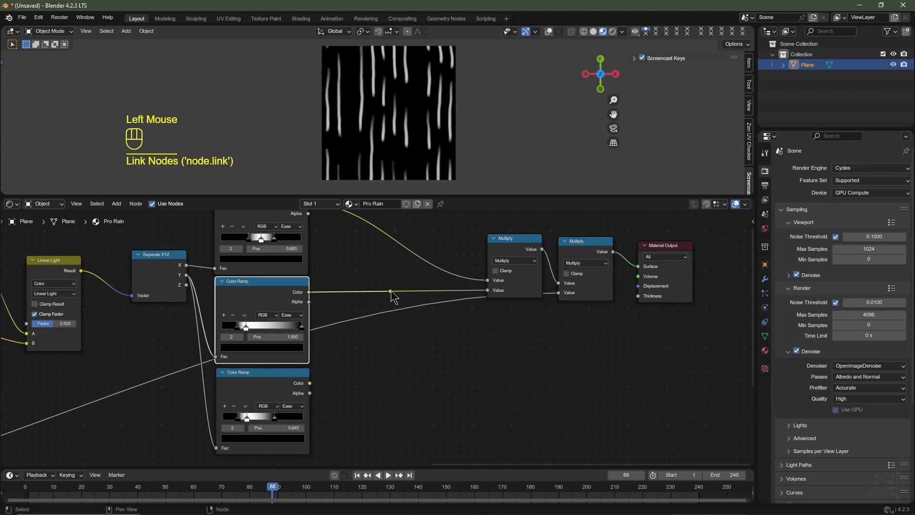
pyautogui.click(391, 296)
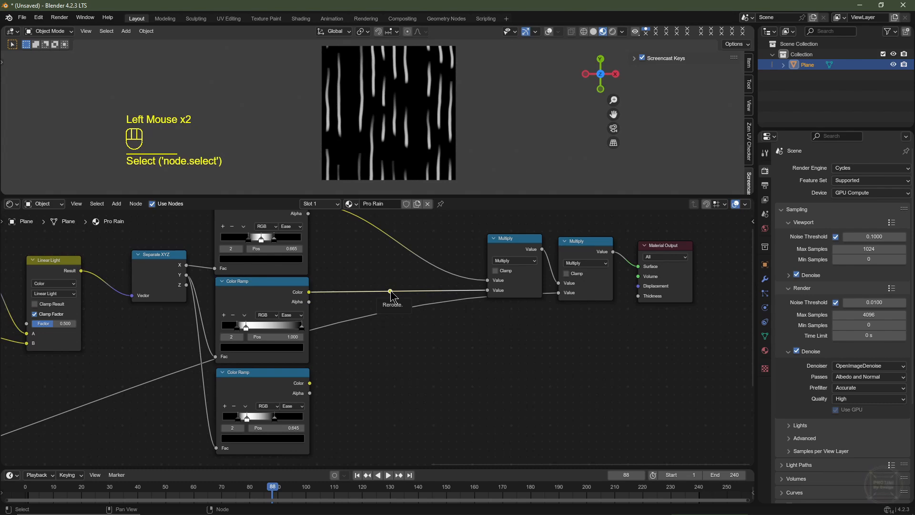
pyautogui.hotkey('ctrl', 'x')
# Insert a Mix Color node between the middle Color Ramp and the first Multiply, and feed its B input from the bottom Color Ramp.
pyautogui.hotkey('shift', 'a')
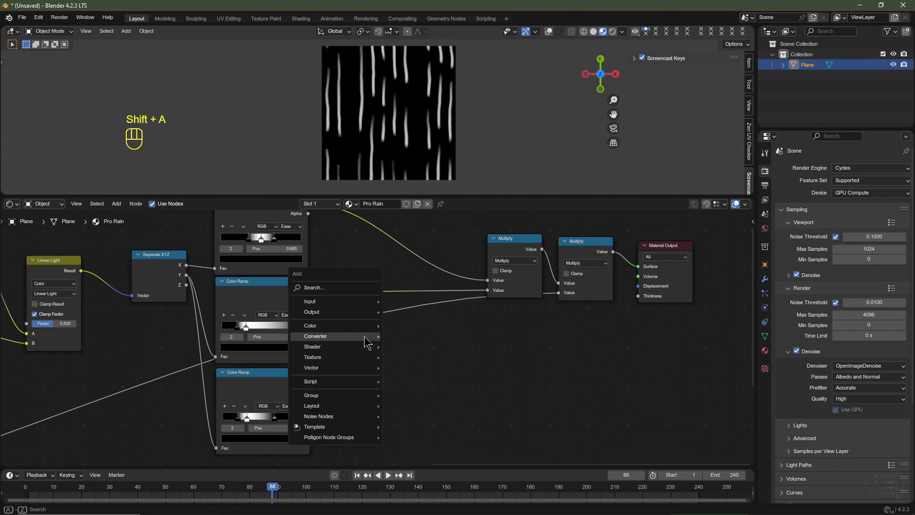
pyautogui.moveTo(364, 326)
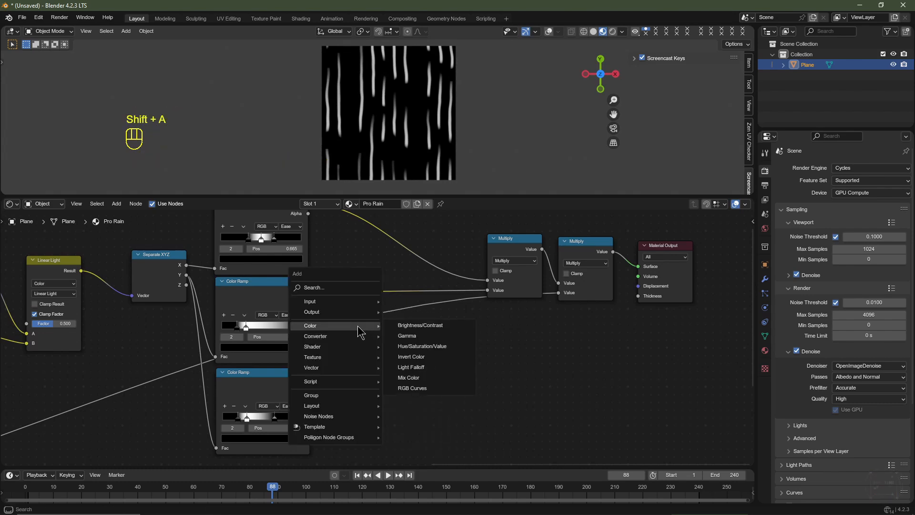
pyautogui.click(425, 378)
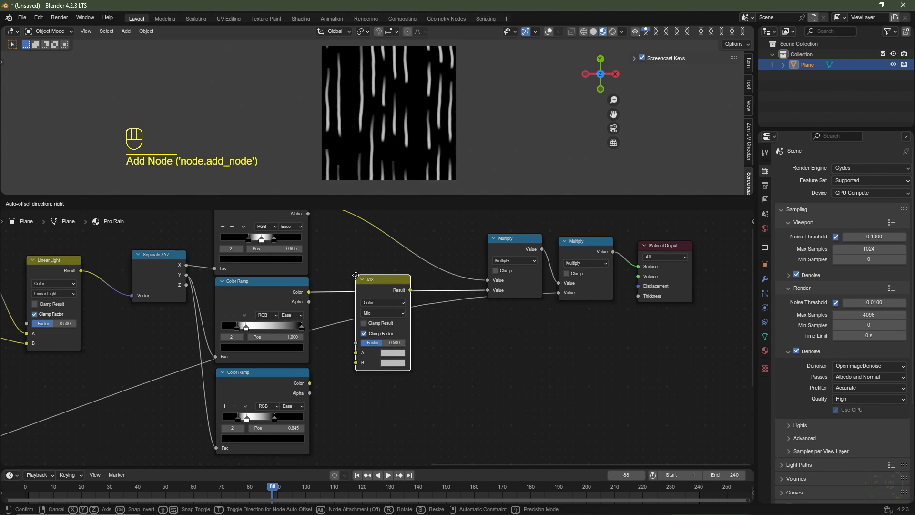
pyautogui.click(355, 276)
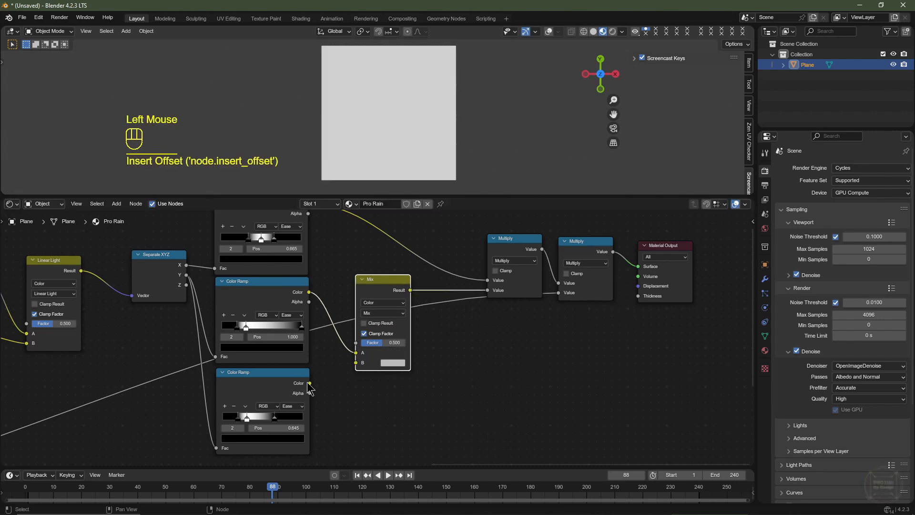
pyautogui.moveTo(309, 384)
pyautogui.mouseDown()
pyautogui.moveTo(340, 376)
pyautogui.moveTo(388, 343)
pyautogui.moveTo(370, 342)
pyautogui.moveTo(406, 343)
pyautogui.mouseUp()
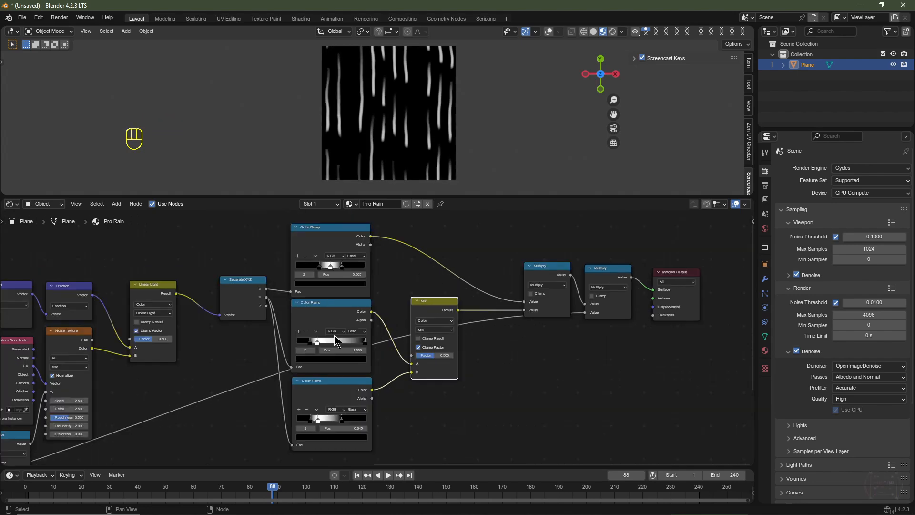
# Connect the Y output of the lower Separate XYZ, beside the Greater Than node, to the new Mix node's Factor.
pyautogui.scroll(-2, 336, 340)
pyautogui.moveTo(337, 341); pyautogui.dragTo(824, 240, button='middle')
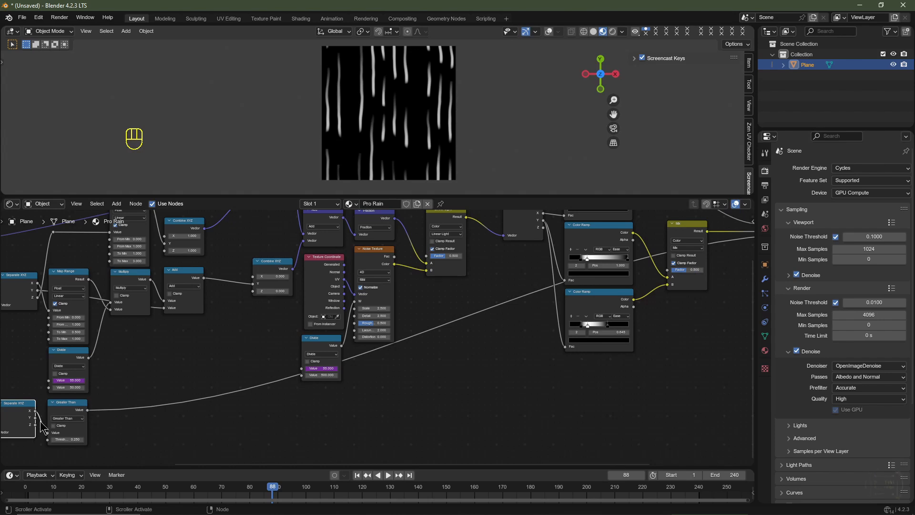
pyautogui.moveTo(35, 417); pyautogui.dragTo(41, 418)
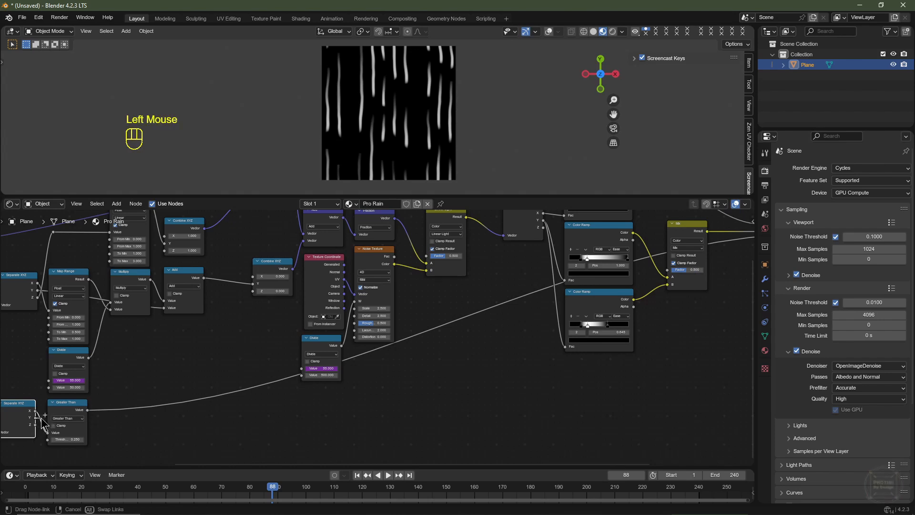
pyautogui.moveTo(114, 415); pyautogui.dragTo(675, 276)
# Move the Greater Than node down, insert a duplicate of it on the Y link to the Mix Factor, and set the duplicate's threshold to 0.5.
pyautogui.moveTo(71, 405); pyautogui.dragTo(136, 395)
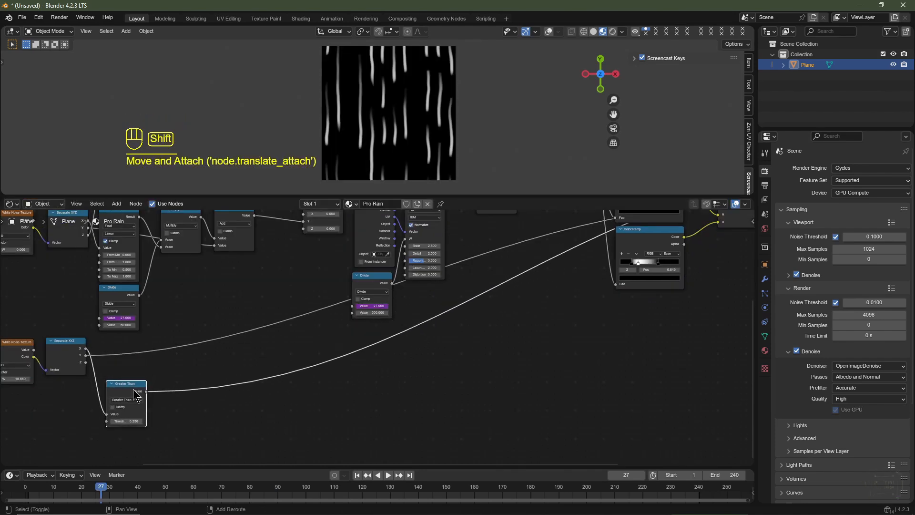
pyautogui.hotkey('shift', 'd')
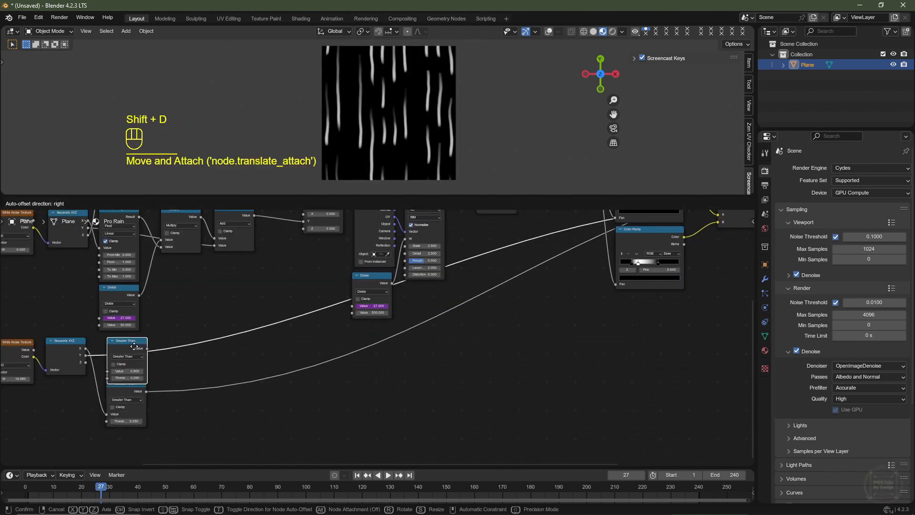
pyautogui.click(137, 361)
pyautogui.scroll(-2, 138, 361)
pyautogui.scroll(2, 138, 361)
pyautogui.click(150, 364)
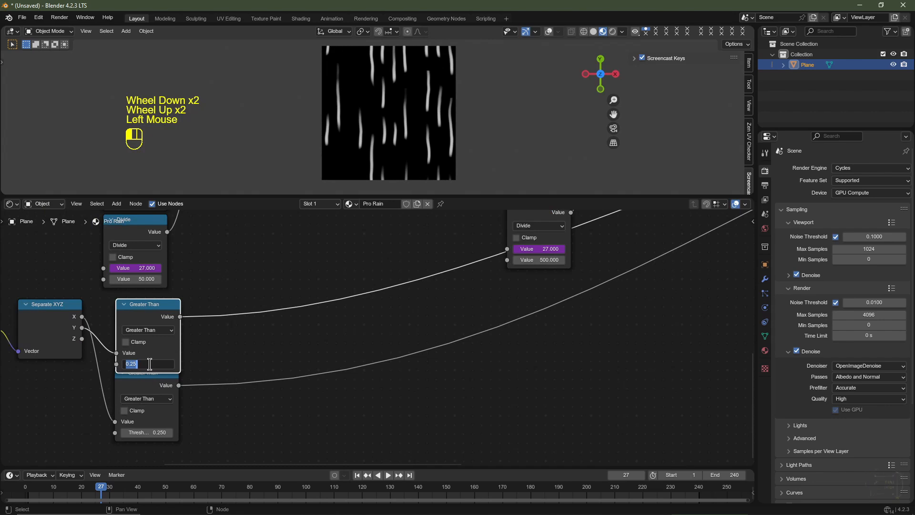
pyautogui.write('0.5')
pyautogui.press('Return')
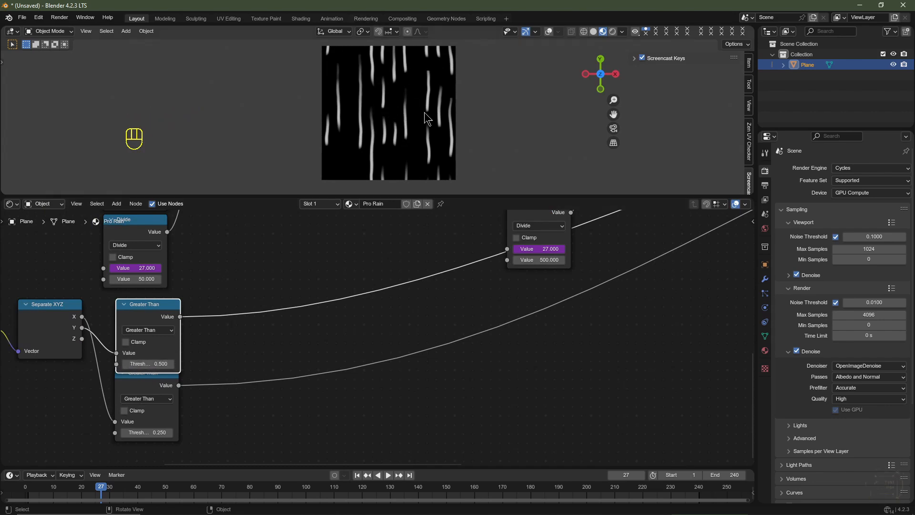
# Rearrange the two Greater Than nodes so the one with the 0.250 threshold sits above the one with the 0.500 threshold.
pyautogui.moveTo(137, 308); pyautogui.dragTo(125, 433)
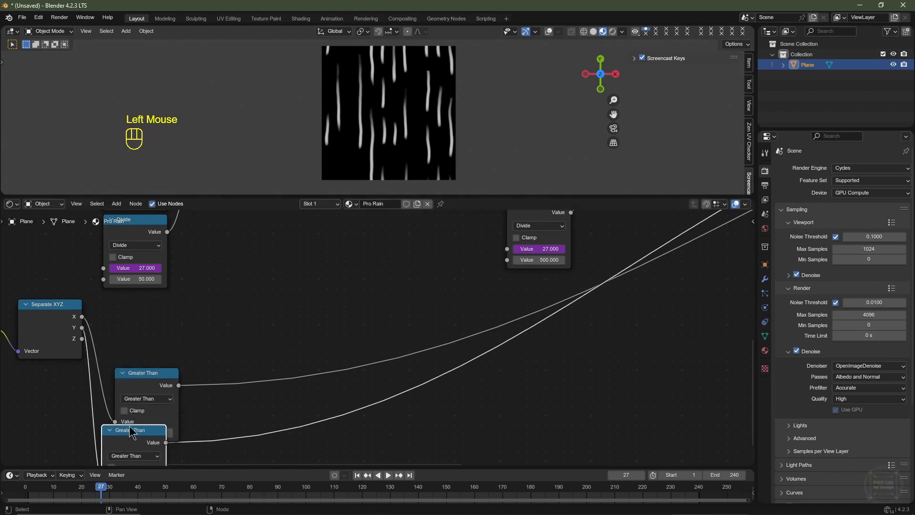
pyautogui.moveTo(136, 374); pyautogui.dragTo(127, 307)
pyautogui.moveTo(128, 432); pyautogui.dragTo(128, 389)
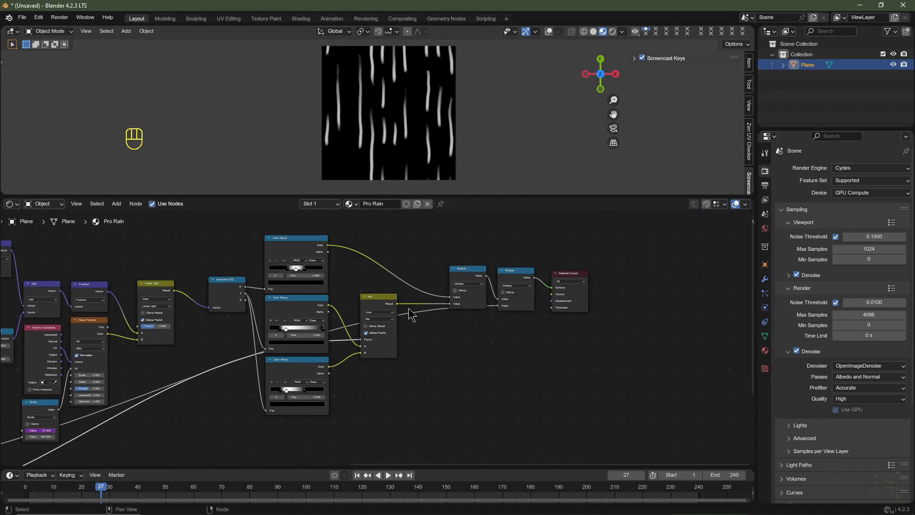
# Add a reroute on the link into the second Multiply and move it below the Color Ramps.
pyautogui.keyDown('shift'); pyautogui.rightClick(411, 316); pyautogui.keyUp('shift')
pyautogui.keyDown('shift'); pyautogui.moveTo(416, 329); pyautogui.dragTo(418, 335, button='right'); pyautogui.keyUp('shift')
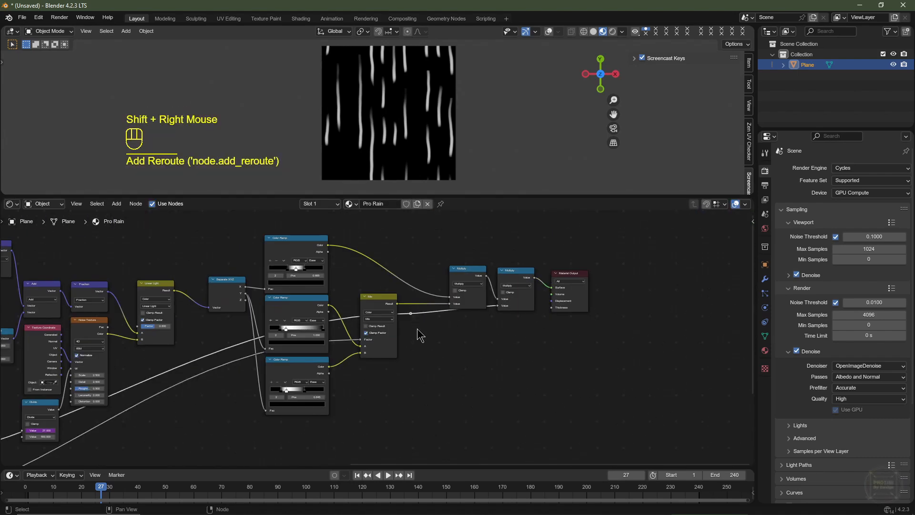
pyautogui.press('g')
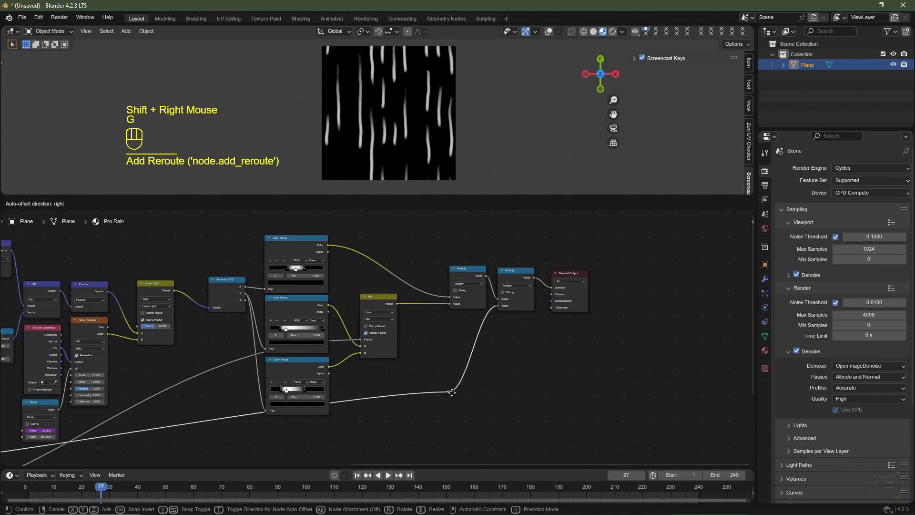
pyautogui.click(439, 433)
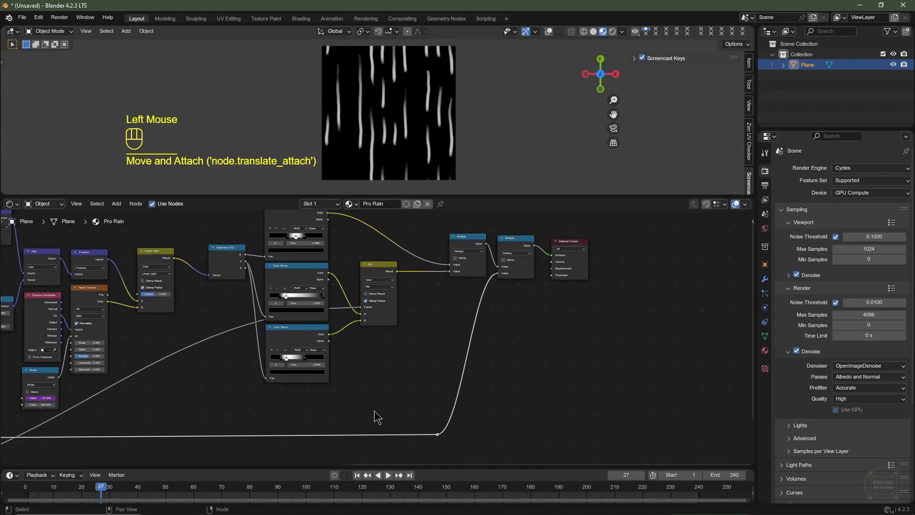
# Add a reroute on the link into the Mix Factor and place it beneath the other rerouted link.
pyautogui.moveTo(374, 416); pyautogui.dragTo(275, 318, button='middle')
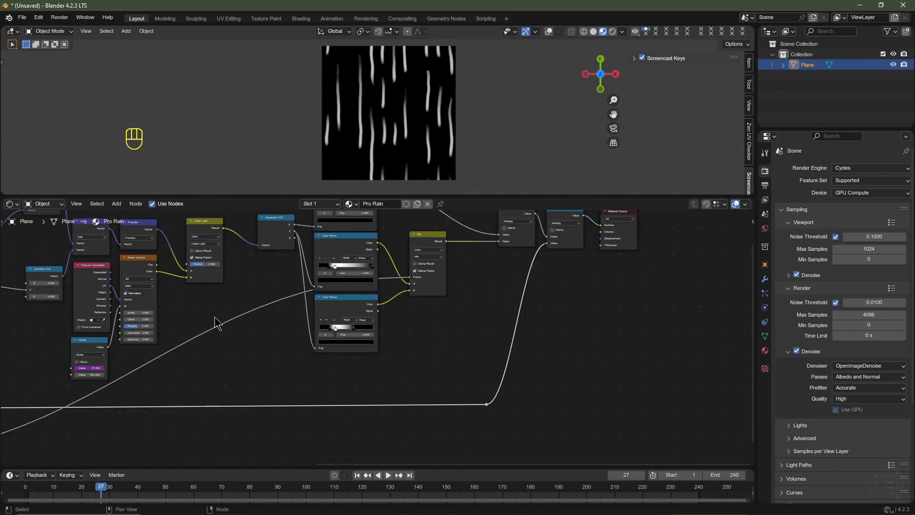
pyautogui.keyDown('shift'); pyautogui.moveTo(217, 317); pyautogui.dragTo(232, 340, button='right'); pyautogui.keyUp('shift')
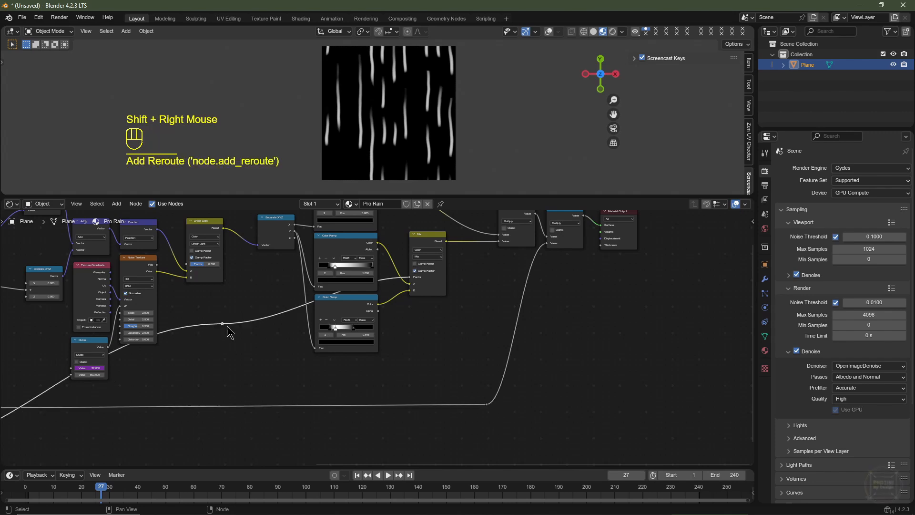
pyautogui.press('g')
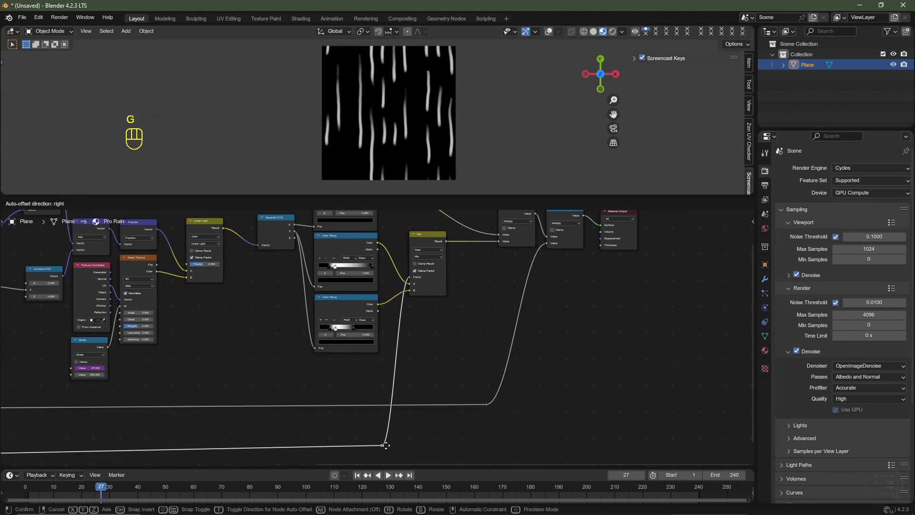
pyautogui.click(385, 437)
pyautogui.scroll(-2, 329, 419)
pyautogui.moveTo(257, 394); pyautogui.dragTo(328, 395, button='middle')
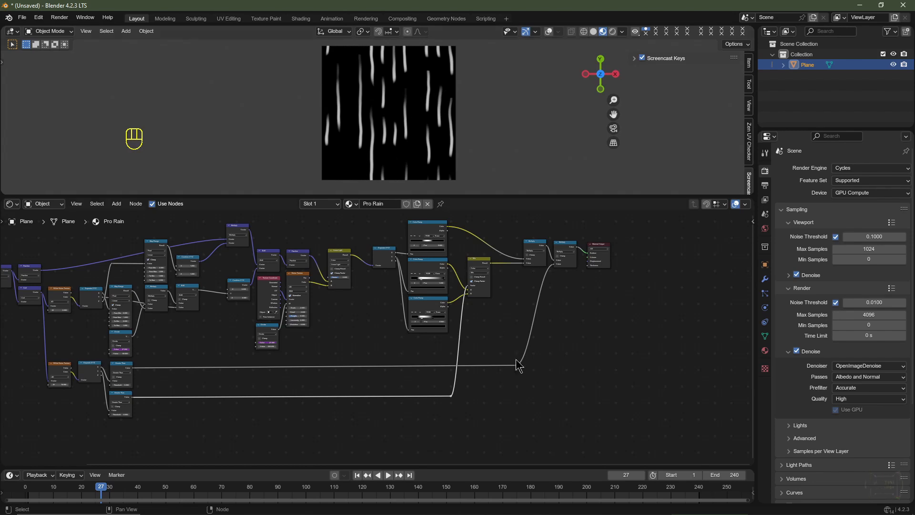
# Move the Material Output farther away from the second Multiply to make room for more nodes.
pyautogui.moveTo(598, 330); pyautogui.dragTo(398, 367, button='middle')
pyautogui.click(403, 295)
pyautogui.rightClick(419, 300)
pyautogui.scroll(4, 459, 313)
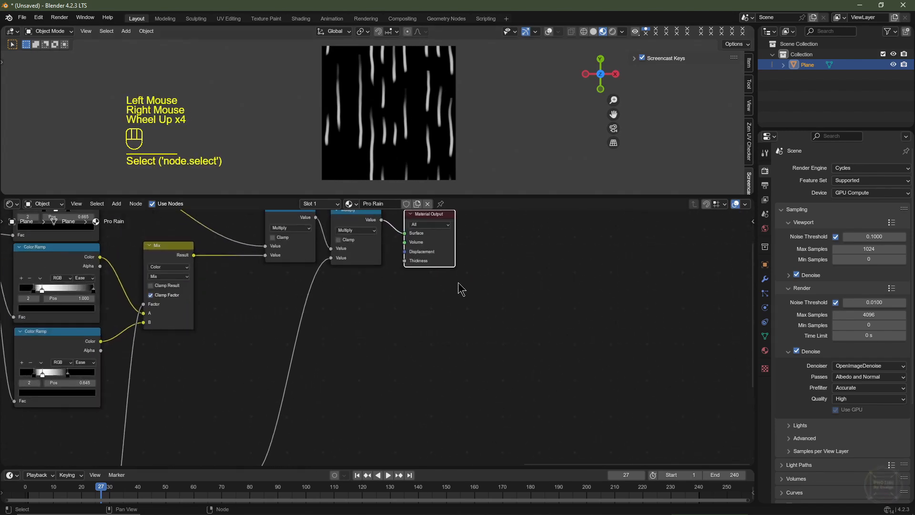
pyautogui.moveTo(469, 295); pyautogui.dragTo(461, 364, button='middle')
pyautogui.moveTo(430, 283); pyautogui.dragTo(702, 266)
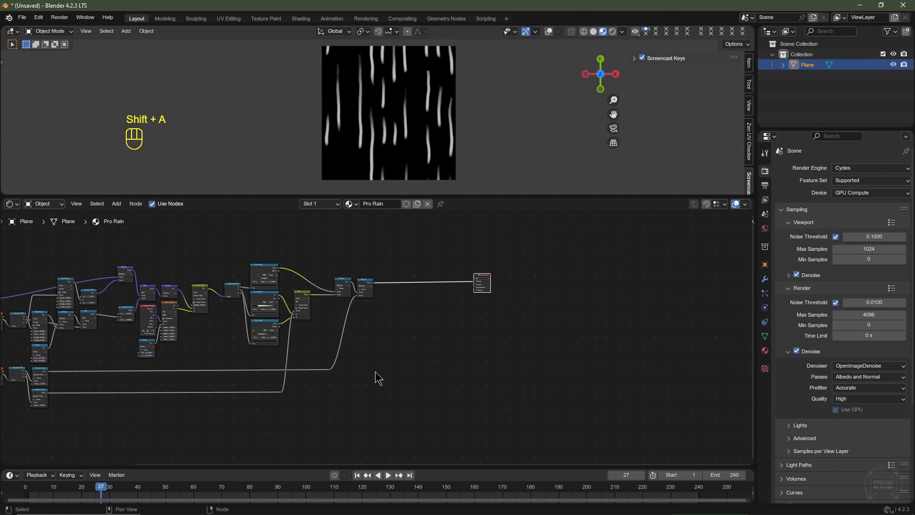
# Add a Voronoi Texture below the second Multiply and preview its Distance output through the Material Output.
pyautogui.hotkey('shift', 'a')
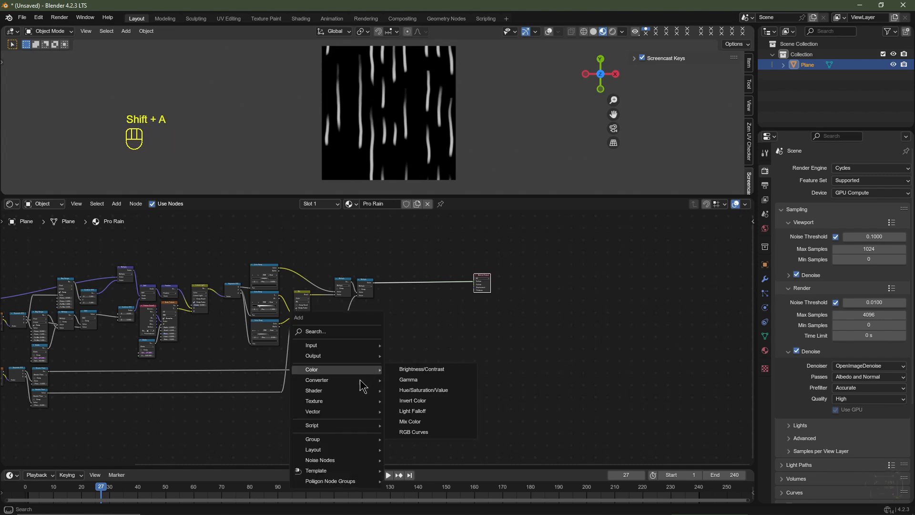
pyautogui.moveTo(347, 401)
pyautogui.click(437, 379)
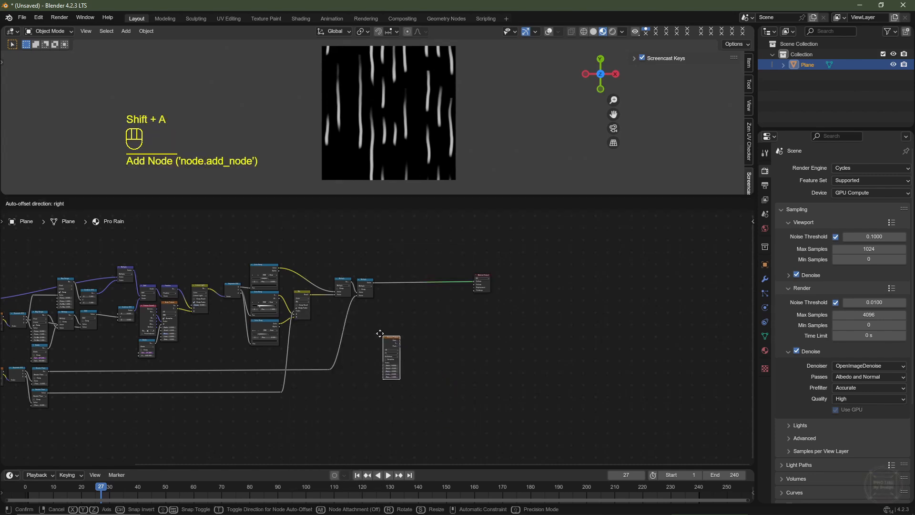
pyautogui.click(384, 333)
pyautogui.scroll(4, 458, 363)
pyautogui.moveTo(459, 364); pyautogui.dragTo(458, 372, button='middle')
pyautogui.scroll(-2, 457, 372)
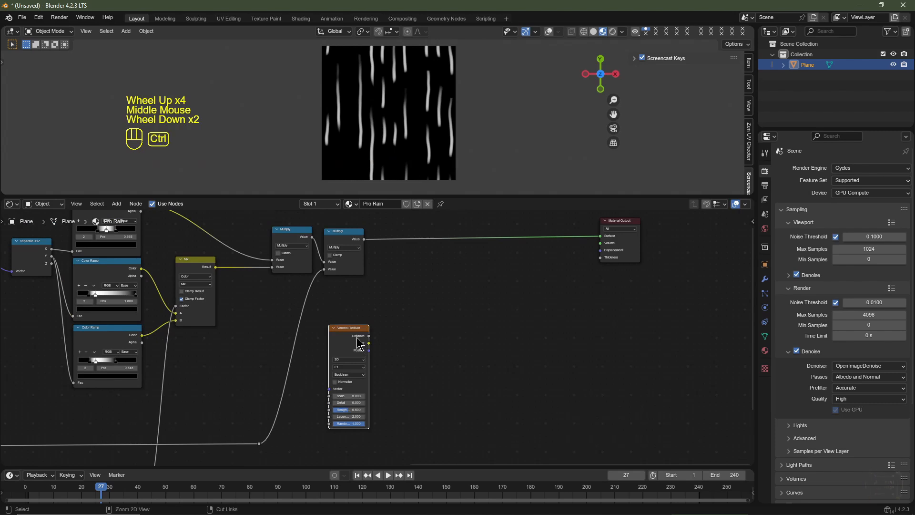
pyautogui.keyDown('ctrl'); pyautogui.keyDown('shift'); pyautogui.click(352, 334); pyautogui.keyUp('shift'); pyautogui.keyUp('ctrl')
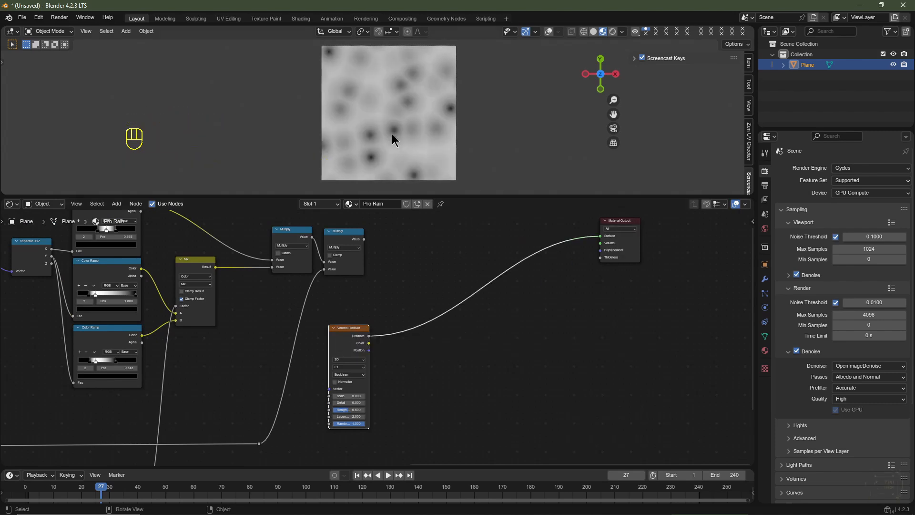
# Switch the Voronoi Texture's dimensions to 4D.
pyautogui.scroll(3, 335, 376)
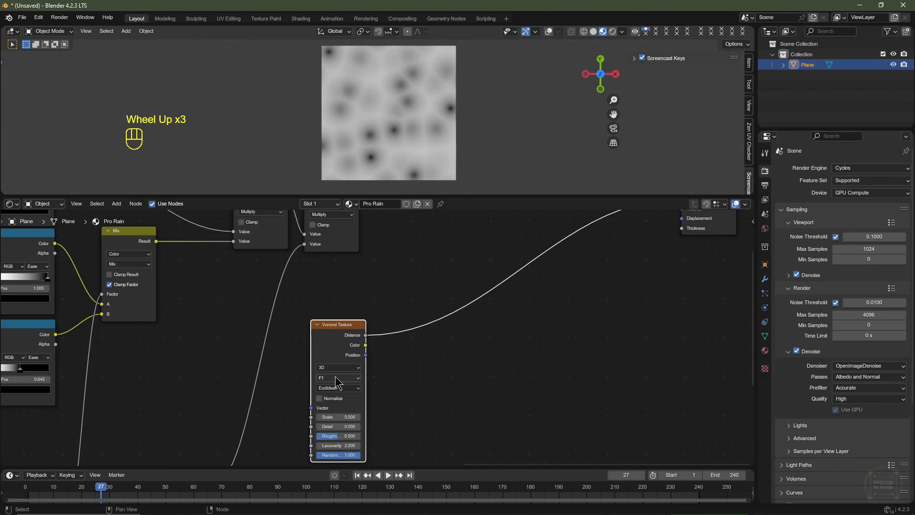
pyautogui.click(335, 367)
pyautogui.click(334, 415)
# Insert a Color Ramp on the Voronoi Texture's Distance link to the Material Output and flip the ramp.
pyautogui.moveTo(377, 407); pyautogui.dragTo(348, 374, button='middle')
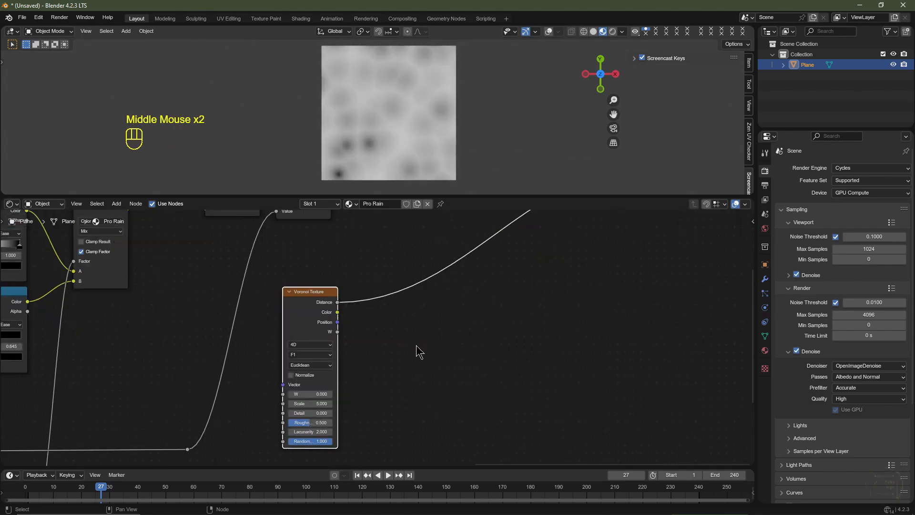
pyautogui.hotkey('shift', 'a')
pyautogui.moveTo(395, 328)
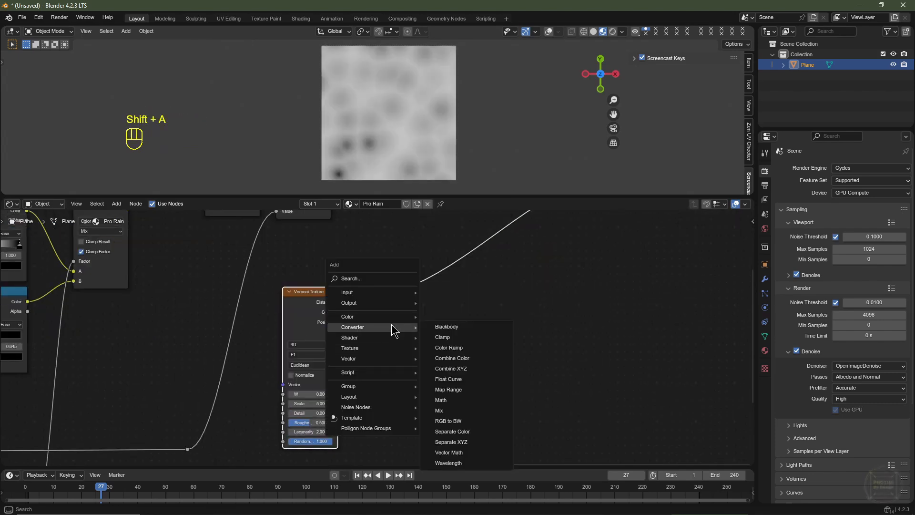
pyautogui.click(461, 354)
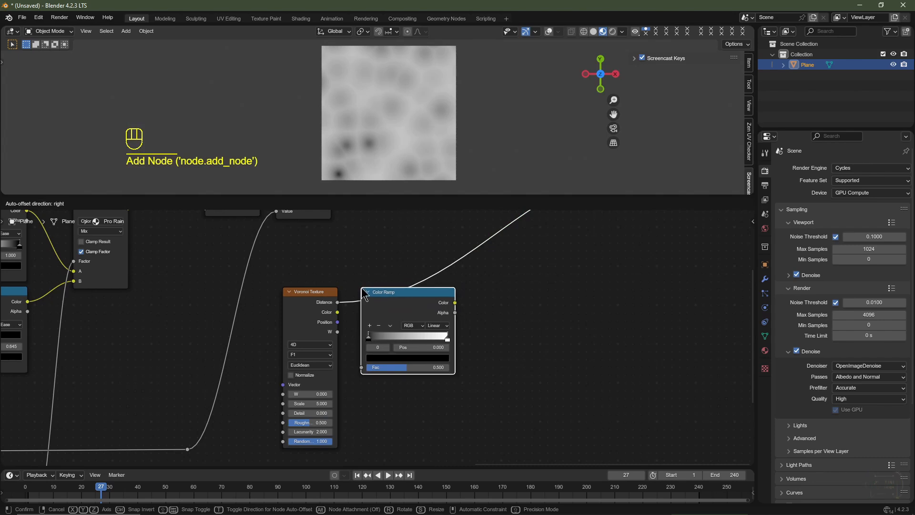
pyautogui.click(392, 327)
pyautogui.click(391, 325)
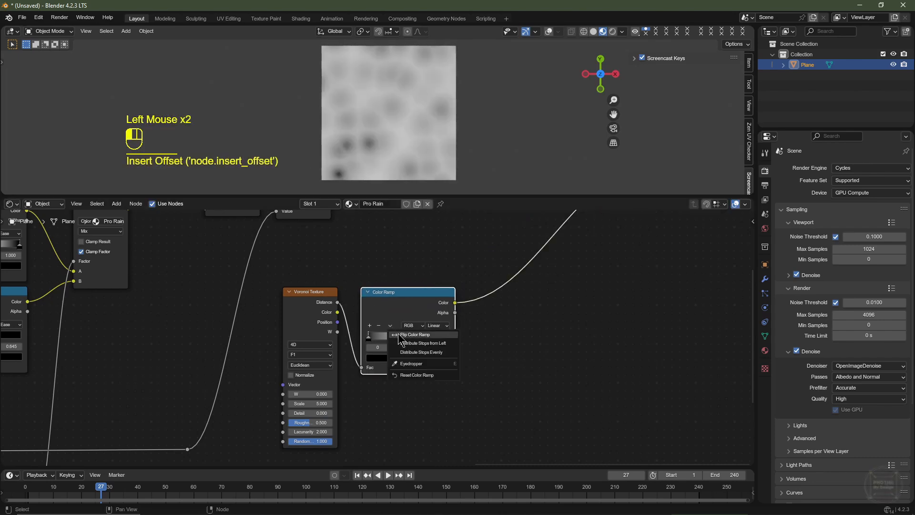
pyautogui.click(410, 335)
# Set the flipped ramp's black stop to position 0.333 and raise the Voronoi Texture's scale to about 28.
pyautogui.moveTo(448, 341); pyautogui.dragTo(394, 336)
pyautogui.scroll(1, 406, 343)
pyautogui.doubleClick(441, 349)
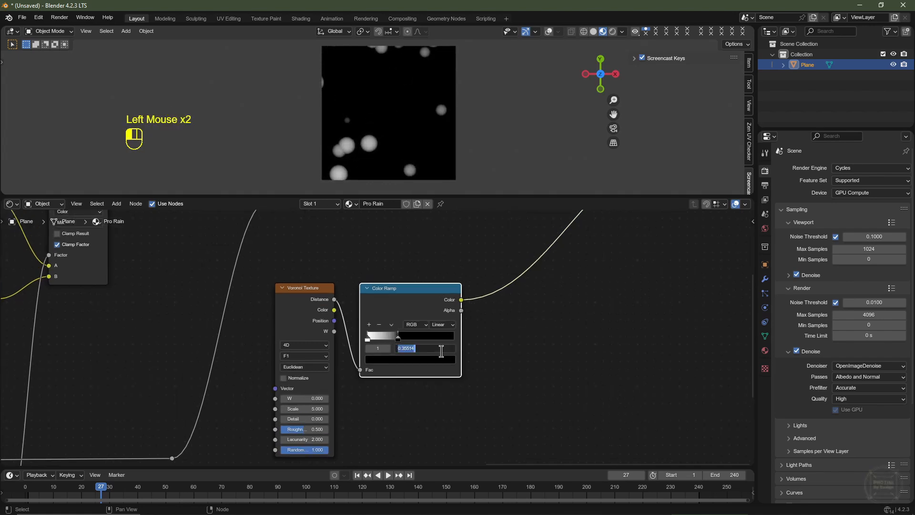
pyautogui.write('.333')
pyautogui.press('Return')
pyautogui.moveTo(307, 410); pyautogui.dragTo(439, 409)
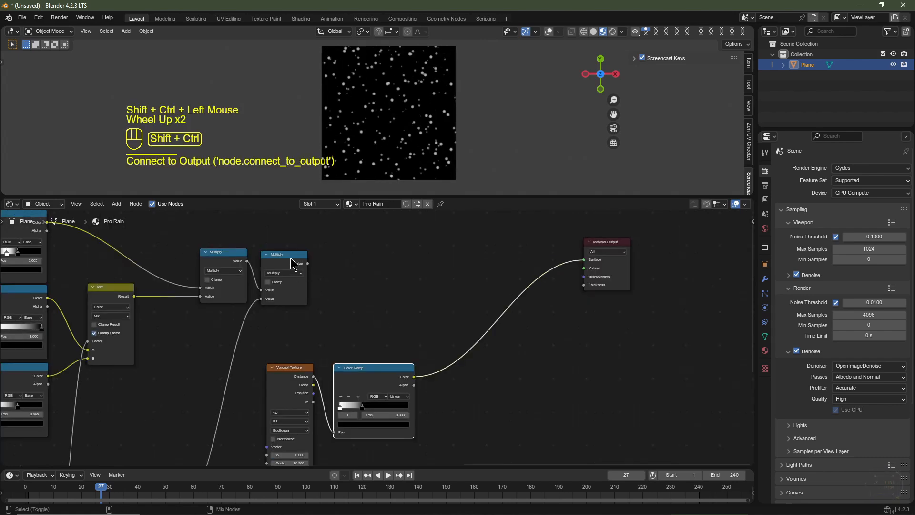
# Preview the second Multiply's streaks for comparison and switch the preview back to the Voronoi Color Ramp.
pyautogui.keyDown('ctrl'); pyautogui.keyDown('shift'); pyautogui.click(292, 263); pyautogui.keyUp('shift'); pyautogui.keyUp('ctrl')
pyautogui.keyDown('ctrl'); pyautogui.keyDown('shift'); pyautogui.click(372, 381); pyautogui.keyUp('shift'); pyautogui.keyUp('ctrl')
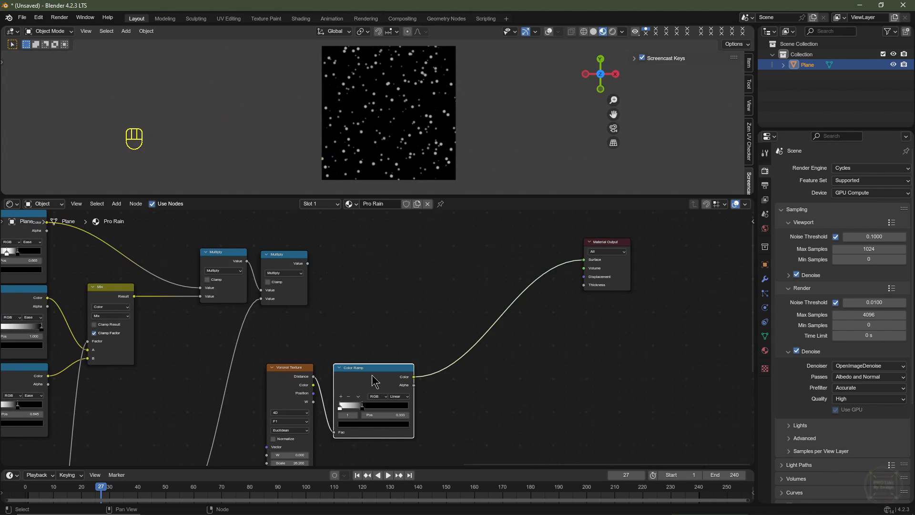
pyautogui.moveTo(316, 399); pyautogui.dragTo(292, 378, button='middle')
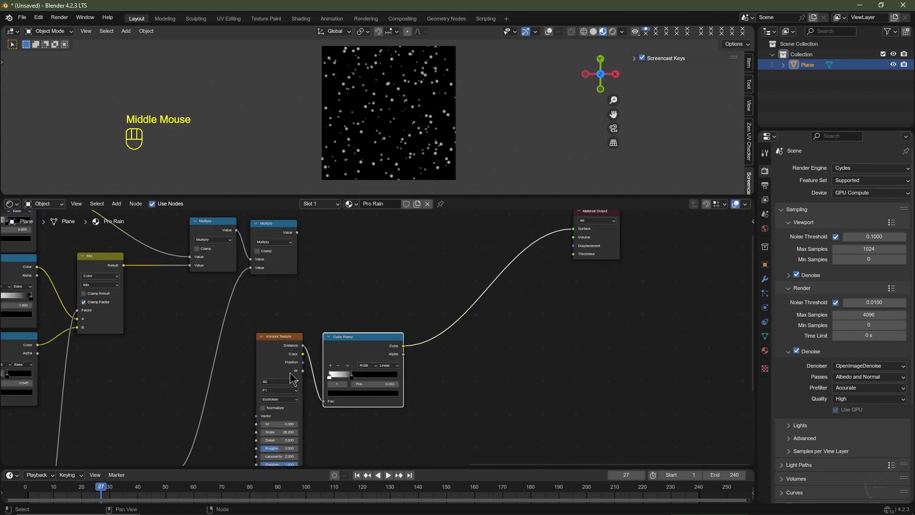
# Insert a duplicate of the second Multiply node between the Voronoi Color Ramp and Material Output, with the ramp feeding its second Value input.
pyautogui.doubleClick(363, 335)
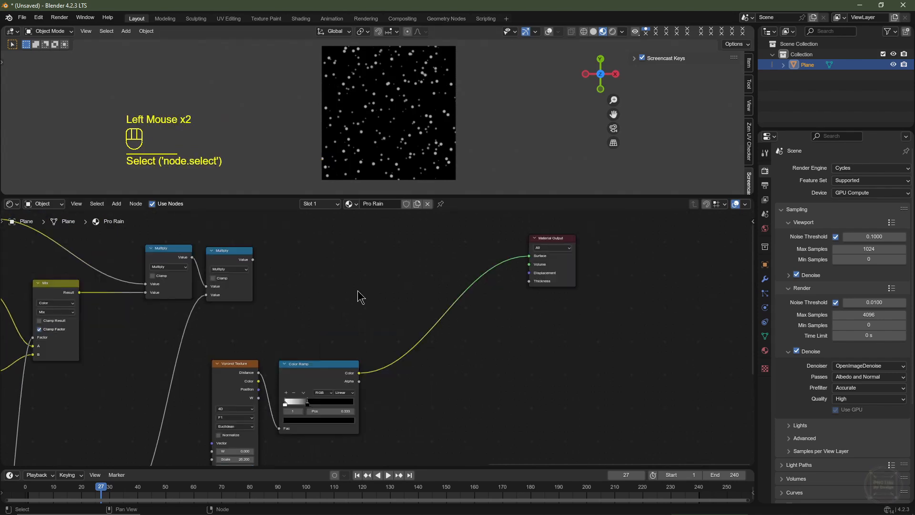
pyautogui.click(224, 261)
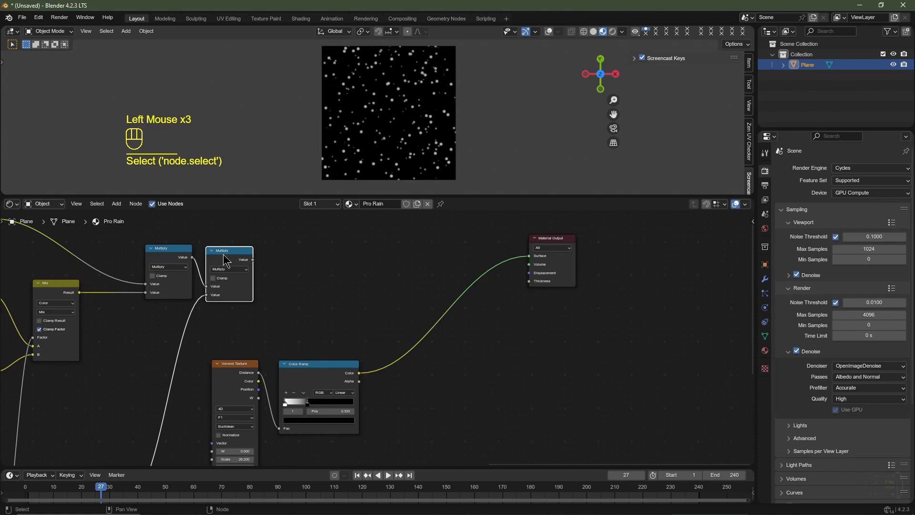
pyautogui.press('shift')
pyautogui.hotkey('shift', 'd')
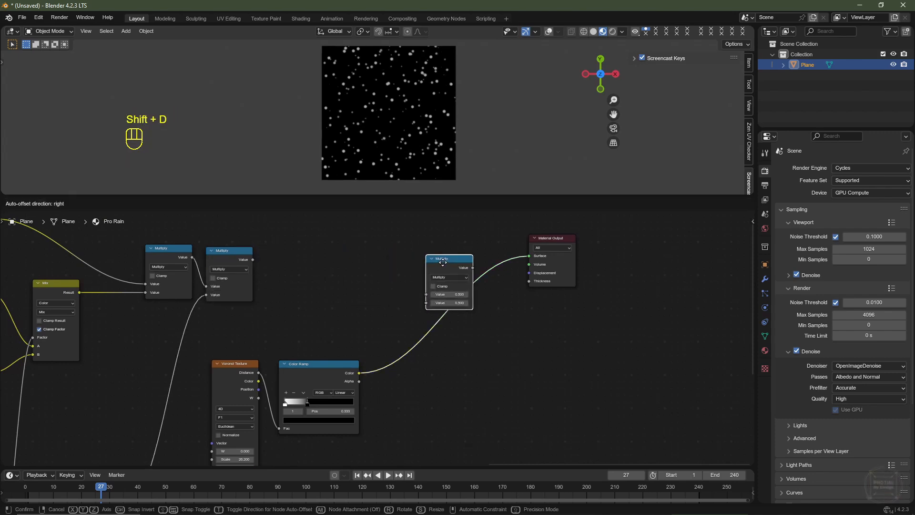
pyautogui.click(443, 260)
pyautogui.moveTo(426, 292); pyautogui.dragTo(426, 301)
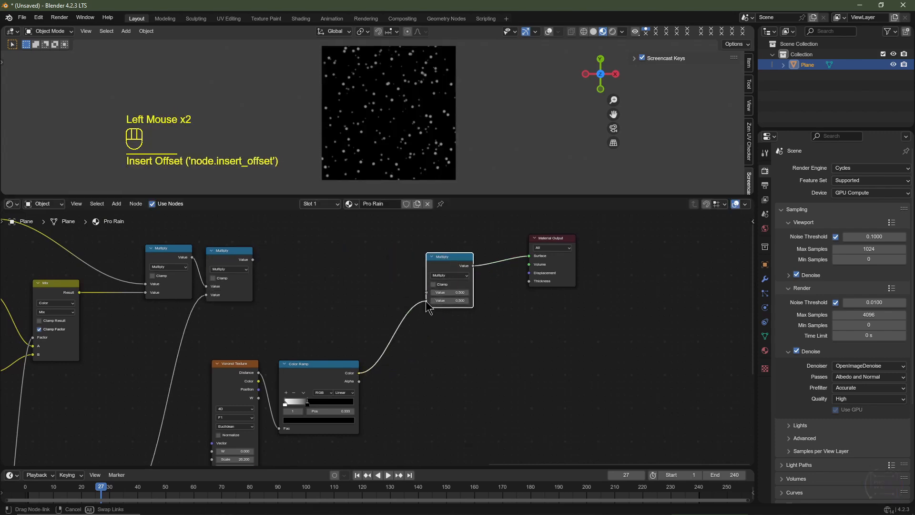
# Set the duplicated math node to Maximum and connect the second Multiply's output to its first Value input.
pyautogui.click(446, 274)
pyautogui.click(510, 302)
pyautogui.scroll(-1, 334, 276)
pyautogui.click(262, 265)
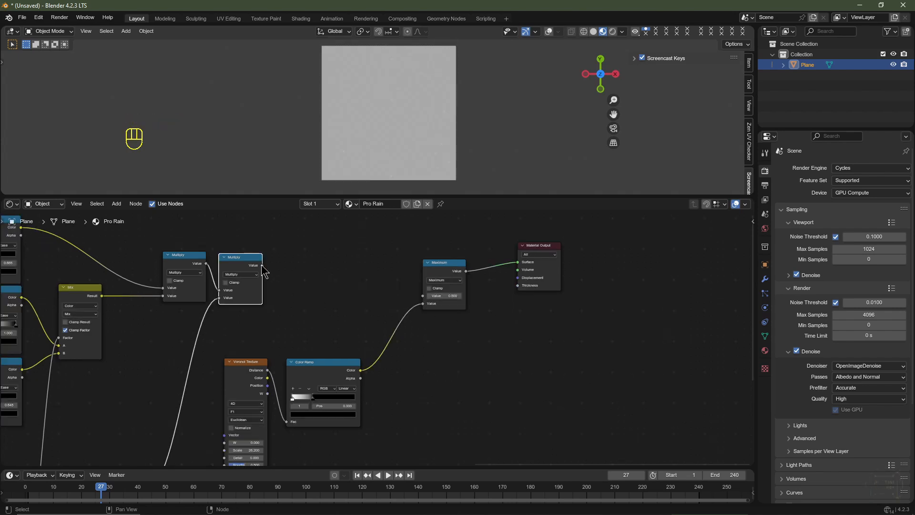
pyautogui.moveTo(262, 266)
pyautogui.mouseDown()
pyautogui.moveTo(270, 284)
pyautogui.moveTo(410, 289)
pyautogui.moveTo(427, 305)
pyautogui.moveTo(449, 273)
pyautogui.mouseUp()
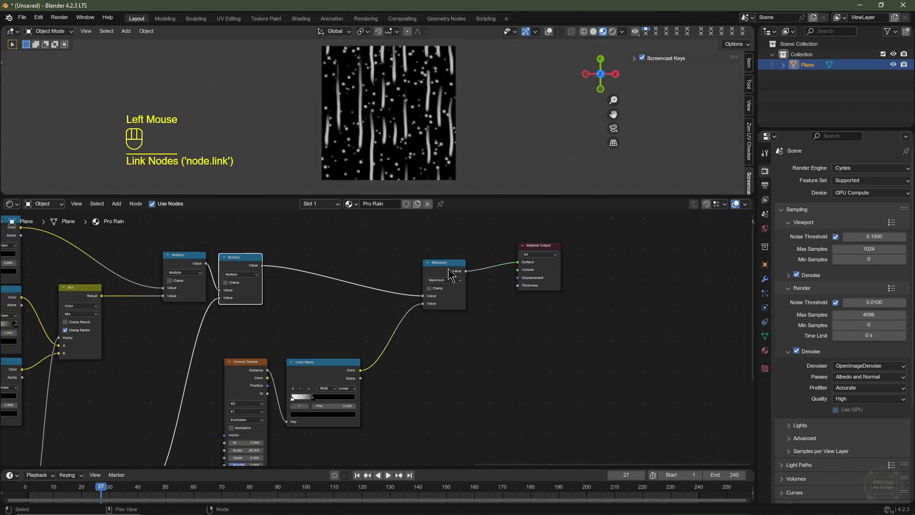
pyautogui.scroll(2, 432, 169)
pyautogui.scroll(-2, 427, 156)
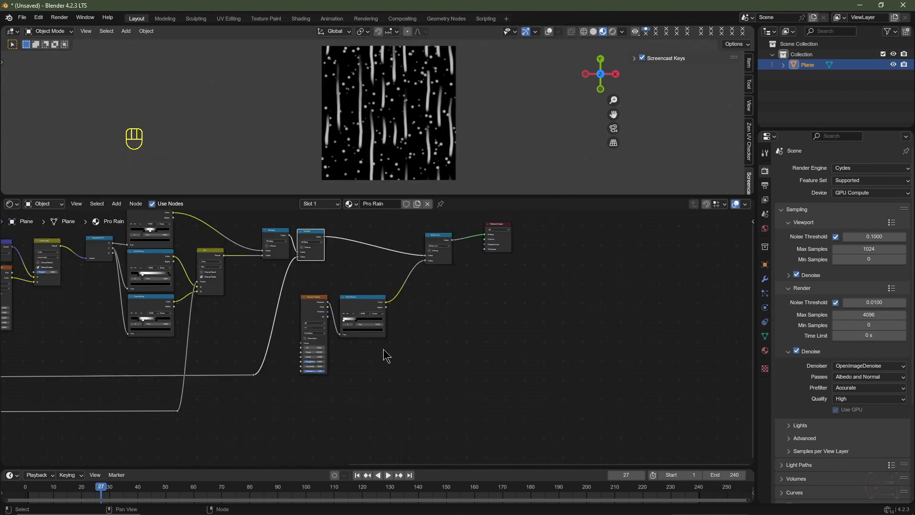
# Move the Voronoi Texture and its Color Ramp together to the empty space below the streak nodes.
pyautogui.scroll(1, 383, 349)
pyautogui.scroll(-2, 357, 337)
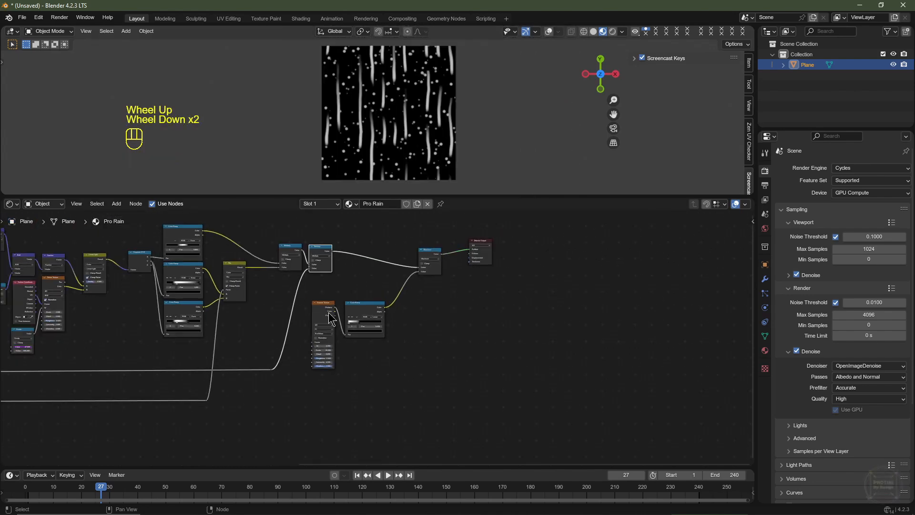
pyautogui.moveTo(319, 299); pyautogui.dragTo(367, 327)
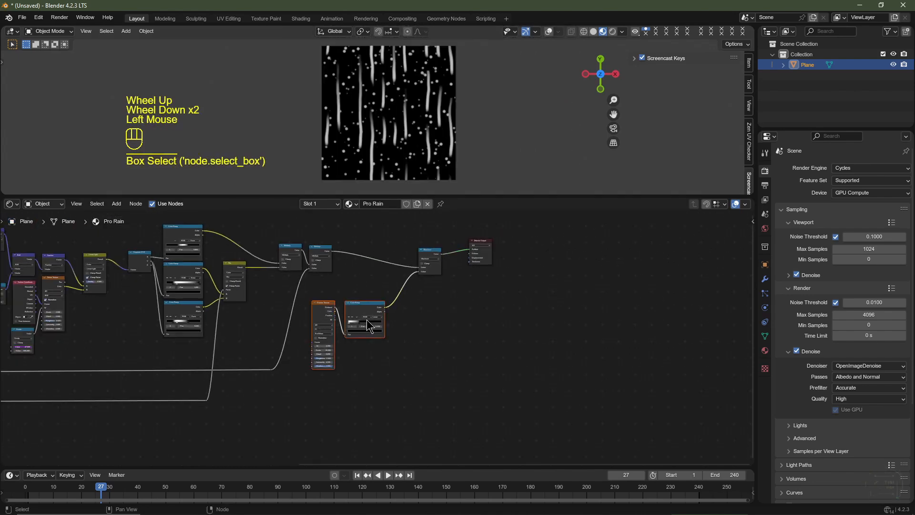
pyautogui.press('g')
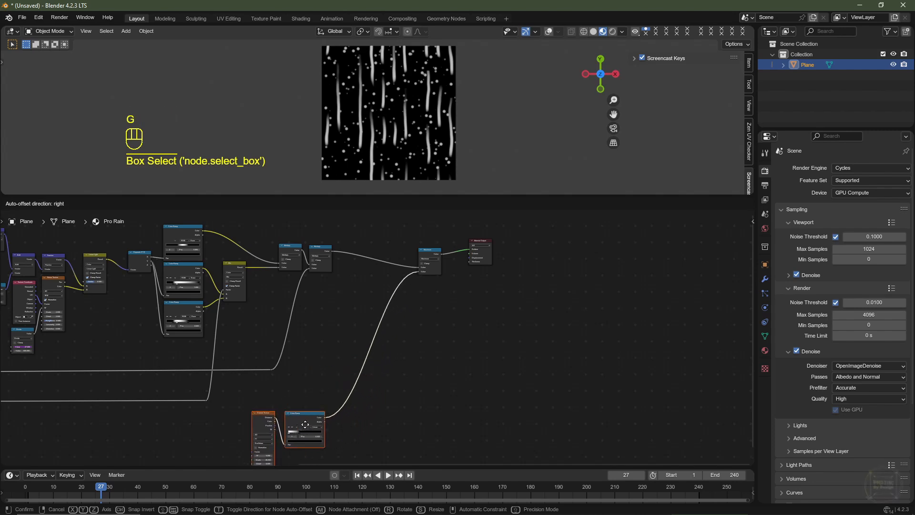
pyautogui.click(230, 438)
pyautogui.moveTo(230, 439); pyautogui.dragTo(389, 357, button='middle')
pyautogui.scroll(2, 292, 368)
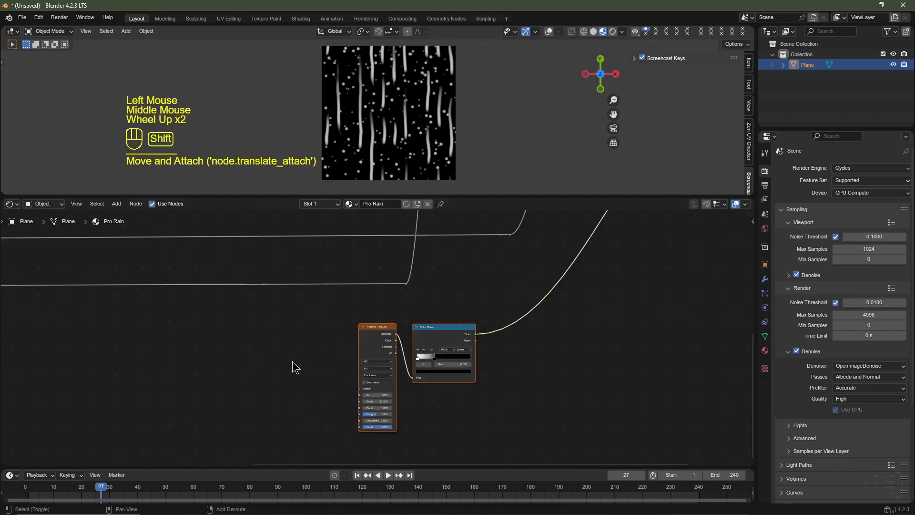
# Add a Texture Coordinate node beside the Voronoi Texture and connect its UV output to the texture's Vector input.
pyautogui.hotkey('shift', 'a')
pyautogui.moveTo(216, 357)
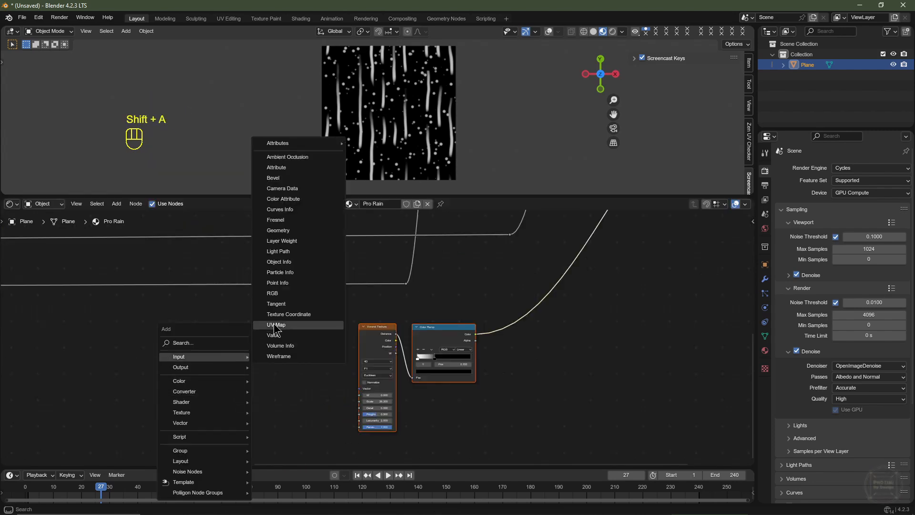
pyautogui.click(289, 315)
pyautogui.scroll(2, 324, 362)
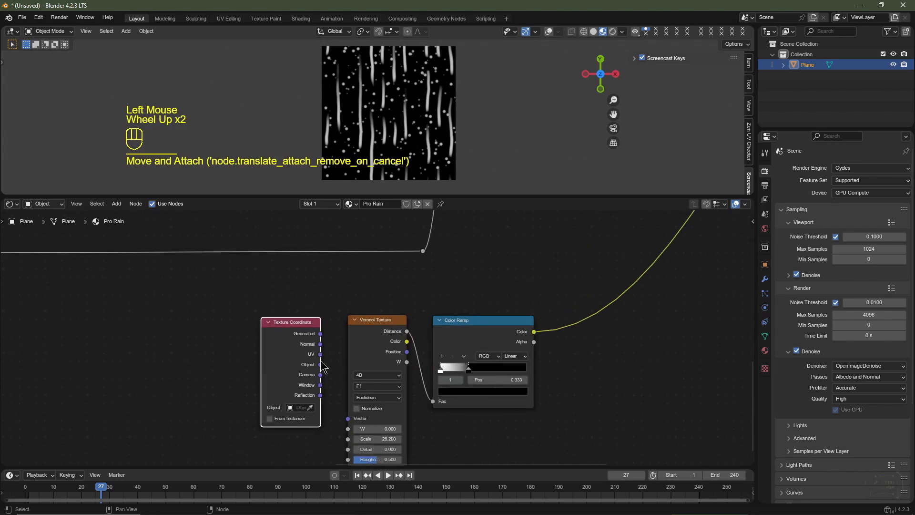
pyautogui.click(325, 363)
pyautogui.moveTo(320, 354); pyautogui.dragTo(356, 419)
pyautogui.hotkey('ctrl', 'shift', 'z')
# Set the Voronoi Texture's scale to 30 and inspect the droplets on the plane.
pyautogui.scroll(-5, 384, 391)
pyautogui.scroll(3, 384, 391)
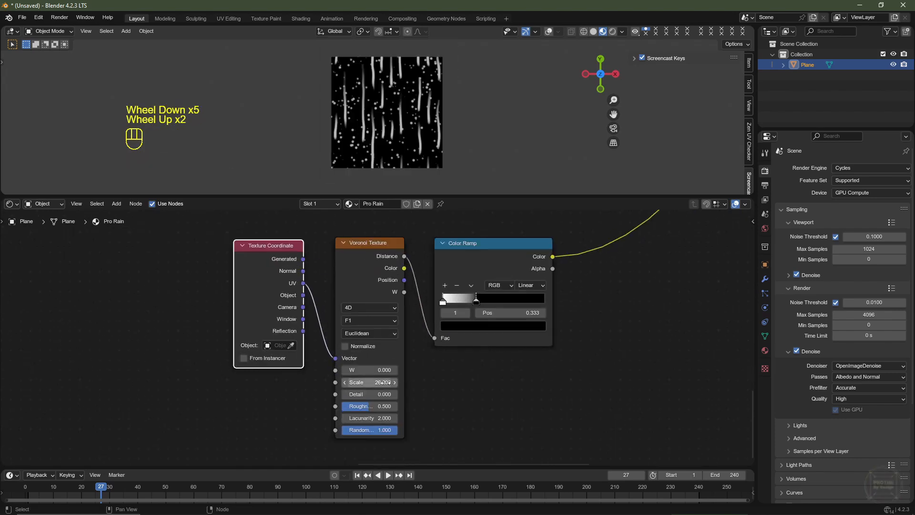
pyautogui.click(384, 392)
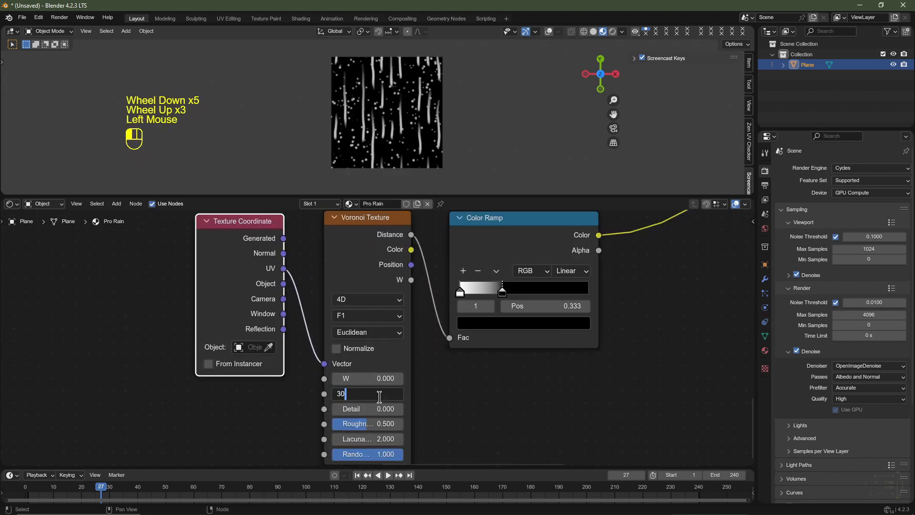
pyautogui.press('Return')
pyautogui.scroll(2, 399, 85)
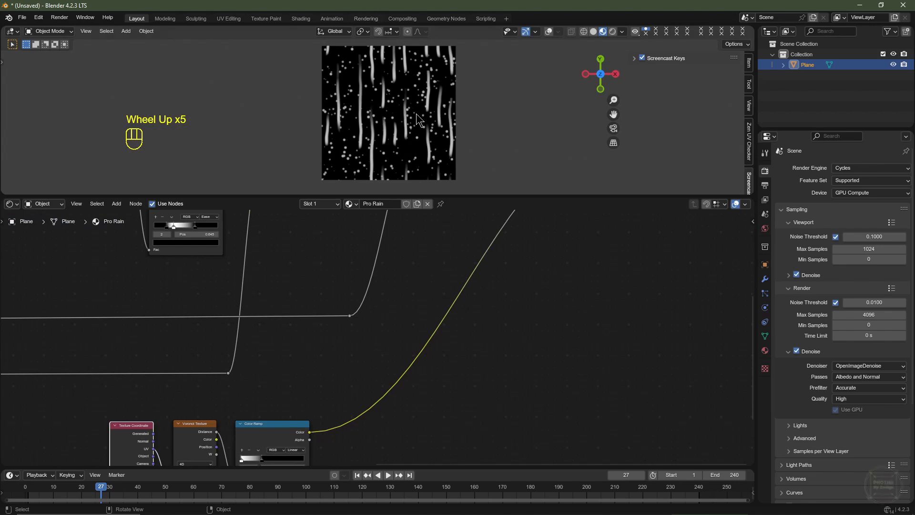
pyautogui.scroll(2, 435, 119)
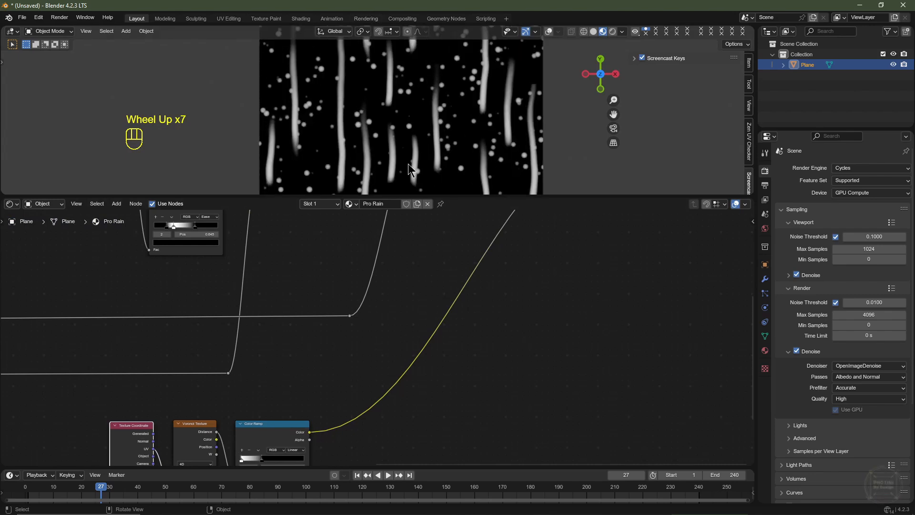
pyautogui.scroll(-3, 416, 111)
# Move the new Texture Coordinate node farther left to make room before the Voronoi Texture.
pyautogui.moveTo(357, 327); pyautogui.dragTo(380, 307, button='middle')
pyautogui.moveTo(185, 432); pyautogui.dragTo(348, 335, button='middle')
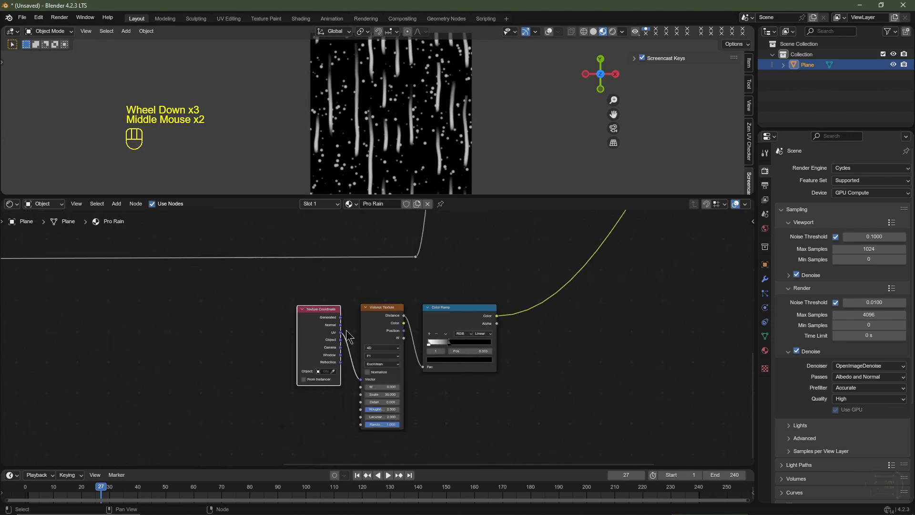
pyautogui.click(324, 318)
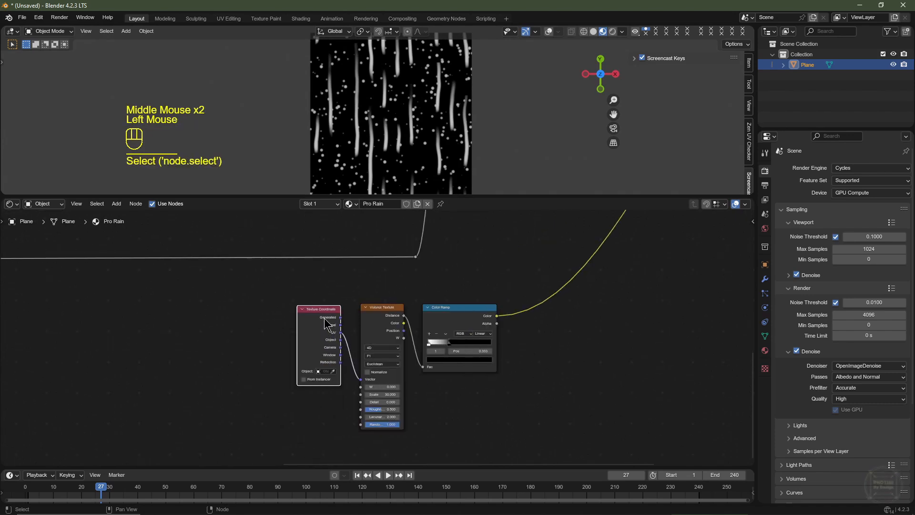
pyautogui.press('g')
pyautogui.click(197, 318)
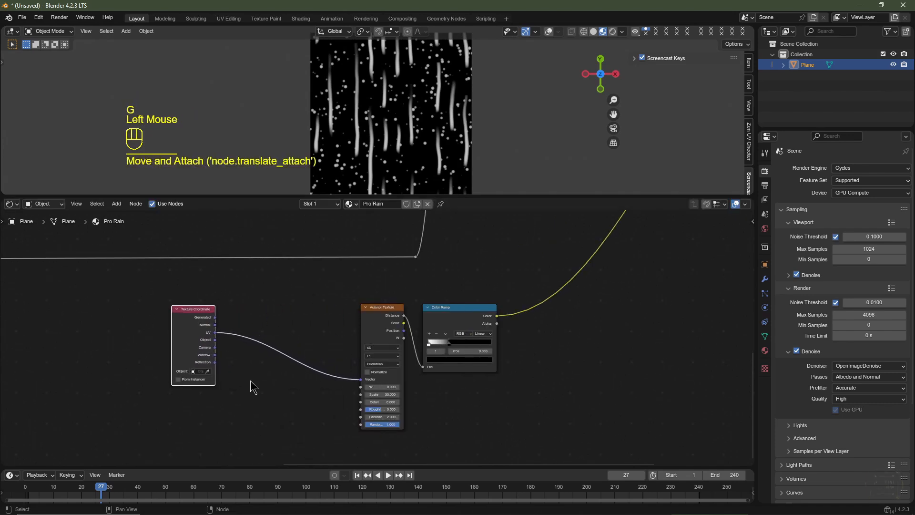
# Add a 4D Noise Texture below the Texture Coordinate to Voronoi link and feed its Vector input from UV.
pyautogui.hotkey('shift', 'a')
pyautogui.moveTo(236, 422)
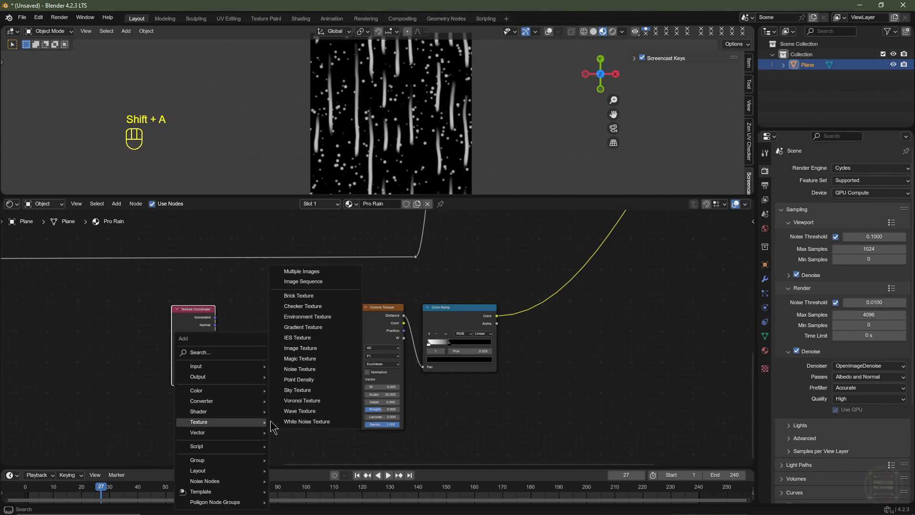
pyautogui.click(314, 372)
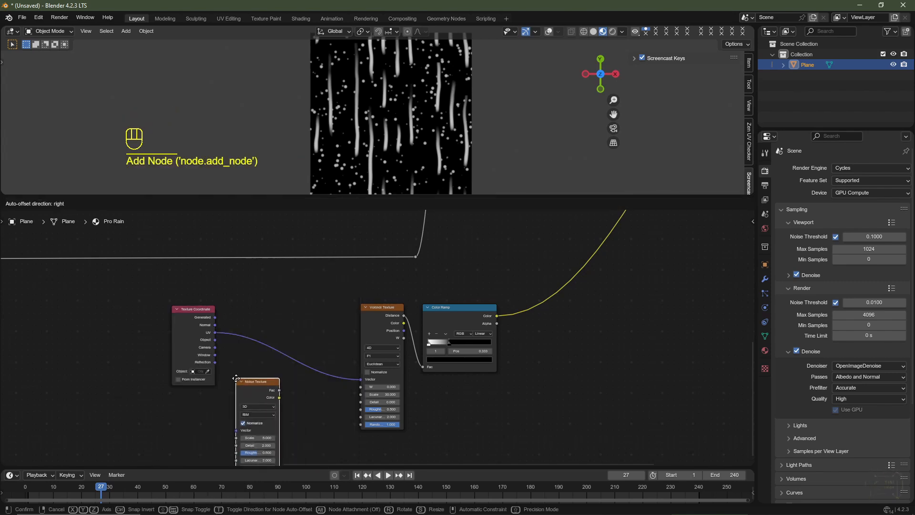
pyautogui.click(236, 377)
pyautogui.moveTo(237, 377); pyautogui.dragTo(238, 339, button='middle')
pyautogui.click(259, 368)
pyautogui.click(254, 405)
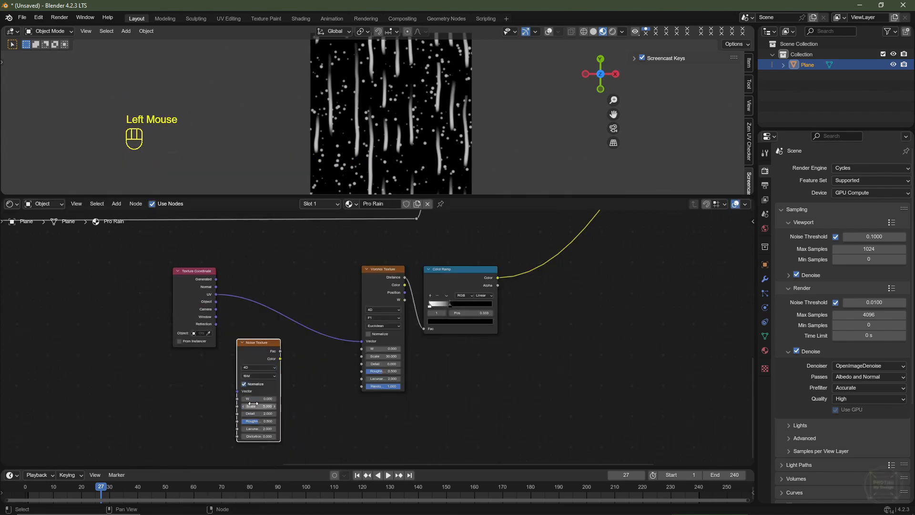
pyautogui.moveTo(217, 294); pyautogui.dragTo(237, 390)
pyautogui.moveTo(255, 345); pyautogui.dragTo(254, 339)
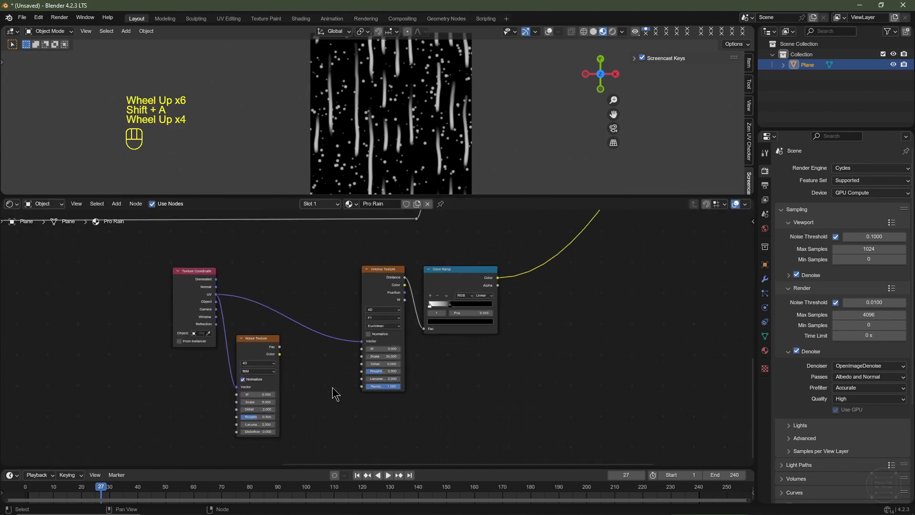
# Insert a Mix Color node set to Linear Light before the Voronoi Texture and connect the Noise Texture's Color to input B.
pyautogui.hotkey('shift', 'a')
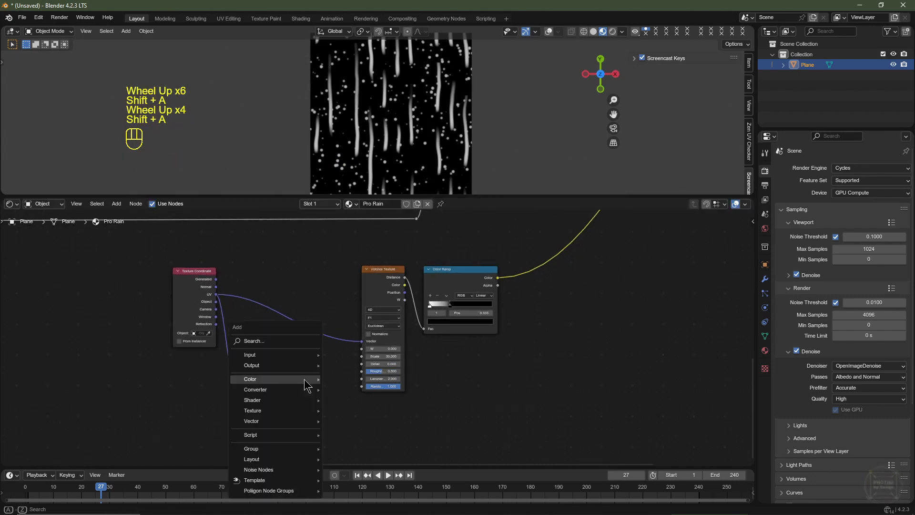
pyautogui.moveTo(304, 379)
pyautogui.click(352, 431)
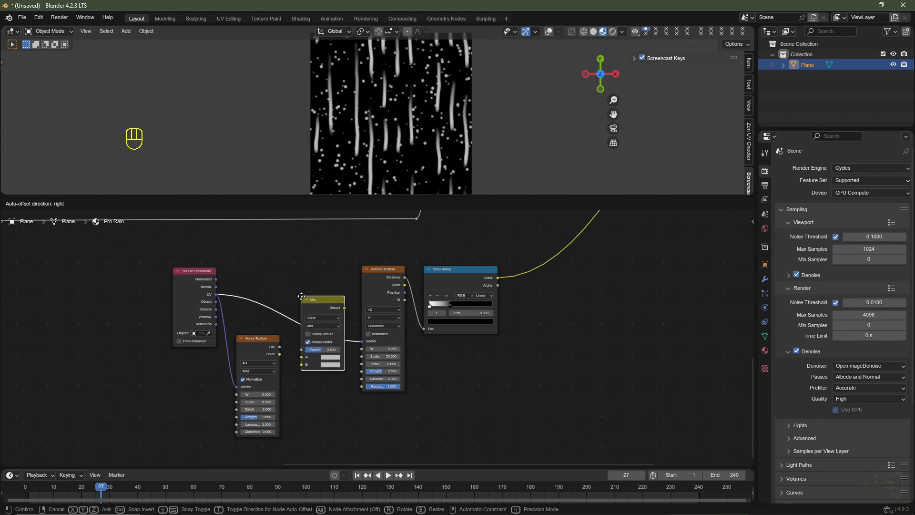
pyautogui.click(301, 296)
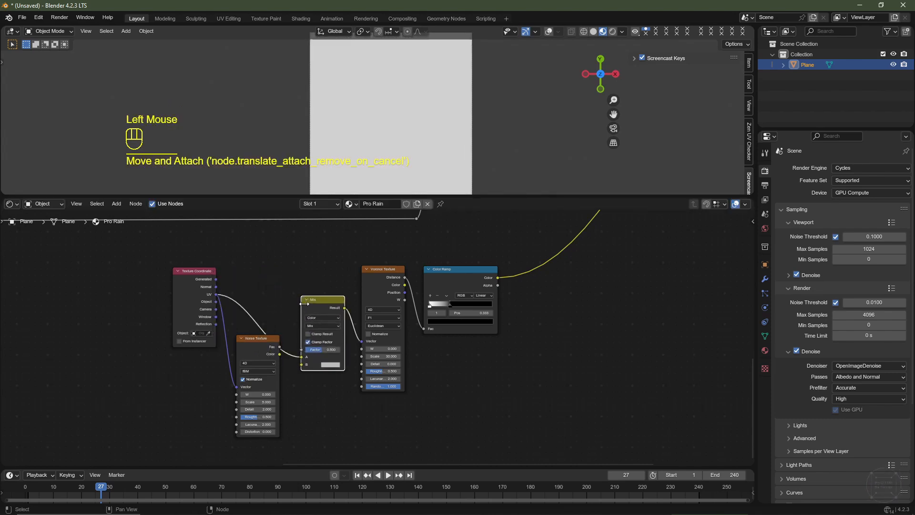
pyautogui.click(327, 327)
pyautogui.click(376, 348)
pyautogui.moveTo(281, 361); pyautogui.dragTo(324, 350)
# Try a Noise Texture scale of 10 with a Linear Light mix factor of 0.05 on the droplets.
pyautogui.scroll(3, 430, 144)
pyautogui.click(348, 403)
pyautogui.moveTo(339, 406); pyautogui.dragTo(334, 370, button='middle')
pyautogui.scroll(2, 321, 390)
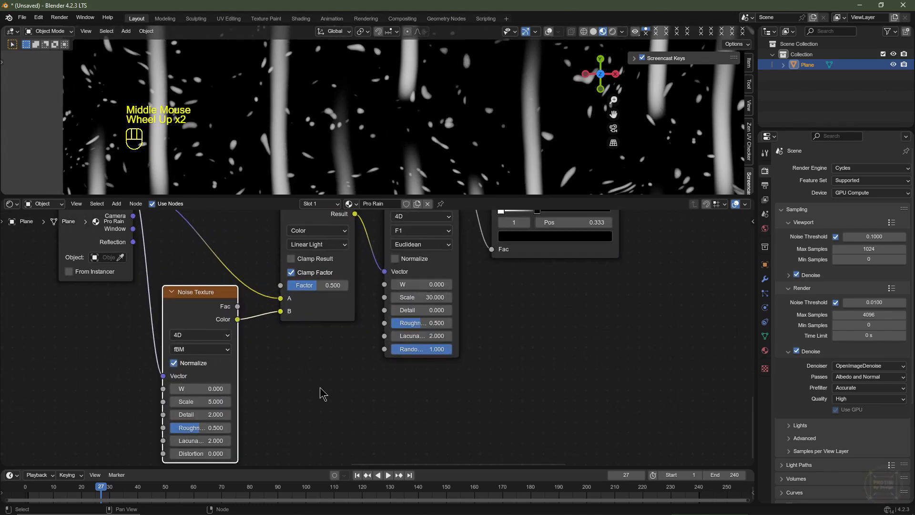
pyautogui.click(208, 402)
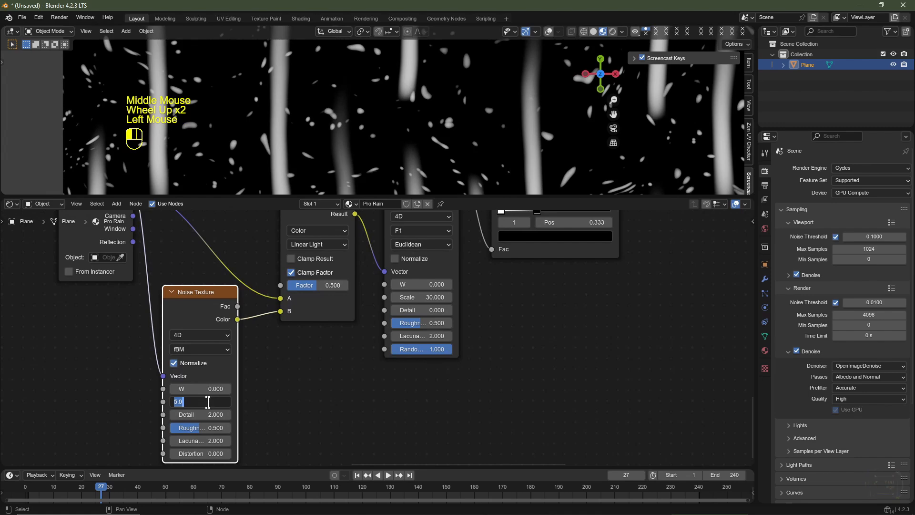
pyautogui.write('10')
pyautogui.press('Return')
pyautogui.moveTo(329, 285); pyautogui.dragTo(302, 285)
pyautogui.click(307, 285)
pyautogui.write('.0')
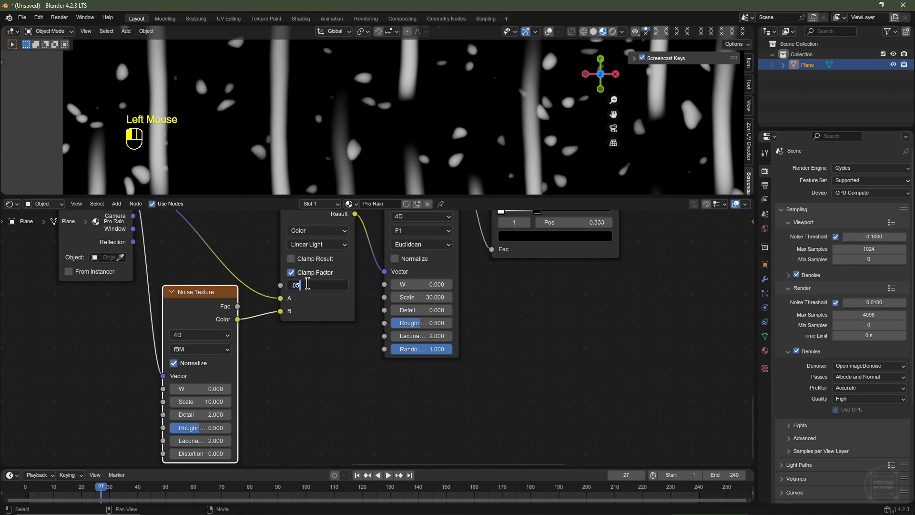
pyautogui.press('Return')
# Set the droplet Noise Texture's scale to 20 and the Linear Light mix factor to 0.025.
pyautogui.click(197, 401)
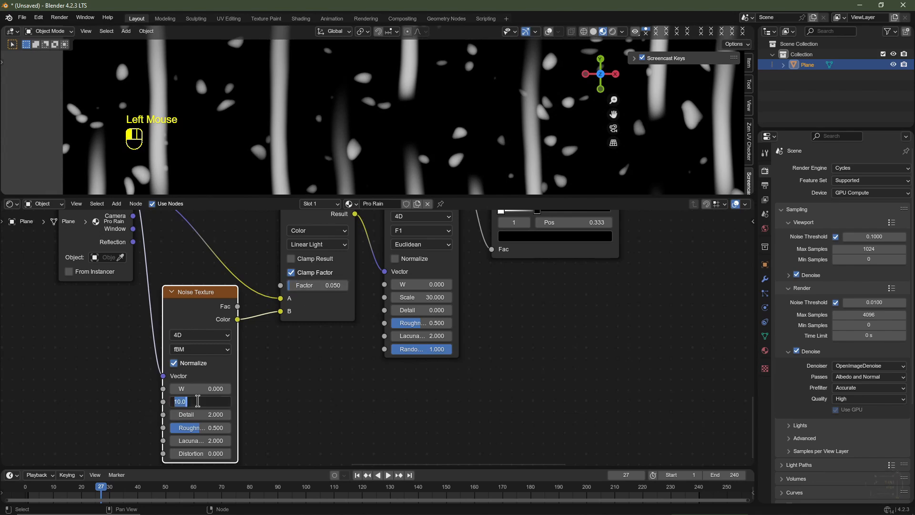
pyautogui.press('Return')
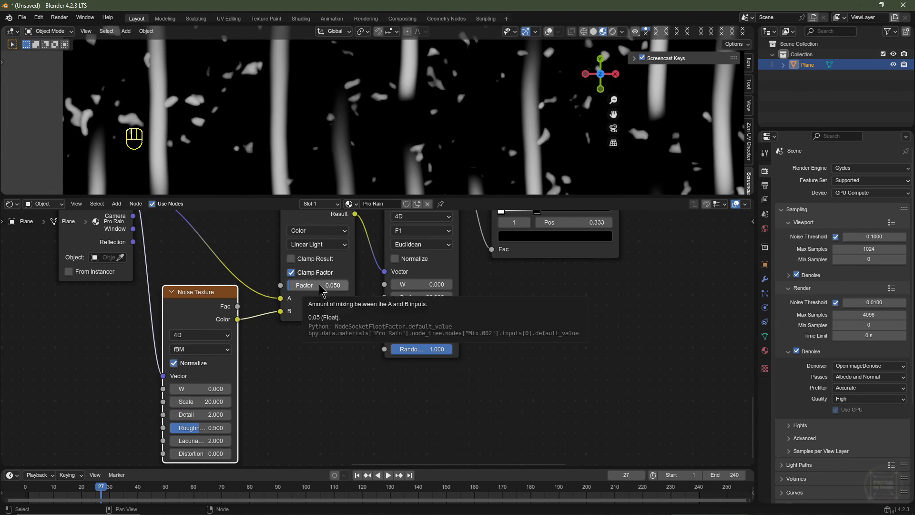
pyautogui.click(319, 286)
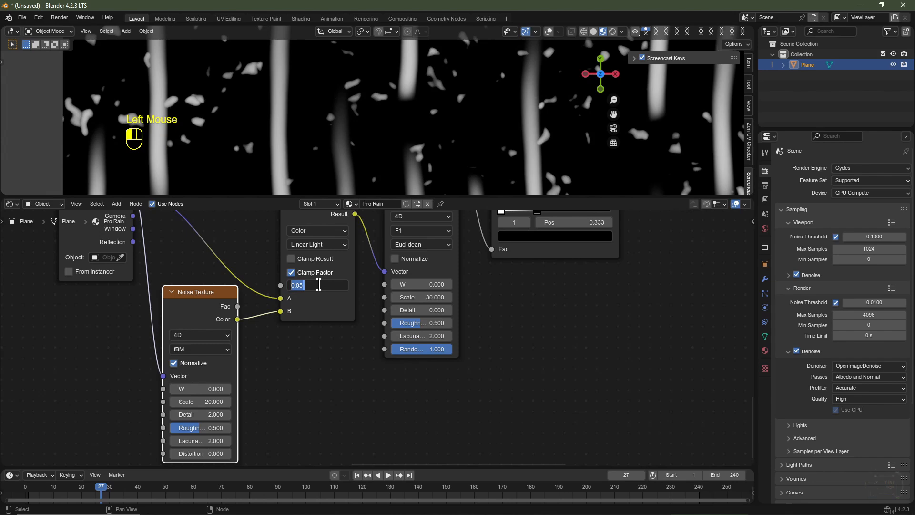
pyautogui.write('.025')
pyautogui.press('Return')
pyautogui.scroll(-5, 518, 127)
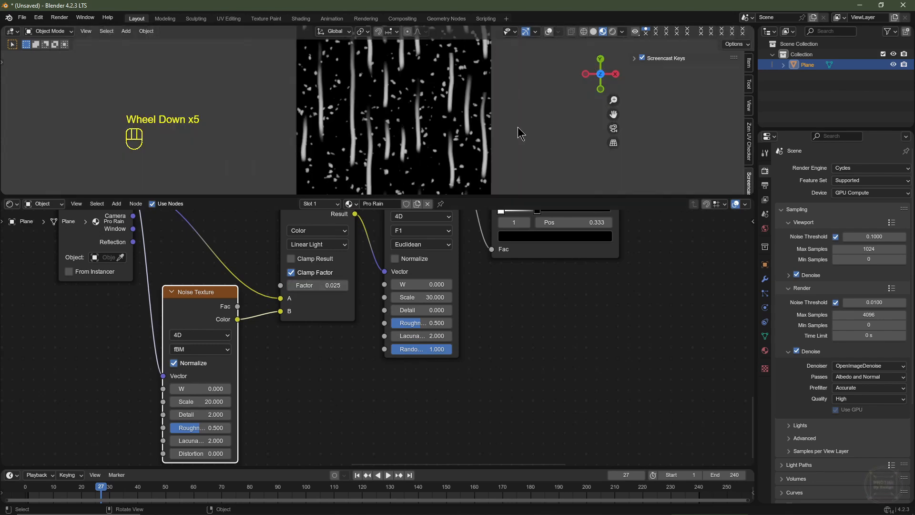
# Scrub the Noise Texture's W value to preview the droplet distortion, and cancel the change.
pyautogui.scroll(2, 517, 127)
pyautogui.keyDown('shift'); pyautogui.moveTo(202, 389); pyautogui.dragTo(233, 390); pyautogui.keyUp('shift')
pyautogui.keyDown('shift'); pyautogui.rightClick(202, 389); pyautogui.keyUp('shift')
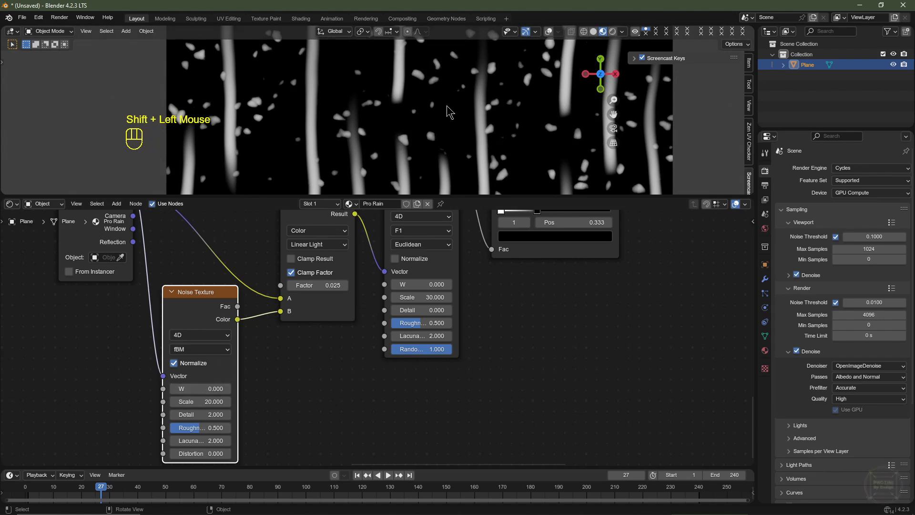
# Add a Math node beside the droplet Noise Texture and set its operation to Divide.
pyautogui.moveTo(243, 365); pyautogui.dragTo(424, 346, button='middle')
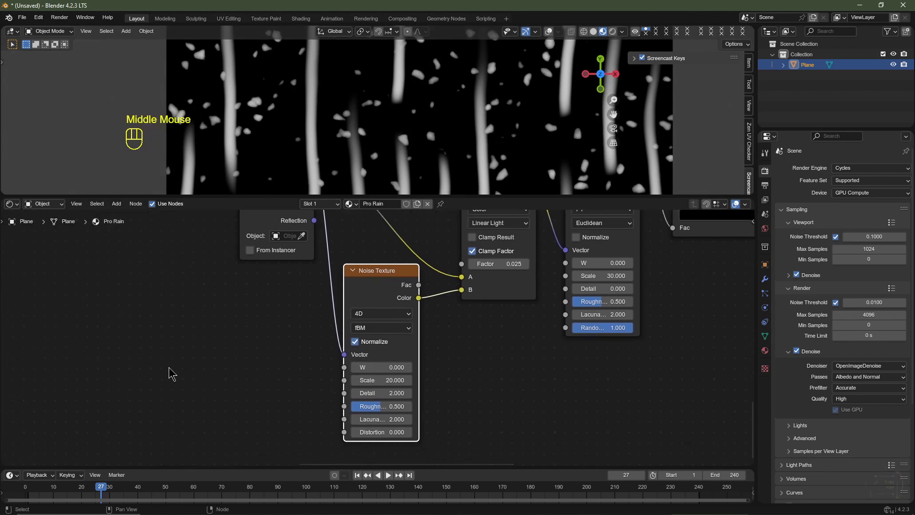
pyautogui.hotkey('shift', 'a')
pyautogui.moveTo(163, 385)
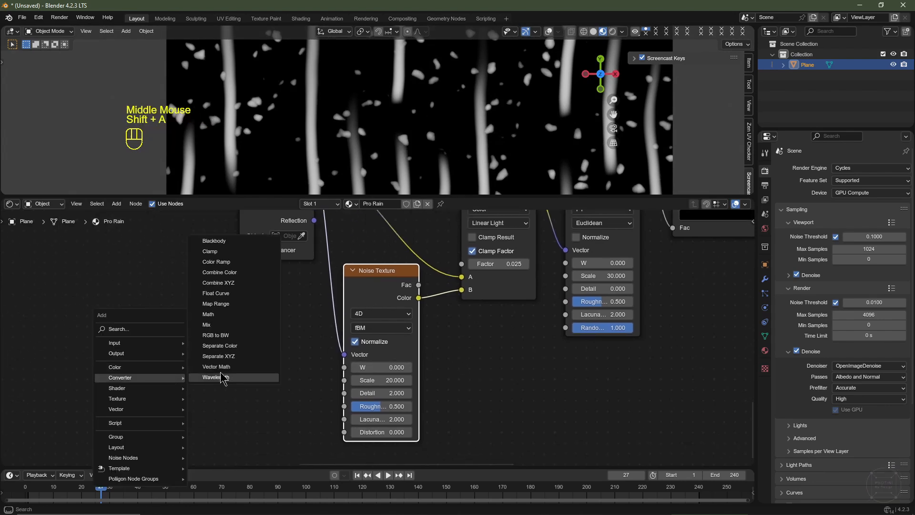
pyautogui.click(231, 323)
pyautogui.click(253, 365)
pyautogui.click(253, 362)
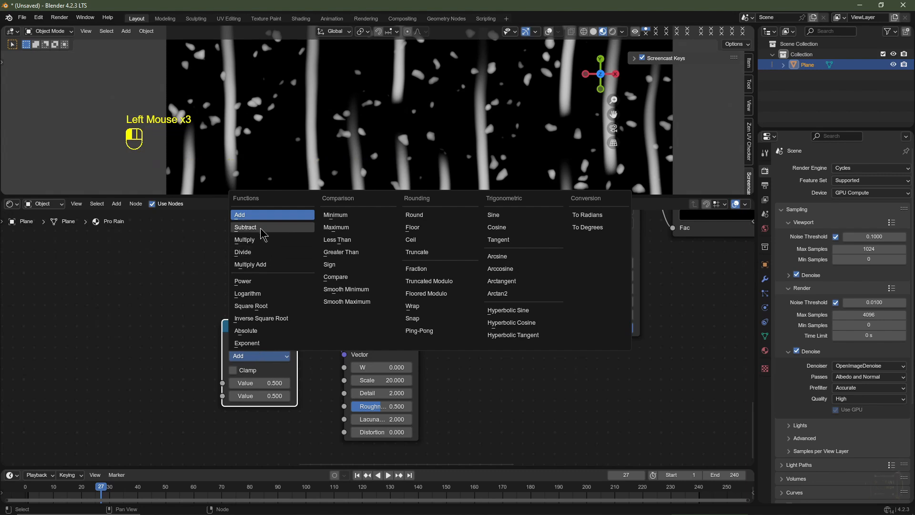
pyautogui.click(258, 262)
# Divide the #frame driver by 500 in the Divide node and connect its result to the droplet Noise Texture's W input.
pyautogui.click(256, 382)
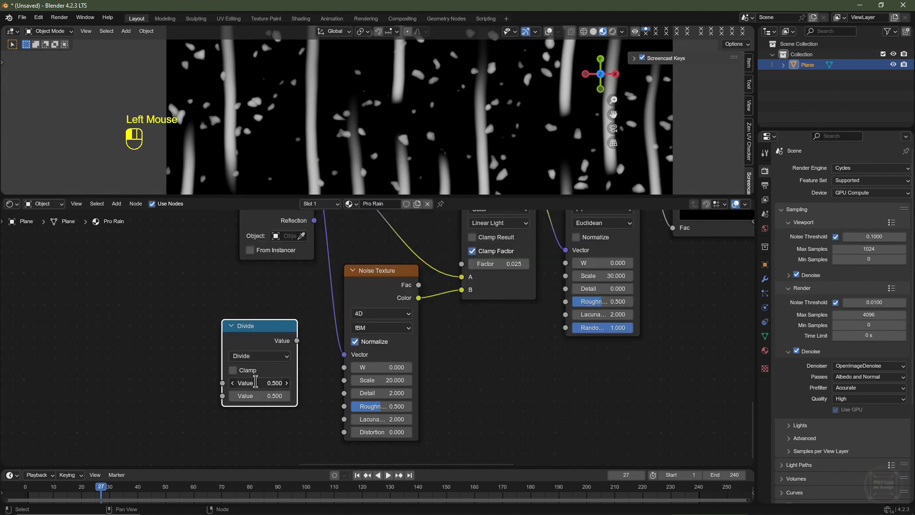
pyautogui.write('#frame')
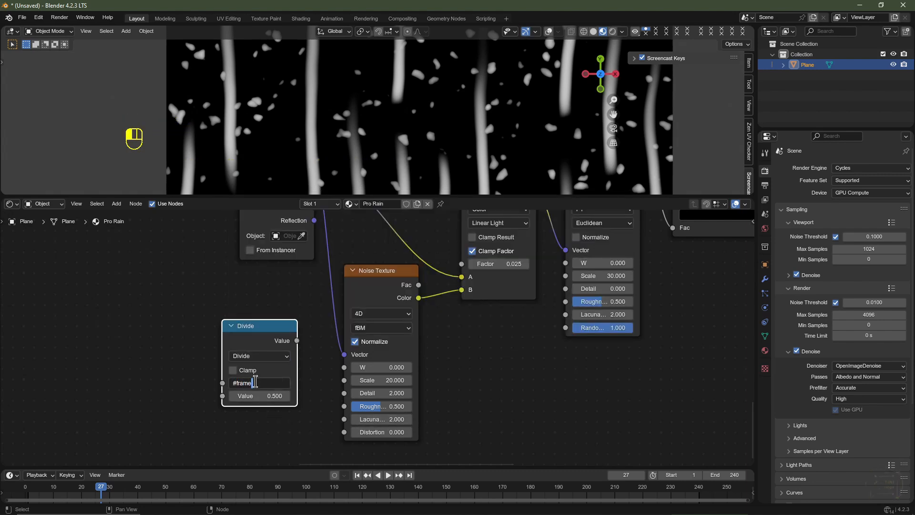
pyautogui.press('Return')
pyautogui.click(257, 394)
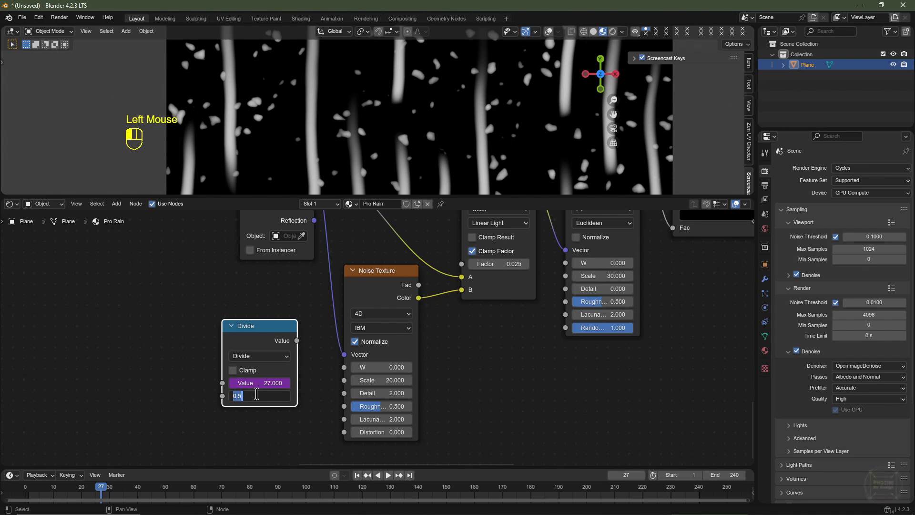
pyautogui.write('500')
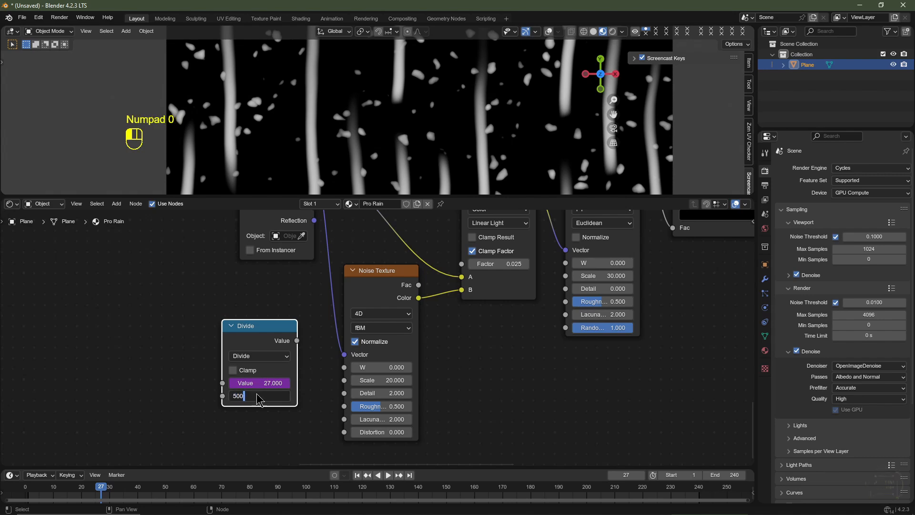
pyautogui.press('Return')
pyautogui.moveTo(296, 341); pyautogui.dragTo(344, 367)
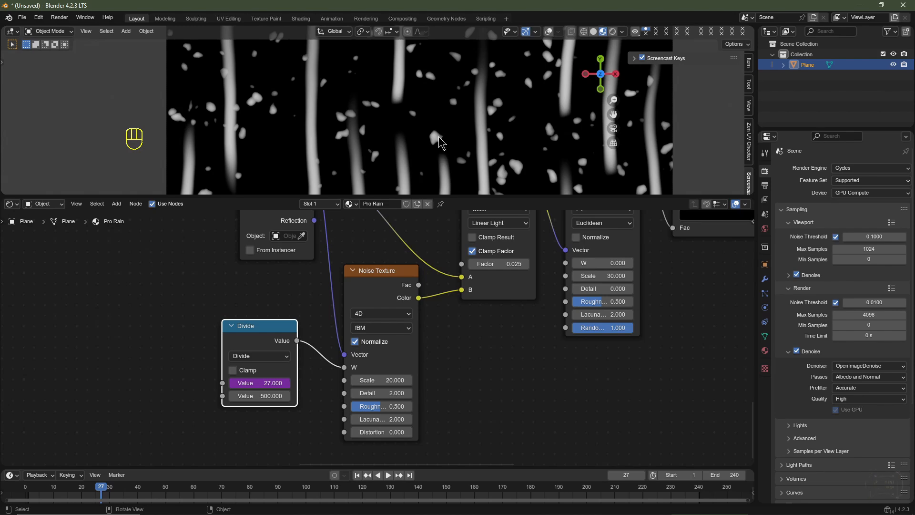
# Set the Divide node's second value to 1000 and play the animation to judge the drop movement speed.
pyautogui.press('space')
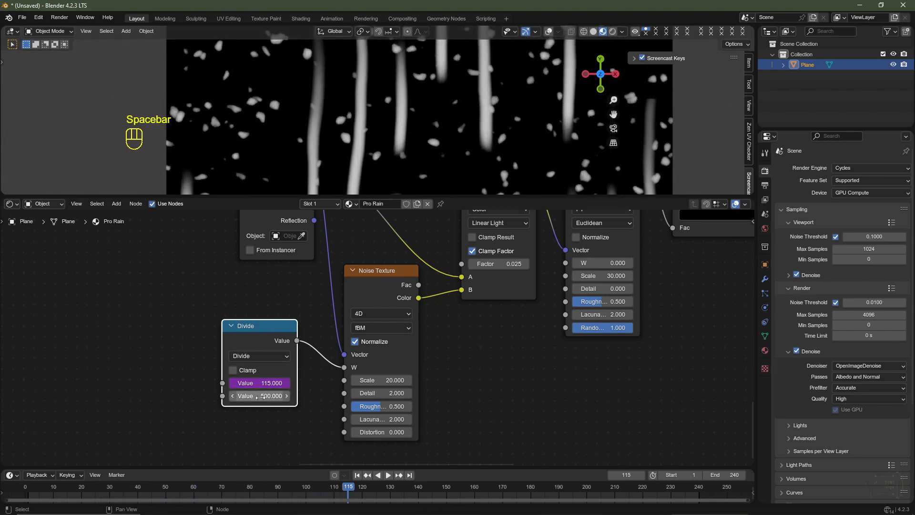
pyautogui.click(253, 396)
pyautogui.write('10')
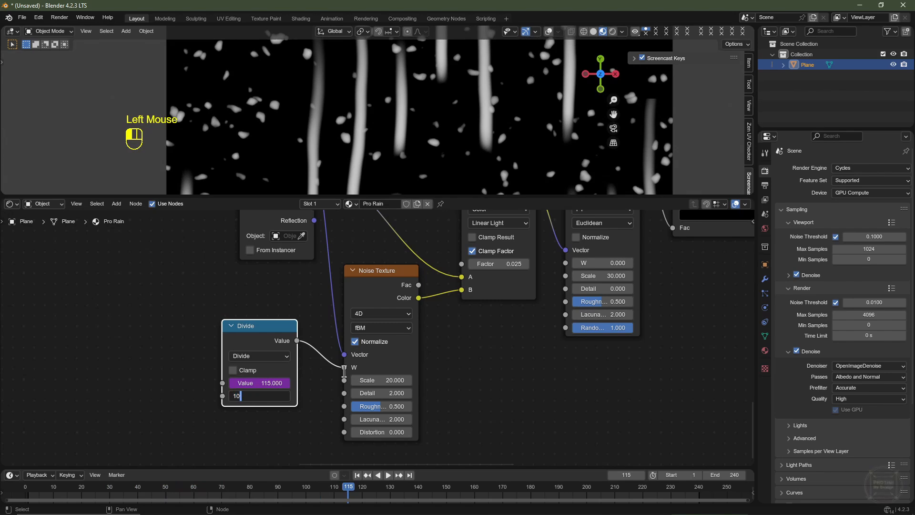
pyautogui.write('00')
pyautogui.press('Return')
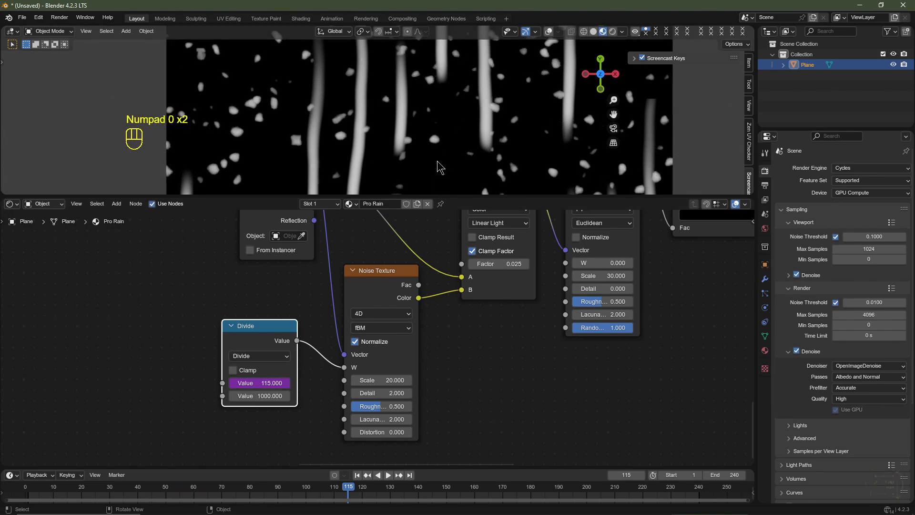
pyautogui.press('space')
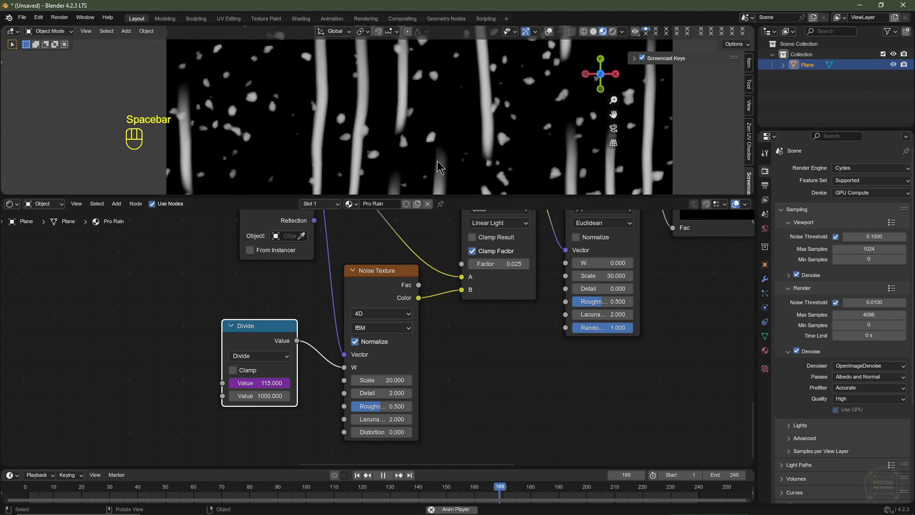
pyautogui.press('space')
# Set the Divide node's second value to 10000 and play the animation to check the slower drop distortion up close.
pyautogui.click(261, 396)
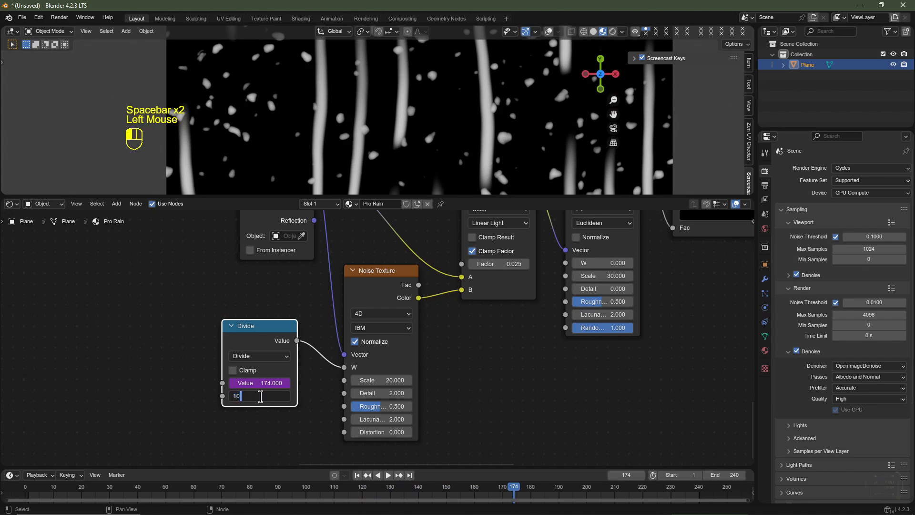
pyautogui.write('10000')
pyautogui.press('Return')
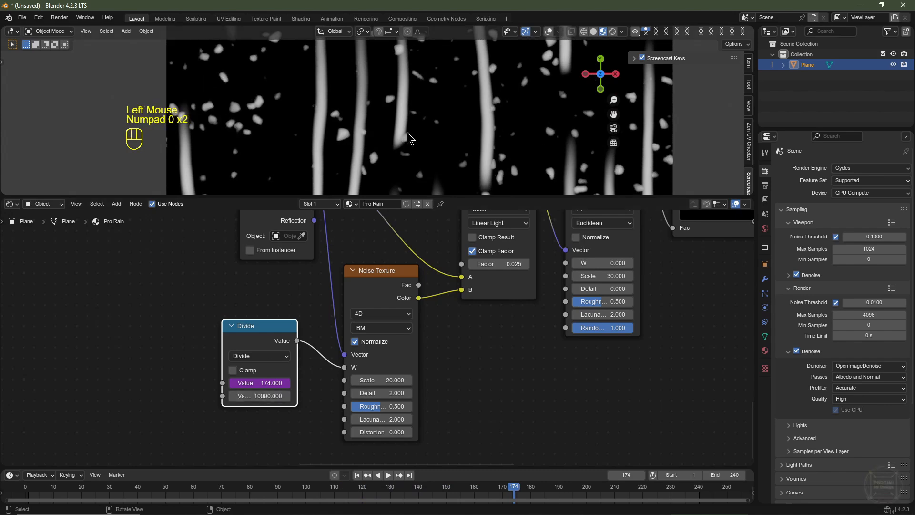
pyautogui.press('space')
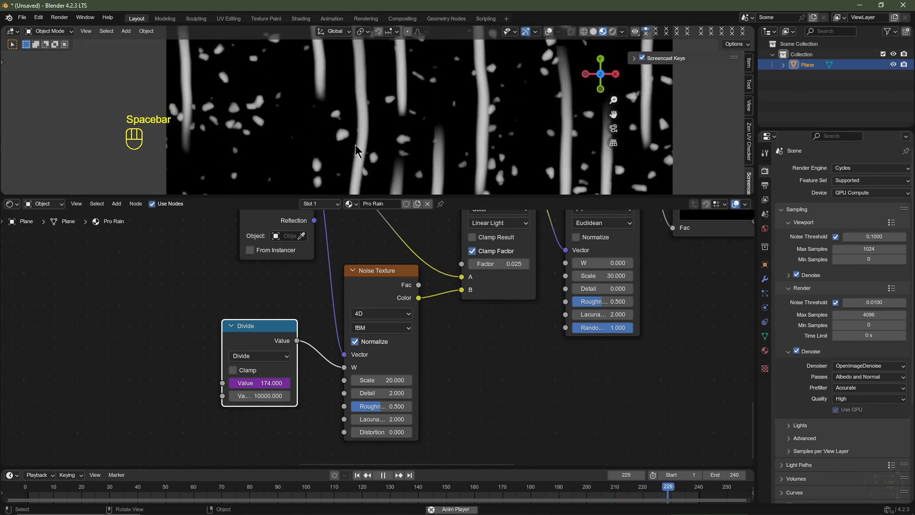
pyautogui.scroll(3, 395, 148)
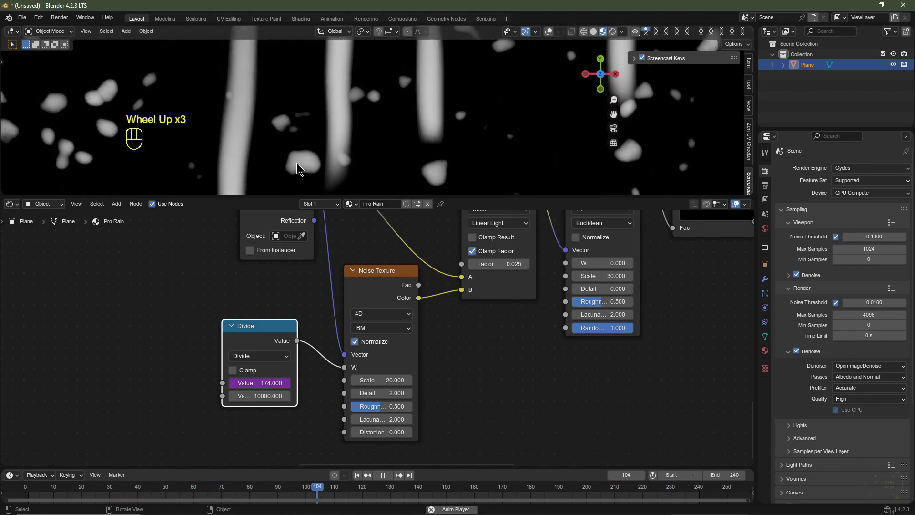
pyautogui.press('space')
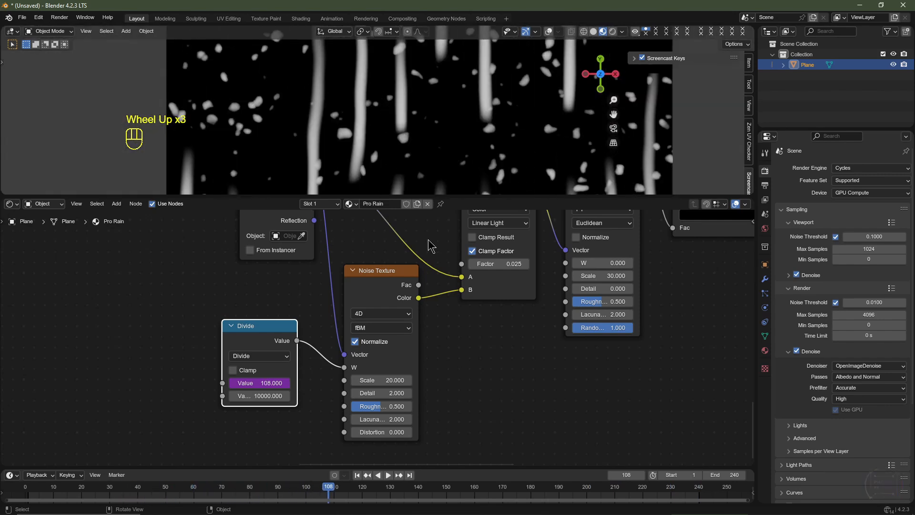
# Set the Detail of the Noise Texture driven by the Divide node to 4.
pyautogui.click(389, 394)
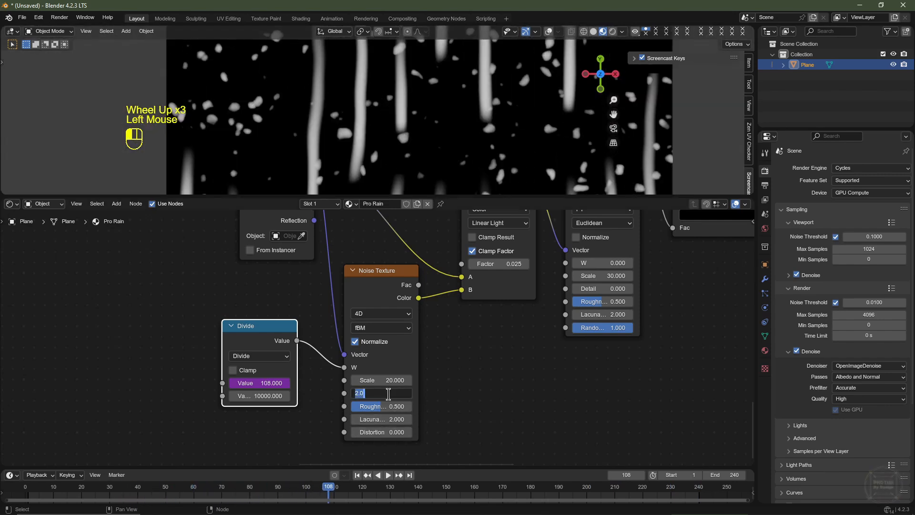
pyautogui.write('4')
pyautogui.press('Return')
# Link the Divide node's Value output to the W input of the 4D Voronoi Texture as well.
pyautogui.scroll(4, 379, 136)
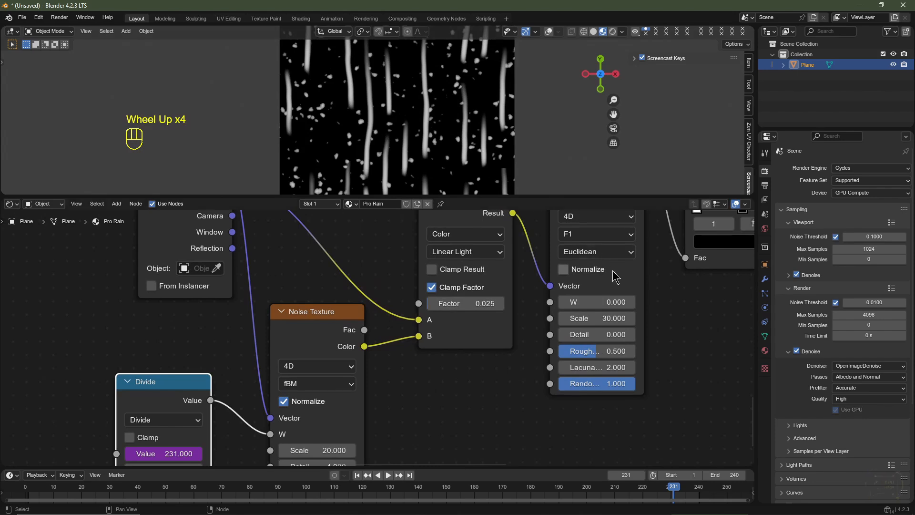
pyautogui.moveTo(598, 302)
pyautogui.keyDown('shift'); pyautogui.mouseDown()
pyautogui.moveTo(674, 302)
pyautogui.moveTo(598, 302)
pyautogui.mouseUp(); pyautogui.keyUp('shift')
pyautogui.moveTo(259, 406); pyautogui.dragTo(252, 346, button='middle')
pyautogui.moveTo(155, 321)
pyautogui.mouseDown()
pyautogui.moveTo(152, 304)
pyautogui.moveTo(152, 323)
pyautogui.mouseUp()
pyautogui.moveTo(221, 340); pyautogui.dragTo(172, 374, button='right')
pyautogui.click(102, 359)
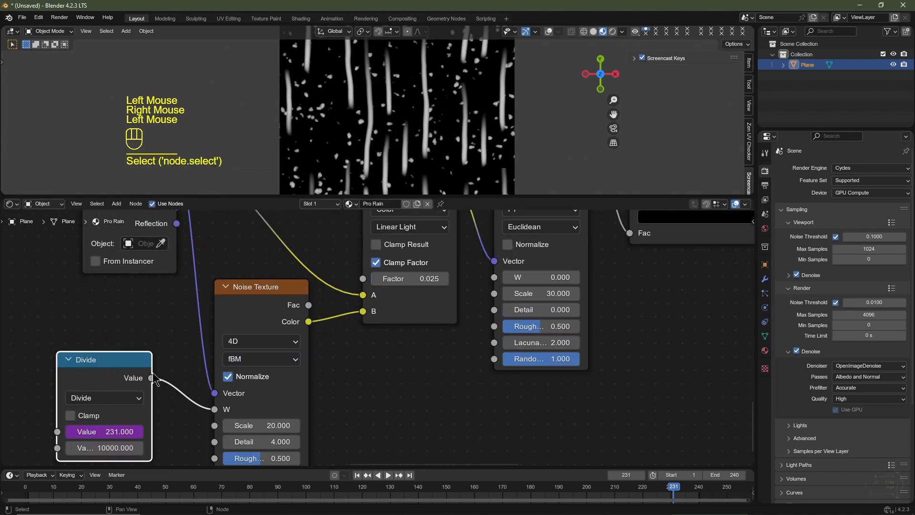
pyautogui.moveTo(153, 379); pyautogui.dragTo(495, 277)
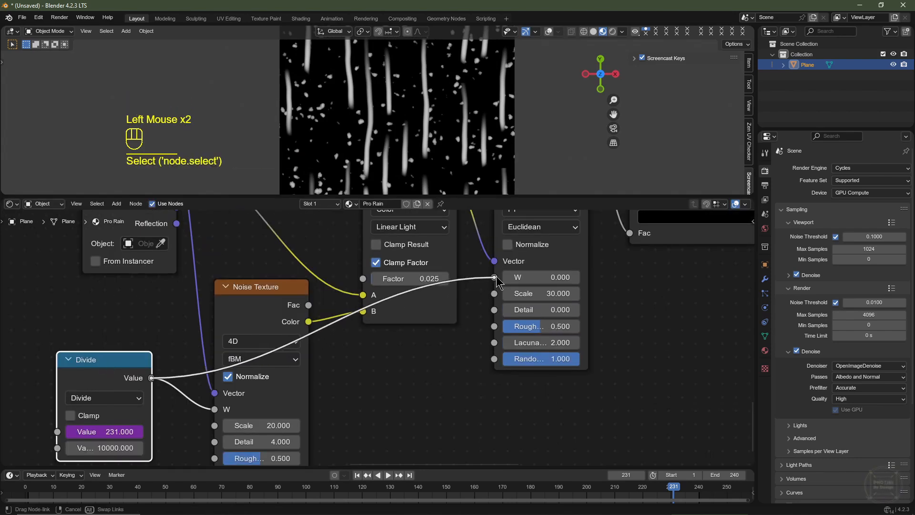
# Play the animation and examine how the static drops change shape up close.
pyautogui.moveTo(592, 265); pyautogui.dragTo(563, 332, button='middle')
pyautogui.scroll(2, 424, 309)
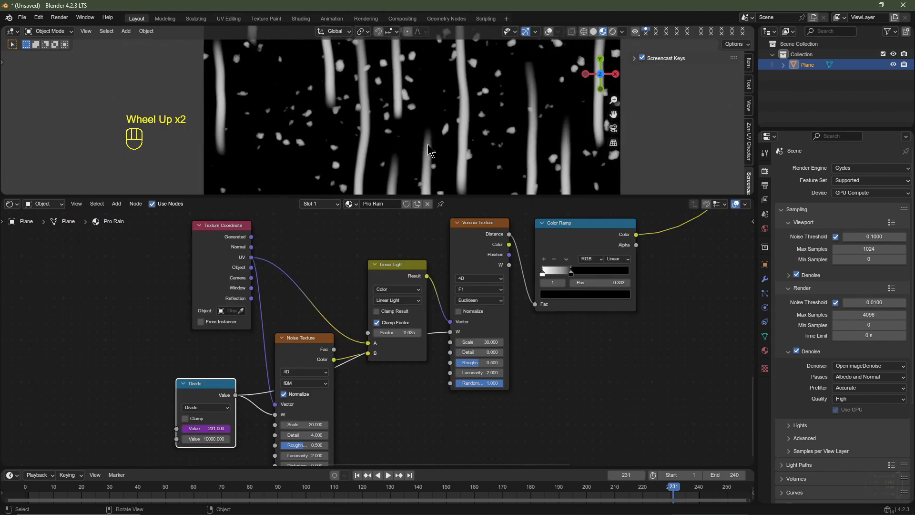
pyautogui.press('space')
pyautogui.scroll(1, 437, 141)
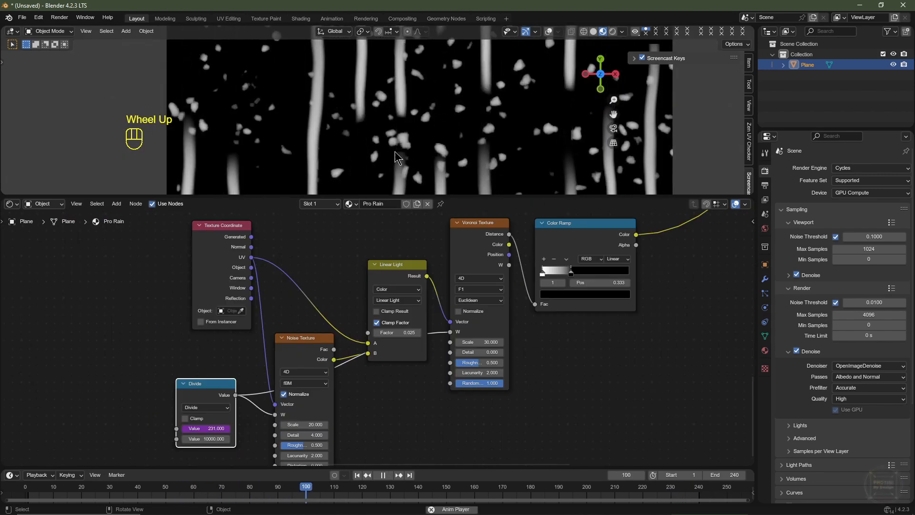
pyautogui.scroll(1, 470, 139)
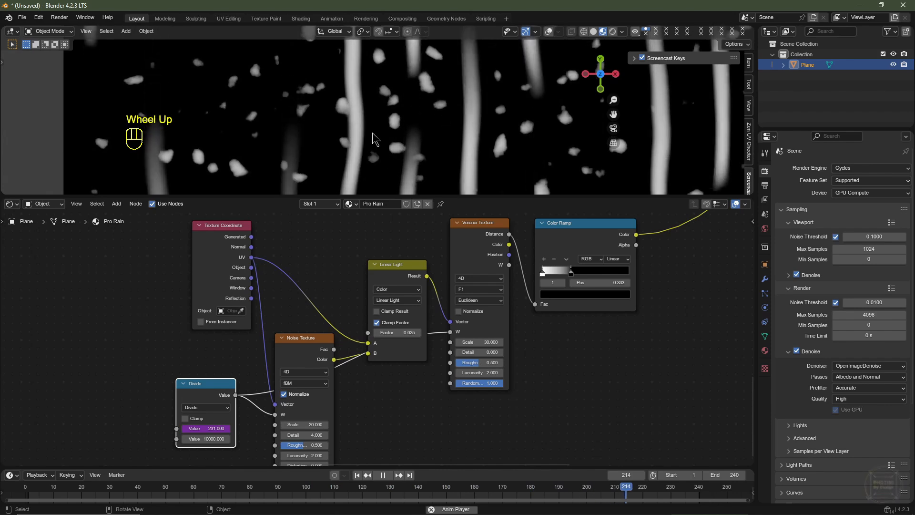
pyautogui.scroll(-4, 374, 157)
pyautogui.press('space')
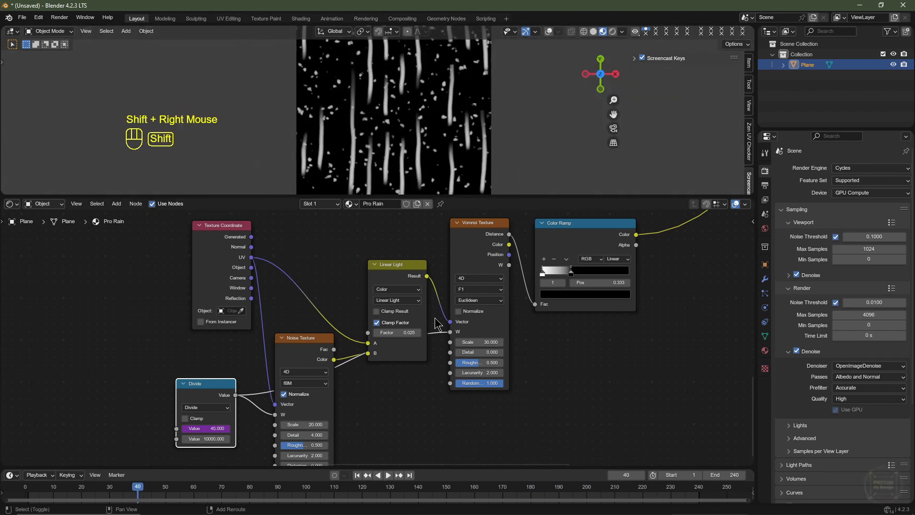
# Add a reroute point on the link from Divide to the Voronoi Texture's W and place it below the Linear Light node.
pyautogui.keyDown('shift'); pyautogui.moveTo(436, 356); pyautogui.dragTo(438, 367, button='right'); pyautogui.keyUp('shift')
pyautogui.moveTo(439, 389); pyautogui.dragTo(446, 334, button='middle')
pyautogui.press('g')
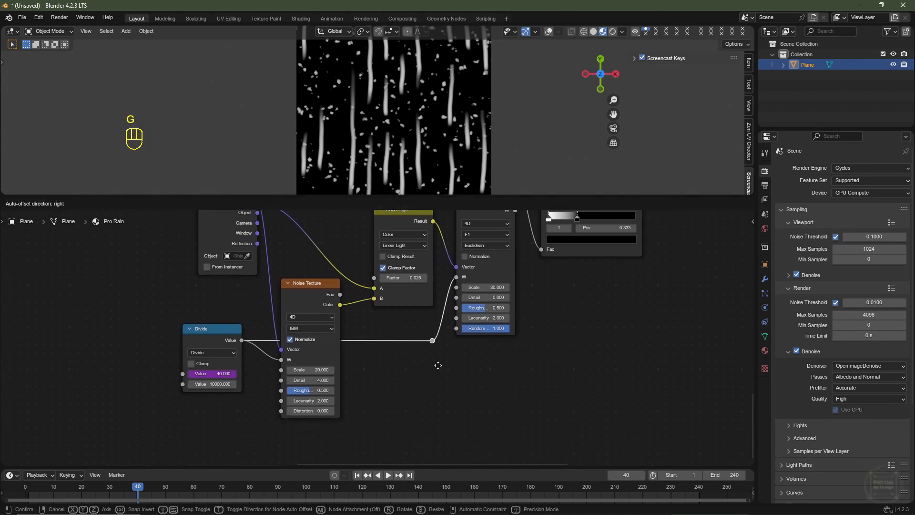
pyautogui.click(438, 364)
pyautogui.scroll(-2, 405, 329)
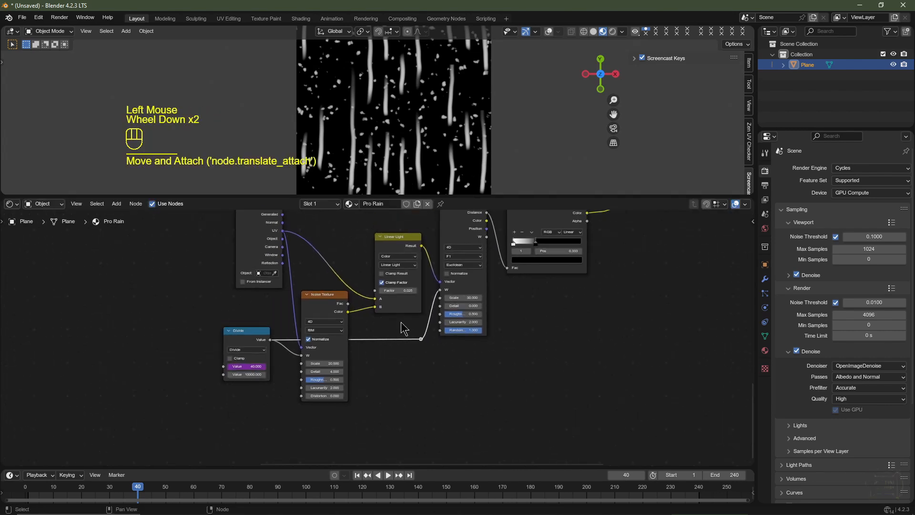
# Arrange the drop nodes in a row, with Noise Texture before Linear Light, Divide under Texture Coordinate and the reroute point below.
pyautogui.moveTo(389, 243); pyautogui.dragTo(396, 305, button='middle')
pyautogui.click(395, 263)
pyautogui.moveTo(395, 262); pyautogui.dragTo(396, 262)
pyautogui.moveTo(315, 354); pyautogui.dragTo(321, 259)
pyautogui.moveTo(241, 388); pyautogui.dragTo(253, 366)
pyautogui.moveTo(406, 382); pyautogui.dragTo(422, 406)
pyautogui.press('g')
pyautogui.click(419, 388)
pyautogui.moveTo(563, 370); pyautogui.dragTo(454, 378, button='middle')
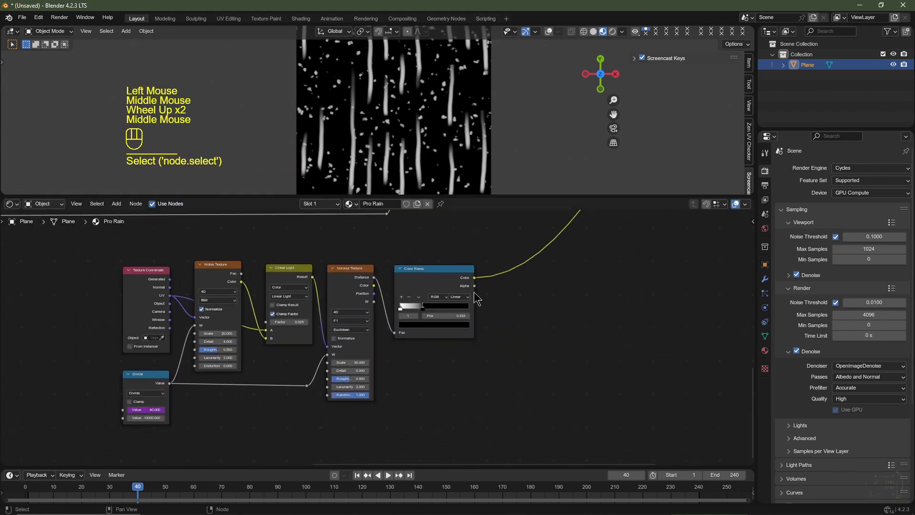
# Duplicate the whole drop node chain, from Texture Coordinate and Divide to Color Ramp, and place the copy below the original.
pyautogui.scroll(-2, 548, 281)
pyautogui.moveTo(527, 275); pyautogui.dragTo(193, 404)
pyautogui.scroll(-2, 329, 382)
pyautogui.moveTo(339, 390); pyautogui.dragTo(350, 341, button='middle')
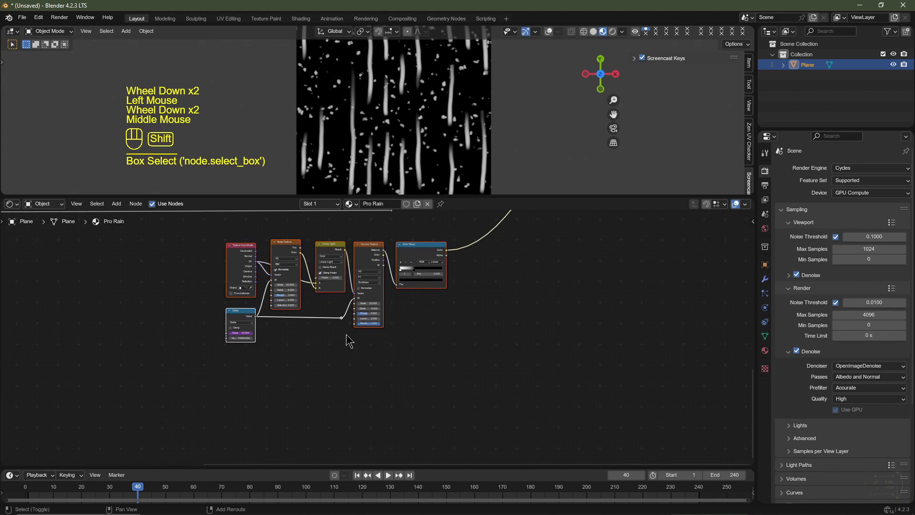
pyautogui.hotkey('shift', 'd')
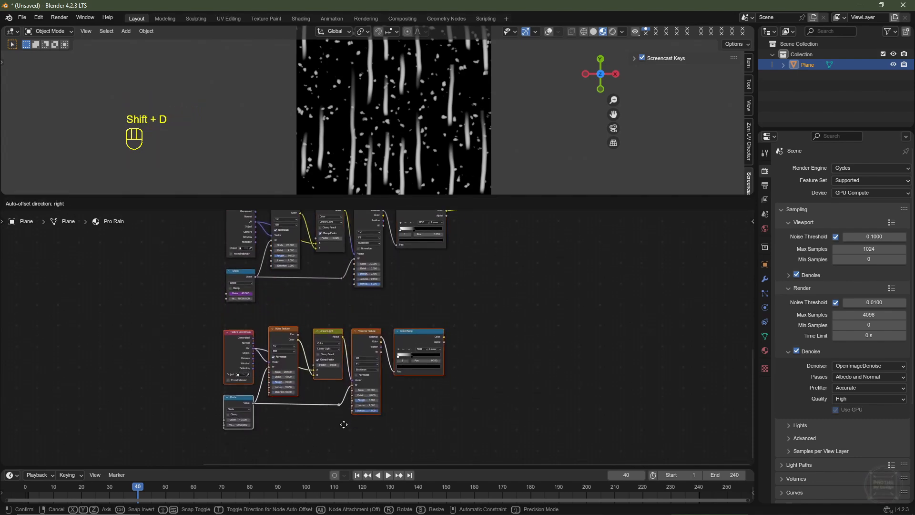
pyautogui.click(343, 424)
pyautogui.moveTo(343, 424); pyautogui.dragTo(424, 307, button='middle')
# Reposition the Maximum node in front of the Material Output.
pyautogui.click(413, 308)
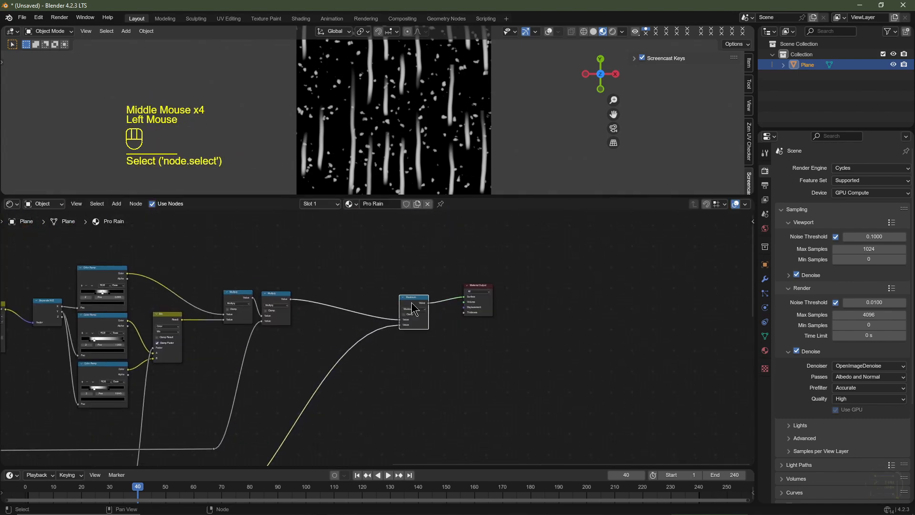
pyautogui.scroll(2, 450, 341)
pyautogui.press('g')
pyautogui.click(451, 262)
# Duplicate the Maximum node onto the first drop Color Ramp's output link and connect the copied Color Ramp to its second value.
pyautogui.scroll(-2, 441, 434)
pyautogui.moveTo(441, 434); pyautogui.dragTo(488, 311, button='middle')
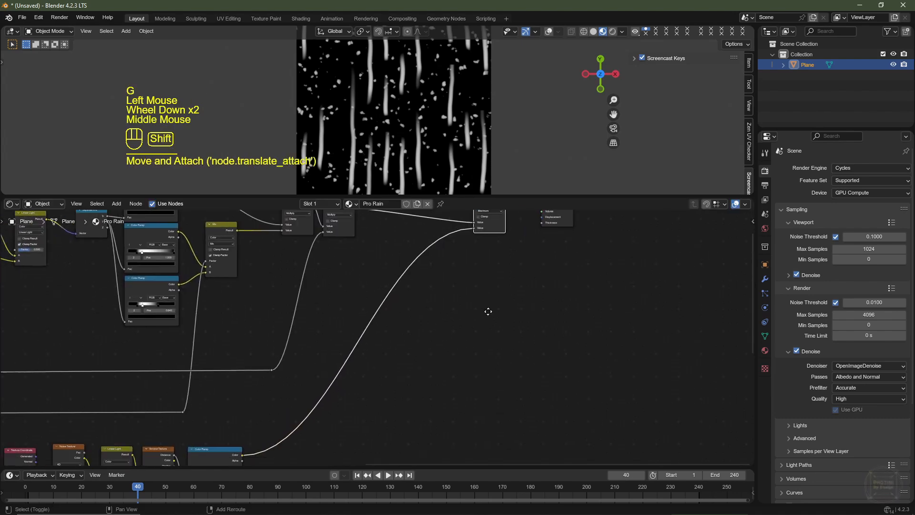
pyautogui.hotkey('shift', 'd')
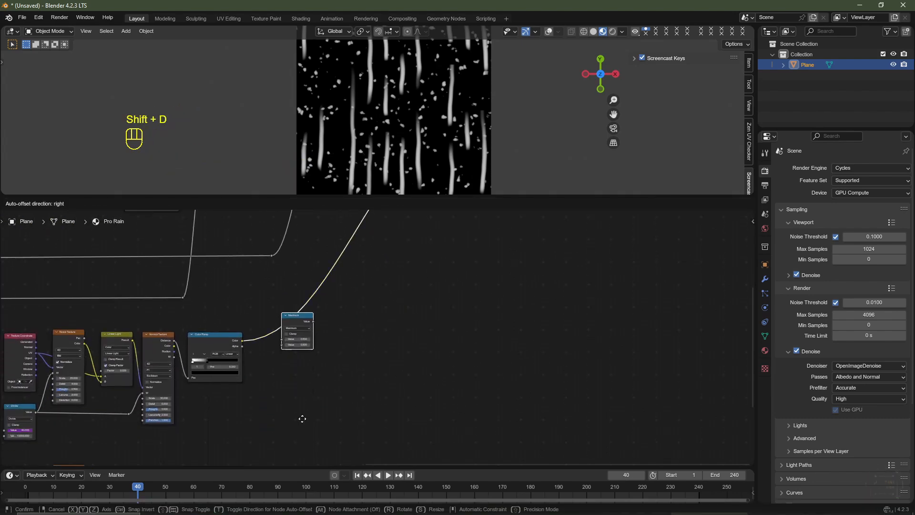
pyautogui.click(306, 421)
pyautogui.moveTo(305, 421); pyautogui.dragTo(315, 388, button='middle')
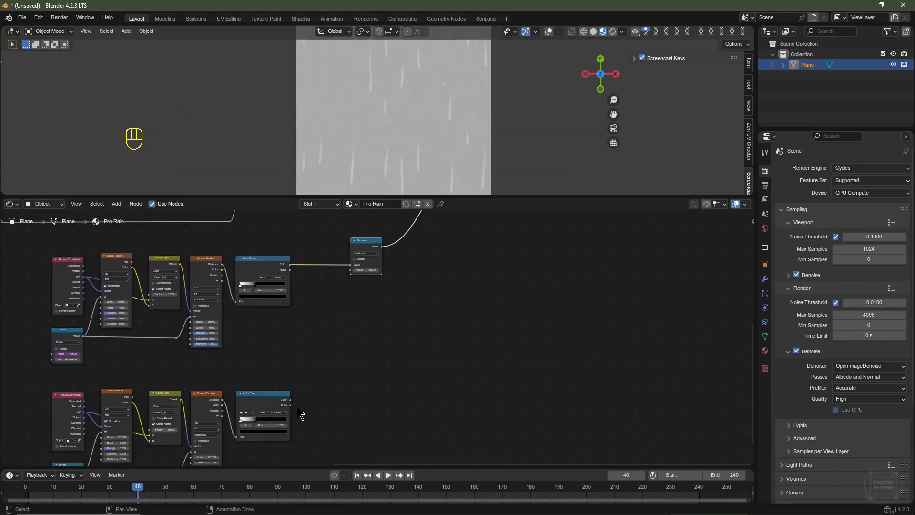
pyautogui.moveTo(290, 399); pyautogui.dragTo(348, 281)
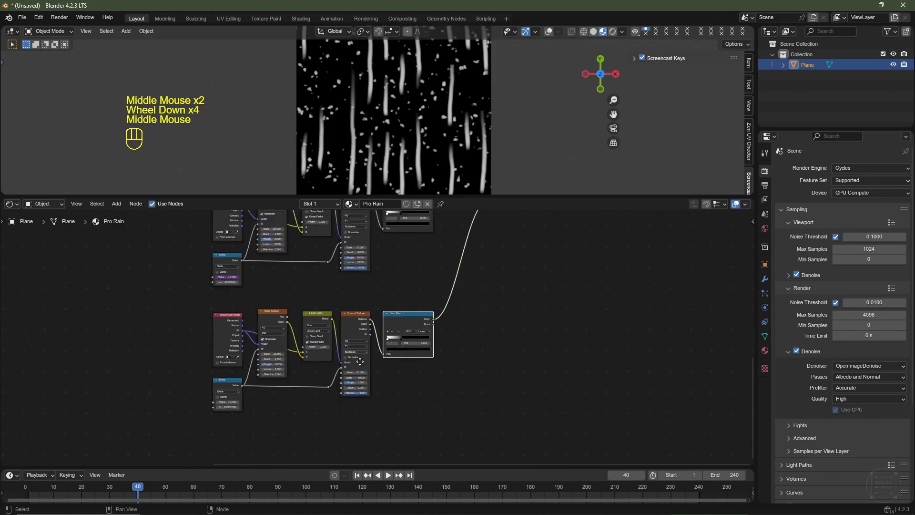
# Set the Scale of the duplicated Voronoi Texture to 100 for smaller drops.
pyautogui.moveTo(373, 395); pyautogui.dragTo(389, 353, button='middle')
pyautogui.scroll(3, 358, 399)
pyautogui.scroll(1, 371, 404)
pyautogui.scroll(2, 370, 398)
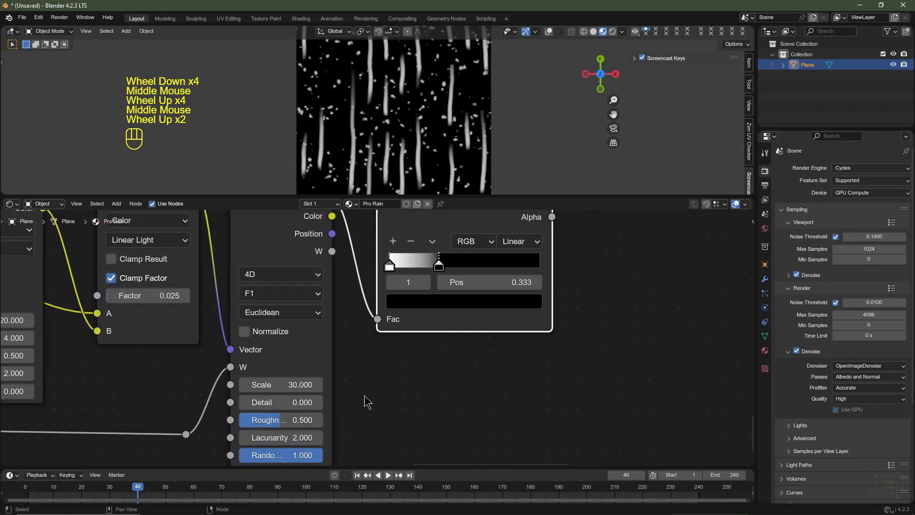
pyautogui.moveTo(281, 385); pyautogui.dragTo(426, 385)
pyautogui.click(281, 385)
pyautogui.write('100')
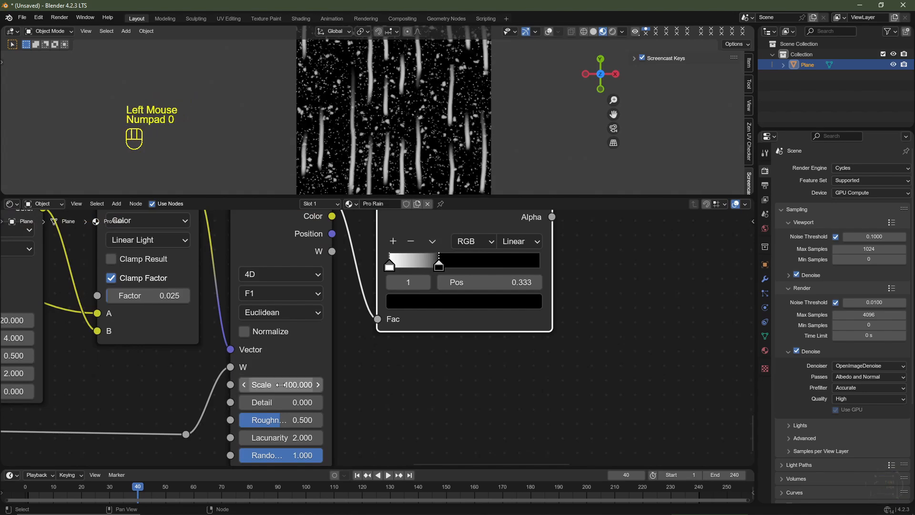
pyautogui.scroll(3, 381, 79)
pyautogui.scroll(-3, 403, 115)
# Drive the first value of the duplicated Divide node with the expression #frame.
pyautogui.moveTo(267, 381); pyautogui.dragTo(419, 305, button='middle')
pyautogui.scroll(-3, 410, 315)
pyautogui.moveTo(252, 358); pyautogui.dragTo(386, 344, button='middle')
pyautogui.scroll(2, 382, 345)
pyautogui.scroll(4, 299, 356)
pyautogui.moveTo(300, 356); pyautogui.dragTo(278, 381, button='middle')
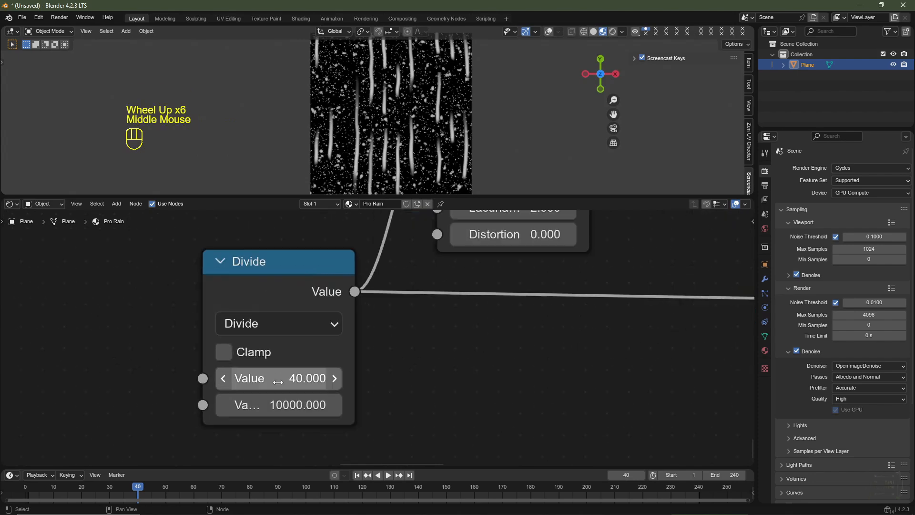
pyautogui.click(279, 382)
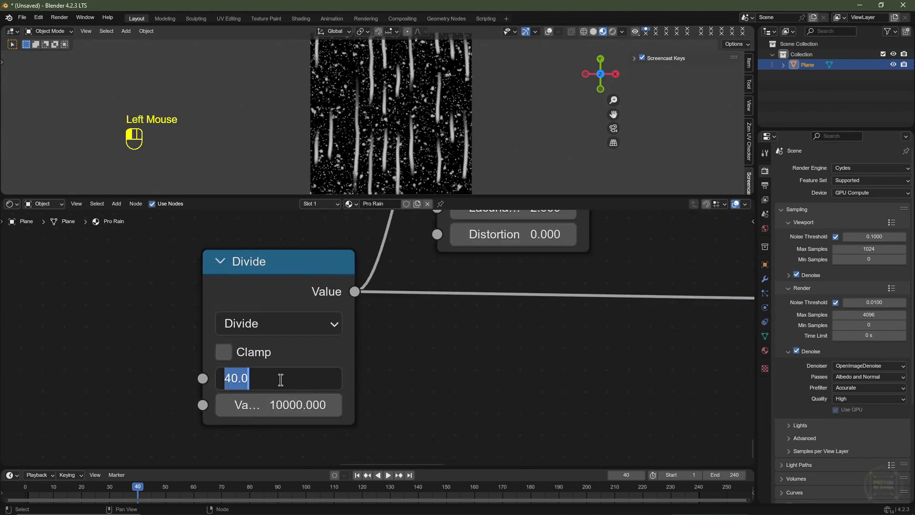
pyautogui.write('#frame')
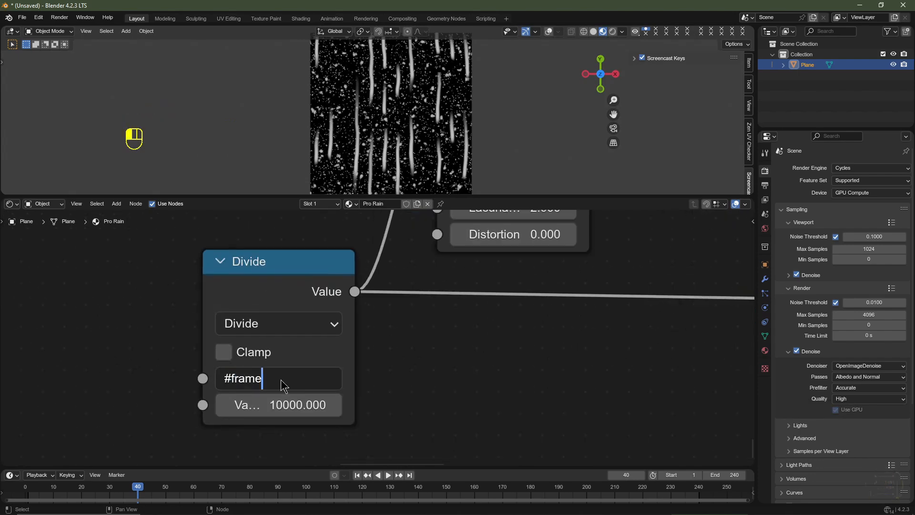
pyautogui.press('Return')
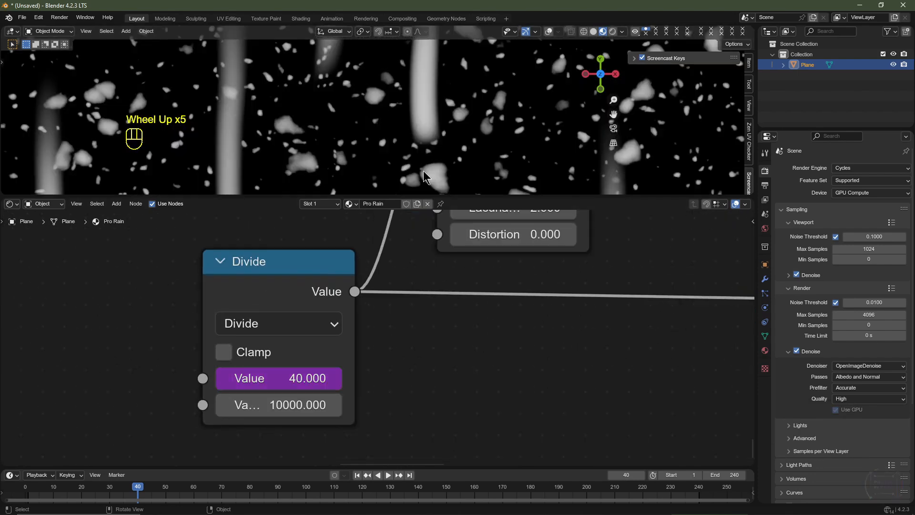
# Play the animation and examine the large and small drops together up close.
pyautogui.scroll(1, 423, 170)
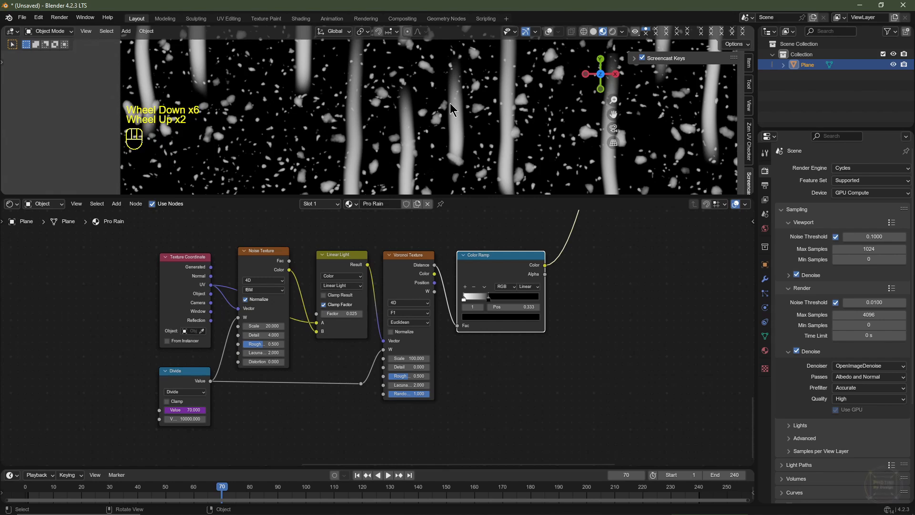
pyautogui.press('space')
pyautogui.scroll(3, 448, 125)
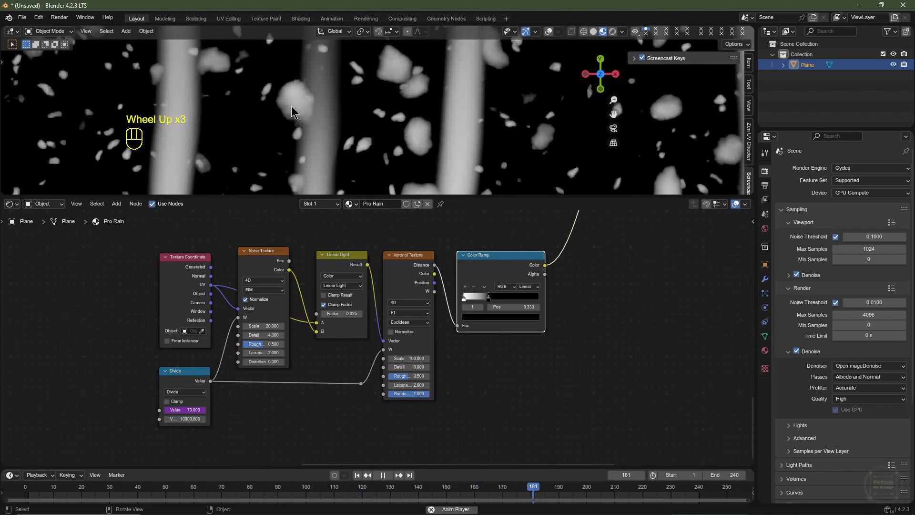
# Set the divisor of the small drops' Divide node to 25000 and preview the animation.
pyautogui.scroll(1, 389, 335)
pyautogui.moveTo(196, 442); pyautogui.dragTo(379, 357, button='middle')
pyautogui.press('space')
pyautogui.scroll(5, 380, 355)
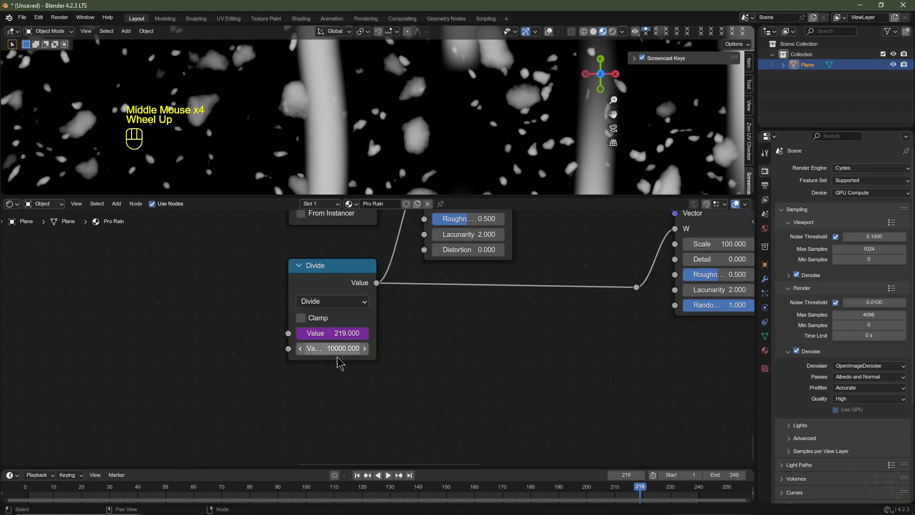
pyautogui.scroll(3, 338, 357)
pyautogui.click(302, 354)
pyautogui.click(269, 353)
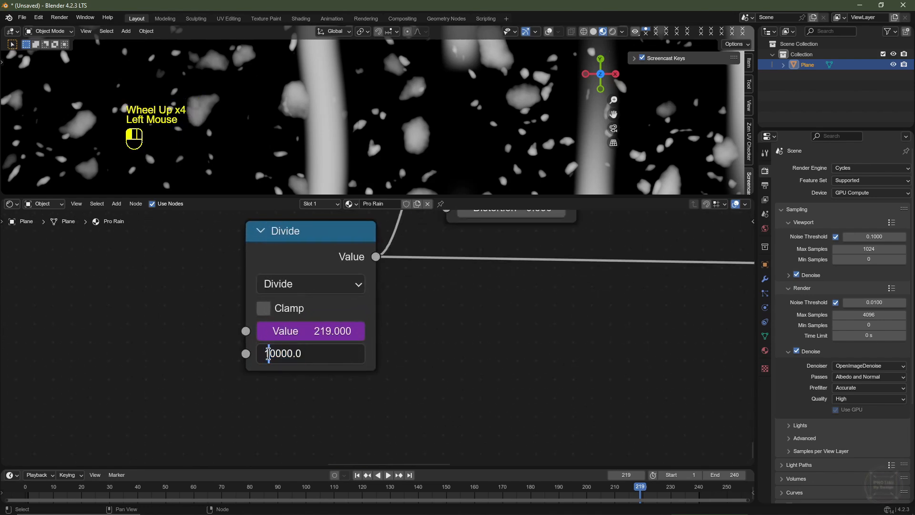
pyautogui.press('BackSpace')
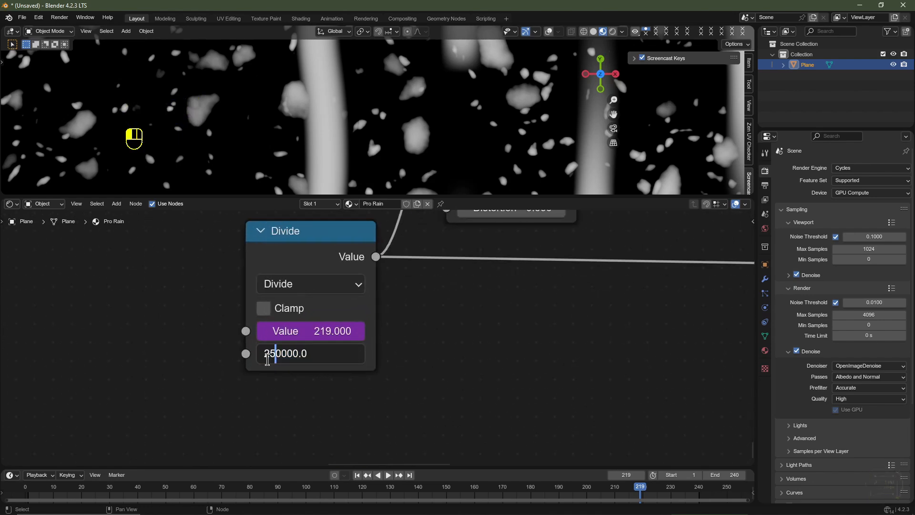
pyautogui.press('Return')
pyautogui.press('space')
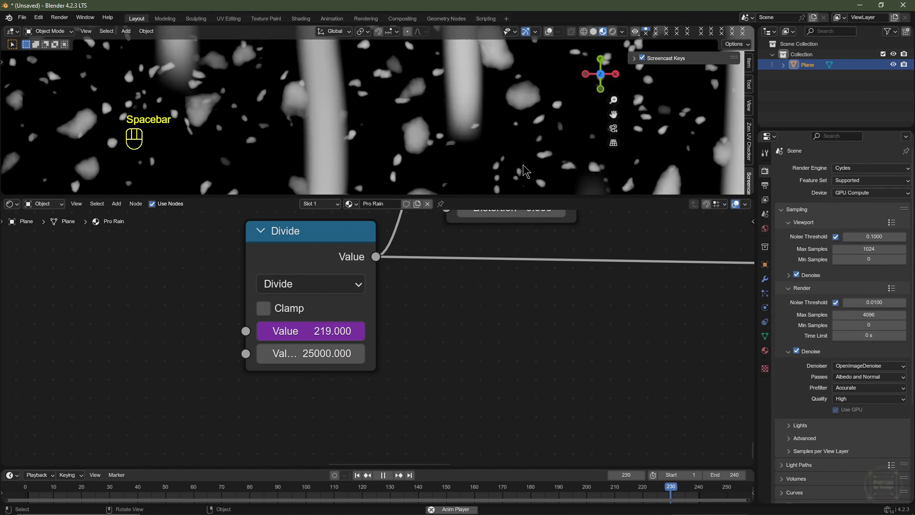
pyautogui.scroll(-4, 438, 155)
pyautogui.press('space')
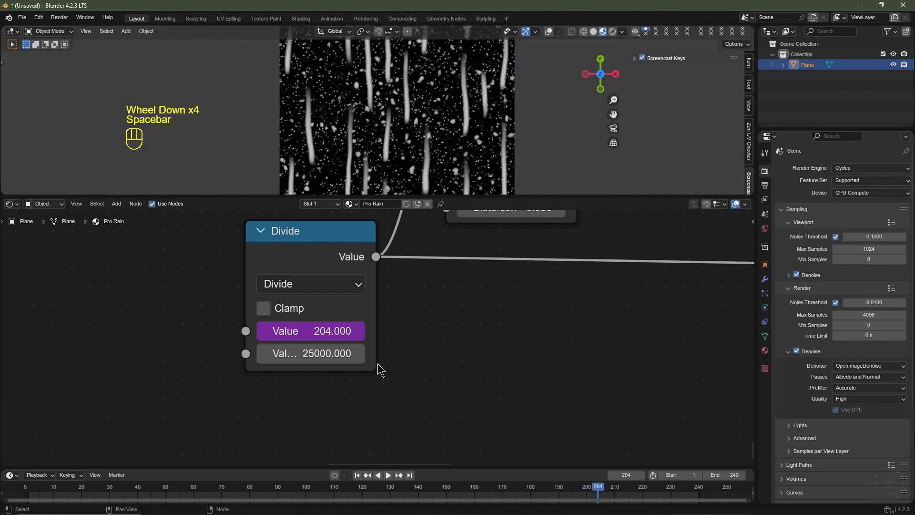
# Set the divisor of the small drops' Divide node to 30000 and play the animation to check the morphing speed.
pyautogui.scroll(1, 337, 374)
pyautogui.click(257, 356)
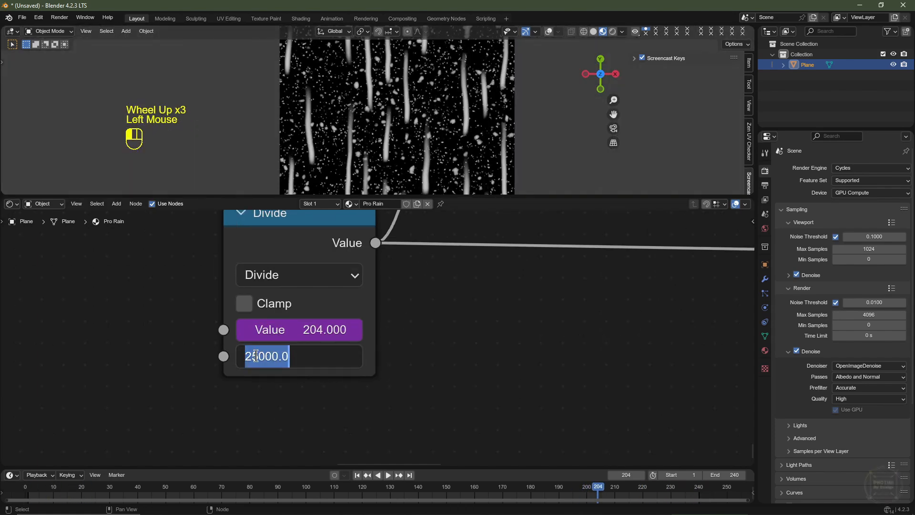
pyautogui.click(258, 357)
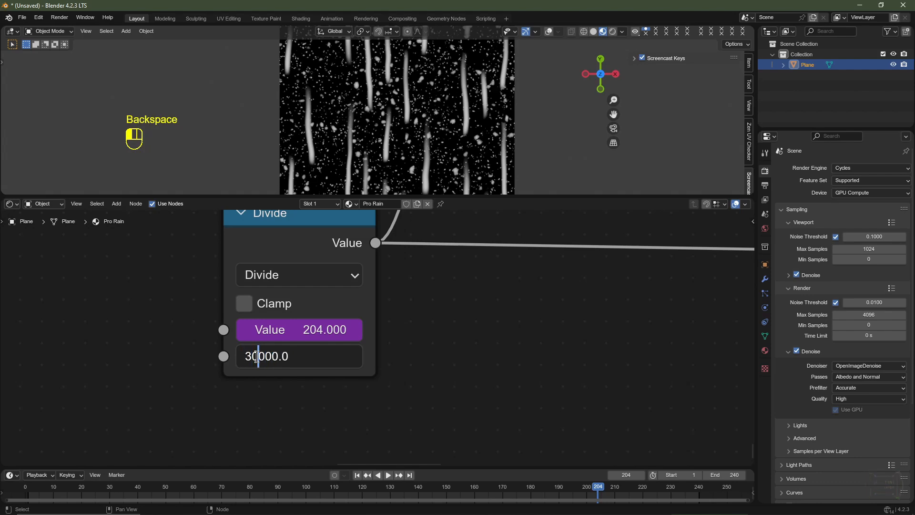
pyautogui.scroll(4, 482, 119)
pyautogui.press('space')
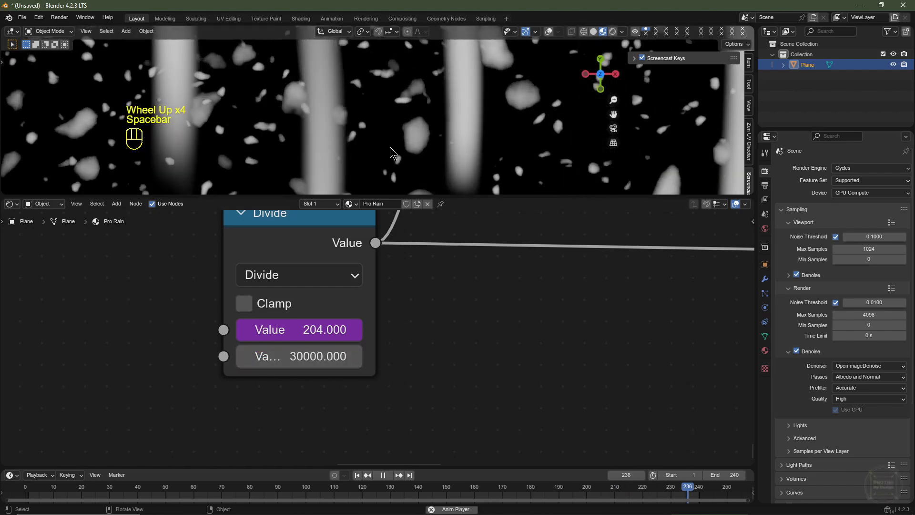
pyautogui.scroll(-3, 418, 133)
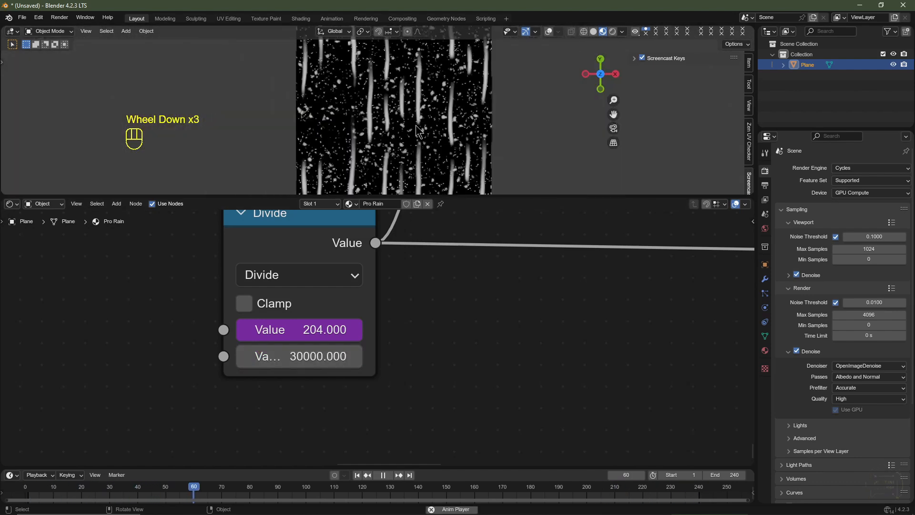
pyautogui.scroll(-1, 418, 131)
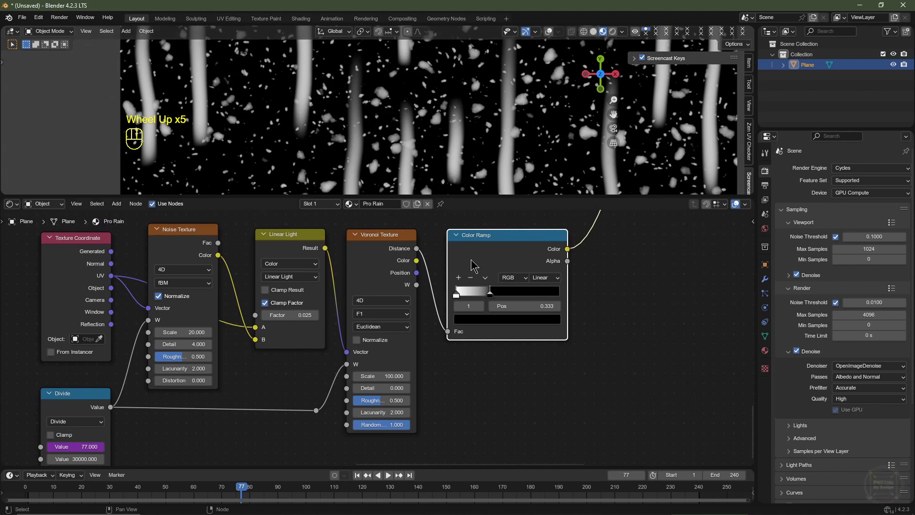
# Move the black stop of the small drops' Color Ramp to position 0.296 to shrink the drops.
pyautogui.scroll(1, 413, 114)
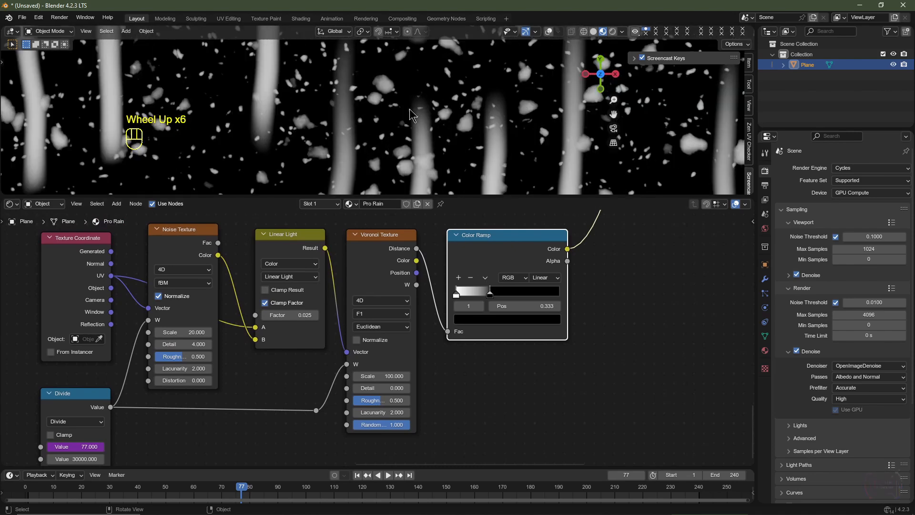
pyautogui.click(490, 295)
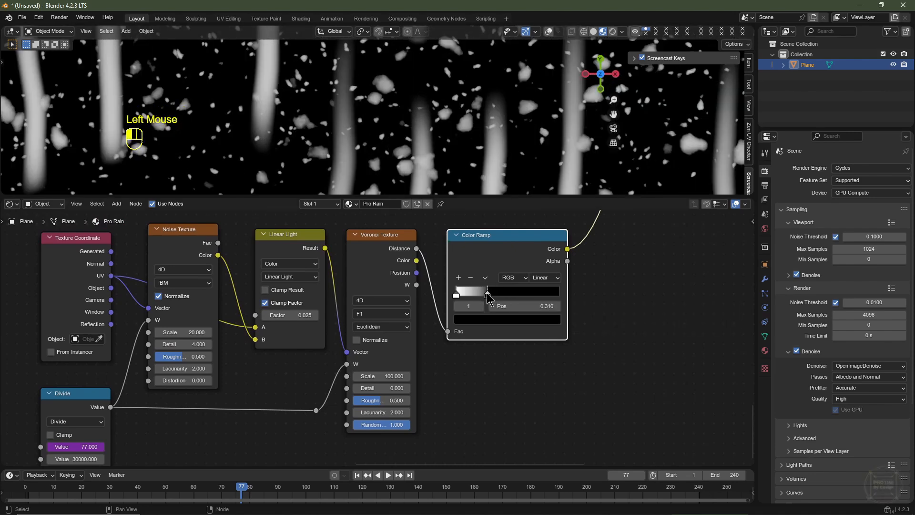
pyautogui.moveTo(488, 295); pyautogui.dragTo(486, 295)
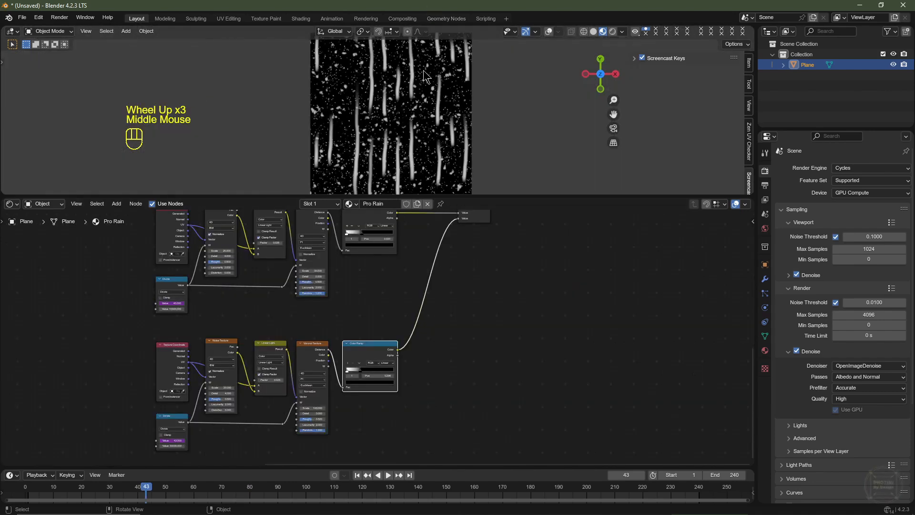
# Increase the Value node feeding the Combine XYZ X input to get more rain streaks across the plane.
pyautogui.scroll(-2, 224, 305)
pyautogui.moveTo(190, 300); pyautogui.dragTo(325, 355, button='middle')
pyautogui.scroll(2, 286, 344)
pyautogui.scroll(3, 327, 355)
pyautogui.moveTo(343, 315); pyautogui.dragTo(268, 391, button='middle')
pyautogui.scroll(-2, 367, 348)
pyautogui.scroll(-3, 368, 355)
pyautogui.scroll(2, 367, 369)
pyautogui.scroll(2, 362, 371)
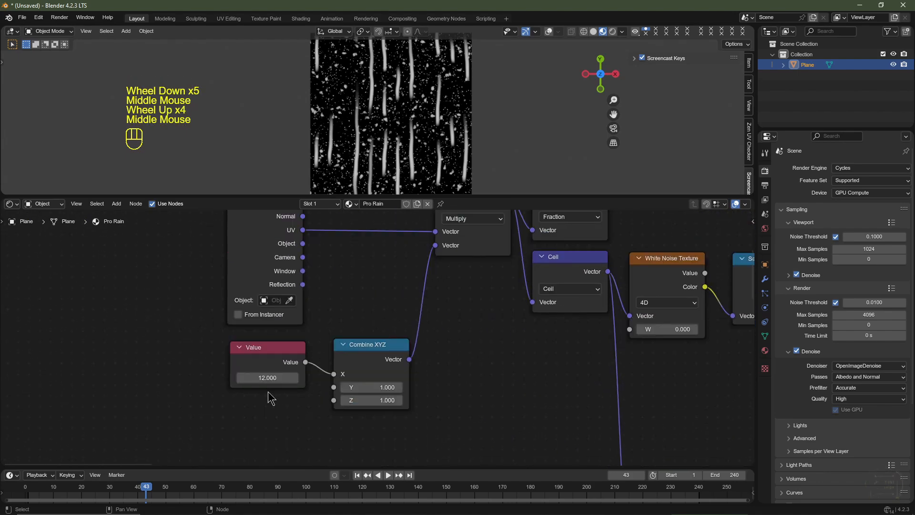
pyautogui.click(261, 377)
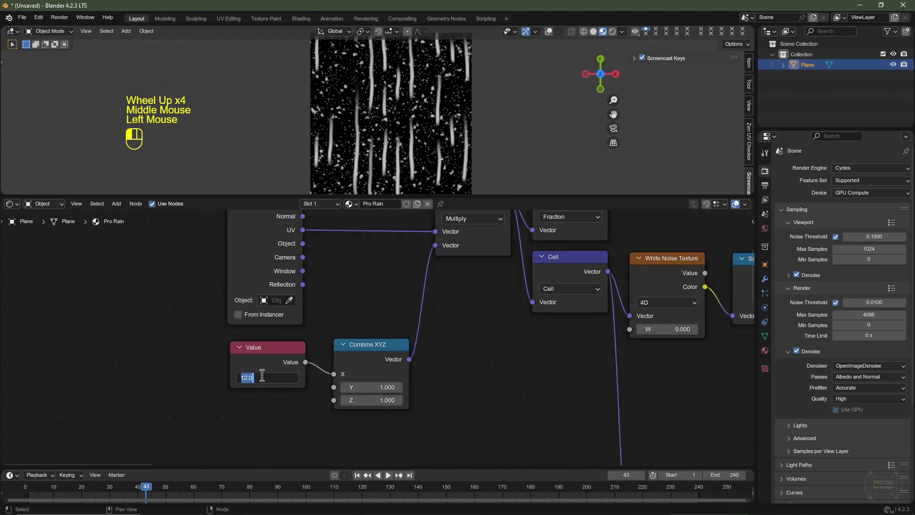
pyautogui.press('Return')
pyautogui.press('space')
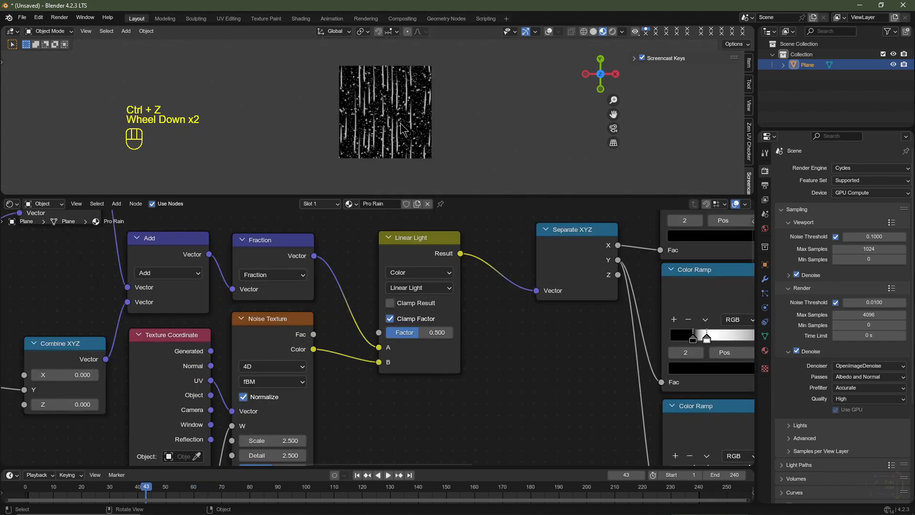
pyautogui.scroll(2, 404, 131)
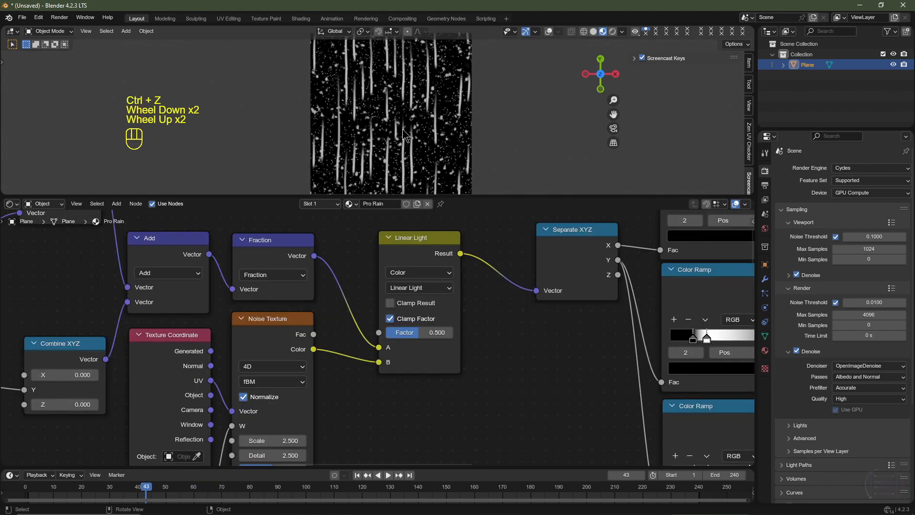
# Save the file as Like And Subscribe.blend in the Procedural Rain folder.
pyautogui.click(22, 18)
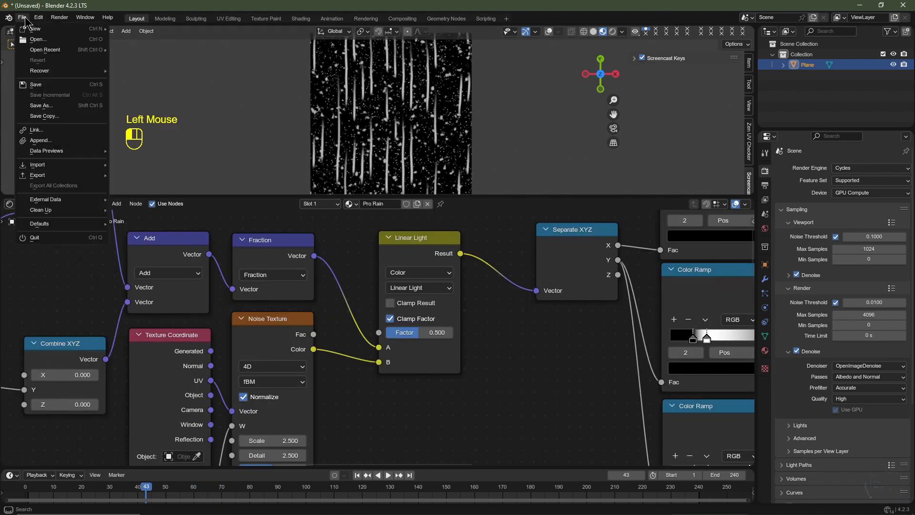
pyautogui.click(41, 105)
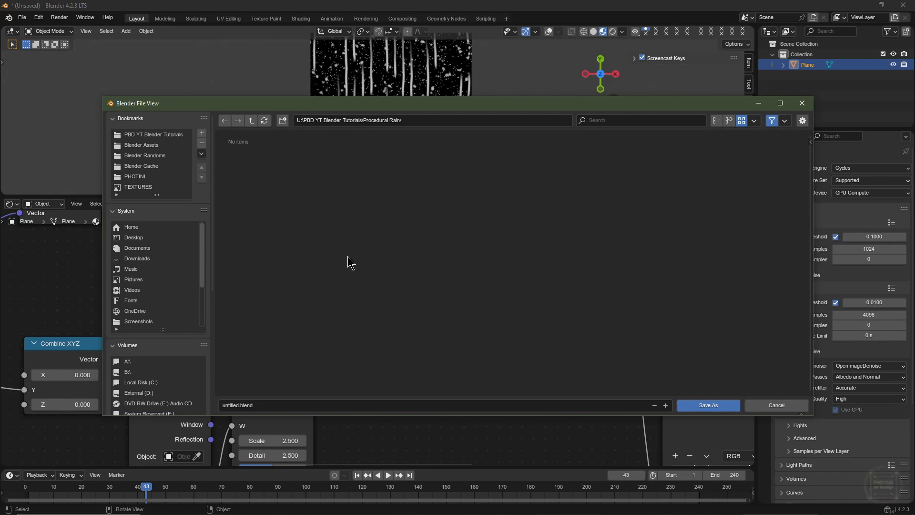
pyautogui.click(270, 405)
pyautogui.click(707, 405)
# Raise the Factor of the streaks' Linear Light node to 1 for stronger distortion.
pyautogui.scroll(2, 407, 119)
pyautogui.scroll(-1, 407, 119)
pyautogui.scroll(2, 397, 96)
pyautogui.scroll(-2, 397, 100)
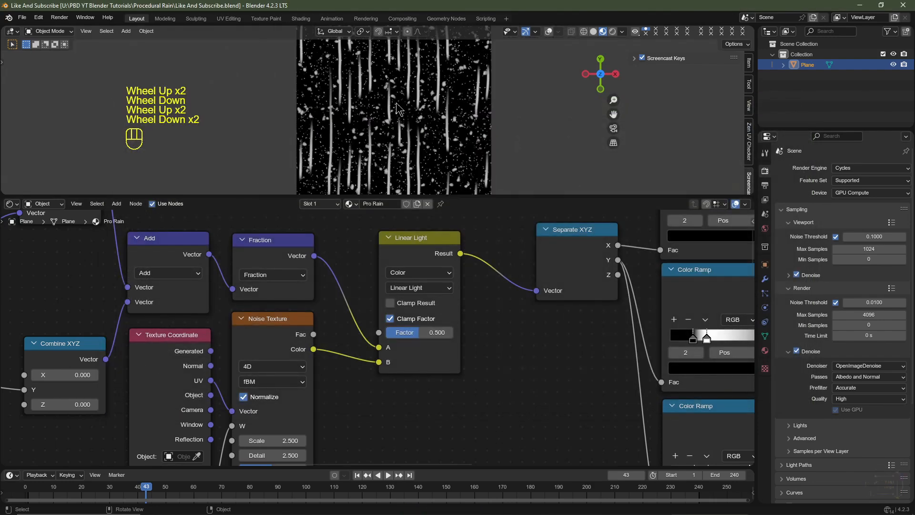
pyautogui.moveTo(405, 333); pyautogui.dragTo(453, 332)
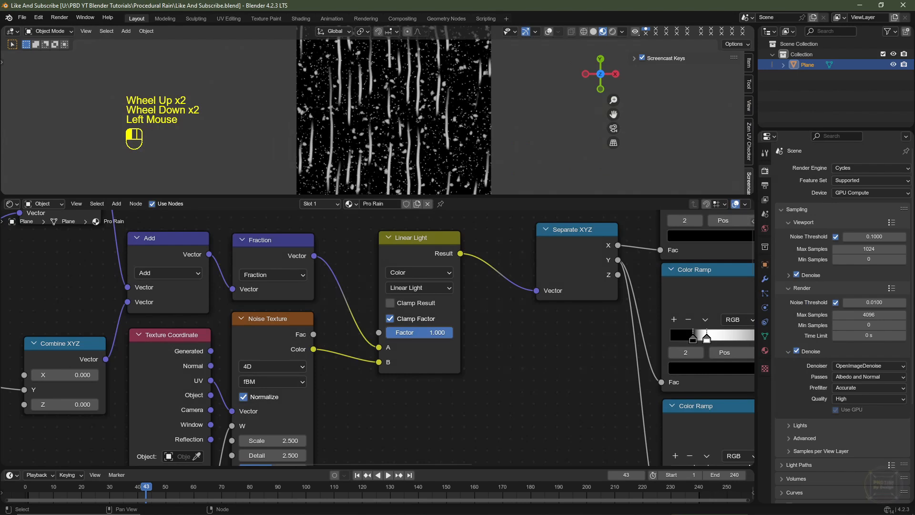
# Set the streaks' Noise Texture Scale to about 4.17 and the Linear Light Factor to 0.5.
pyautogui.moveTo(385, 387); pyautogui.dragTo(391, 346, button='middle')
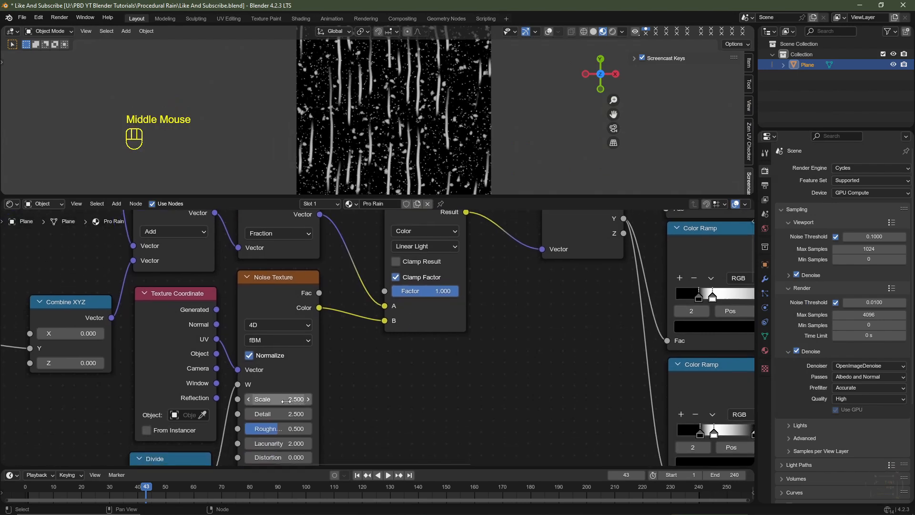
pyautogui.keyDown('shift'); pyautogui.moveTo(284, 400); pyautogui.dragTo(363, 400); pyautogui.keyUp('shift')
pyautogui.click(437, 291)
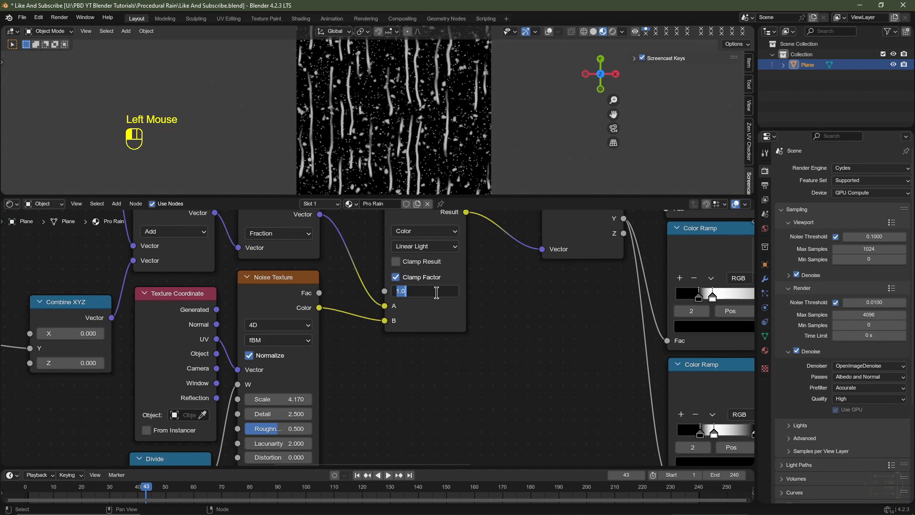
pyautogui.write('.5')
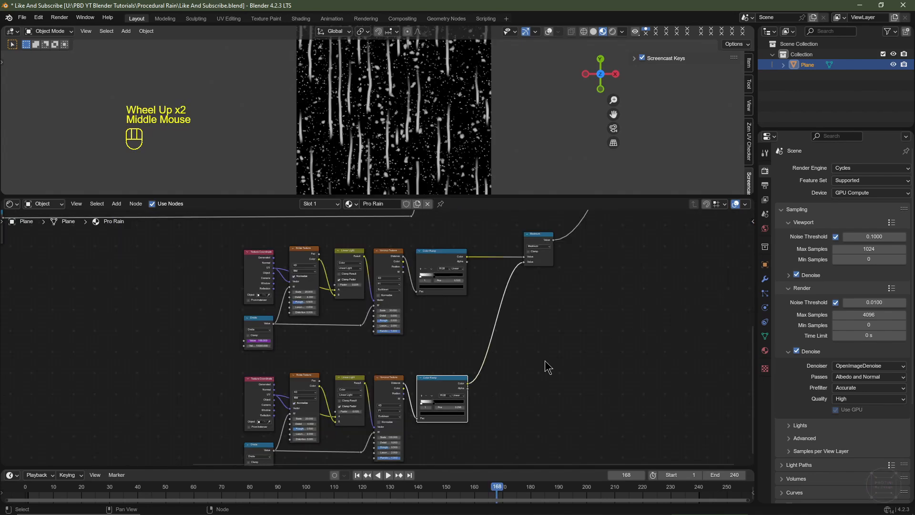
# Darken the white stop of the small drops' Color Ramp by setting its colour Value to 0.5.
pyautogui.scroll(1, 549, 372)
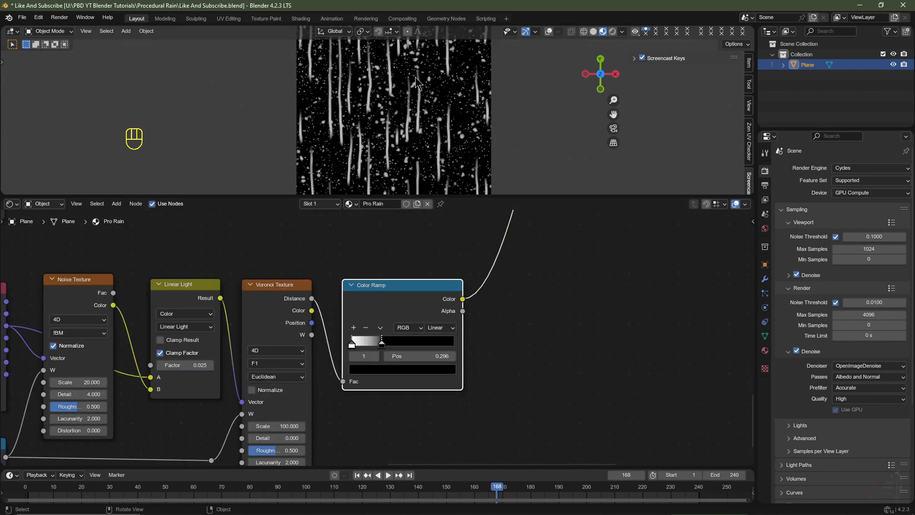
pyautogui.scroll(2, 449, 121)
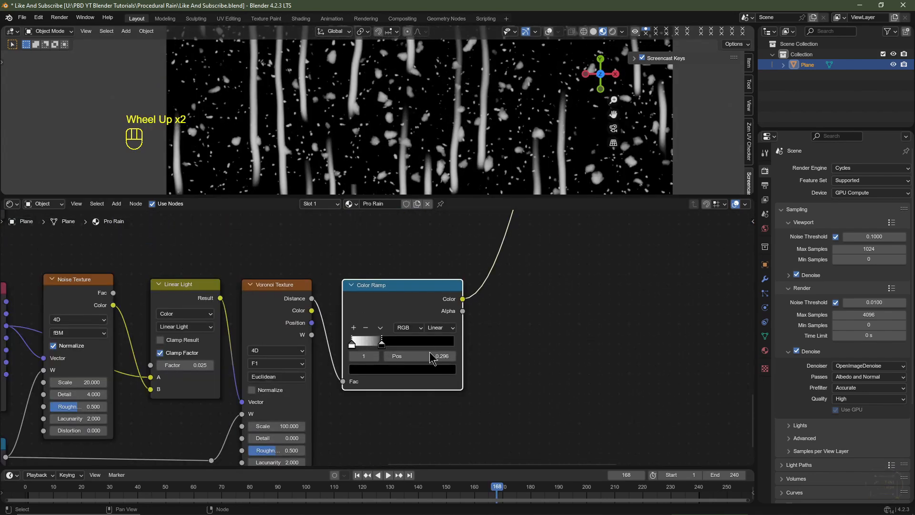
pyautogui.scroll(-4, 431, 358)
pyautogui.moveTo(401, 329); pyautogui.dragTo(394, 358, button='middle')
pyautogui.scroll(-4, 394, 358)
pyautogui.scroll(10, 369, 360)
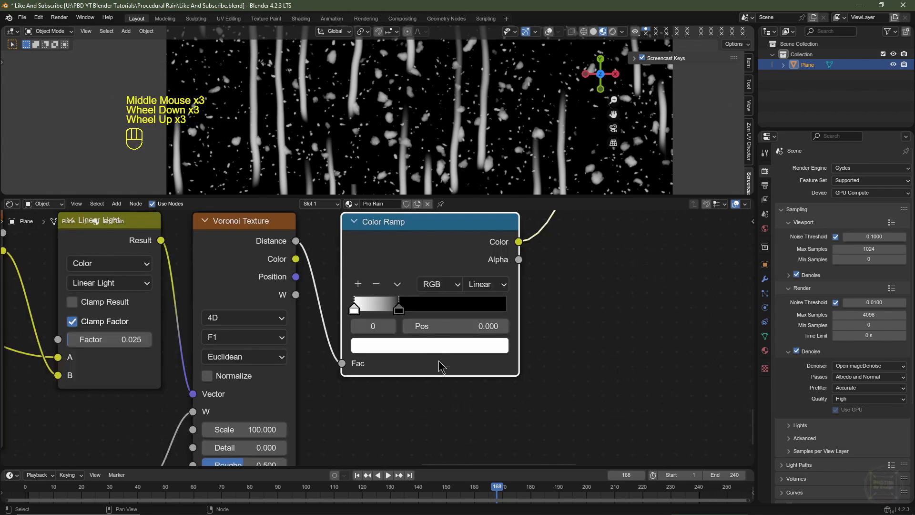
pyautogui.click(432, 346)
pyautogui.click(436, 306)
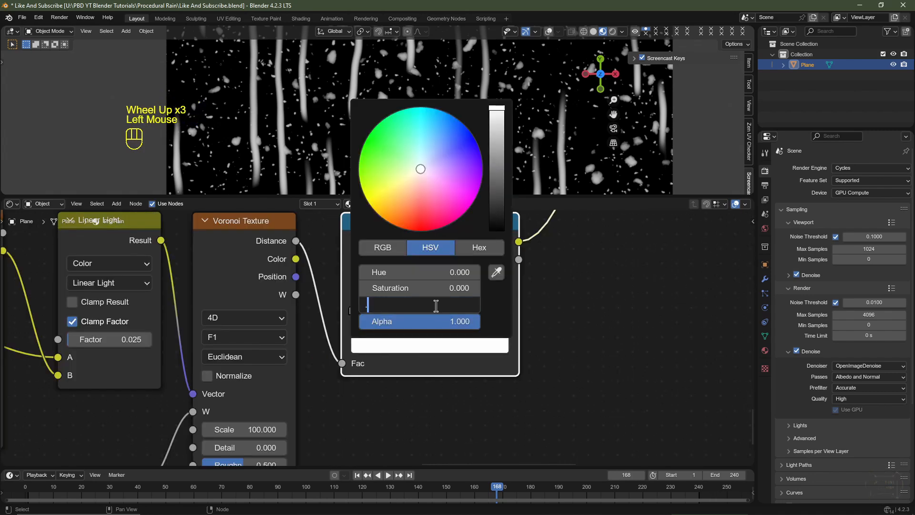
pyautogui.write('.5')
pyautogui.press('Return')
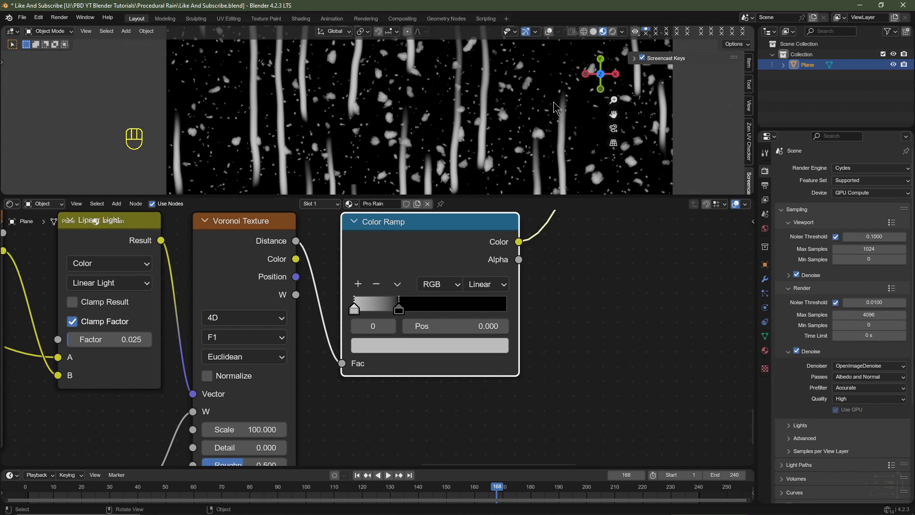
# Set the Scale of the large drops' Voronoi Texture to 50 and check the drops in the viewport.
pyautogui.scroll(-2, 497, 150)
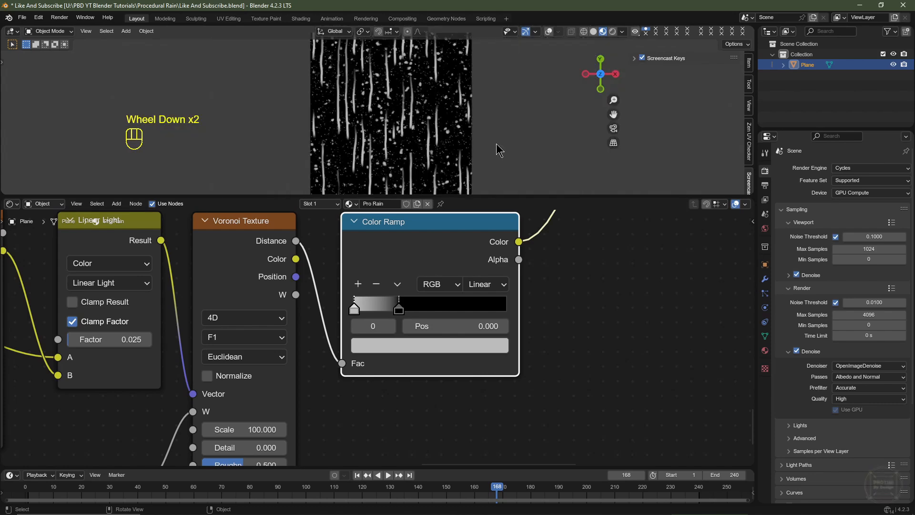
pyautogui.scroll(2, 515, 136)
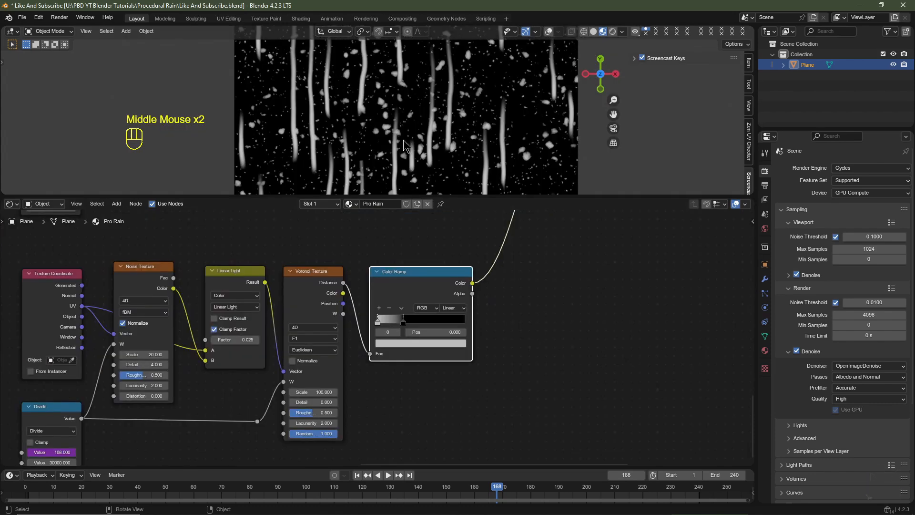
pyautogui.scroll(4, 412, 97)
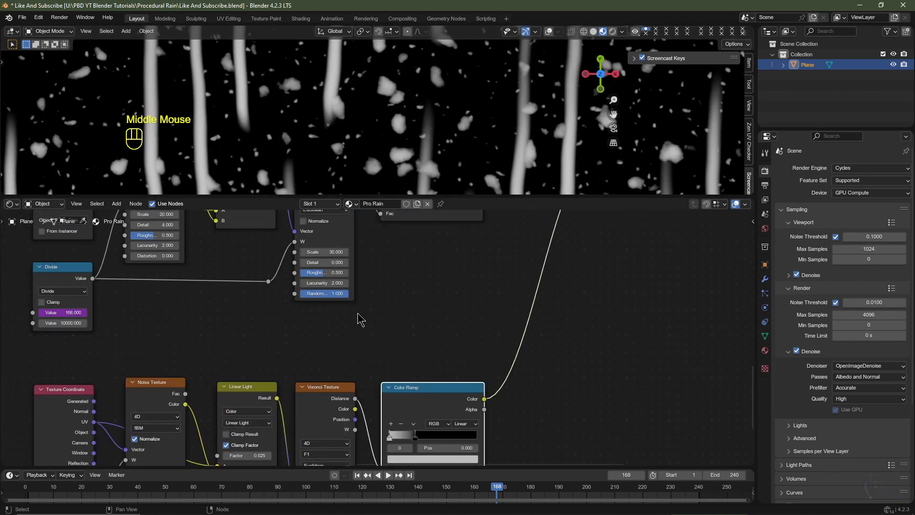
pyautogui.moveTo(358, 462); pyautogui.dragTo(358, 396, button='middle')
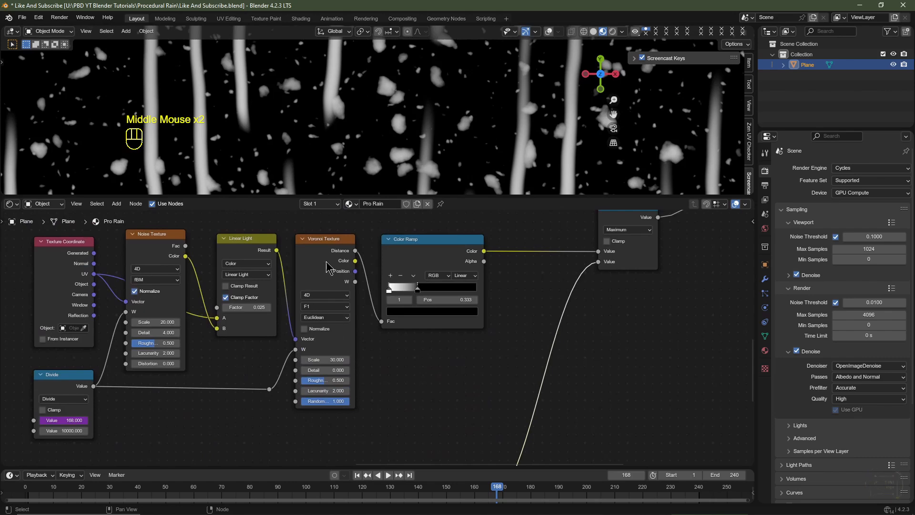
pyautogui.moveTo(324, 359); pyautogui.dragTo(334, 360)
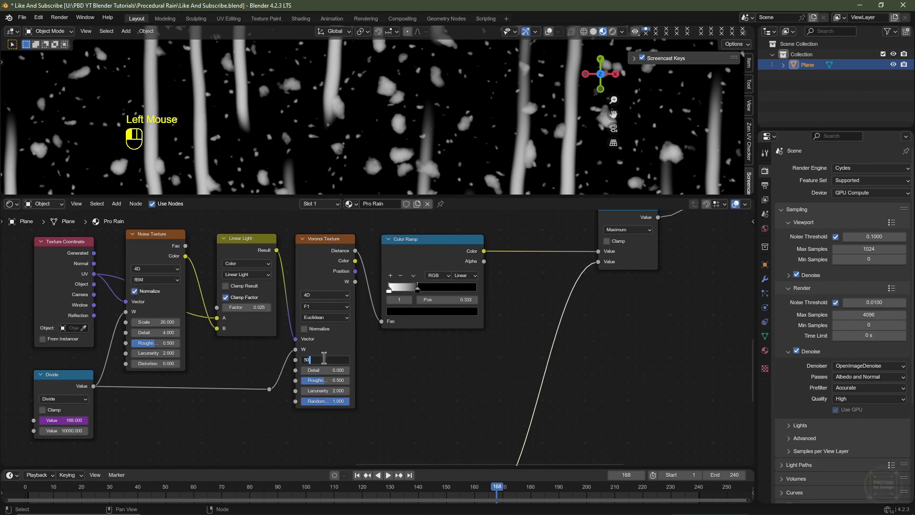
pyautogui.scroll(-2, 415, 182)
pyautogui.scroll(2, 414, 181)
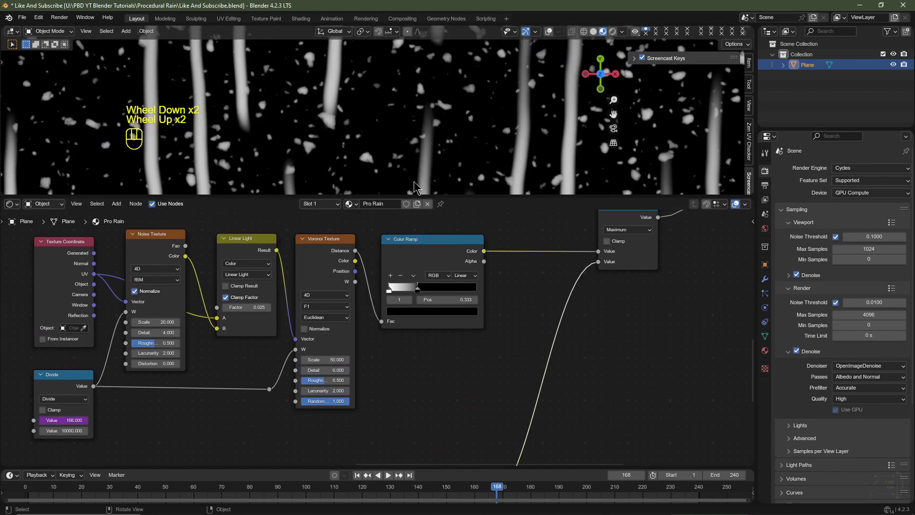
# Set the Scale of the large drops' Voronoi Texture to 40 and play the animation to check it.
pyautogui.click(317, 359)
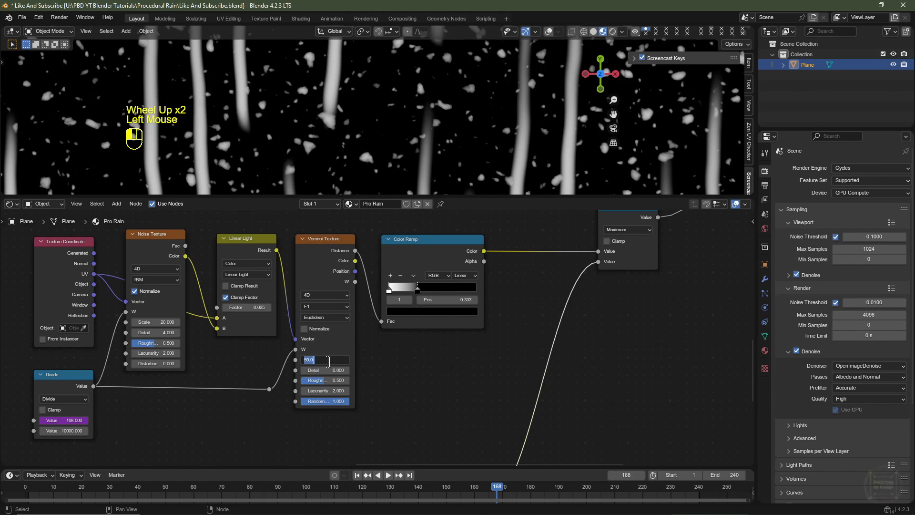
pyautogui.press('Return')
pyautogui.scroll(-1, 371, 157)
pyautogui.press('space')
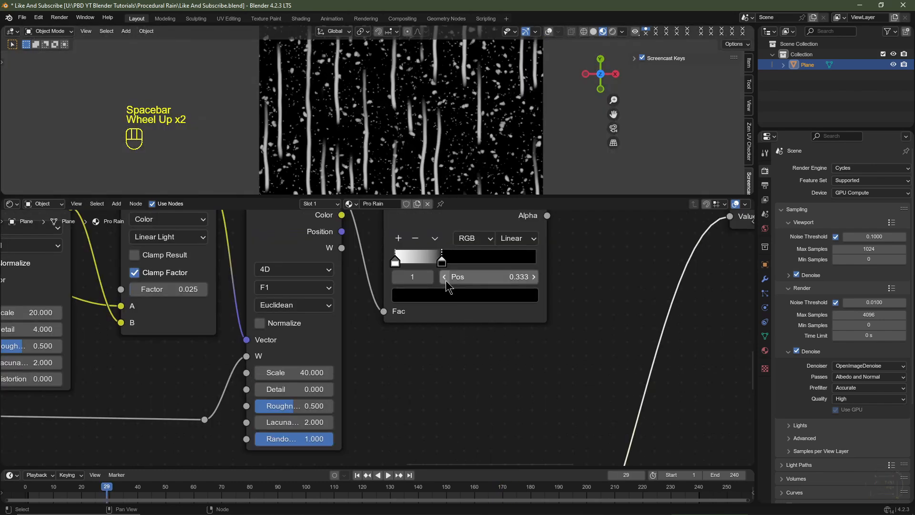
# Set the position of the black stop in the large drops' Color Ramp to 0.3.
pyautogui.moveTo(447, 278); pyautogui.dragTo(429, 318, button='middle')
pyautogui.moveTo(428, 314); pyautogui.dragTo(422, 311)
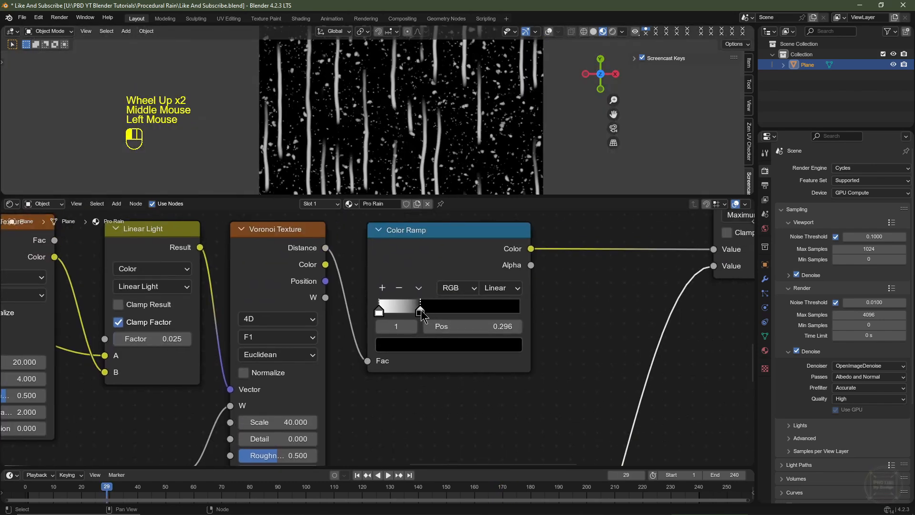
pyautogui.doubleClick(486, 325)
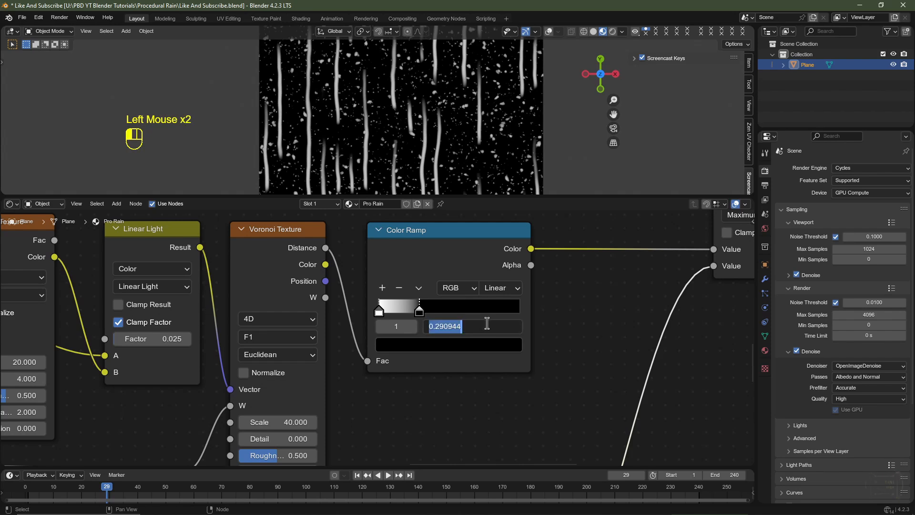
pyautogui.press('BackSpace')
pyautogui.write('.3')
pyautogui.press('Return')
# Set the black stop of the small drops' Color Ramp to position 0.25 and play the animation to check the drops.
pyautogui.moveTo(548, 396); pyautogui.dragTo(511, 250, button='middle')
pyautogui.click(390, 335)
pyautogui.doubleClick(447, 350)
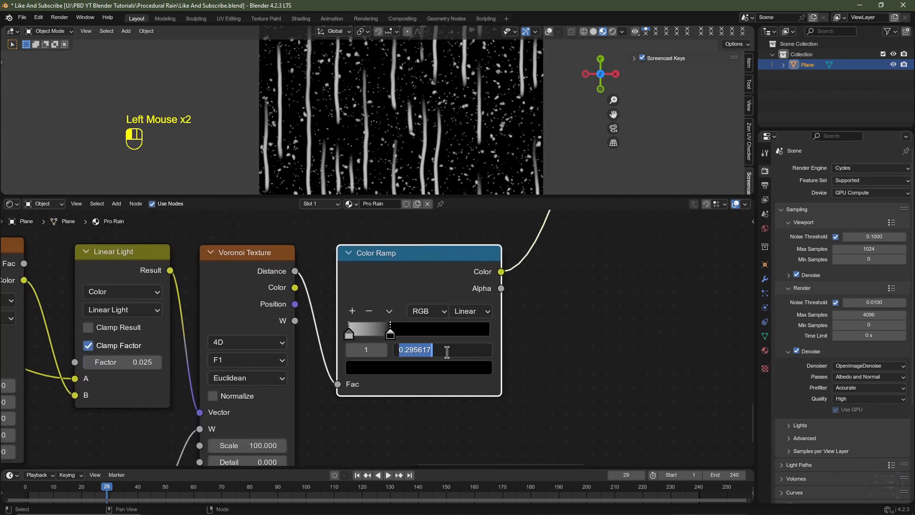
pyautogui.write('.25')
pyautogui.press('Return')
pyautogui.scroll(-2, 466, 139)
pyautogui.scroll(2, 466, 139)
pyautogui.press('space')
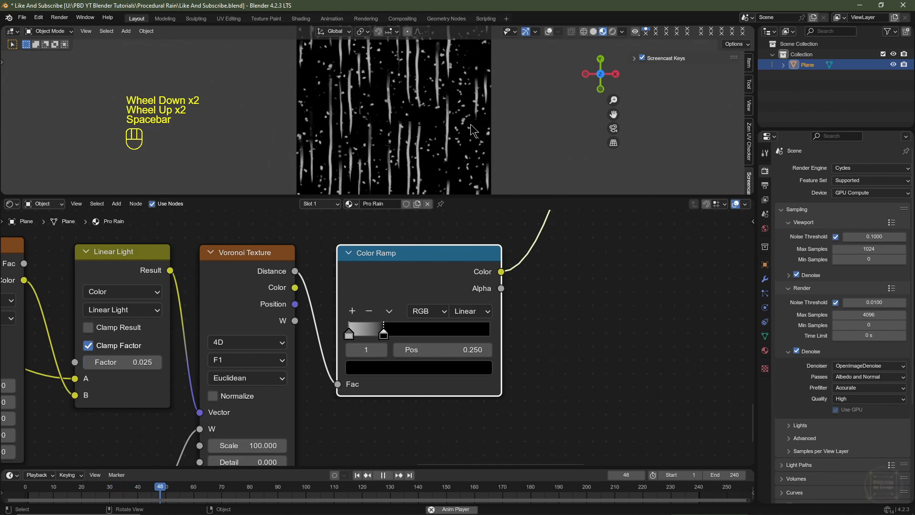
pyautogui.scroll(2, 465, 139)
# Set the Scale of the small drops' Voronoi Texture to 75.
pyautogui.moveTo(267, 448); pyautogui.dragTo(265, 396, button='middle')
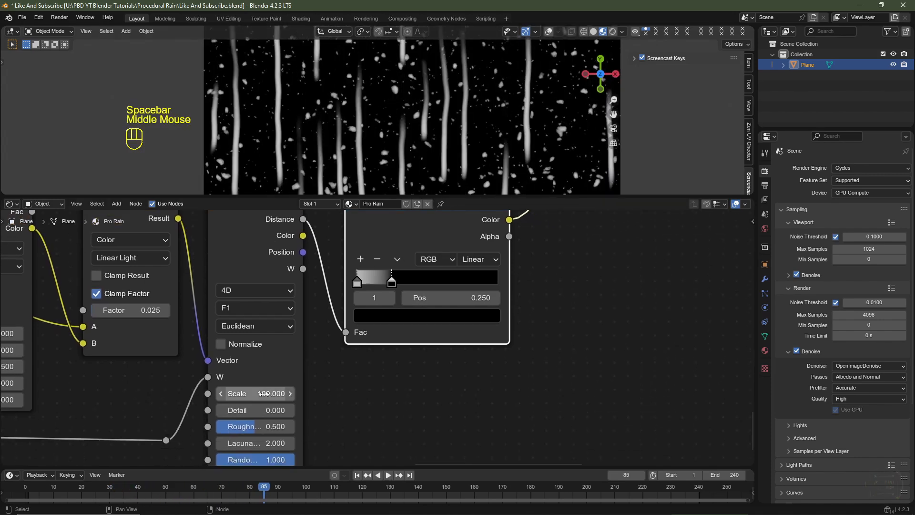
pyautogui.doubleClick(264, 394)
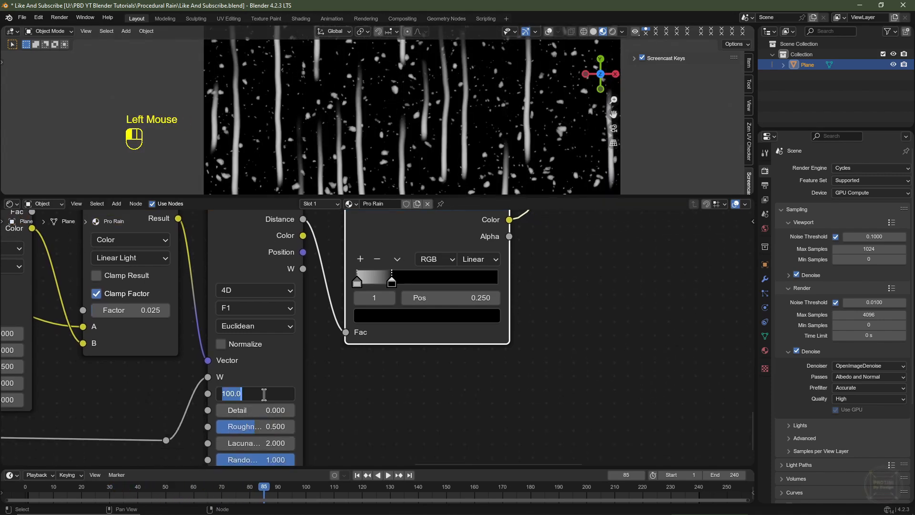
pyautogui.press('Return')
pyautogui.scroll(2, 433, 143)
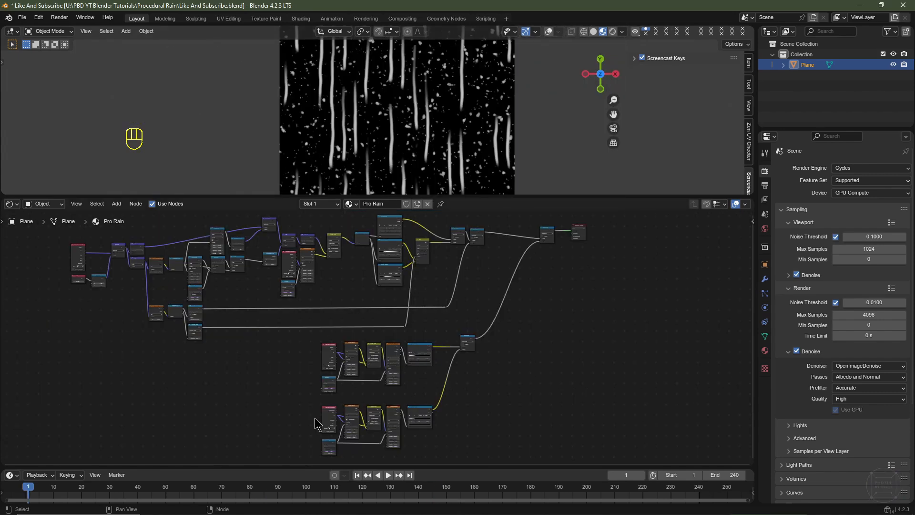
# Set the Voronoi Texture Scale to 40 for the large drops and to 80 for the small drops.
pyautogui.scroll(2, 305, 420)
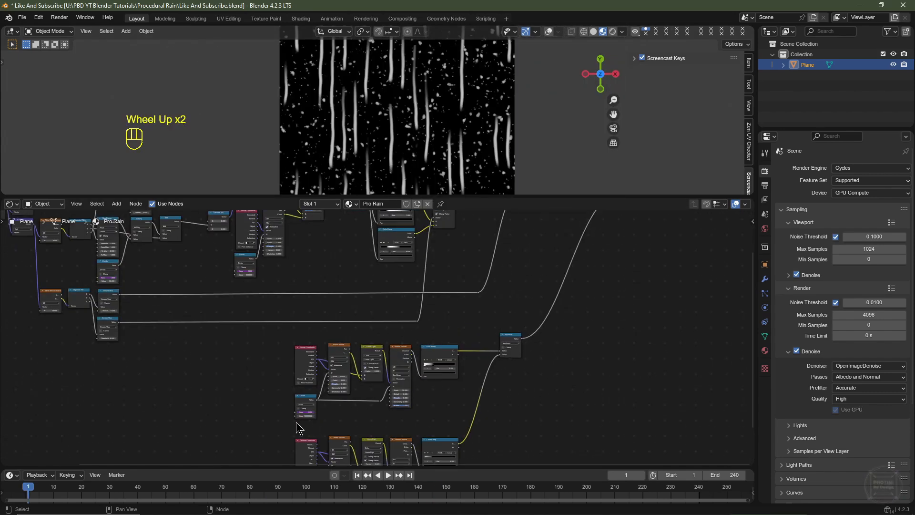
pyautogui.moveTo(296, 422); pyautogui.dragTo(318, 395, button='middle')
pyautogui.scroll(-2, 328, 393)
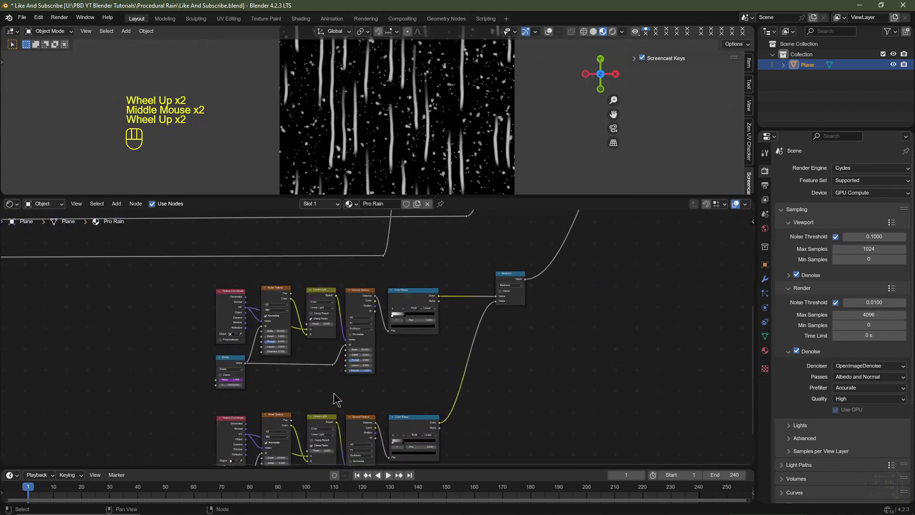
pyautogui.scroll(6, 378, 338)
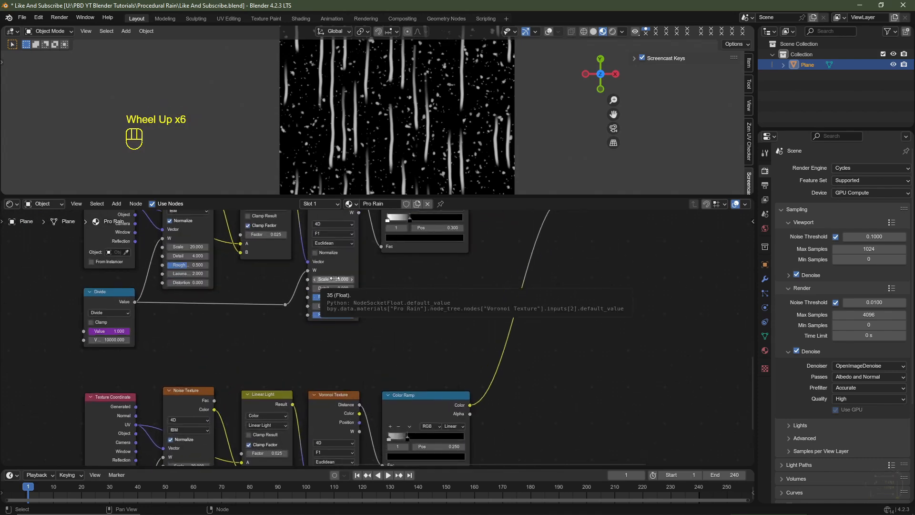
pyautogui.click(335, 279)
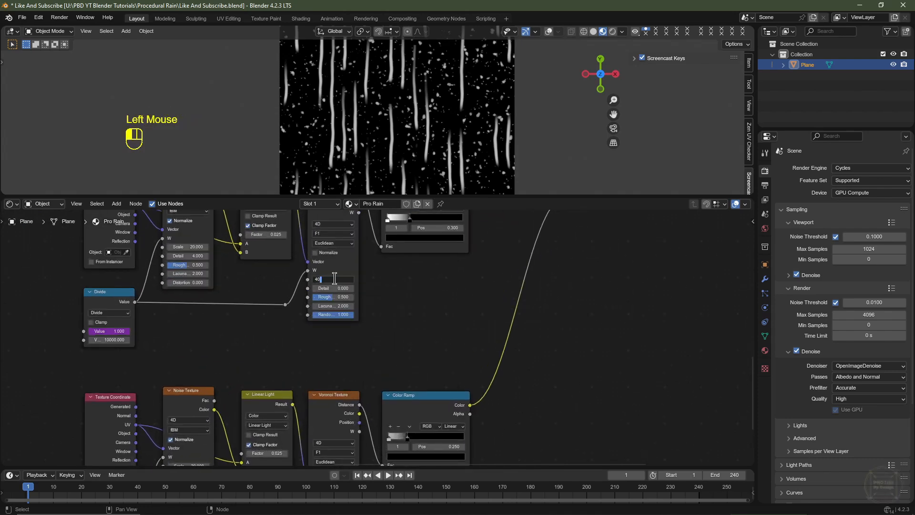
pyautogui.press('Return')
pyautogui.moveTo(335, 279); pyautogui.dragTo(342, 198, button='middle')
pyautogui.click(341, 417)
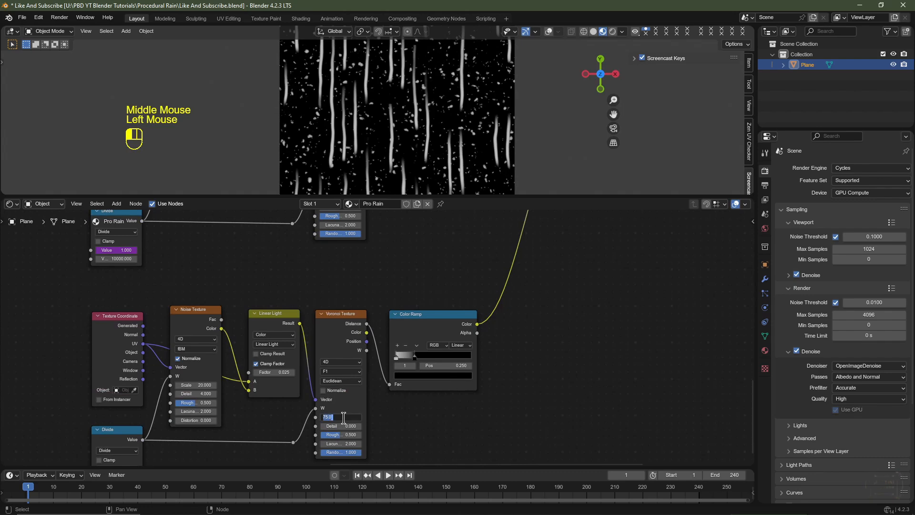
pyautogui.write('80')
pyautogui.moveTo(343, 417)
pyautogui.mouseDown(button='middle')
pyautogui.moveTo(353, 455)
pyautogui.moveTo(356, 416)
pyautogui.mouseUp(button='middle')
pyautogui.scroll(-1, 355, 389)
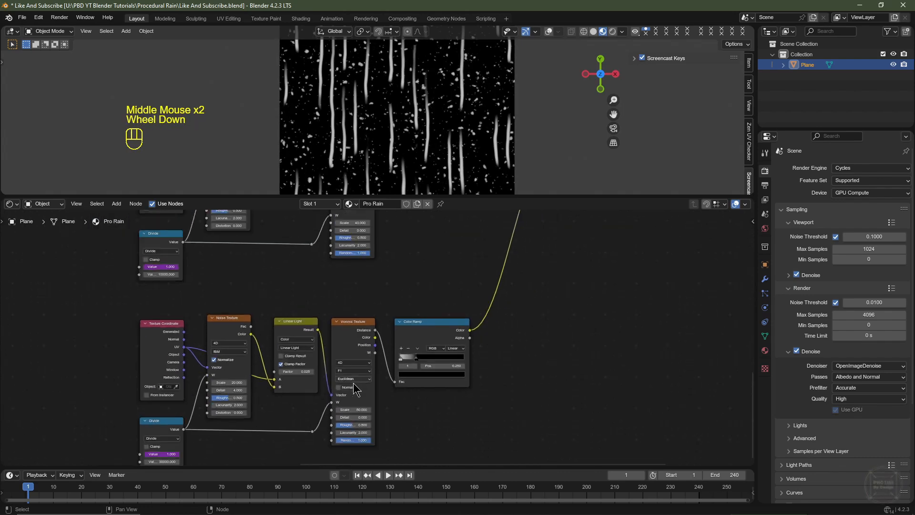
# Add a Value input node in the empty space before the small drops' Texture Coordinate node.
pyautogui.moveTo(298, 305); pyautogui.dragTo(477, 329, button='middle')
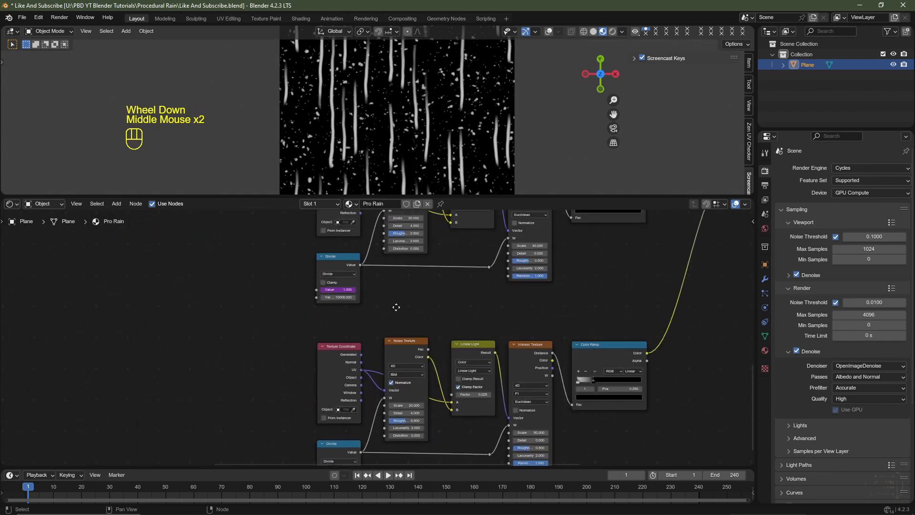
pyautogui.scroll(-2, 476, 329)
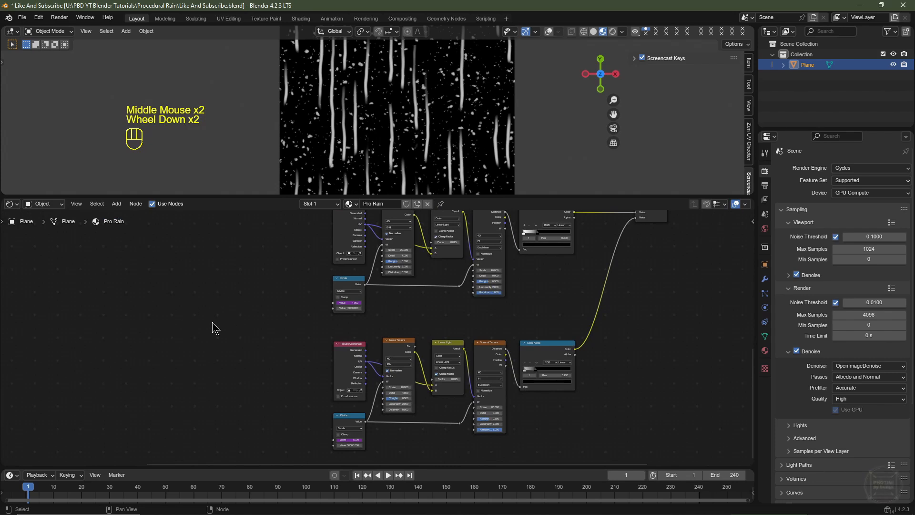
pyautogui.hotkey('shift', 'a')
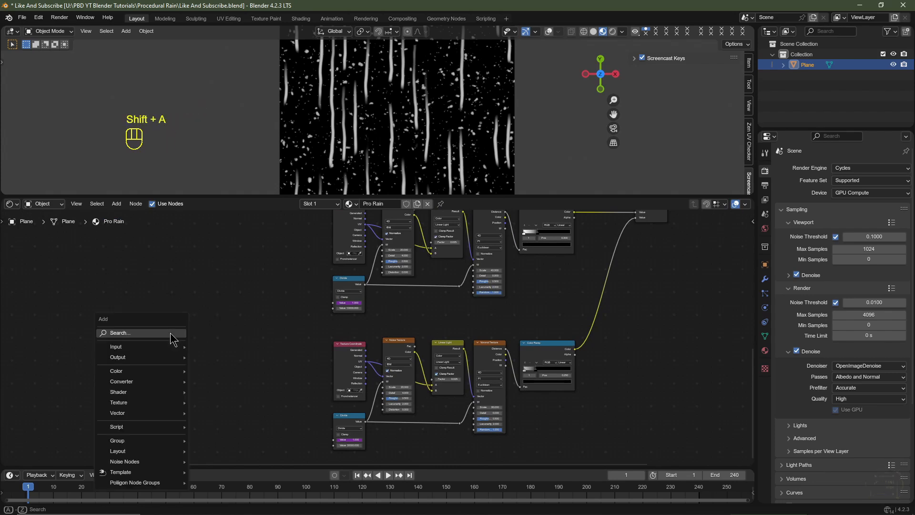
pyautogui.click(152, 333)
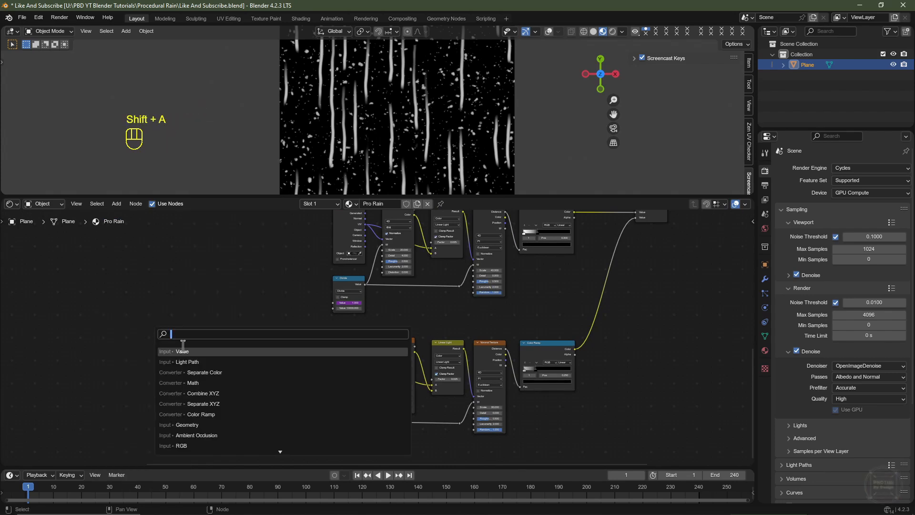
pyautogui.write('v')
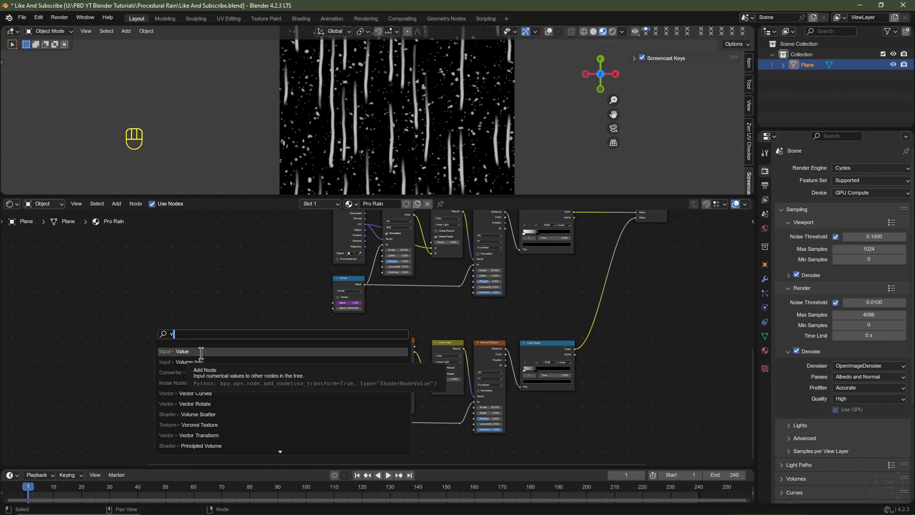
pyautogui.click(201, 353)
pyautogui.click(182, 339)
# Add a Math node between the Value node and the small drops' node chain.
pyautogui.scroll(2, 200, 353)
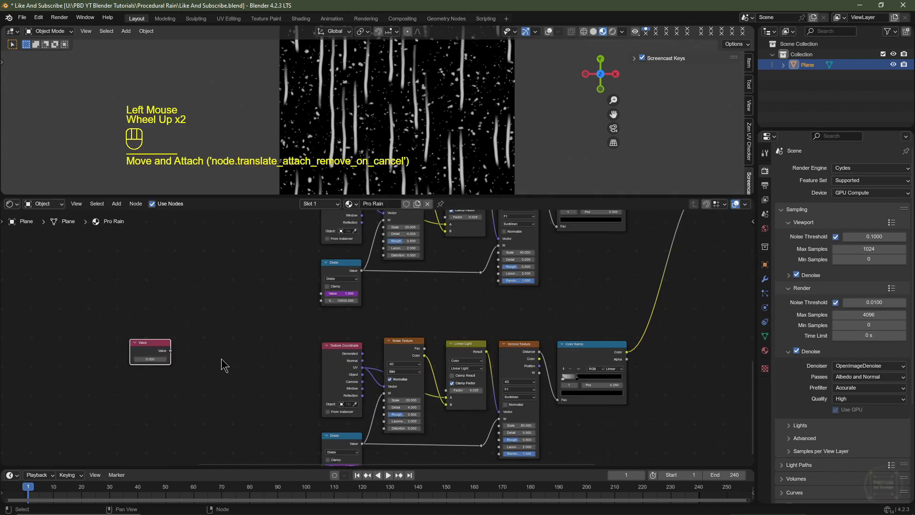
pyautogui.hotkey('shift', 'a')
pyautogui.moveTo(203, 407)
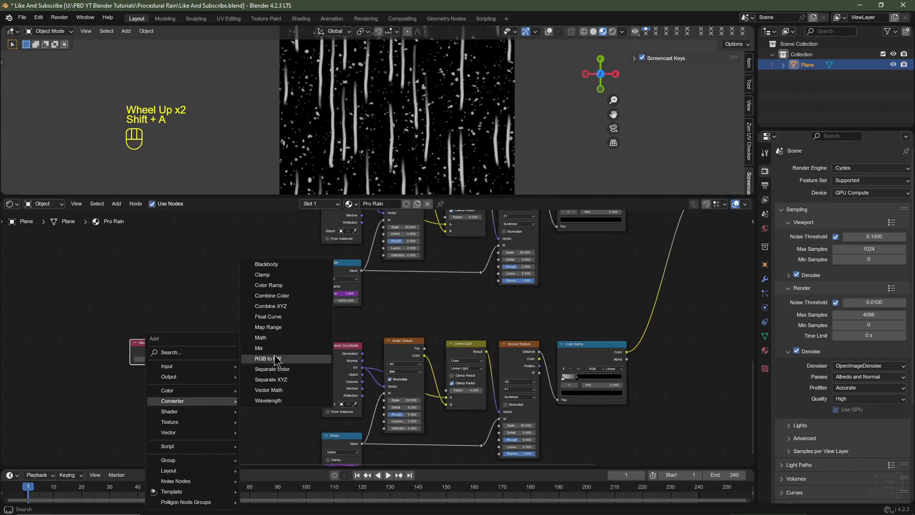
pyautogui.click(263, 338)
pyautogui.click(215, 336)
pyautogui.moveTo(215, 336); pyautogui.dragTo(186, 374, button='middle')
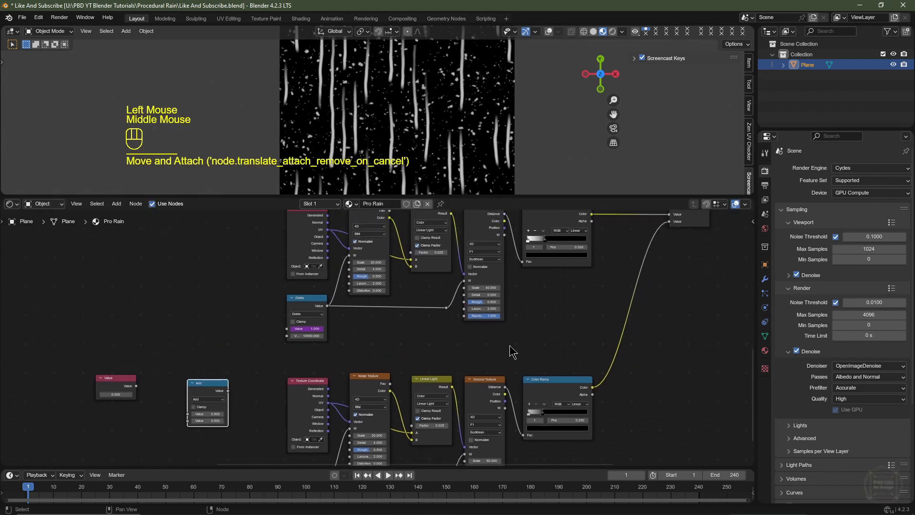
# Set the Value node to 40 to match the large drops' Voronoi Scale.
pyautogui.scroll(3, 186, 374)
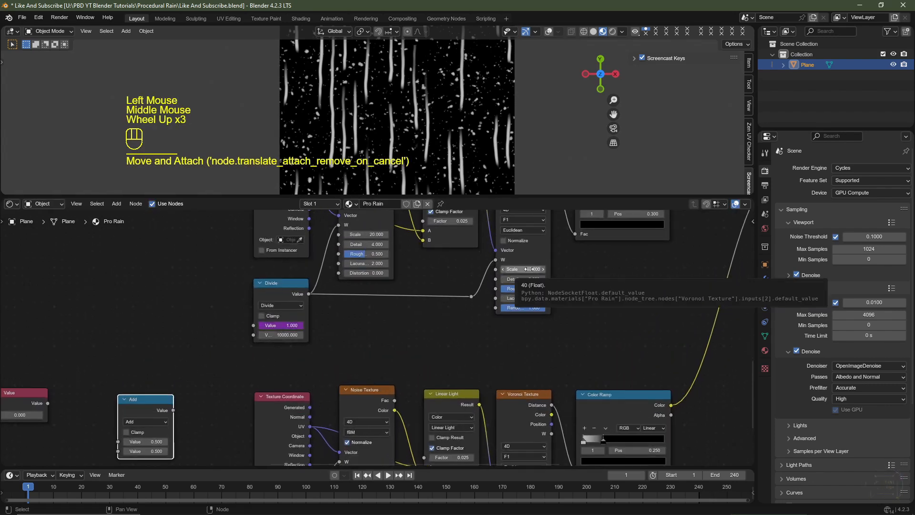
pyautogui.moveTo(31, 415); pyautogui.dragTo(178, 386, button='middle')
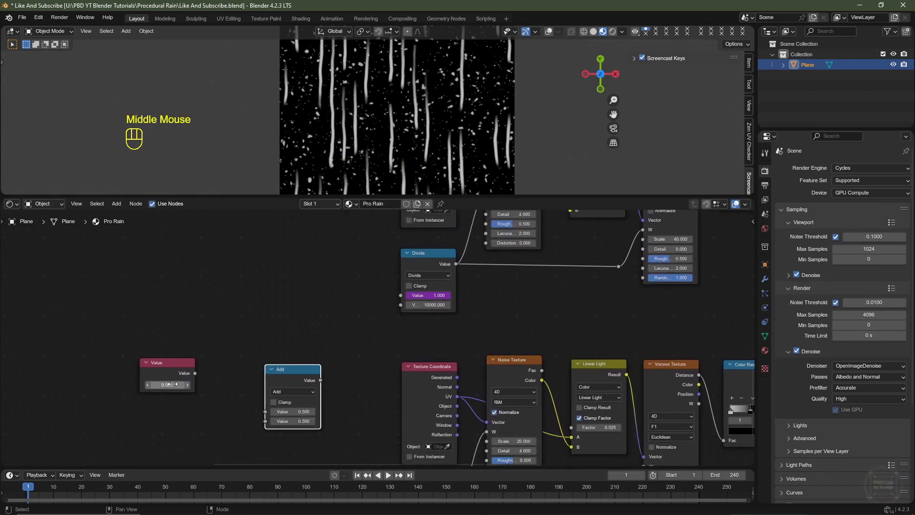
pyautogui.click(170, 384)
pyautogui.write('4')
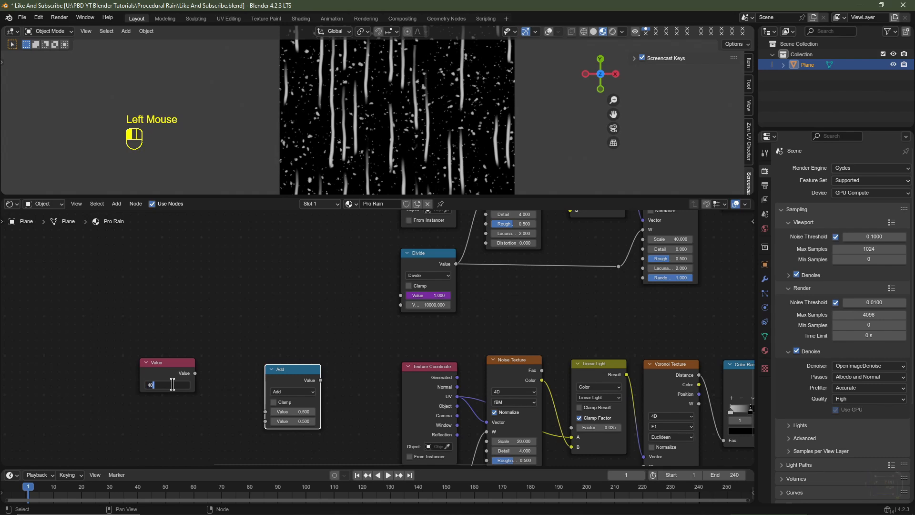
pyautogui.write('0')
pyautogui.press('Return')
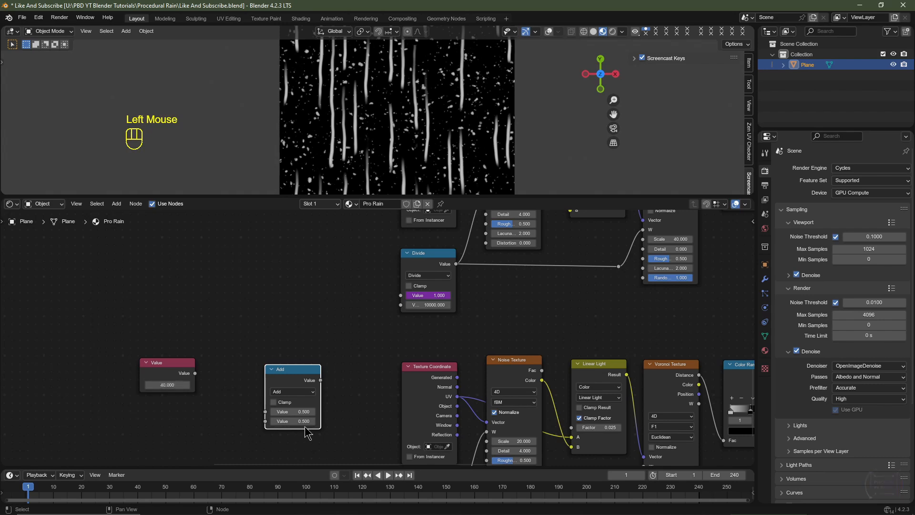
# Switch the Math node to Multiply with a second value of 2 and feed the Value node into its first input.
pyautogui.click(289, 391)
pyautogui.click(305, 315)
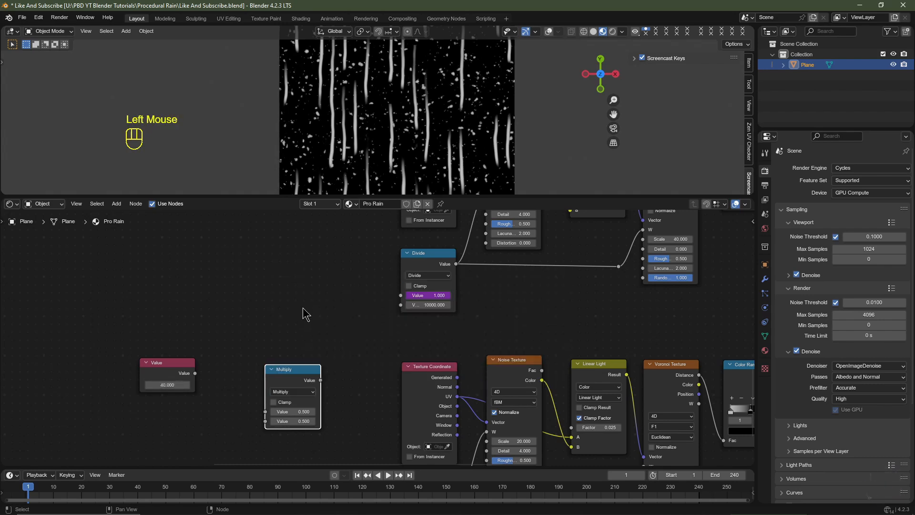
pyautogui.doubleClick(302, 421)
pyautogui.write('2')
pyautogui.press('Return')
pyautogui.moveTo(195, 373); pyautogui.dragTo(266, 412)
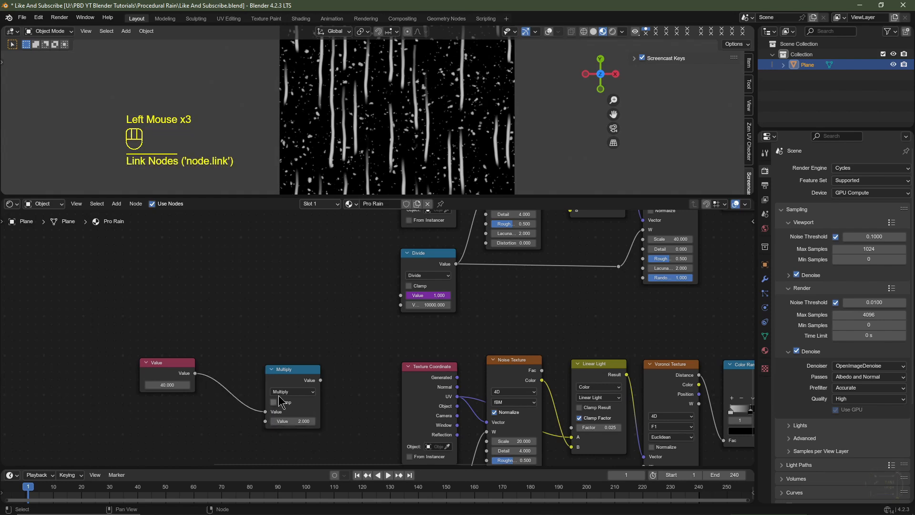
# Connect the Value node's output to the Scale input of the large drops' Voronoi Texture.
pyautogui.moveTo(559, 412); pyautogui.dragTo(328, 372, button='middle')
pyautogui.moveTo(466, 442); pyautogui.dragTo(461, 410, button='middle')
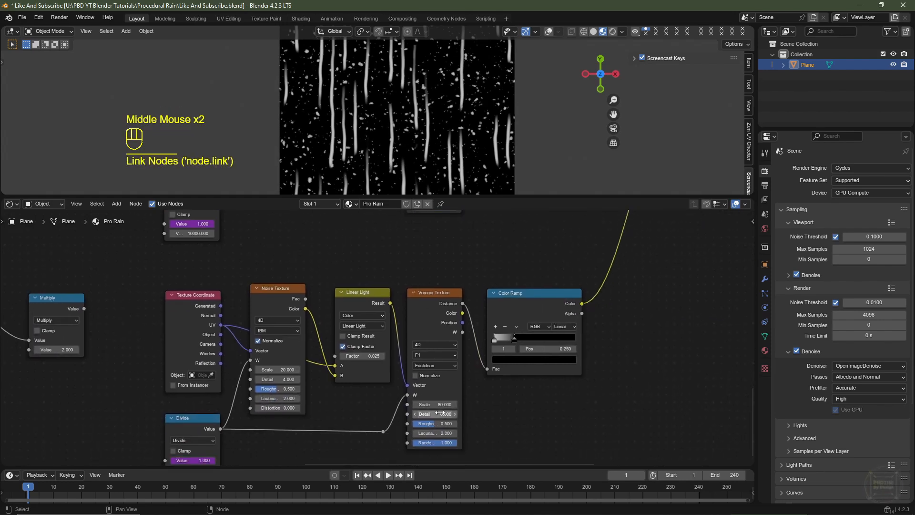
pyautogui.moveTo(119, 344); pyautogui.dragTo(241, 349, button='middle')
pyautogui.moveTo(154, 343); pyautogui.dragTo(150, 364, button='middle')
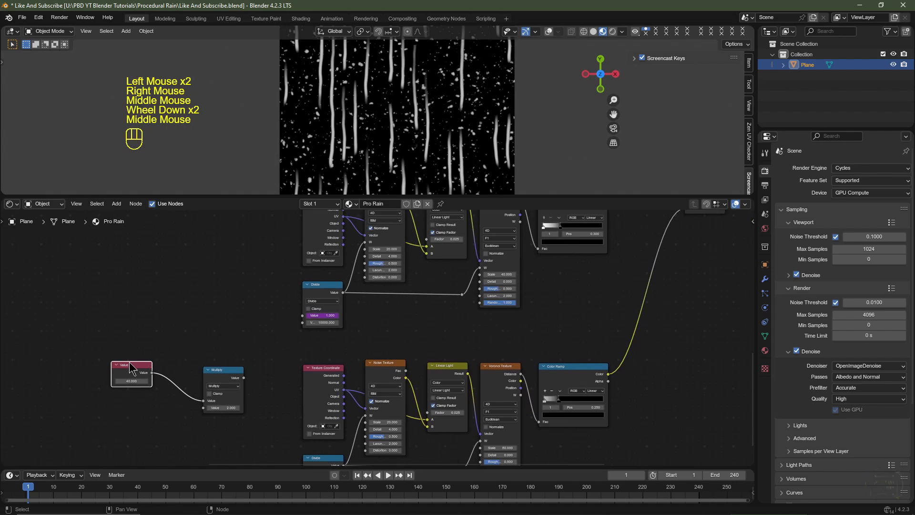
pyautogui.moveTo(151, 372); pyautogui.dragTo(480, 274)
pyautogui.moveTo(477, 291); pyautogui.dragTo(478, 273, button='middle')
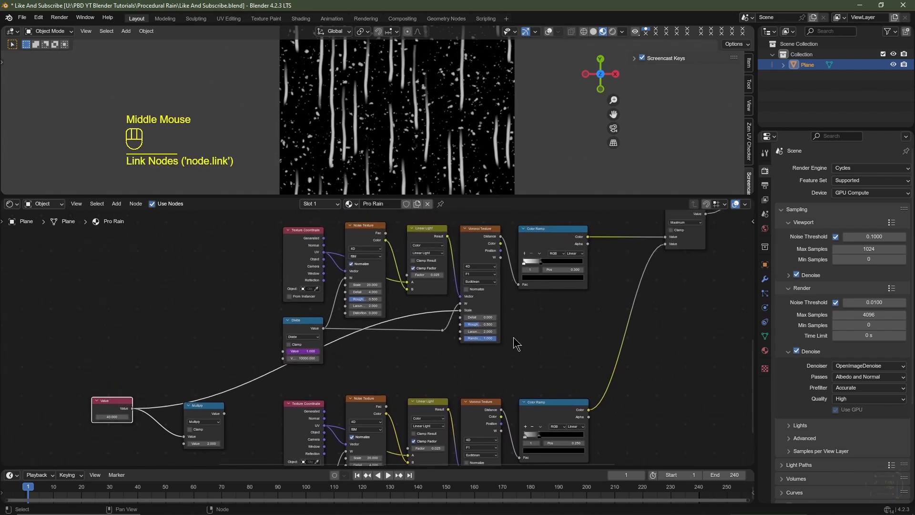
# Connect the Multiply output to the small drops' Voronoi Scale and move the Multiply and Value nodes closer to the chain.
pyautogui.moveTo(394, 366); pyautogui.dragTo(398, 350, button='middle')
pyautogui.moveTo(245, 344); pyautogui.dragTo(483, 415)
pyautogui.moveTo(241, 379); pyautogui.dragTo(283, 448)
pyautogui.moveTo(139, 336); pyautogui.dragTo(180, 337)
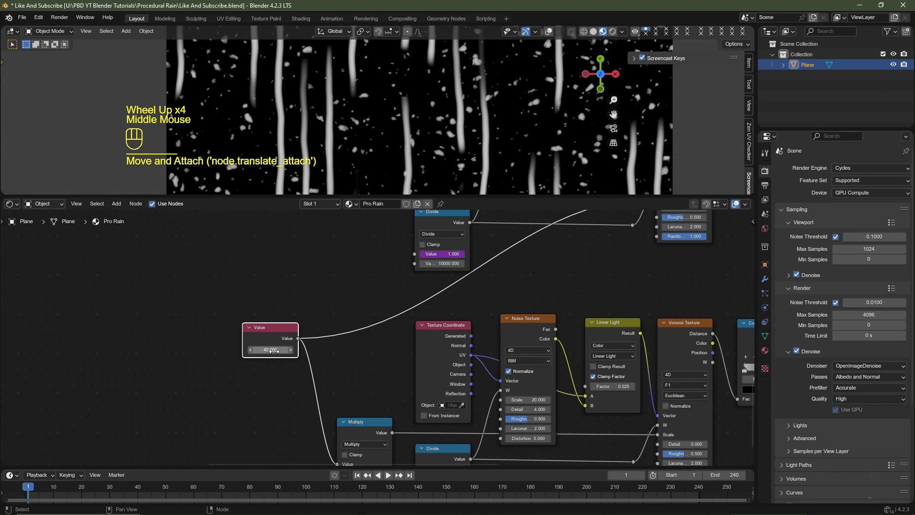
# Put the shared Value node of the drops in its own frame and label the frame "Droplet Size".
pyautogui.moveTo(273, 349)
pyautogui.mouseDown()
pyautogui.moveTo(315, 350)
pyautogui.moveTo(272, 350)
pyautogui.mouseUp()
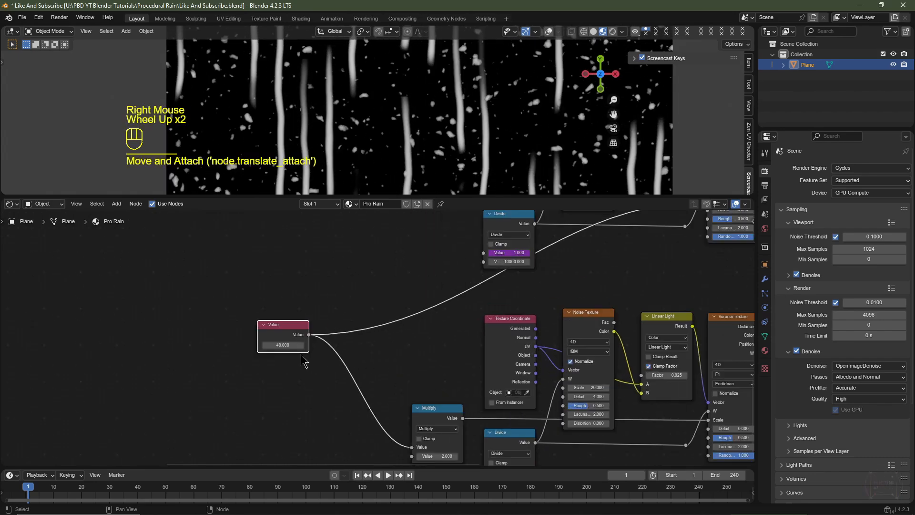
pyautogui.click(268, 327)
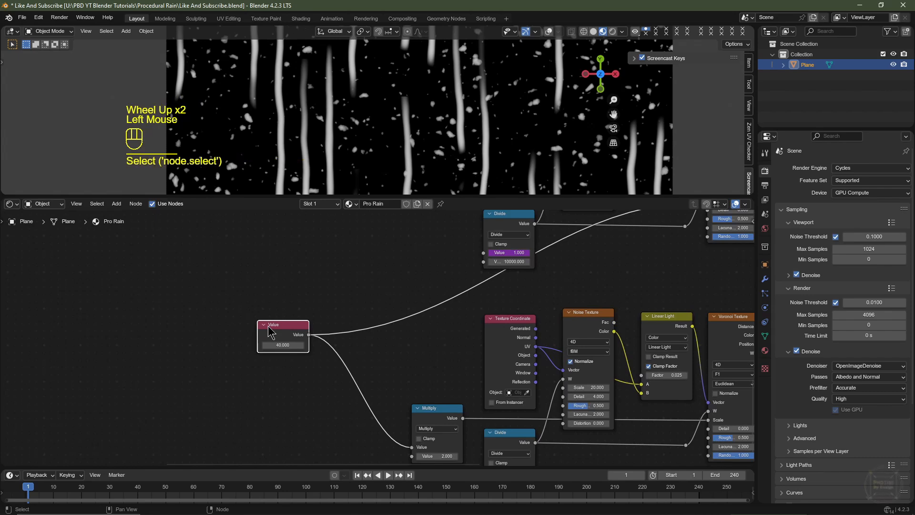
pyautogui.hotkey('ctrl', 'j')
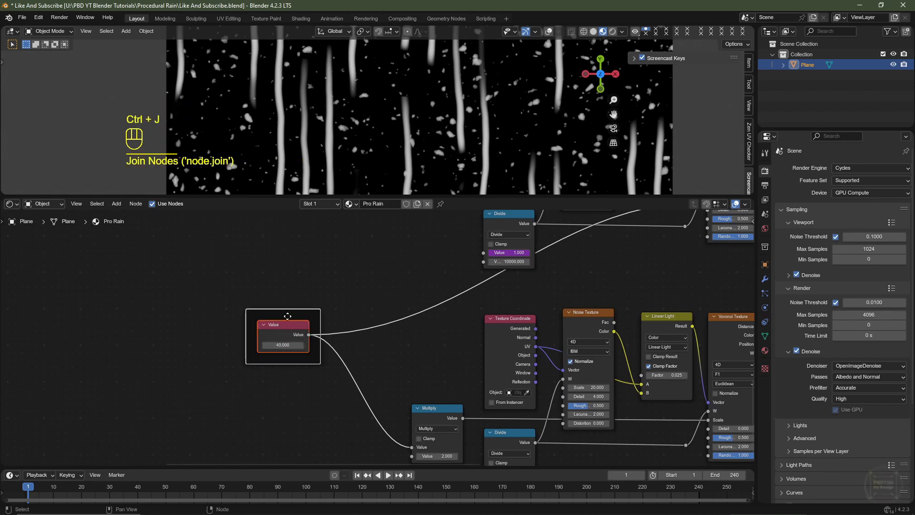
pyautogui.press('F2')
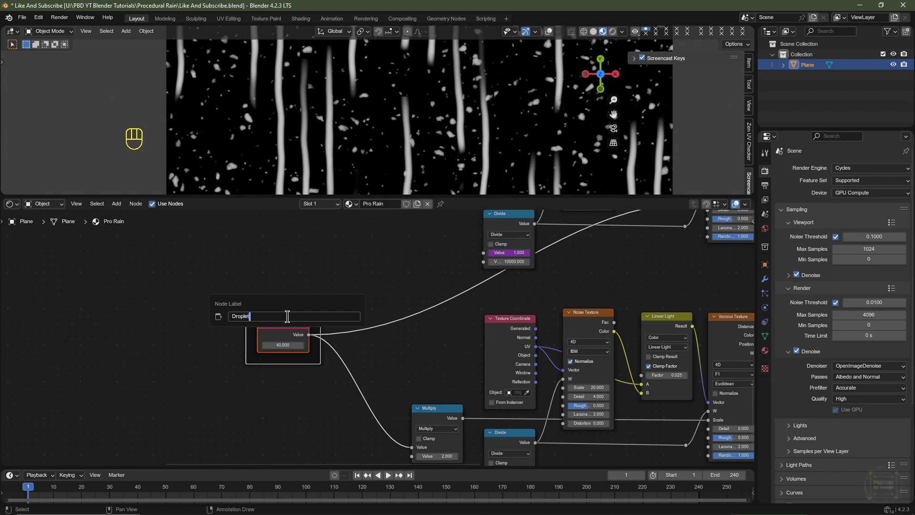
pyautogui.write('Droplet Size')
pyautogui.press('Return')
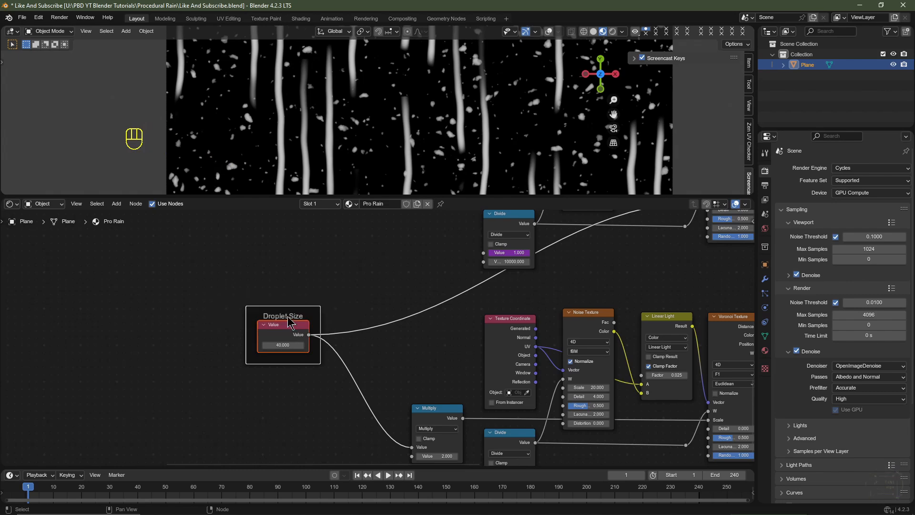
# Enable a custom color for the Droplet Size frame and make it bright blue.
pyautogui.press('n')
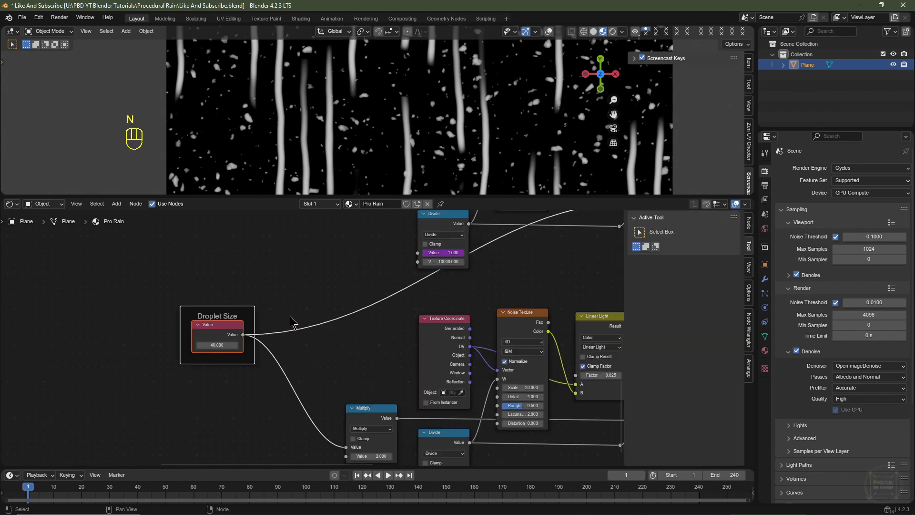
pyautogui.click(750, 228)
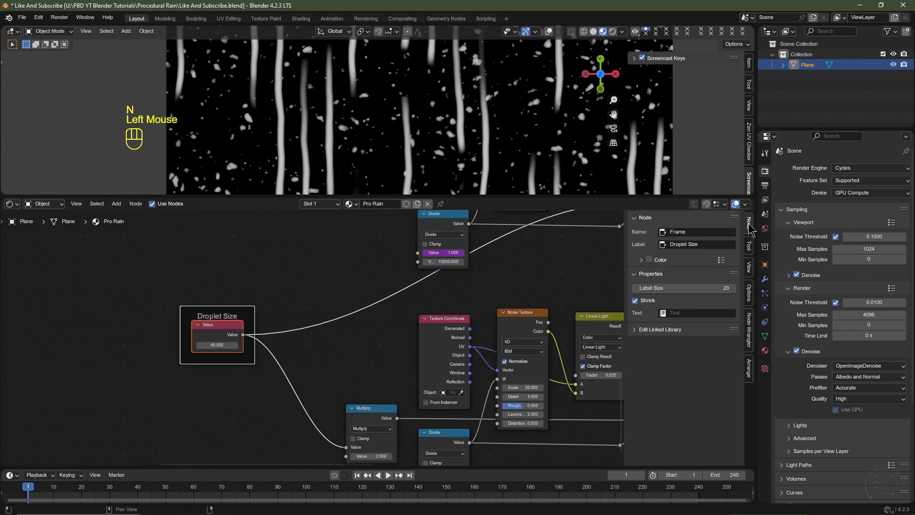
pyautogui.click(650, 261)
pyautogui.click(639, 263)
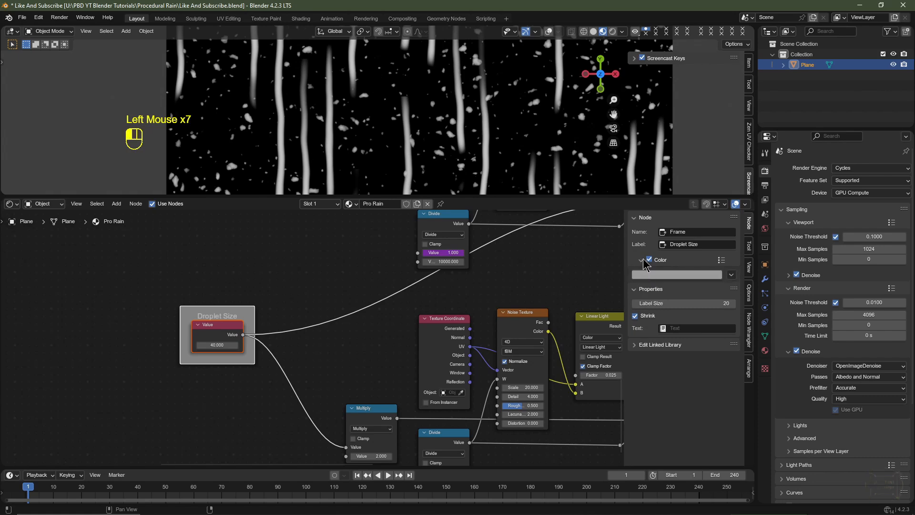
pyautogui.click(665, 275)
pyautogui.moveTo(676, 194)
pyautogui.mouseDown()
pyautogui.moveTo(683, 154)
pyautogui.moveTo(701, 142)
pyautogui.mouseUp()
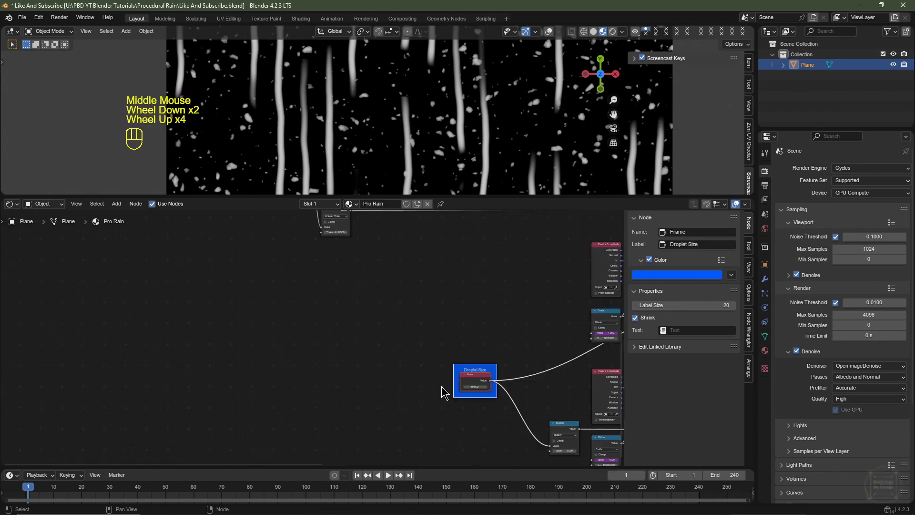
# Try a divisor of 10 in the streaks' Divide node while the animation plays, and return to frame 1.
pyautogui.scroll(-4, 474, 381)
pyautogui.moveTo(474, 375); pyautogui.dragTo(402, 379, button='middle')
pyautogui.scroll(5, 402, 382)
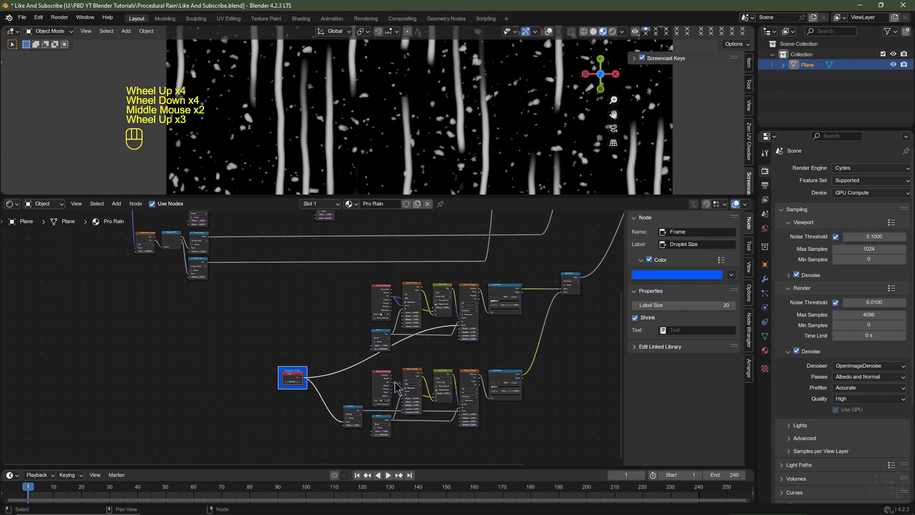
pyautogui.press('Home')
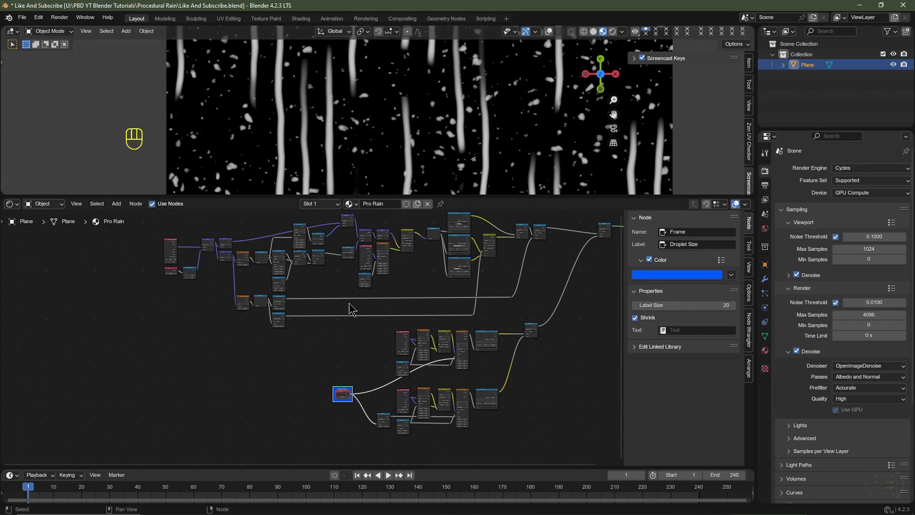
pyautogui.scroll(3, 345, 307)
pyautogui.scroll(2, 379, 345)
pyautogui.moveTo(339, 304); pyautogui.dragTo(386, 362, button='middle')
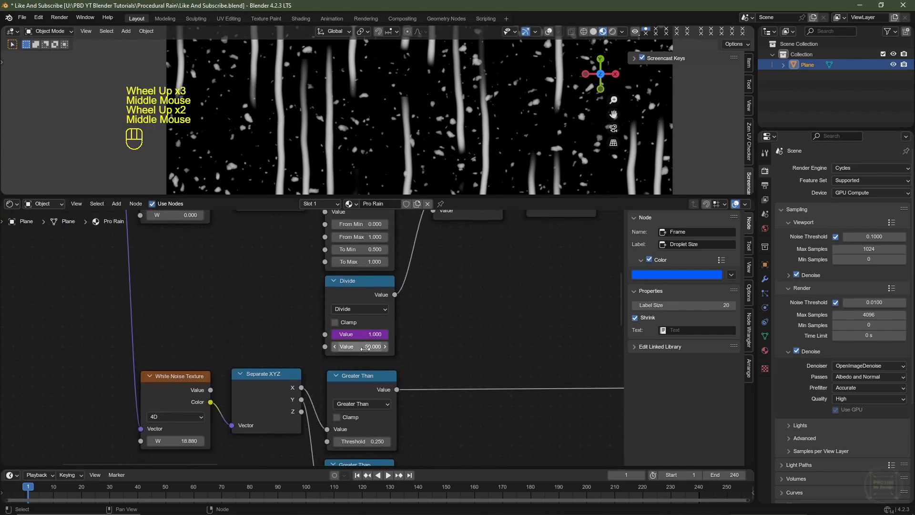
pyautogui.press('space')
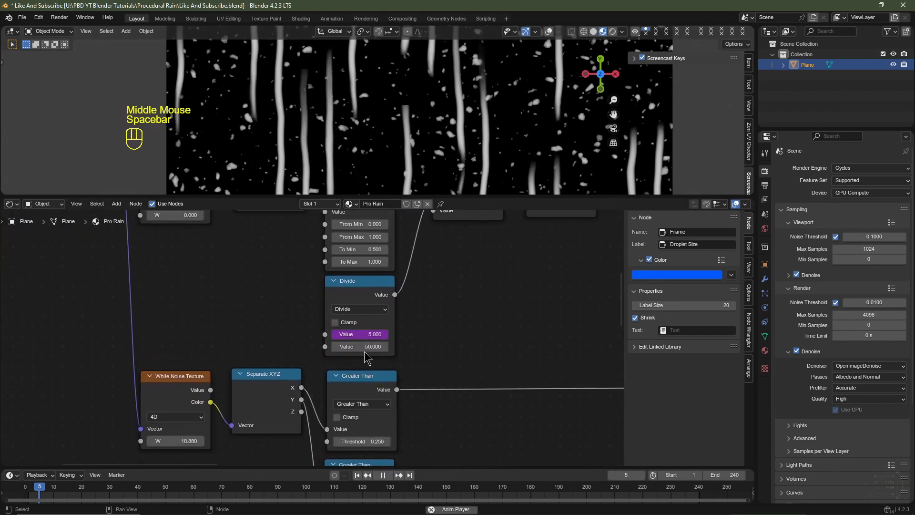
pyautogui.click(365, 346)
pyautogui.write('1')
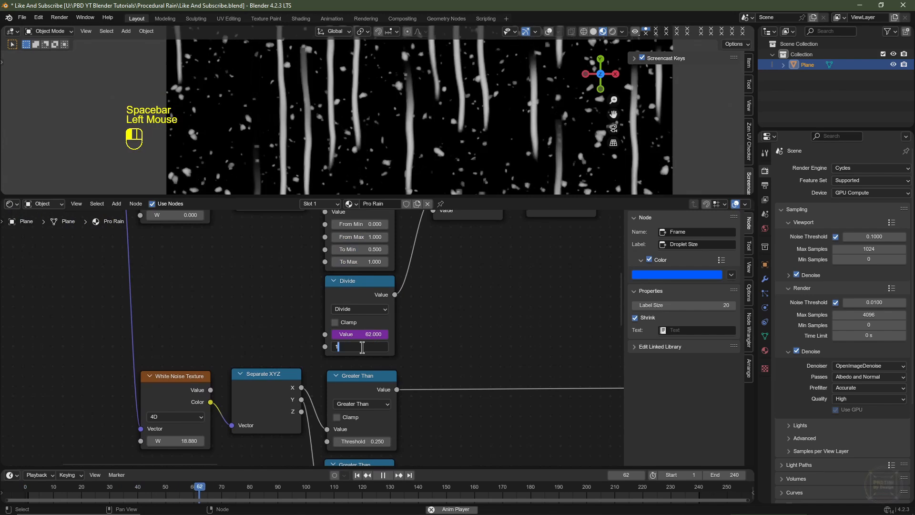
pyautogui.write('0')
pyautogui.press('Return')
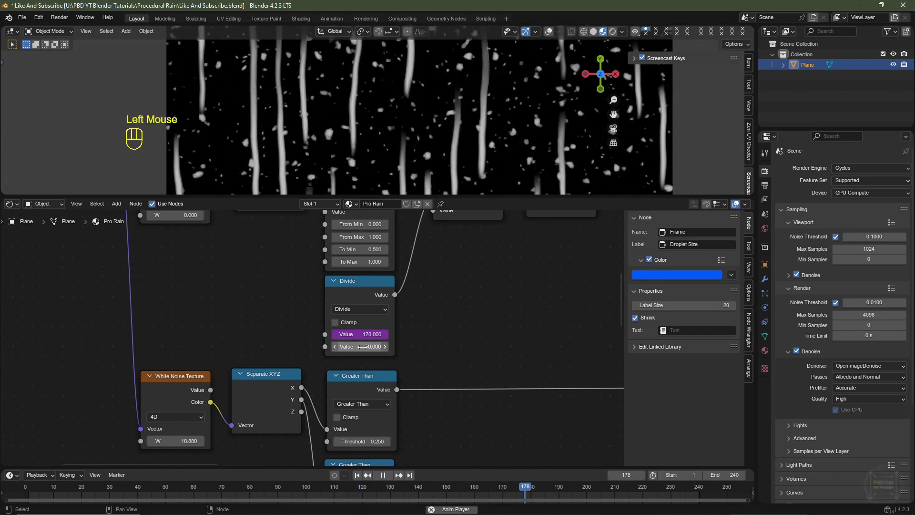
pyautogui.press('space')
pyautogui.click(358, 476)
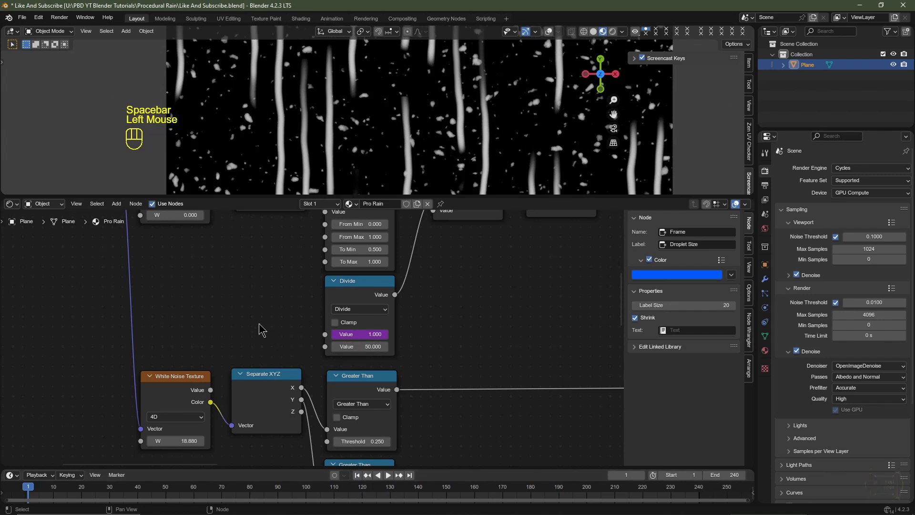
# Add a Value node beside the streaks' Divide node and set it to 50.
pyautogui.moveTo(244, 316); pyautogui.dragTo(282, 321, button='middle')
pyautogui.hotkey('shift', 'a')
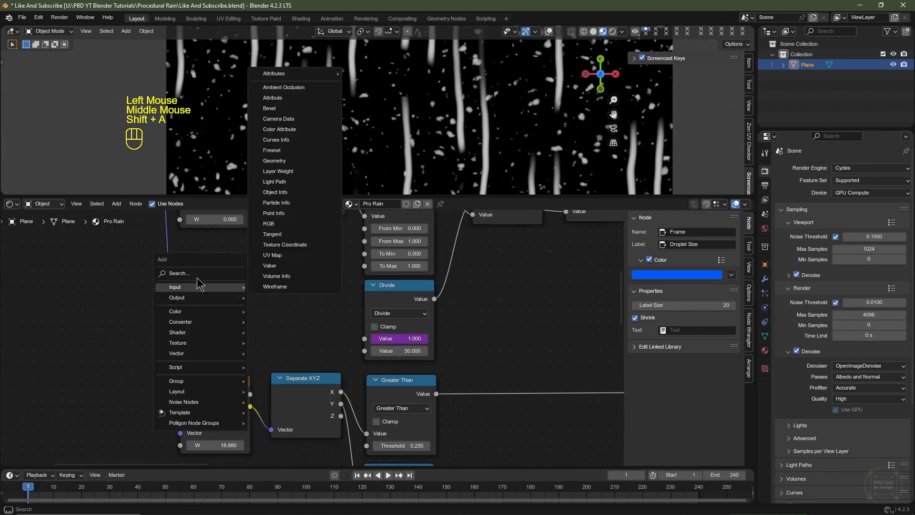
pyautogui.click(196, 274)
pyautogui.write('v')
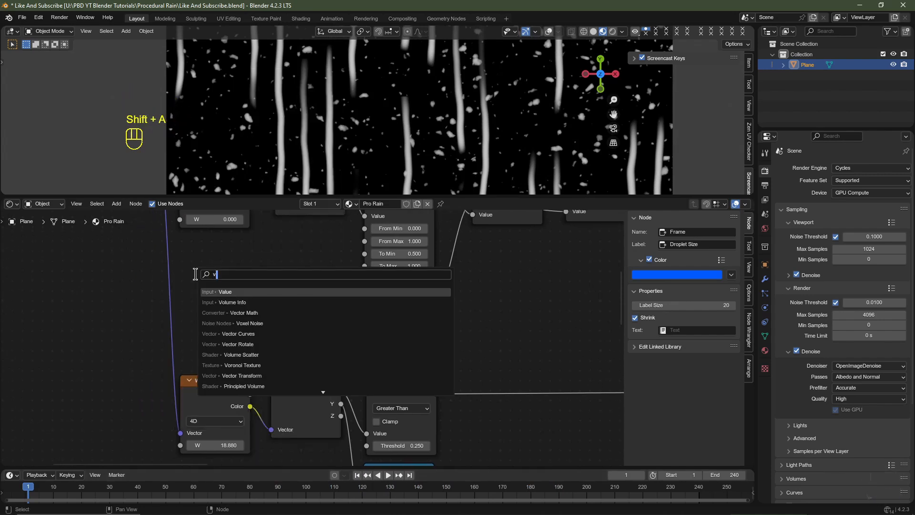
pyautogui.click(226, 292)
pyautogui.click(296, 317)
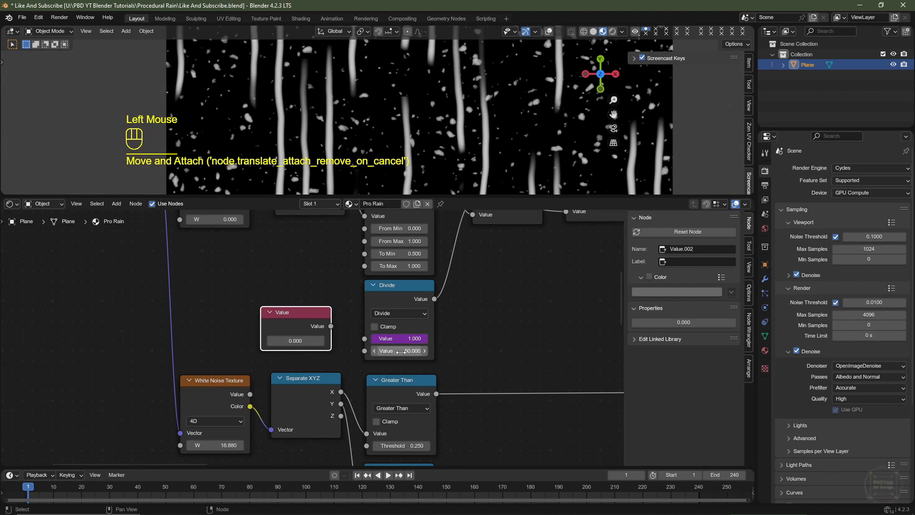
pyautogui.doubleClick(304, 340)
pyautogui.write('50')
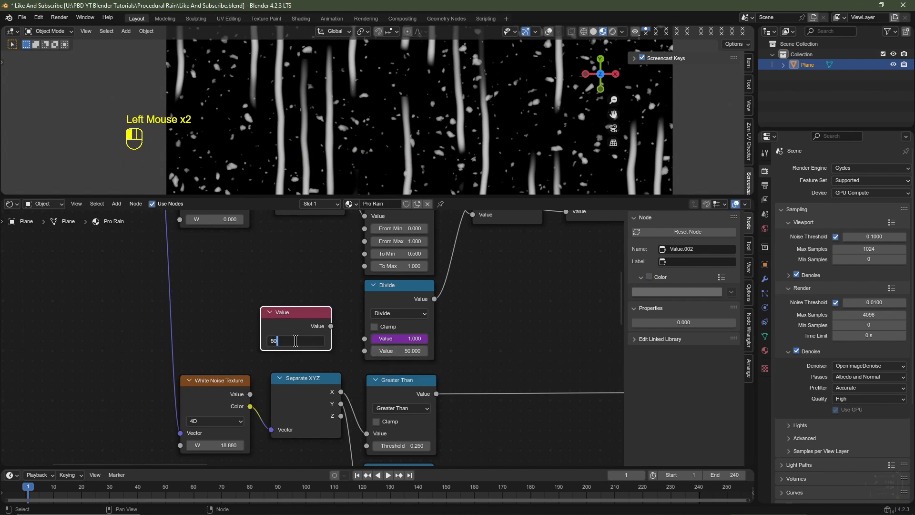
pyautogui.press('Return')
# Connect the new Value node to the Divide node's second input and move it clear of the White Noise chain.
pyautogui.moveTo(330, 326); pyautogui.dragTo(364, 351)
pyautogui.scroll(-4, 407, 337)
pyautogui.moveTo(407, 337); pyautogui.dragTo(414, 343, button='middle')
pyautogui.moveTo(405, 342); pyautogui.dragTo(324, 352)
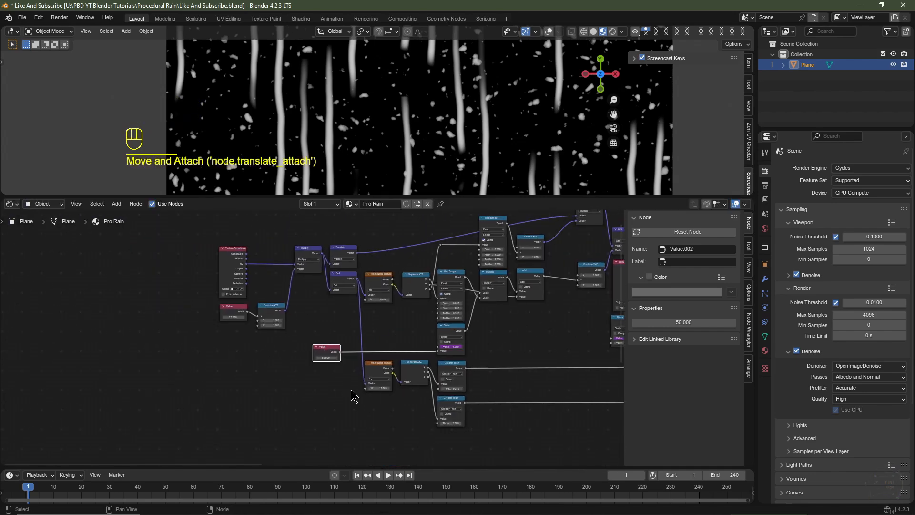
# Put the Value node that feeds the Divide node in a frame labelled "Streak Speed".
pyautogui.scroll(5, 352, 396)
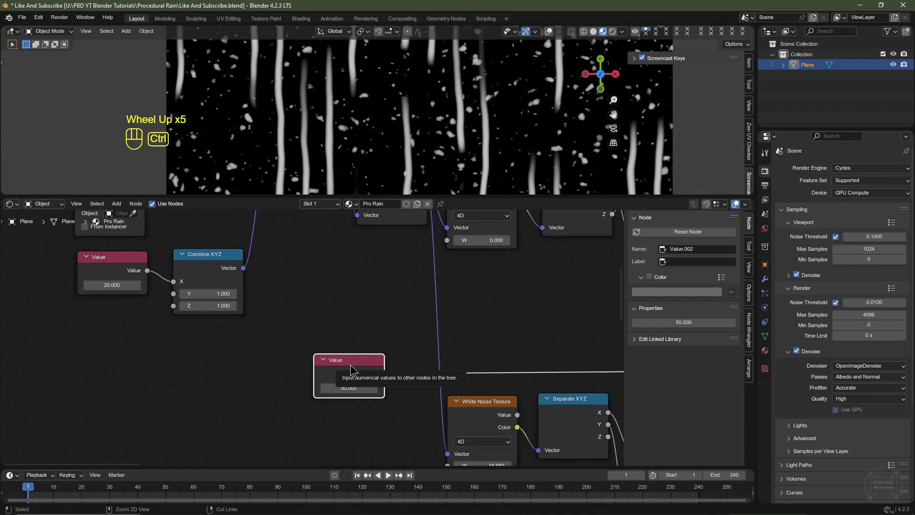
pyautogui.hotkey('ctrl', 'j')
pyautogui.press('F2')
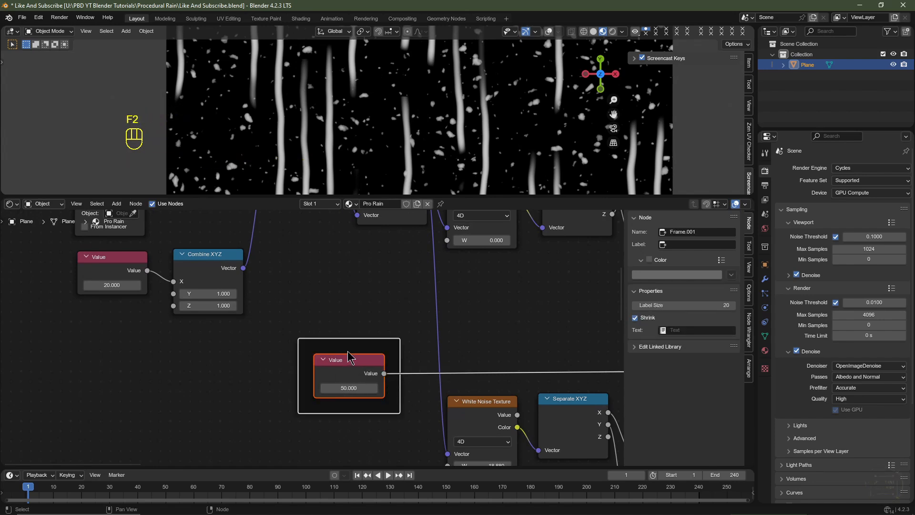
pyautogui.press('F2')
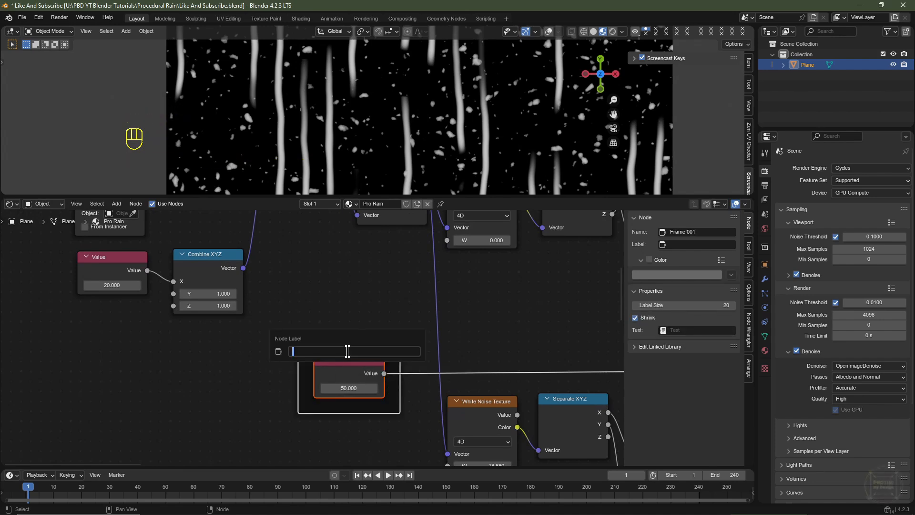
pyautogui.write('Streak Speed')
pyautogui.press('Return')
# Enable a custom color for the Streak Speed frame and make it green.
pyautogui.scroll(-2, 352, 353)
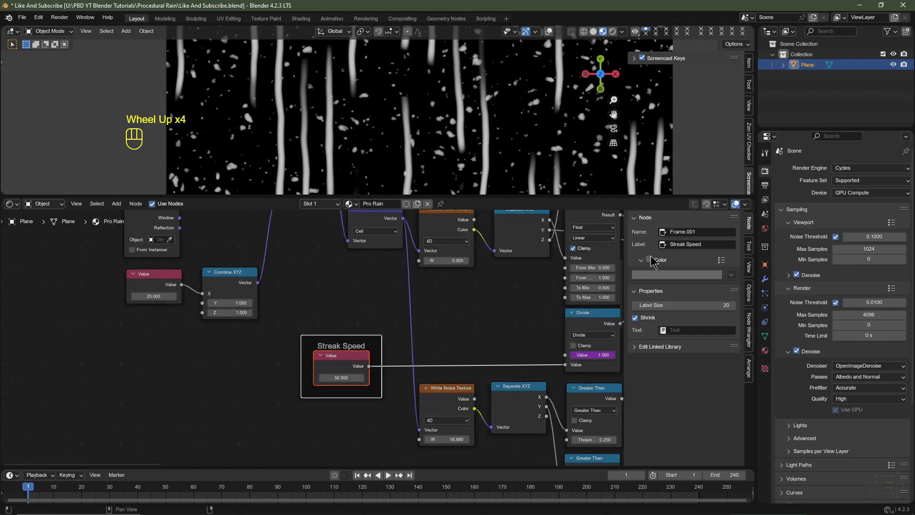
pyautogui.click(650, 261)
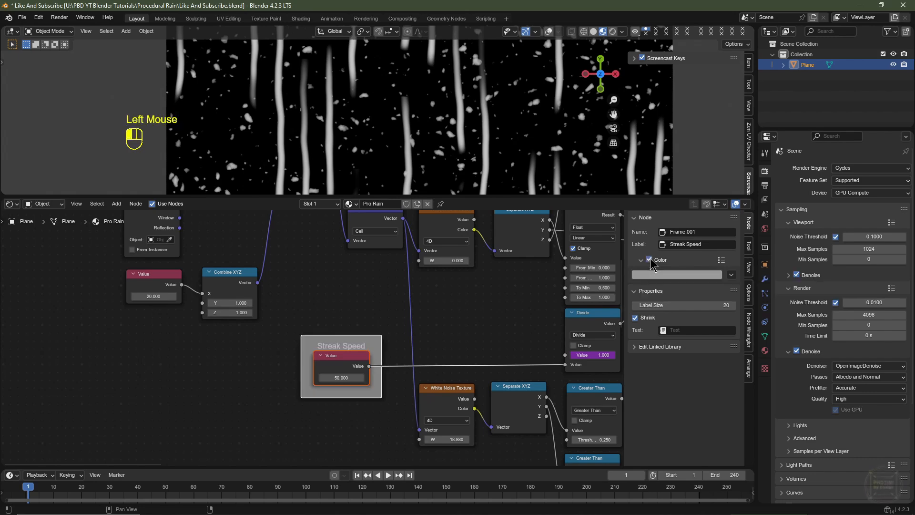
pyautogui.click(648, 261)
pyautogui.click(648, 260)
pyautogui.click(659, 275)
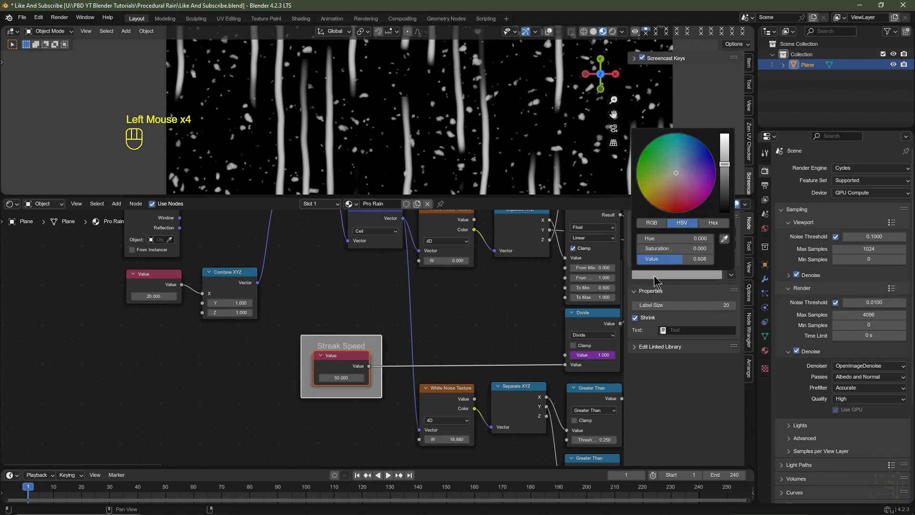
pyautogui.scroll(2, 673, 248)
pyautogui.moveTo(675, 190)
pyautogui.mouseDown()
pyautogui.moveTo(645, 141)
pyautogui.moveTo(656, 157)
pyautogui.mouseUp()
# Move the Value node that drives the Combine XYZ X input farther away from the Combine XYZ node.
pyautogui.scroll(-9, 656, 157)
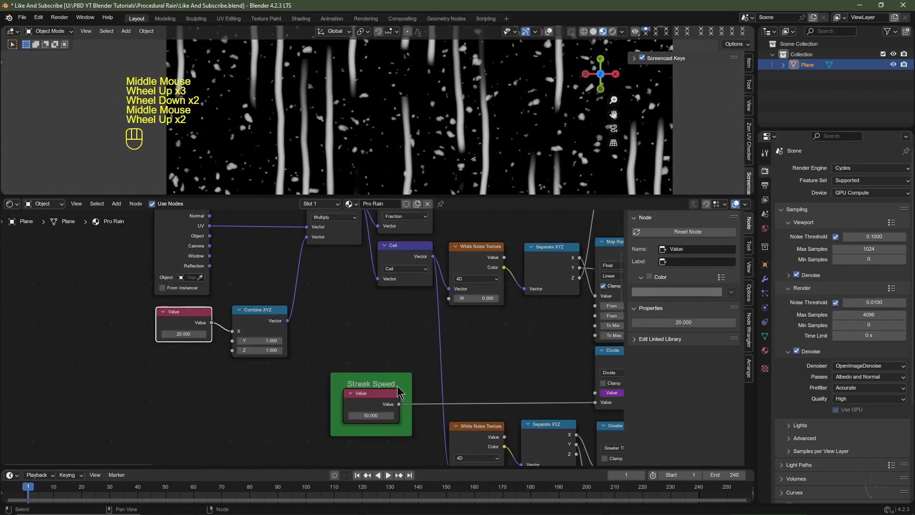
pyautogui.scroll(2, 239, 385)
pyautogui.moveTo(239, 385); pyautogui.dragTo(409, 383, button='middle')
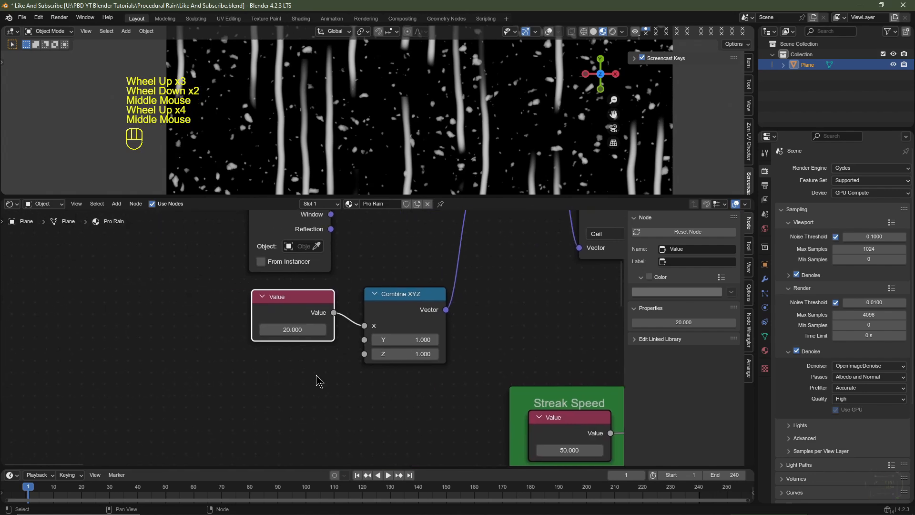
pyautogui.scroll(2, 284, 353)
pyautogui.moveTo(286, 327)
pyautogui.mouseDown()
pyautogui.moveTo(334, 327)
pyautogui.moveTo(281, 327)
pyautogui.moveTo(309, 327)
pyautogui.moveTo(298, 327)
pyautogui.mouseUp()
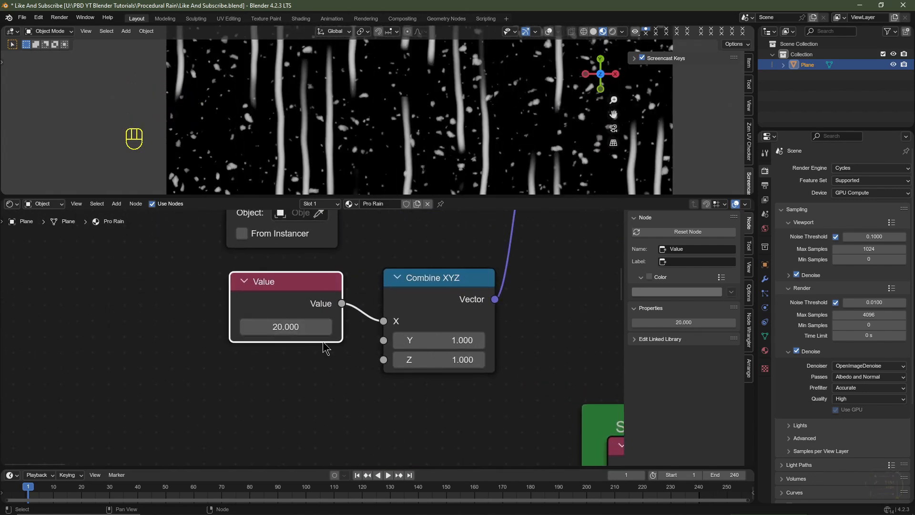
pyautogui.click(339, 377)
pyautogui.moveTo(325, 349); pyautogui.dragTo(332, 379, button='middle')
pyautogui.scroll(-2, 314, 392)
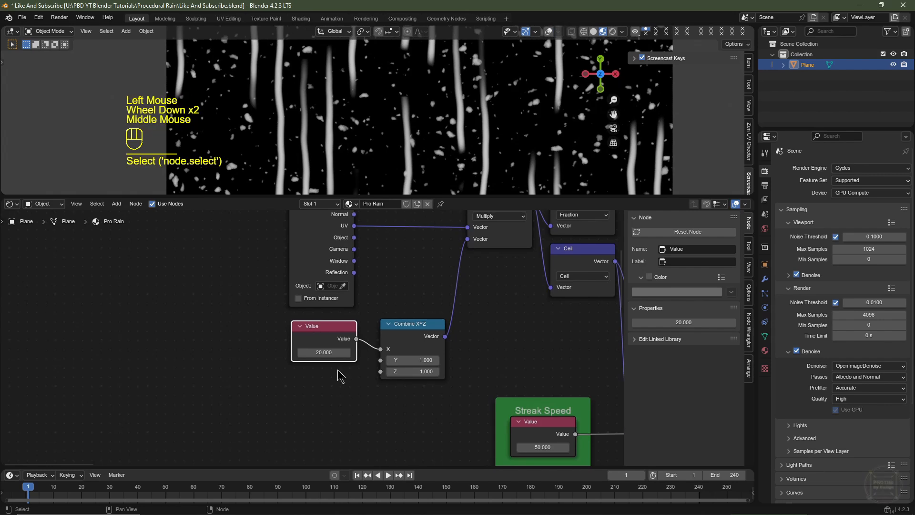
pyautogui.press('g')
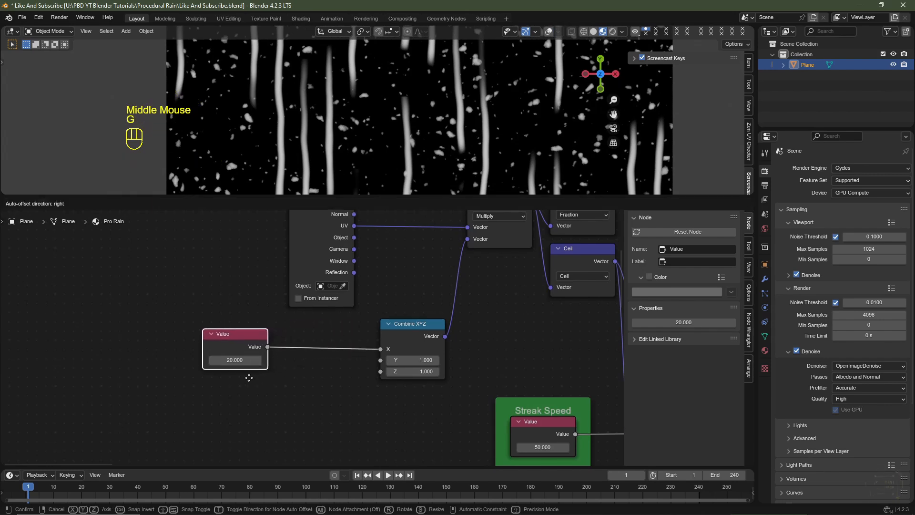
pyautogui.click(243, 380)
# Put the Value node that drives the Combine XYZ X input in a frame labelled "Steak Frequency".
pyautogui.press('ctrl')
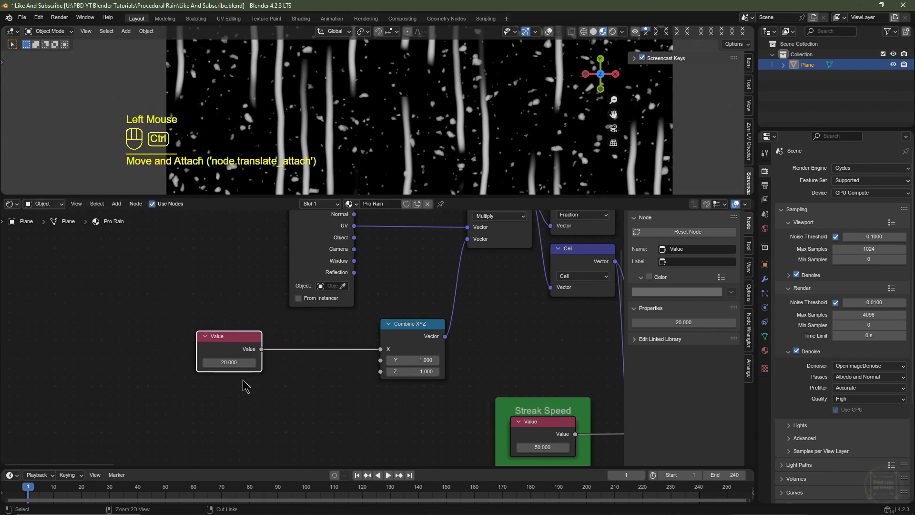
pyautogui.hotkey('ctrl', 'j')
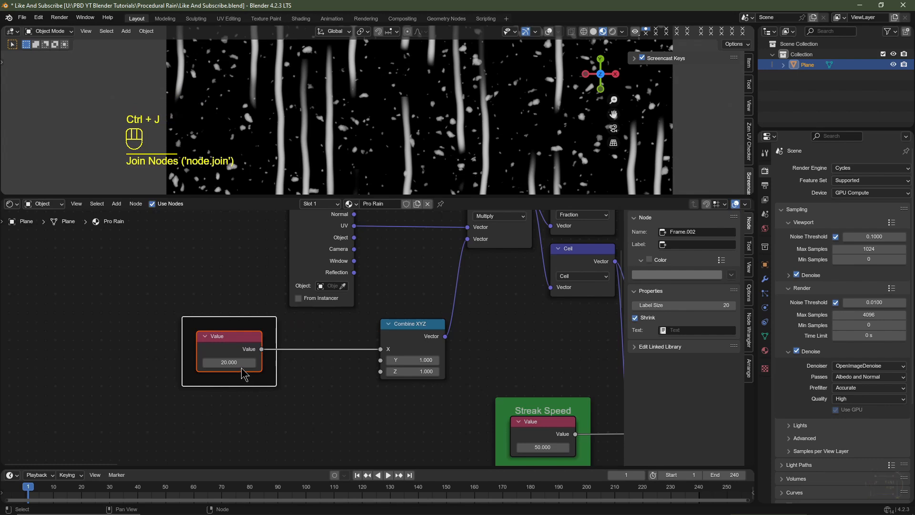
pyautogui.press('F2')
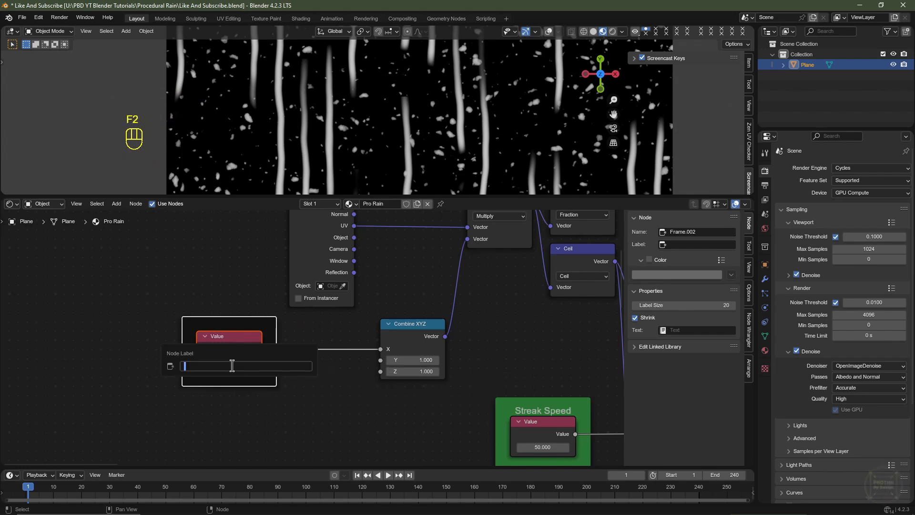
pyautogui.write('Steak Frequency')
pyautogui.press('Return')
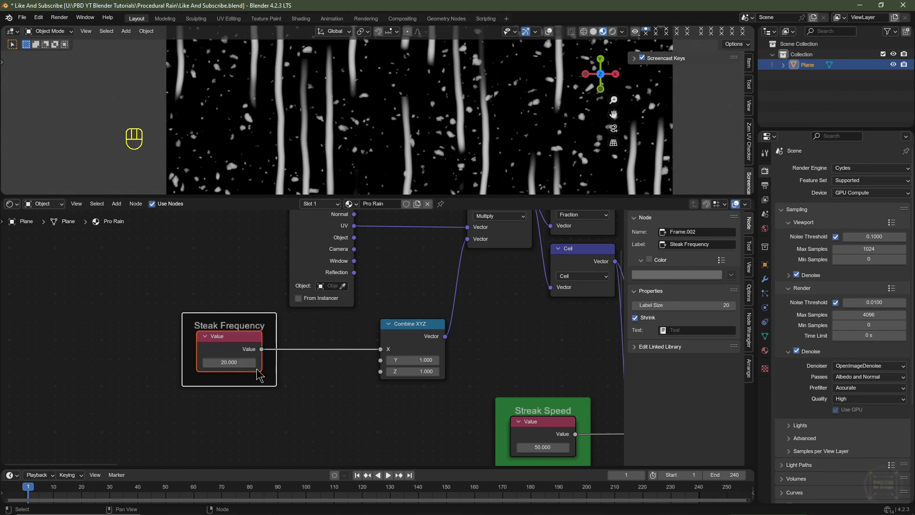
# Enable a custom color for the Steak Frequency frame and make it orange-brown.
pyautogui.scroll(-2, 309, 355)
pyautogui.scroll(2, 308, 355)
pyautogui.click(649, 260)
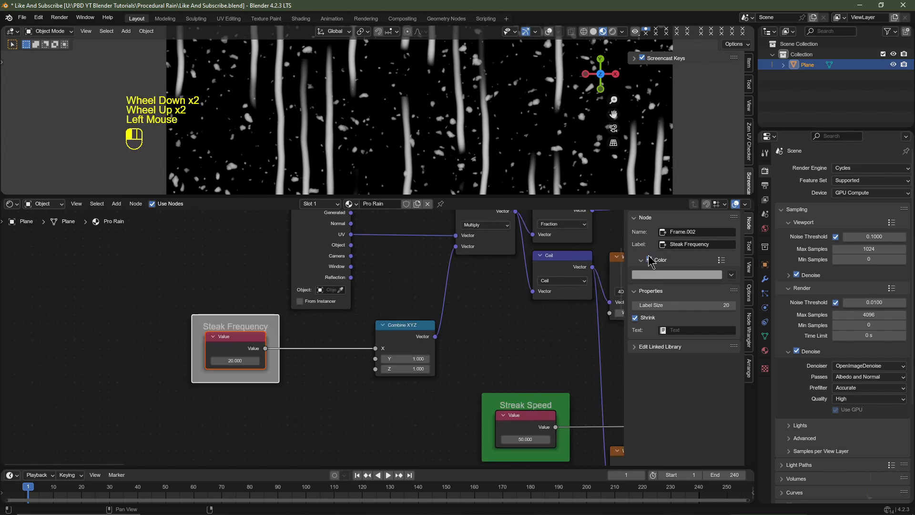
pyautogui.click(665, 276)
pyautogui.scroll(4, 670, 193)
pyautogui.moveTo(669, 194); pyautogui.dragTo(666, 193)
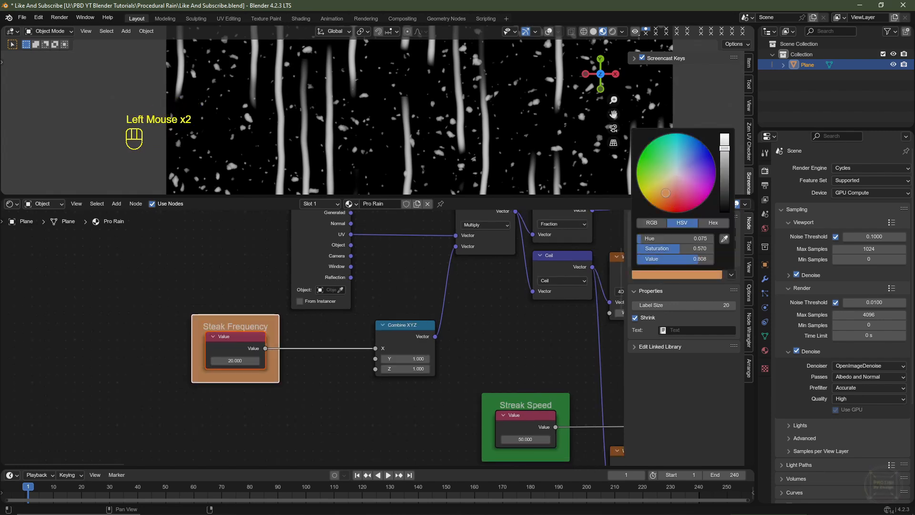
pyautogui.scroll(-2, 665, 201)
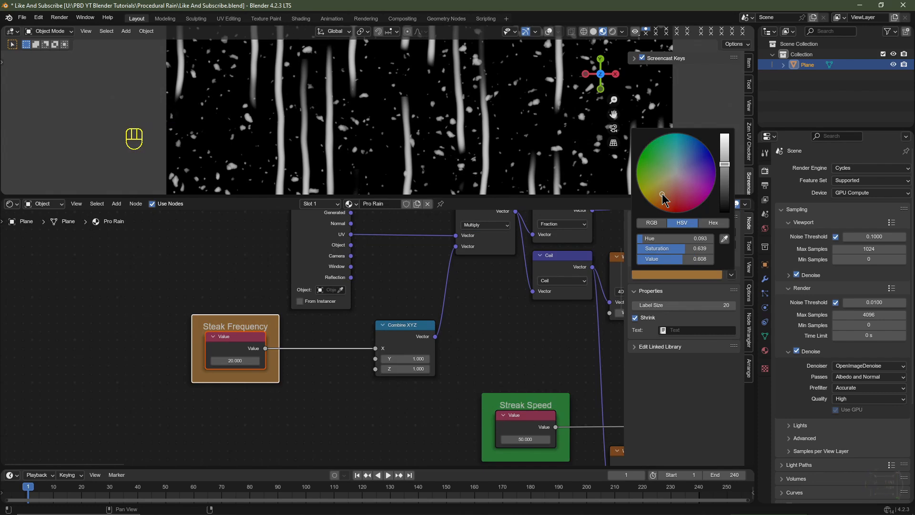
pyautogui.scroll(-2, 665, 201)
# Enlarge the 3D viewport and turn its overlays on.
pyautogui.scroll(-4, 403, 382)
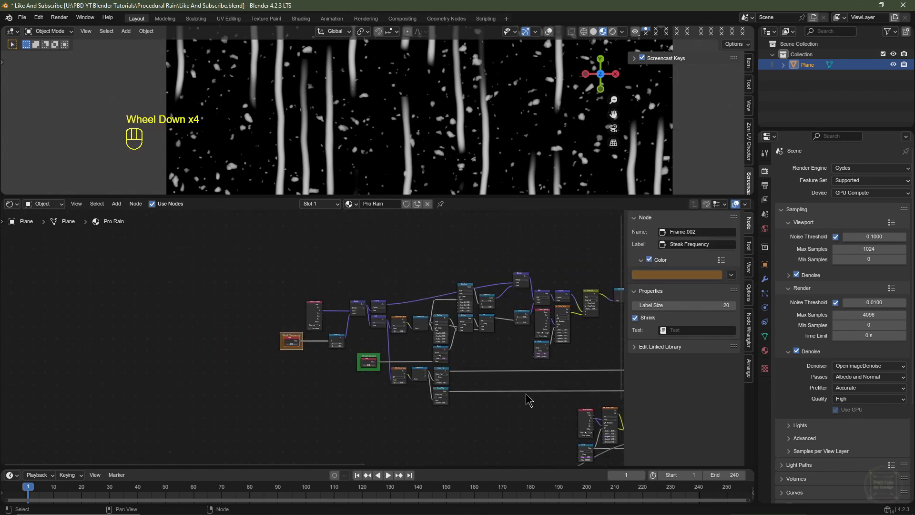
pyautogui.moveTo(527, 394); pyautogui.dragTo(303, 359, button='middle')
pyautogui.scroll(-1, 296, 367)
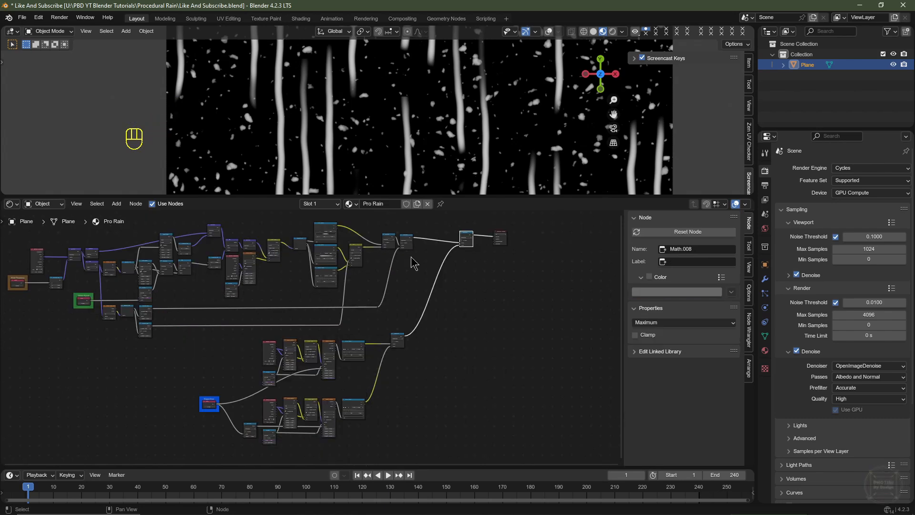
pyautogui.moveTo(479, 301); pyautogui.dragTo(269, 351, button='middle')
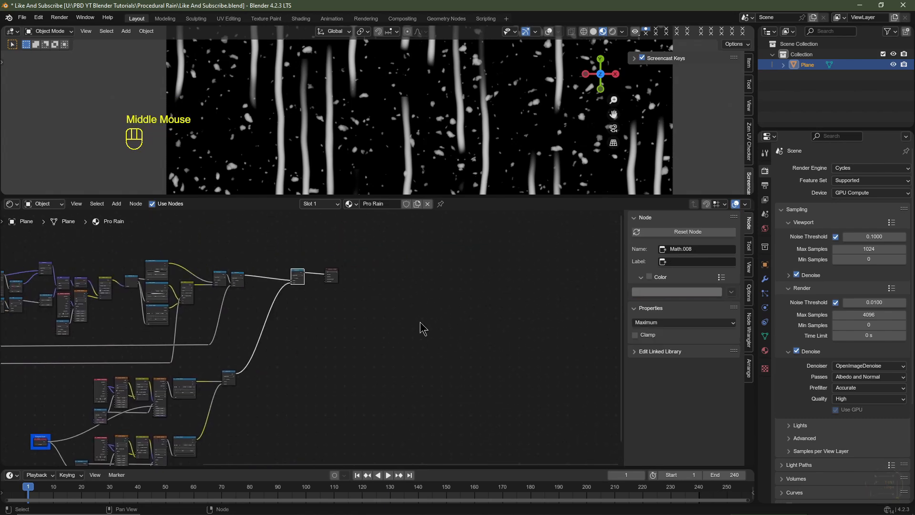
pyautogui.scroll(2, 429, 246)
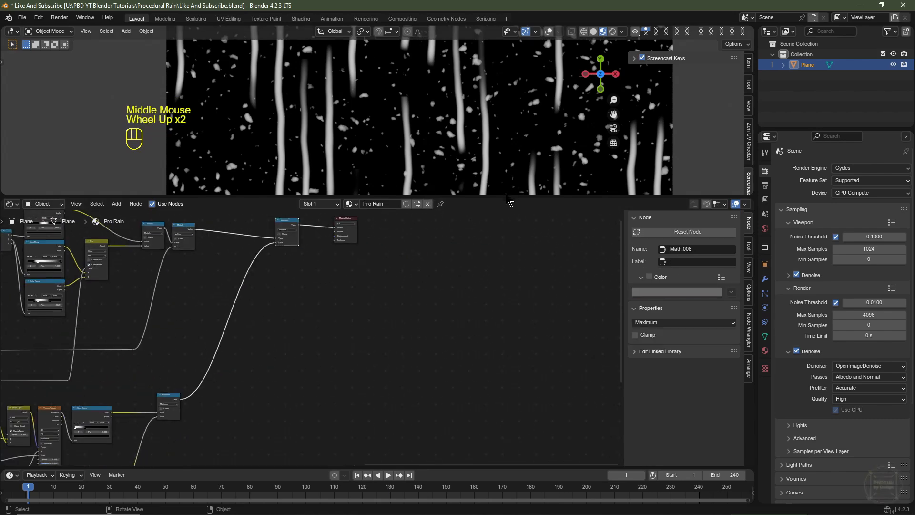
pyautogui.moveTo(507, 195); pyautogui.dragTo(512, 293)
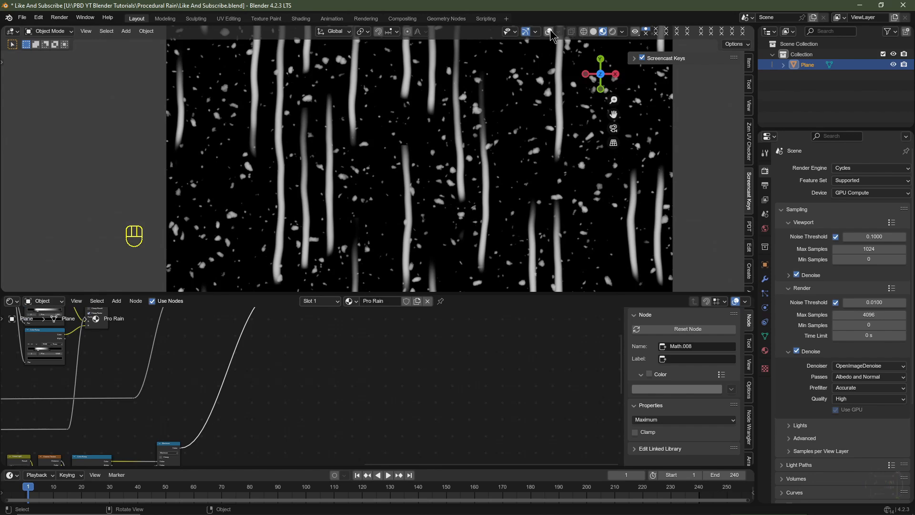
pyautogui.click(549, 31)
# Rotate the plane 90 degrees about the global X axis so that it stands upright.
pyautogui.scroll(-2, 472, 165)
pyautogui.moveTo(458, 181)
pyautogui.mouseDown(button='middle')
pyautogui.moveTo(463, 221)
pyautogui.moveTo(450, 174)
pyautogui.mouseUp(button='middle')
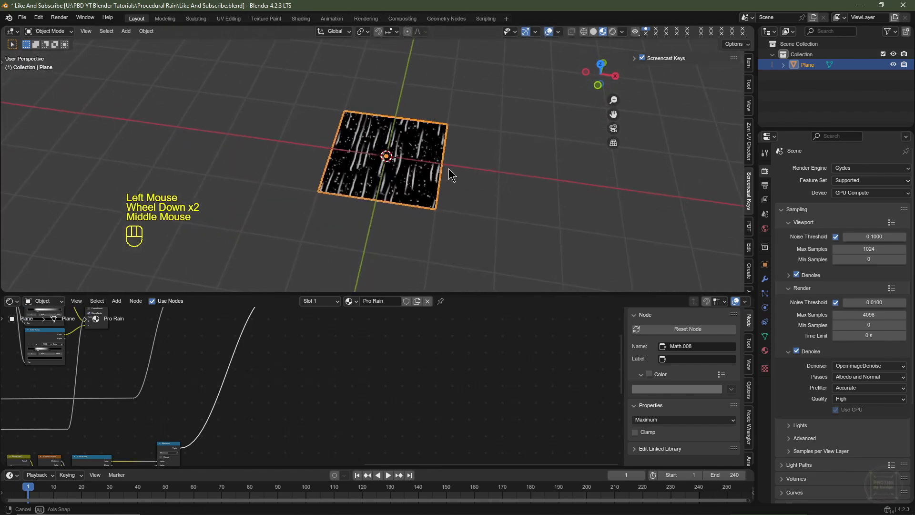
pyautogui.press('Escape')
pyautogui.write('rx')
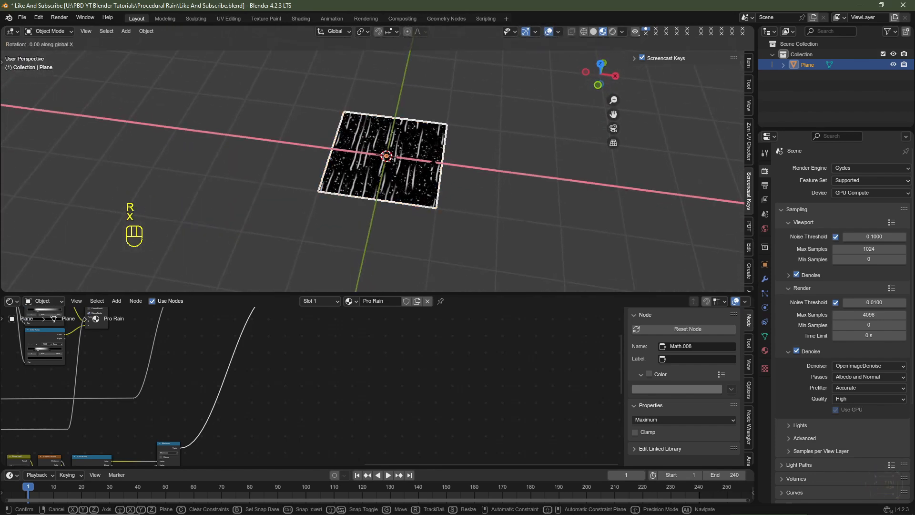
pyautogui.write('90')
pyautogui.press('Return')
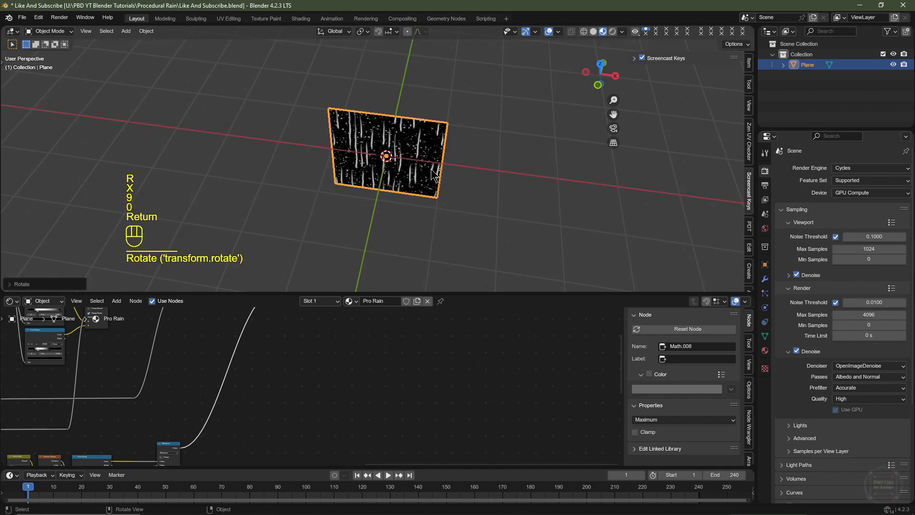
# Play the rain animation on the upright plane in front view and stop it.
pyautogui.press('KP_1')
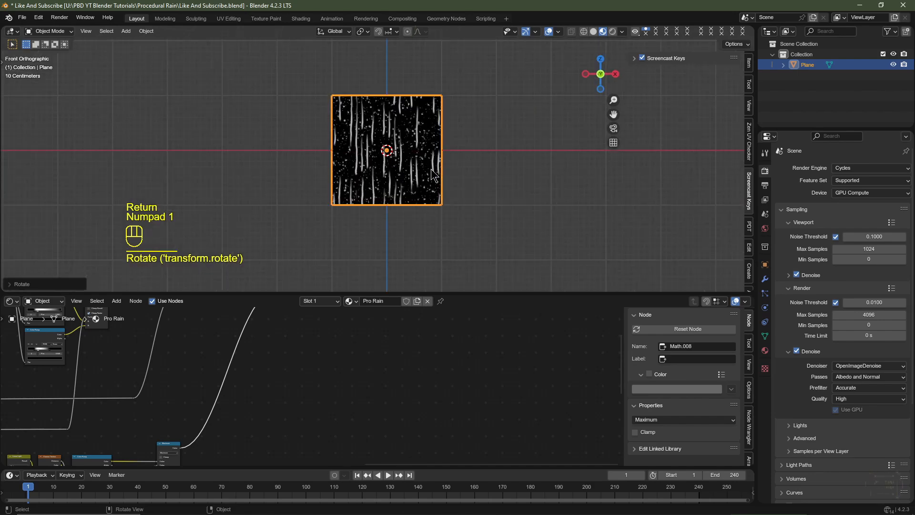
pyautogui.scroll(2, 442, 191)
pyautogui.press('space')
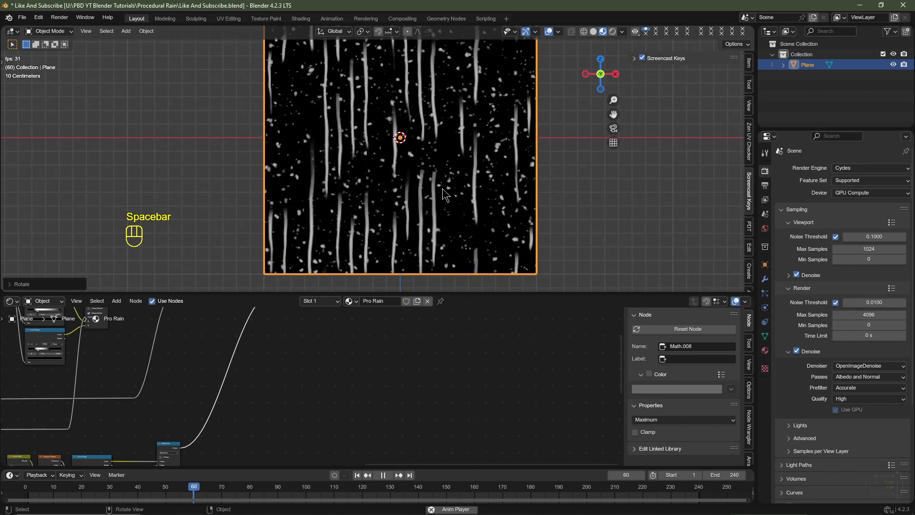
pyautogui.press('space')
# Hide the node editor's sidebar and enlarge the node editor at the expense of the 3D viewport.
pyautogui.scroll(-2, 382, 367)
pyautogui.moveTo(380, 355); pyautogui.dragTo(376, 415, button='middle')
pyautogui.scroll(4, 377, 412)
pyautogui.moveTo(377, 367); pyautogui.dragTo(376, 406, button='middle')
pyautogui.scroll(1, 376, 406)
pyautogui.scroll(1, 380, 413)
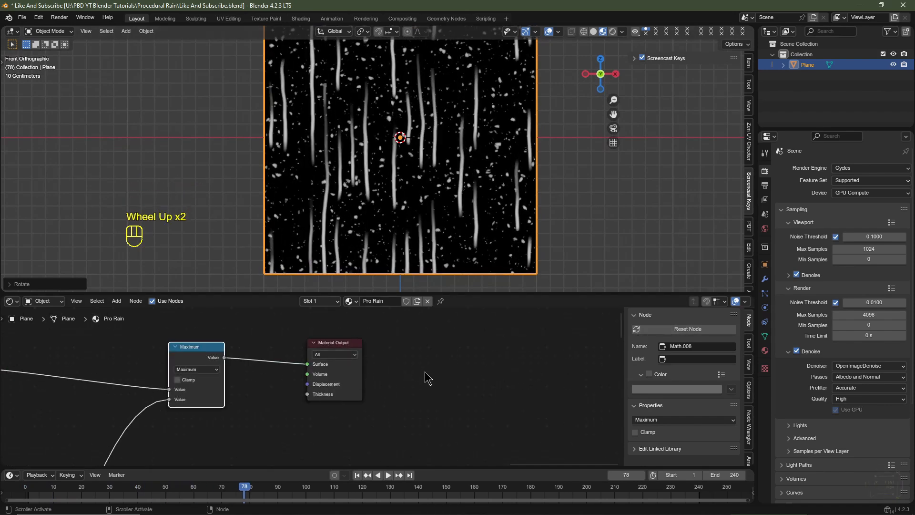
pyautogui.press('n')
pyautogui.moveTo(501, 294); pyautogui.dragTo(501, 159)
# Move the Material Output node farther from the final Maximum node to make room for shader nodes.
pyautogui.moveTo(414, 327); pyautogui.dragTo(378, 307, button='middle')
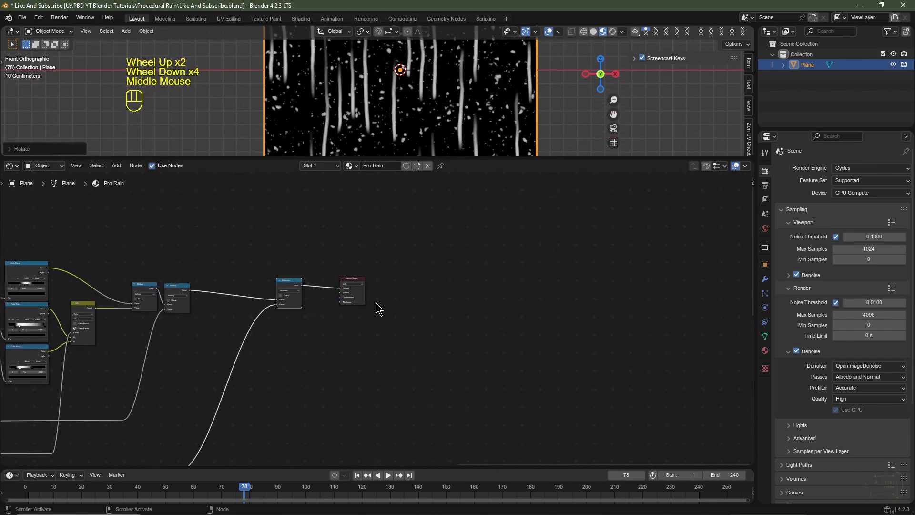
pyautogui.click(362, 281)
pyautogui.moveTo(366, 282); pyautogui.dragTo(481, 282)
pyautogui.scroll(4, 391, 320)
pyautogui.moveTo(398, 322); pyautogui.dragTo(380, 334, button='middle')
pyautogui.hotkey('ctrl', 'z')
pyautogui.hotkey('ctrl', 'z')
pyautogui.hotkey('ctrl', 'z')
pyautogui.hotkey('ctrl', 'z')
pyautogui.hotkey('ctrl', 'z')
pyautogui.hotkey('ctrl', 'z')
# Add a Principled BSDF between the Maximum and Material Output nodes and connect its BSDF output to Surface.
pyautogui.scroll(-2, 331, 333)
pyautogui.scroll(3, 331, 333)
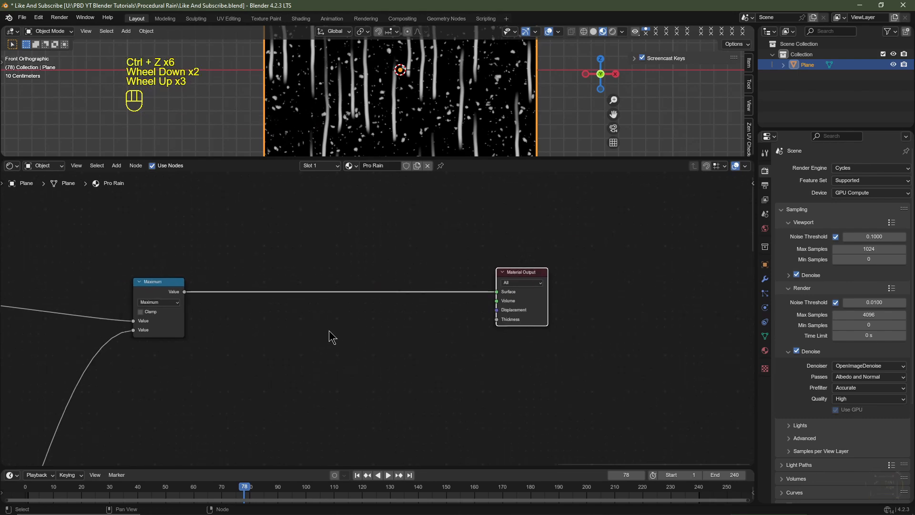
pyautogui.hotkey('shift', 'a')
pyautogui.moveTo(333, 337)
pyautogui.moveTo(310, 311)
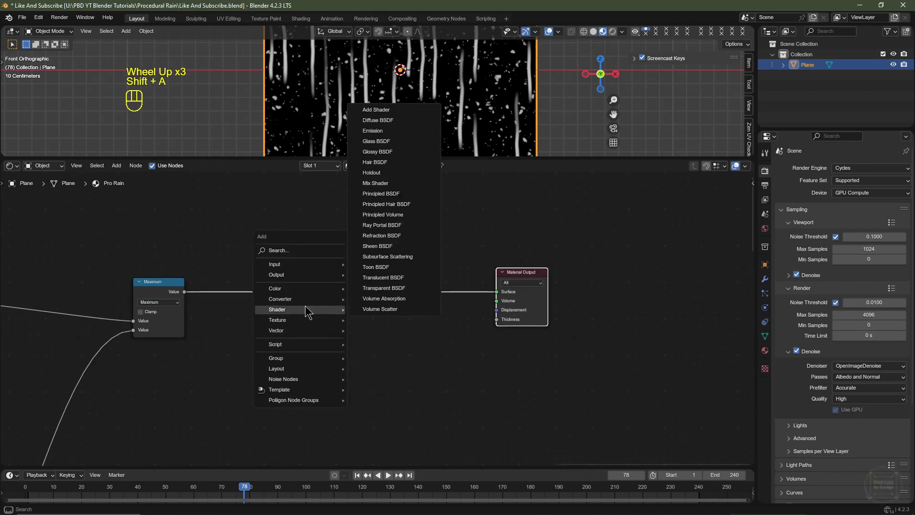
pyautogui.click(396, 194)
pyautogui.click(439, 318)
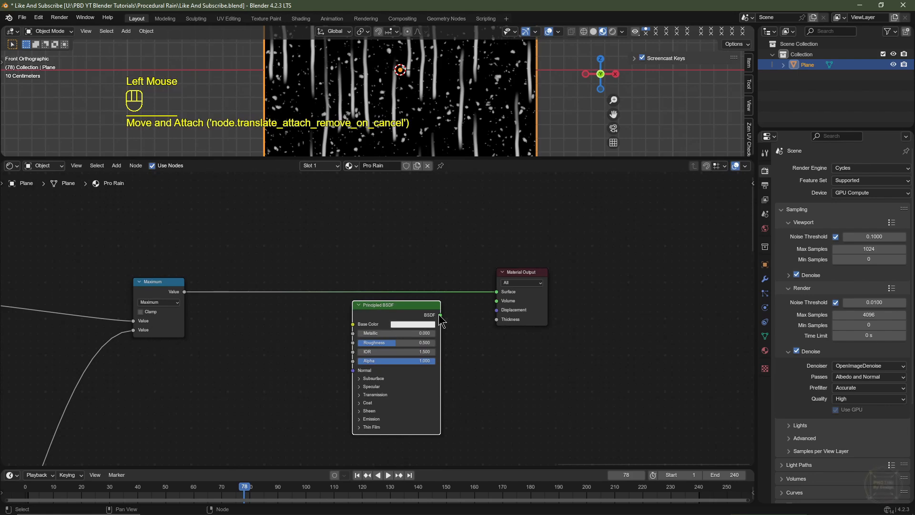
pyautogui.moveTo(440, 316); pyautogui.dragTo(496, 292)
# Add a Bump node before the Principled BSDF and connect the final Maximum node's Value to its Height.
pyautogui.moveTo(274, 343); pyautogui.dragTo(306, 331, button='middle')
pyautogui.hotkey('shift', 'a')
pyautogui.moveTo(283, 333)
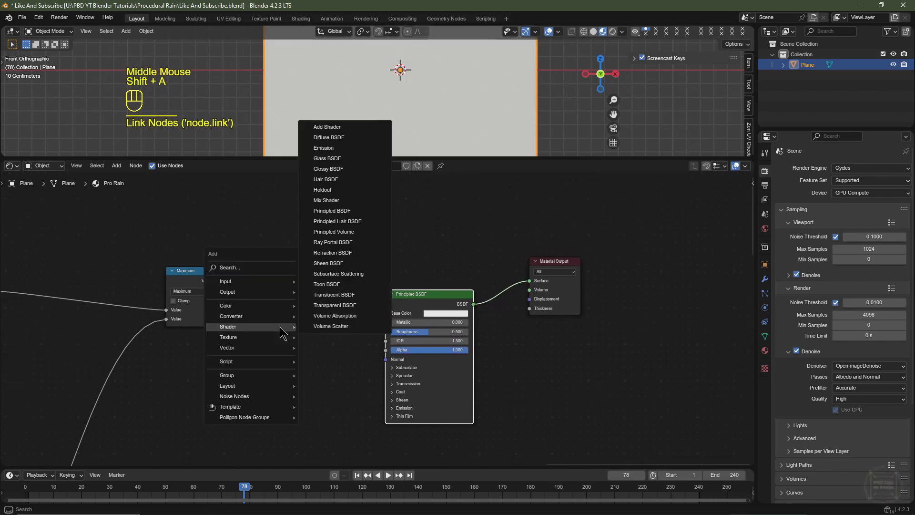
pyautogui.click(320, 347)
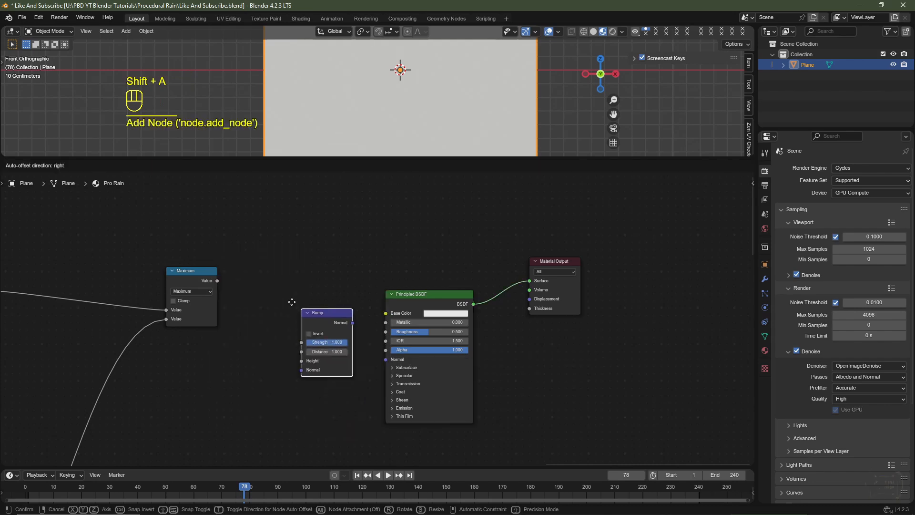
pyautogui.scroll(2, 219, 303)
pyautogui.scroll(-4, 224, 305)
pyautogui.moveTo(259, 357); pyautogui.dragTo(212, 333, button='middle')
pyautogui.scroll(3, 274, 319)
pyautogui.moveTo(230, 304); pyautogui.dragTo(303, 348, button='middle')
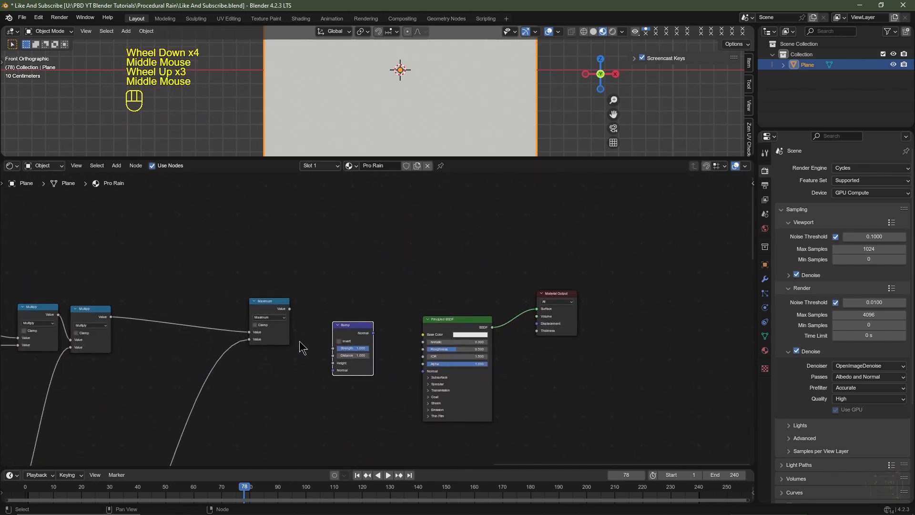
pyautogui.scroll(2, 305, 348)
pyautogui.moveTo(266, 306); pyautogui.dragTo(316, 345)
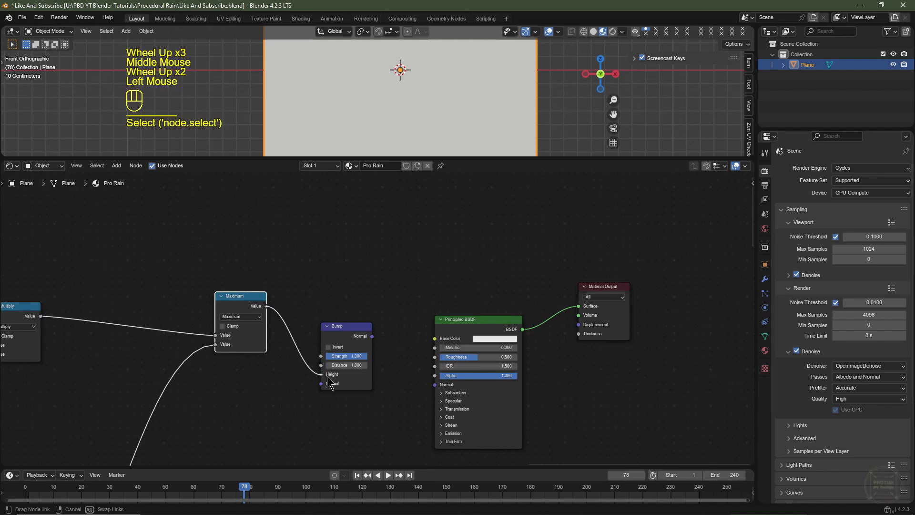
pyautogui.moveTo(328, 382); pyautogui.dragTo(328, 382)
# Enable Clamp on the final Maximum node and connect the Bump node's Normal to the Principled BSDF's Normal.
pyautogui.click(223, 327)
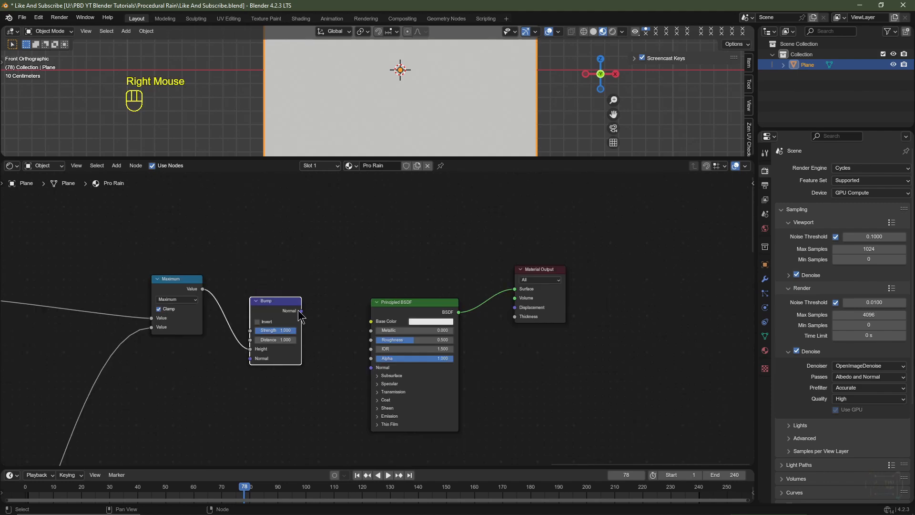
pyautogui.moveTo(302, 312); pyautogui.dragTo(371, 367)
pyautogui.moveTo(443, 119); pyautogui.dragTo(482, 131, button='middle')
pyautogui.scroll(6, 261, 283)
# Try a strength of 0.25 on the Bump node.
pyautogui.moveTo(261, 284); pyautogui.dragTo(317, 287, button='middle')
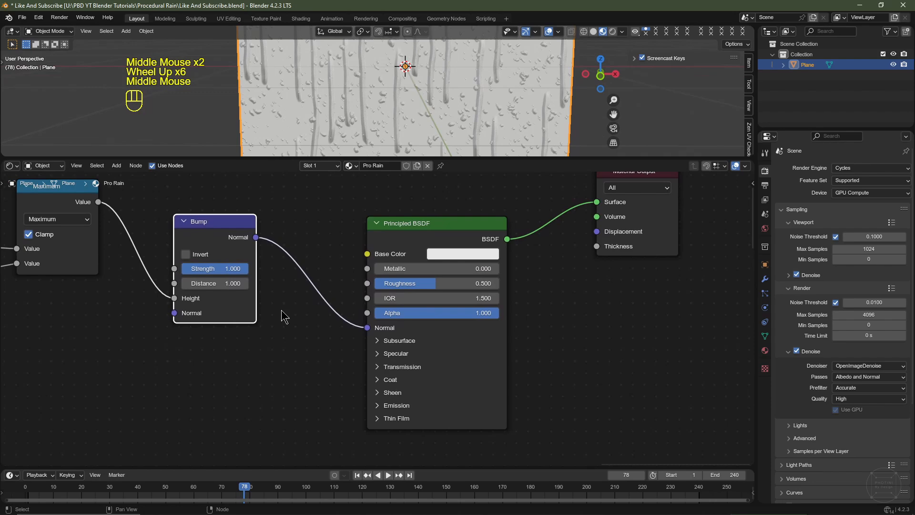
pyautogui.click(225, 269)
pyautogui.write('.25')
pyautogui.press('Return')
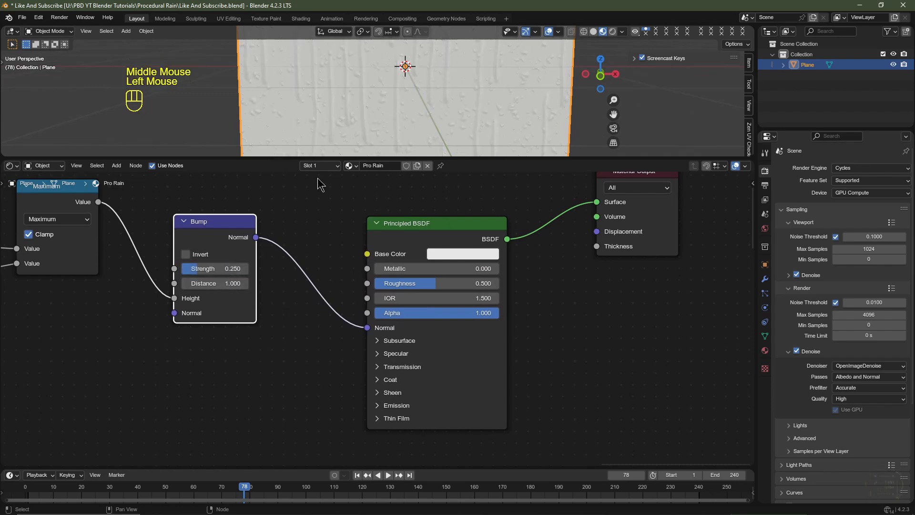
# Set the Bump node's strength to 0.5 and inspect the raised streaks on the plane.
pyautogui.click(226, 270)
pyautogui.press('Return')
pyautogui.moveTo(506, 101); pyautogui.dragTo(486, 92, button='middle')
# Set the Principled BSDF's transmission weight to 1 and lower its roughness for a clear glass look.
pyautogui.click(379, 367)
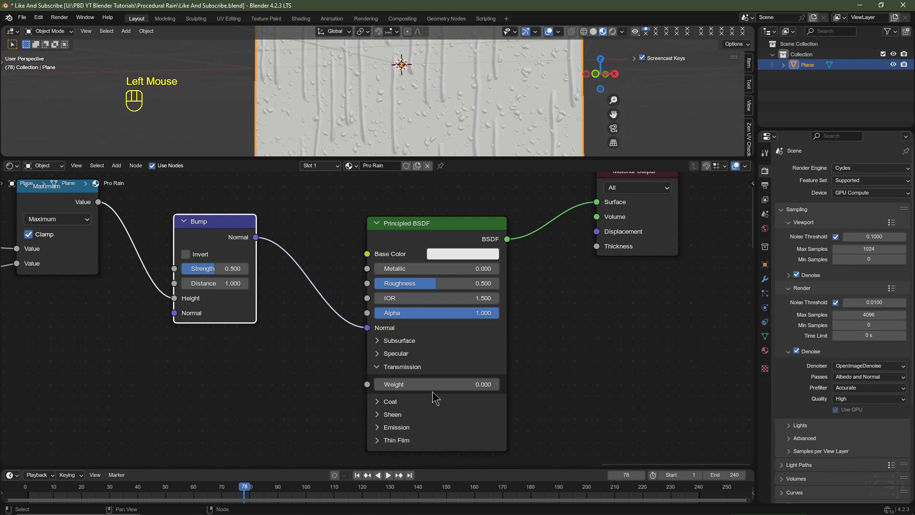
pyautogui.moveTo(434, 387); pyautogui.dragTo(486, 384)
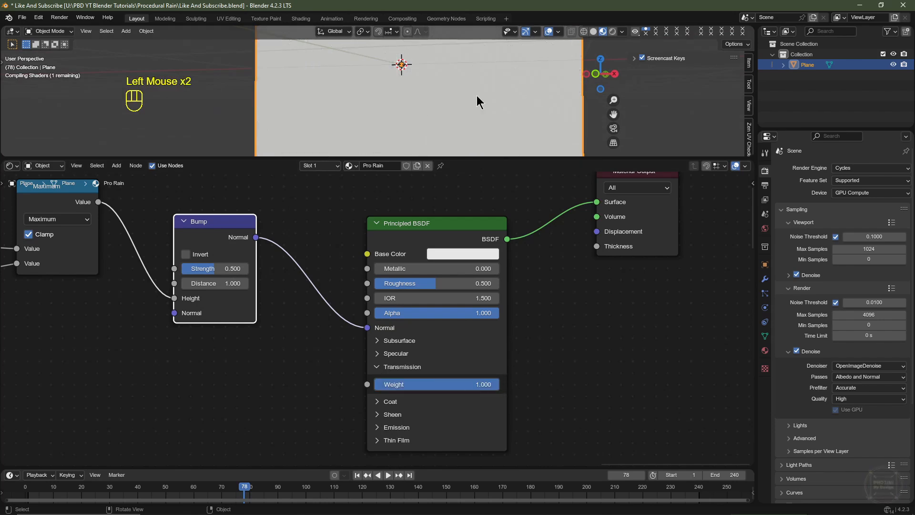
pyautogui.moveTo(460, 284); pyautogui.dragTo(396, 283)
pyautogui.moveTo(460, 92); pyautogui.dragTo(474, 96, button='middle')
# Set the Value node in the Steak Frequency frame to 50.
pyautogui.scroll(-5, 191, 324)
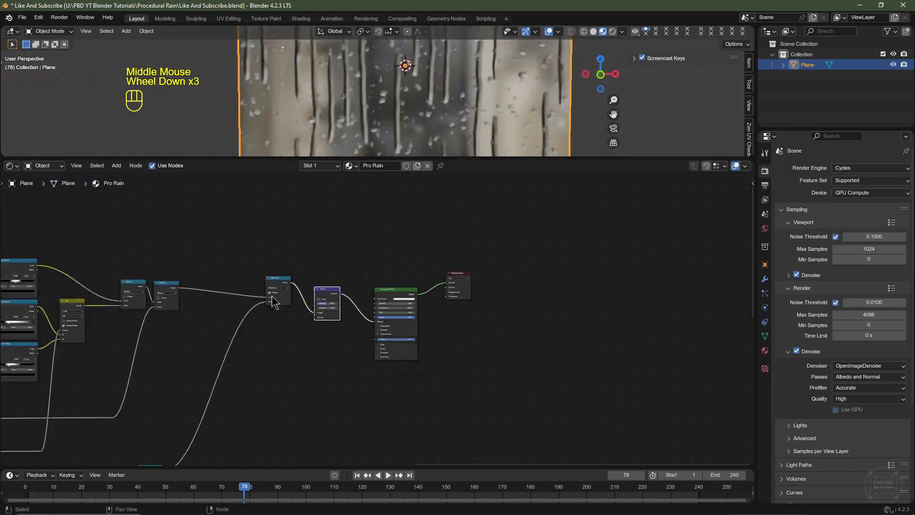
pyautogui.moveTo(181, 326); pyautogui.dragTo(500, 275, button='middle')
pyautogui.moveTo(326, 293); pyautogui.dragTo(327, 317, button='middle')
pyautogui.scroll(3, 327, 317)
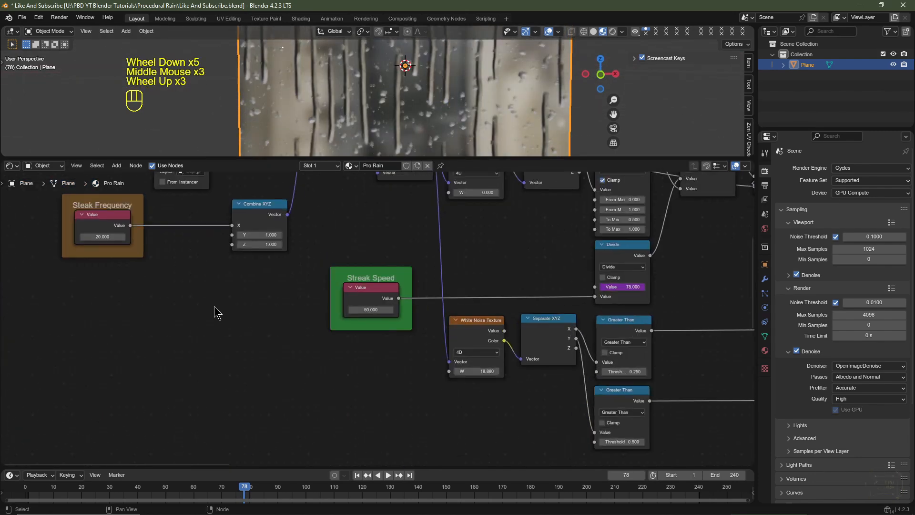
pyautogui.moveTo(215, 310); pyautogui.dragTo(318, 358, button='middle')
pyautogui.scroll(2, 319, 358)
pyautogui.click(202, 291)
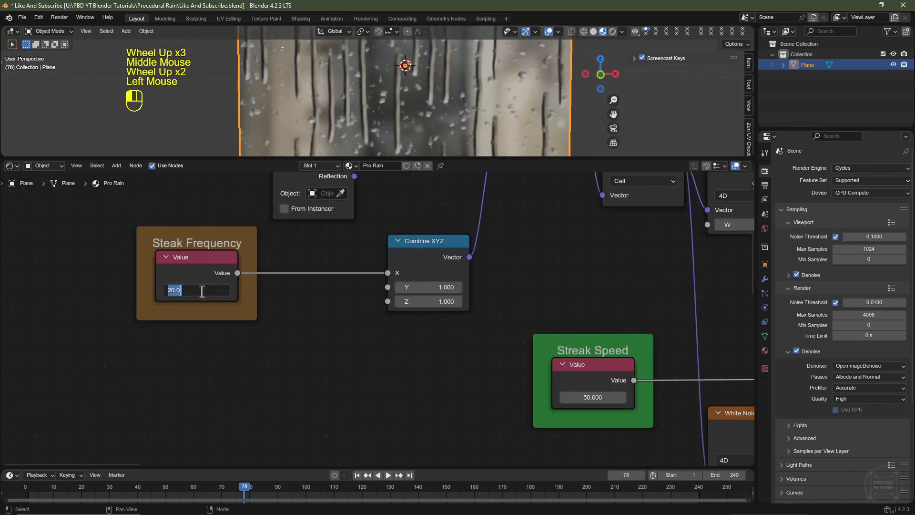
pyautogui.press('Return')
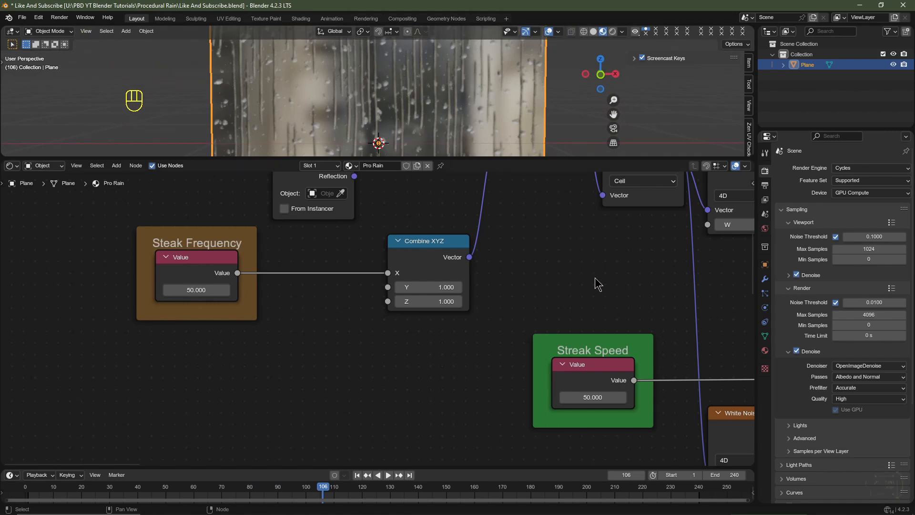
# Set the factor of the Linear Light mix node to 0.75.
pyautogui.moveTo(595, 277); pyautogui.dragTo(309, 280, button='middle')
pyautogui.scroll(-1, 525, 269)
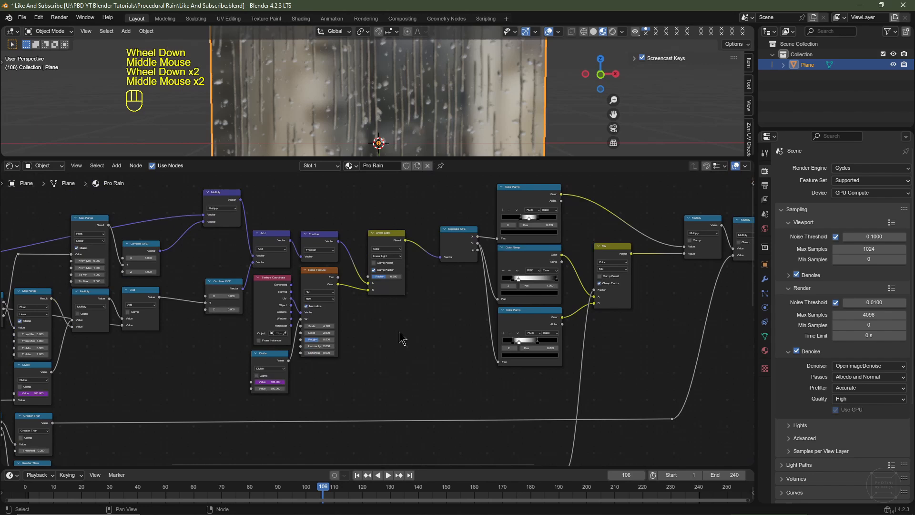
pyautogui.scroll(2, 400, 338)
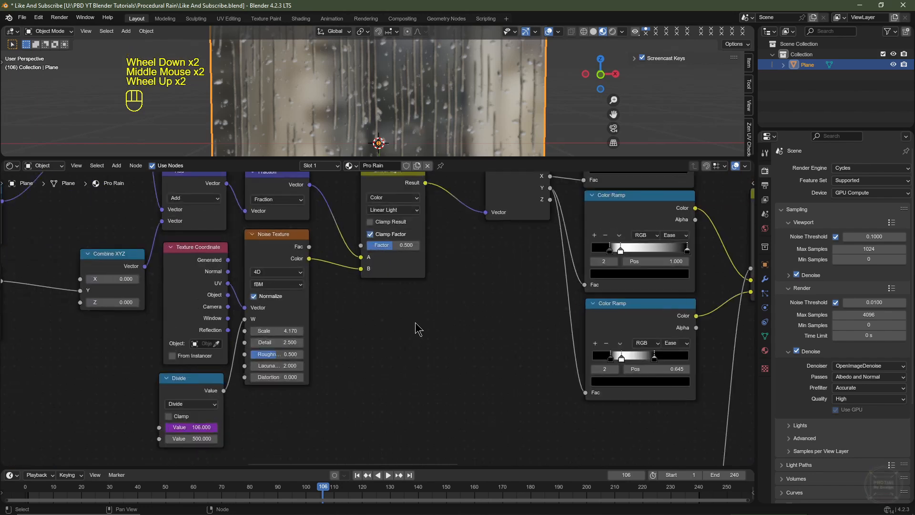
pyautogui.moveTo(390, 173); pyautogui.dragTo(391, 294, button='middle')
pyautogui.scroll(-6, 377, 265)
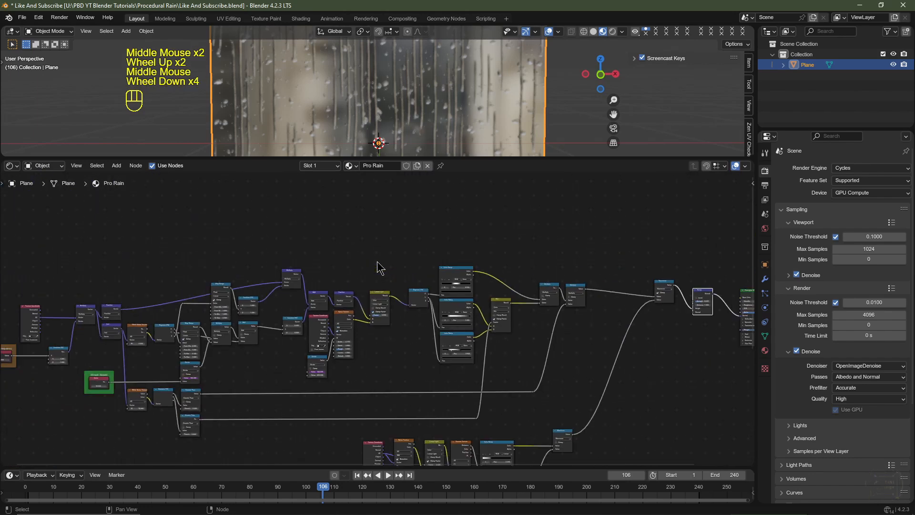
pyautogui.middleClick(380, 263)
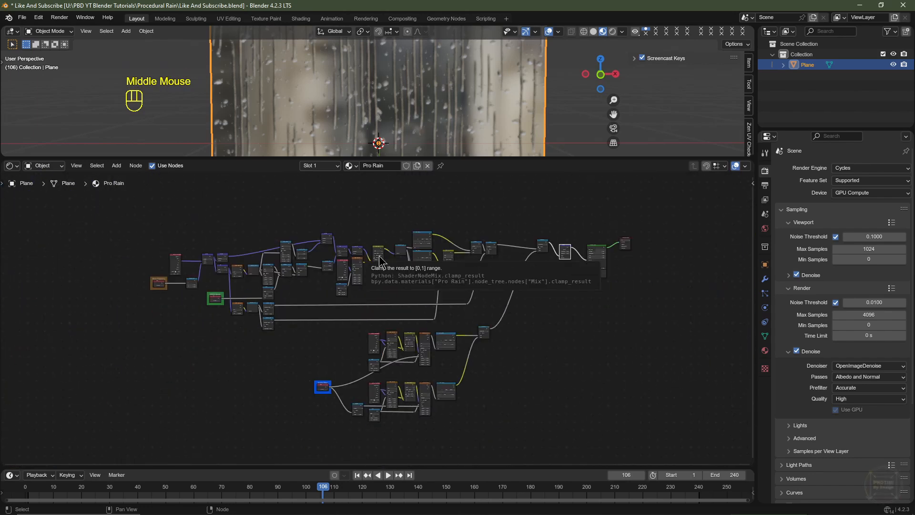
pyautogui.scroll(5, 380, 262)
pyautogui.moveTo(394, 275); pyautogui.dragTo(399, 329, button='middle')
pyautogui.scroll(4, 438, 301)
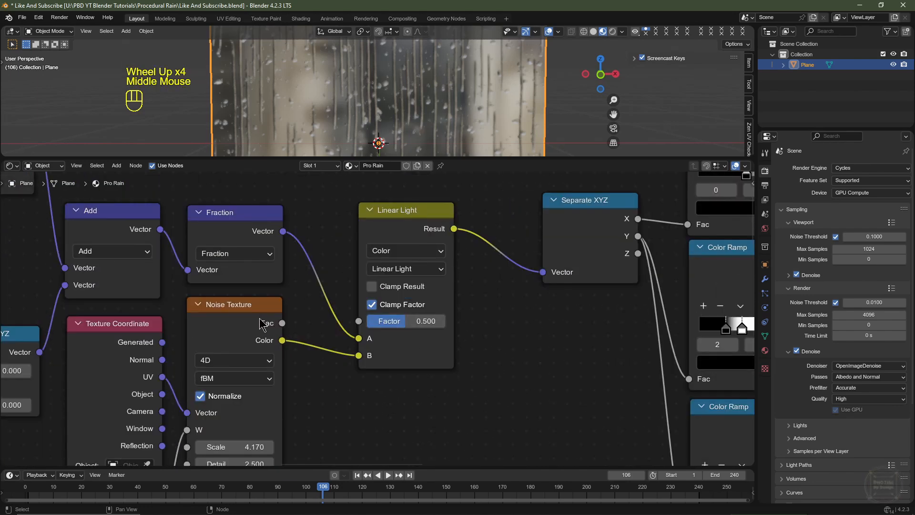
pyautogui.moveTo(400, 329); pyautogui.dragTo(424, 321)
pyautogui.click(425, 320)
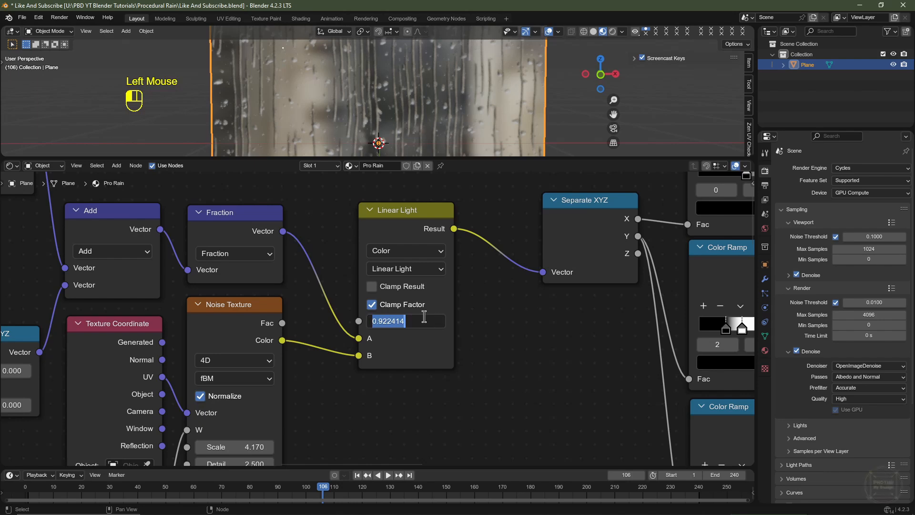
pyautogui.write('.7')
pyautogui.press('Return')
# Set the Value node in the Steak Frequency frame to 30 and play the animation to check the streaks.
pyautogui.scroll(-3, 409, 146)
pyautogui.moveTo(101, 297); pyautogui.dragTo(359, 289, button='middle')
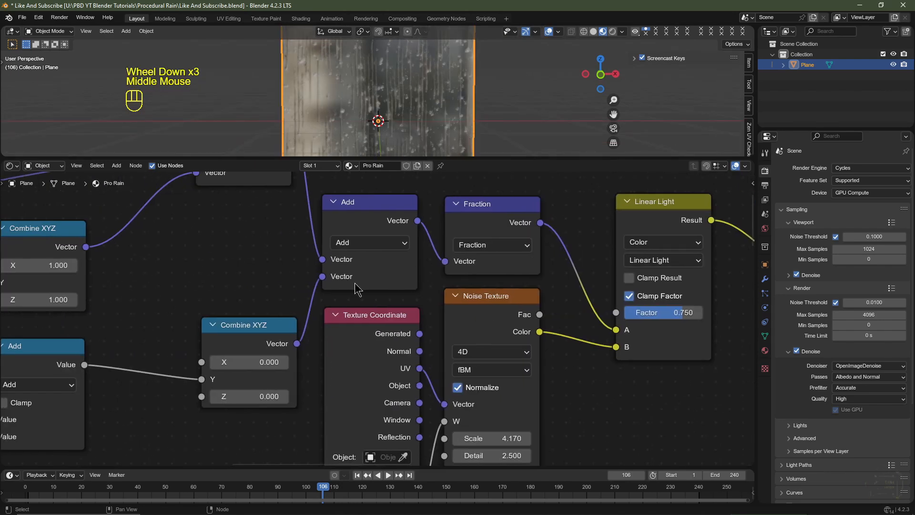
pyautogui.moveTo(207, 302); pyautogui.dragTo(465, 265, button='middle')
pyautogui.moveTo(277, 284); pyautogui.dragTo(702, 239, button='middle')
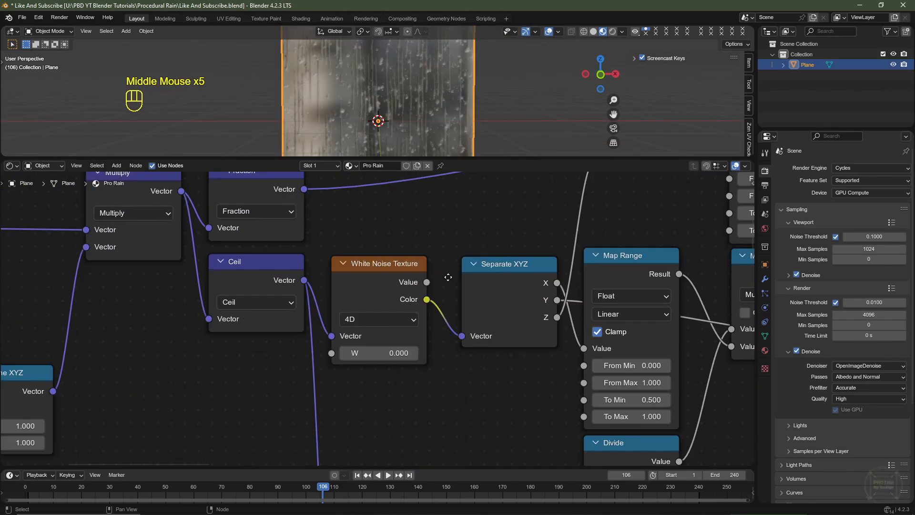
pyautogui.scroll(-2, 702, 238)
pyautogui.moveTo(71, 353); pyautogui.dragTo(186, 367, button='middle')
pyautogui.scroll(2, 185, 367)
pyautogui.click(184, 368)
pyautogui.write('30')
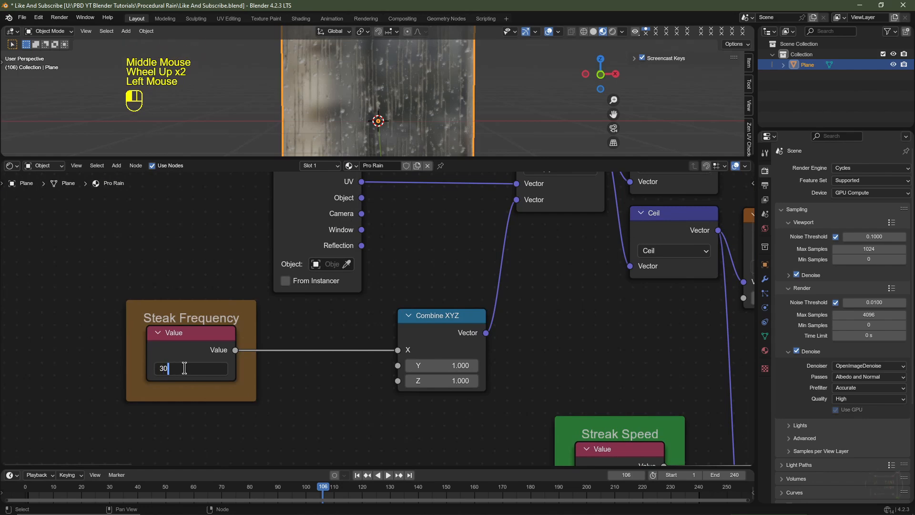
pyautogui.press('Return')
pyautogui.press('space')
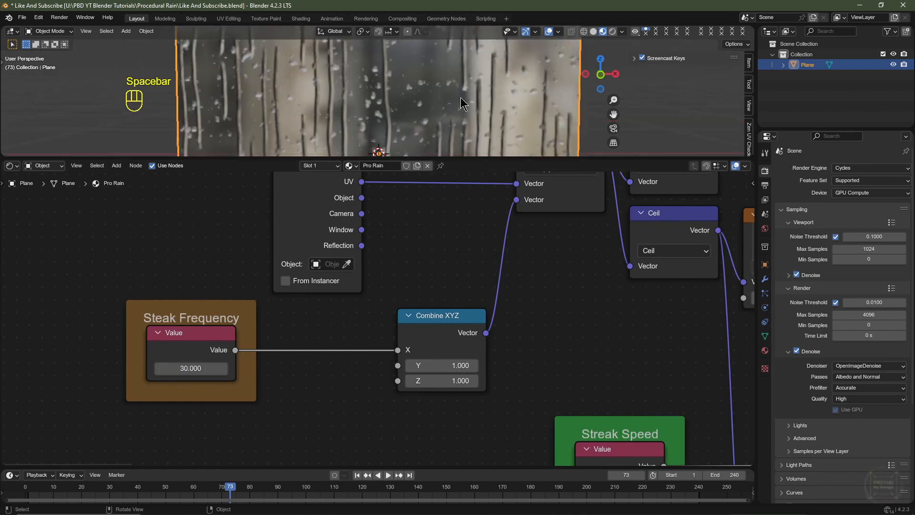
# Review the render engine choice, keeping Cycles, and switch the viewport to rendered shading.
pyautogui.scroll(-2, 522, 220)
pyautogui.scroll(-5, 518, 97)
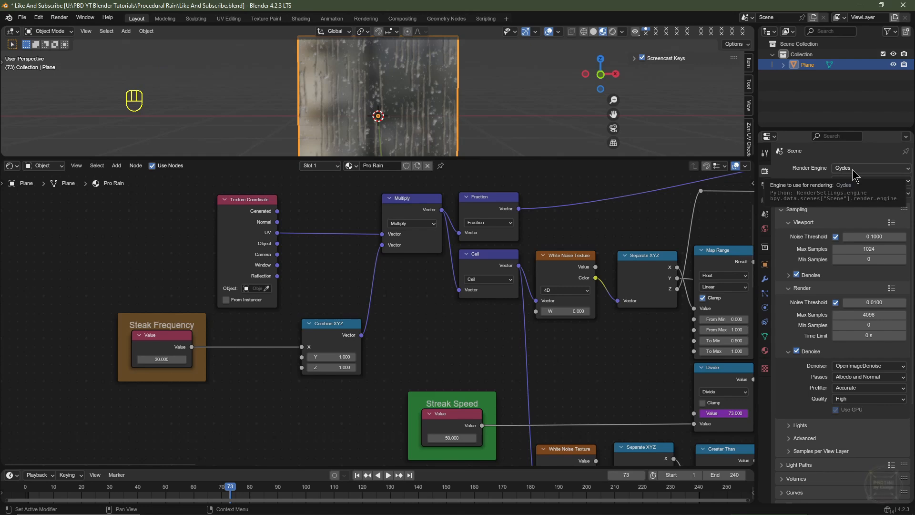
pyautogui.click(854, 171)
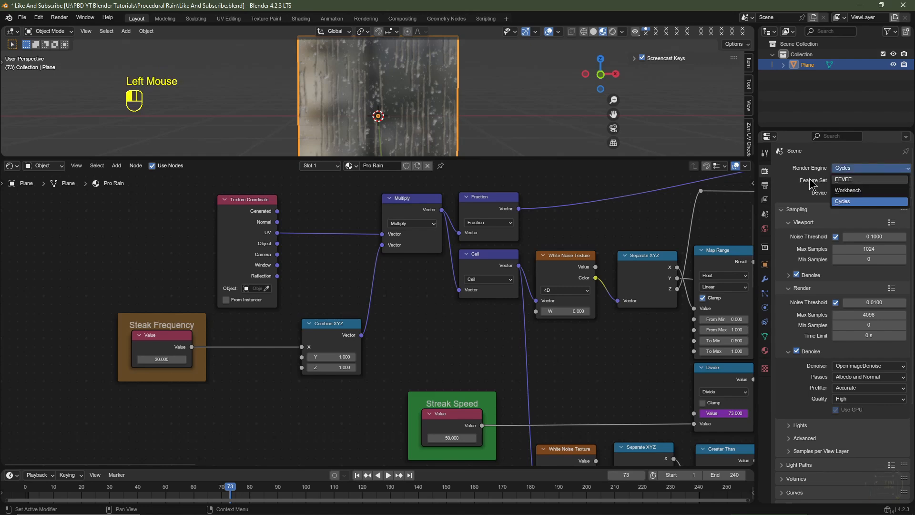
pyautogui.click(612, 32)
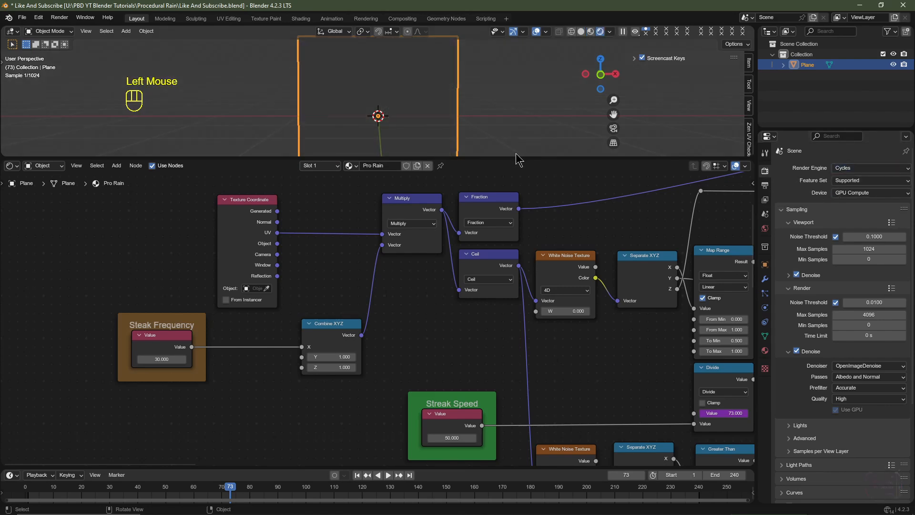
# Show the World shader nodes and add an Environment Texture with Mapping and Texture Coordinate nodes to the Background node.
pyautogui.click(42, 166)
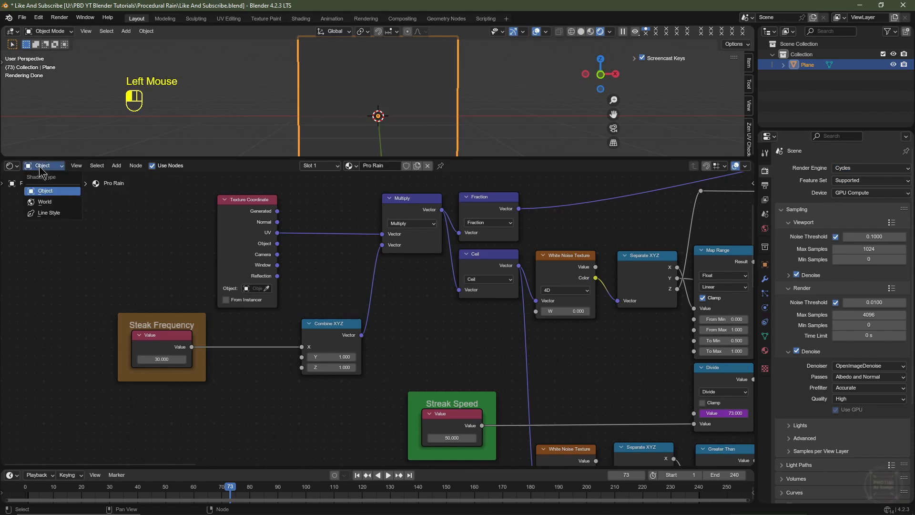
pyautogui.click(44, 202)
pyautogui.scroll(-3, 375, 244)
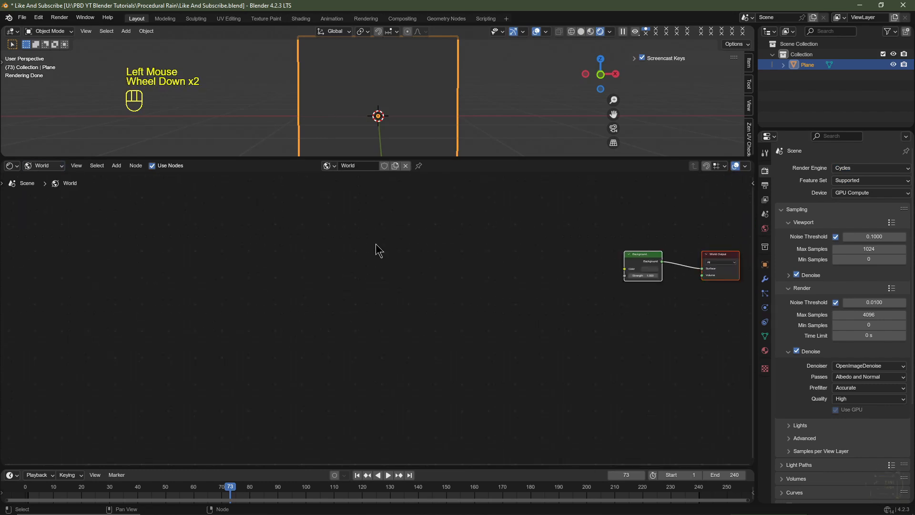
pyautogui.moveTo(376, 244); pyautogui.dragTo(340, 277, button='middle')
pyautogui.click(394, 259)
pyautogui.click(390, 261)
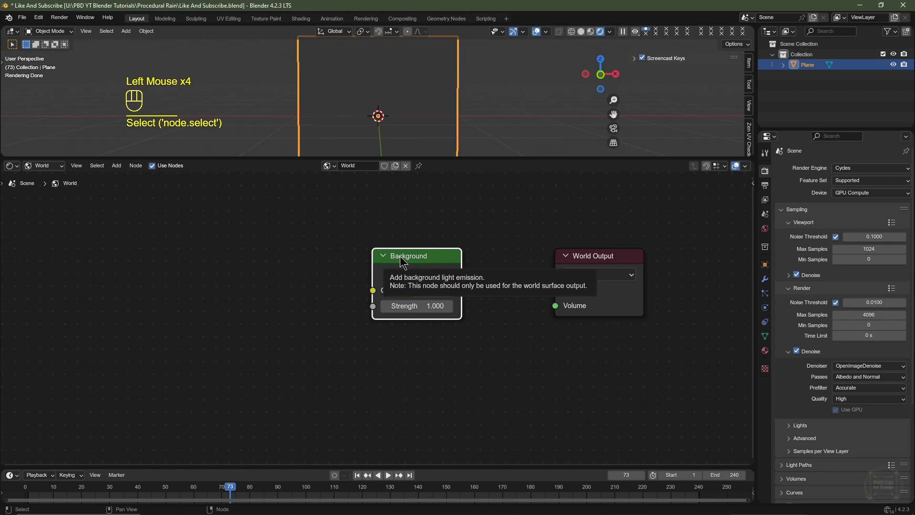
pyautogui.hotkey('ctrl', 't')
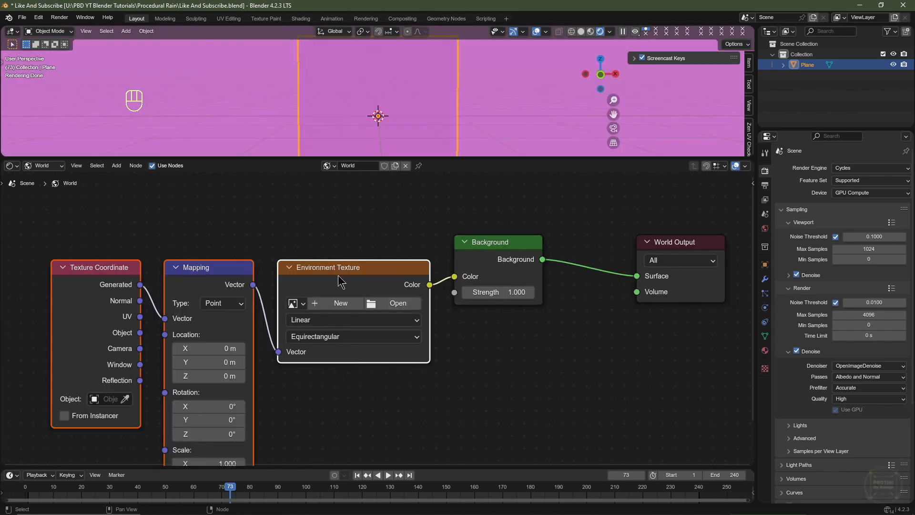
# Load the image Nebula Environment 15.exr into the Environment Texture node.
pyautogui.click(398, 307)
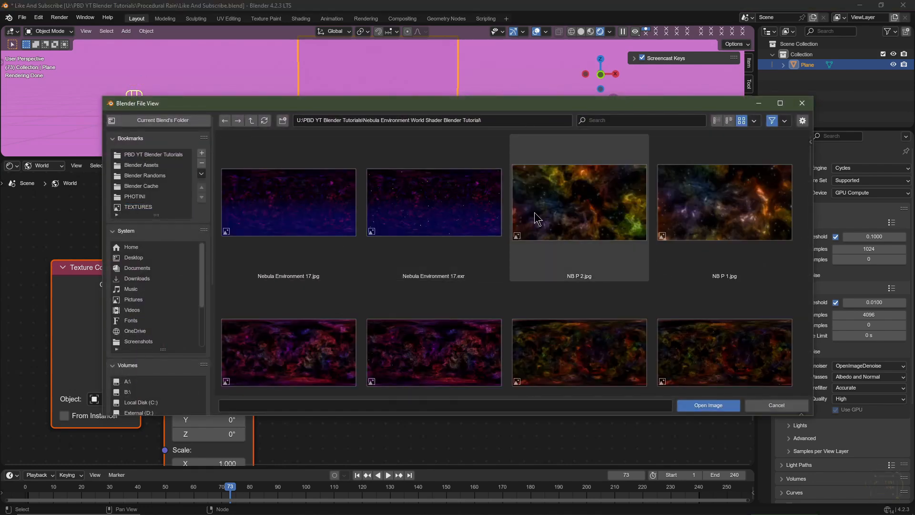
pyautogui.scroll(-4, 554, 279)
pyautogui.scroll(1, 554, 279)
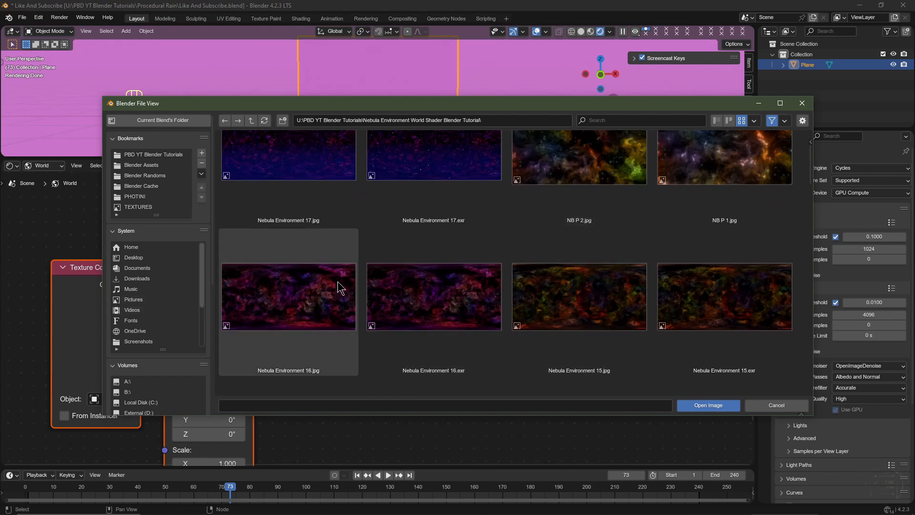
pyautogui.scroll(3, 444, 262)
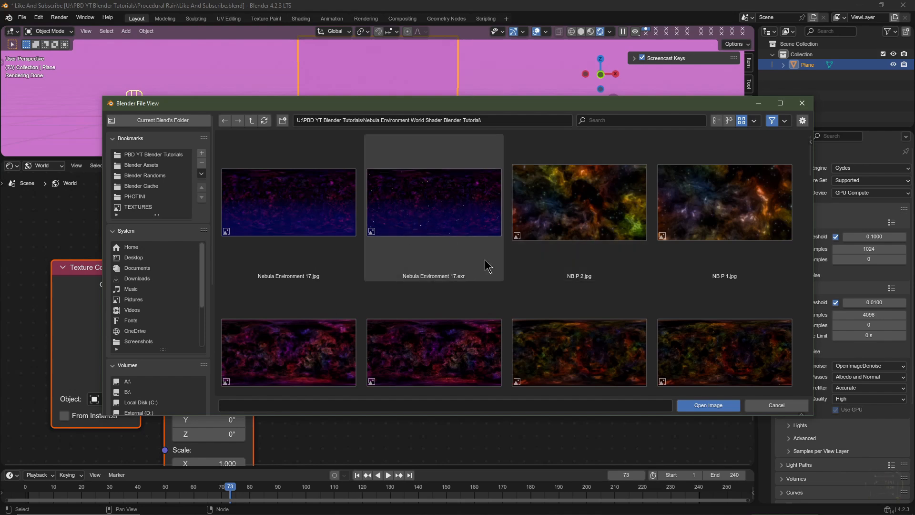
pyautogui.scroll(-1, 486, 266)
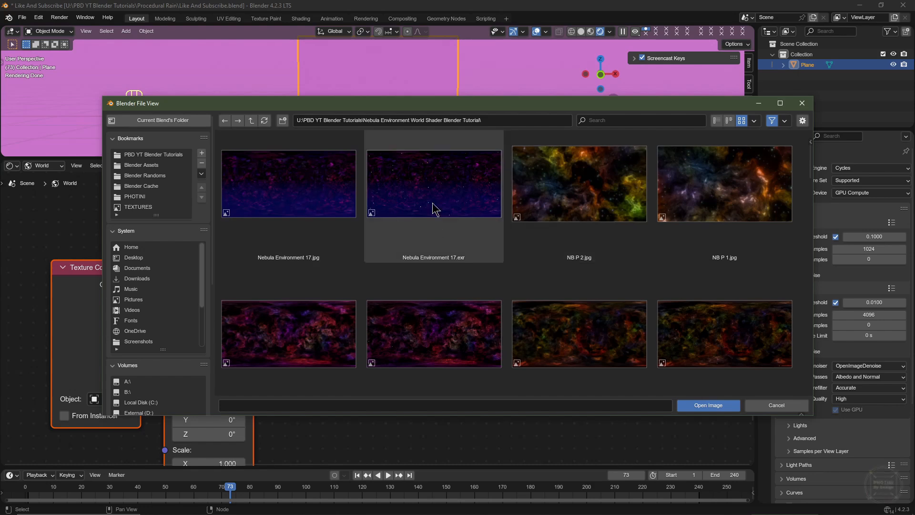
pyautogui.scroll(-4, 448, 282)
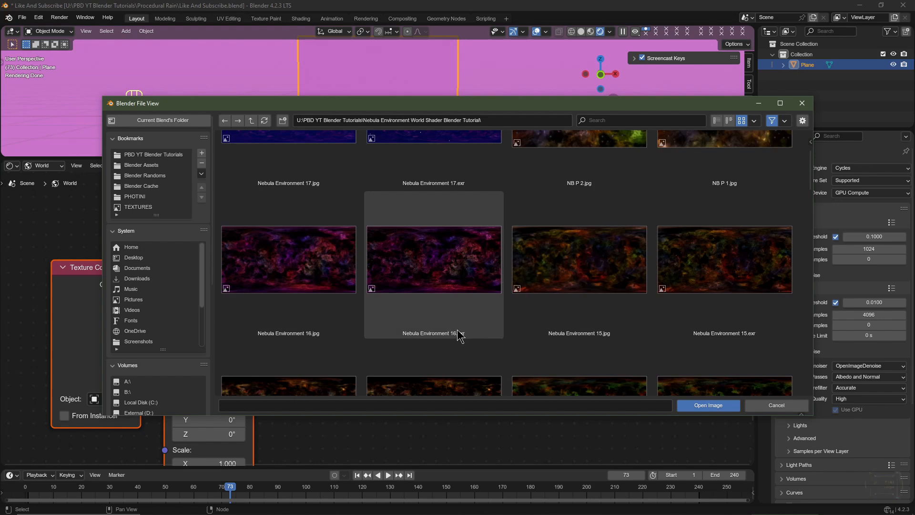
pyautogui.scroll(1, 591, 317)
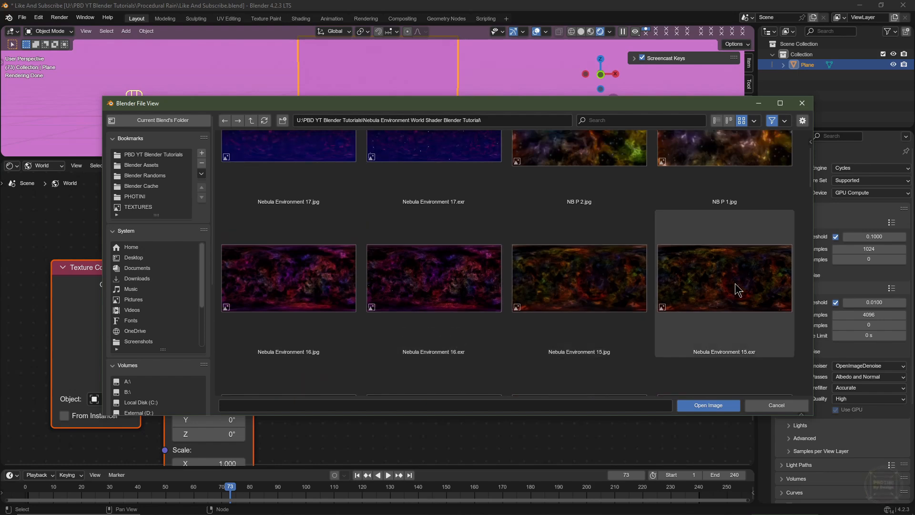
pyautogui.click(724, 299)
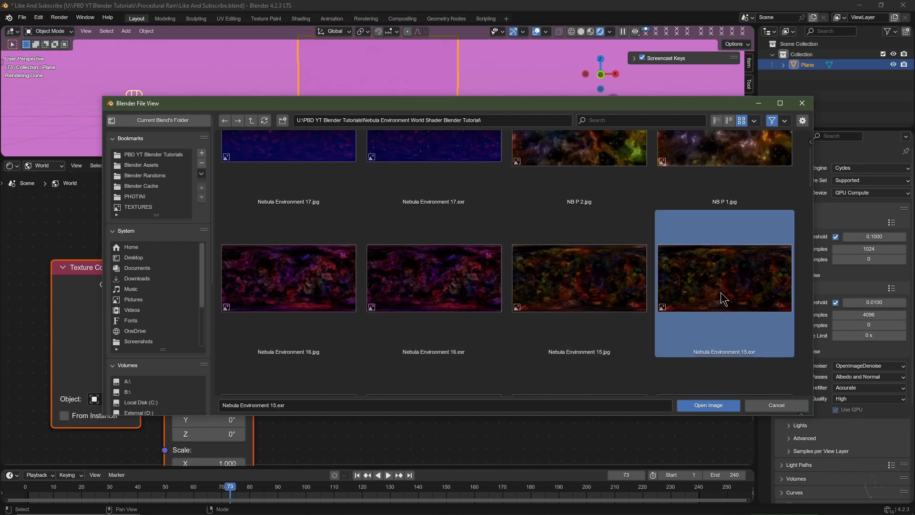
pyautogui.click(708, 405)
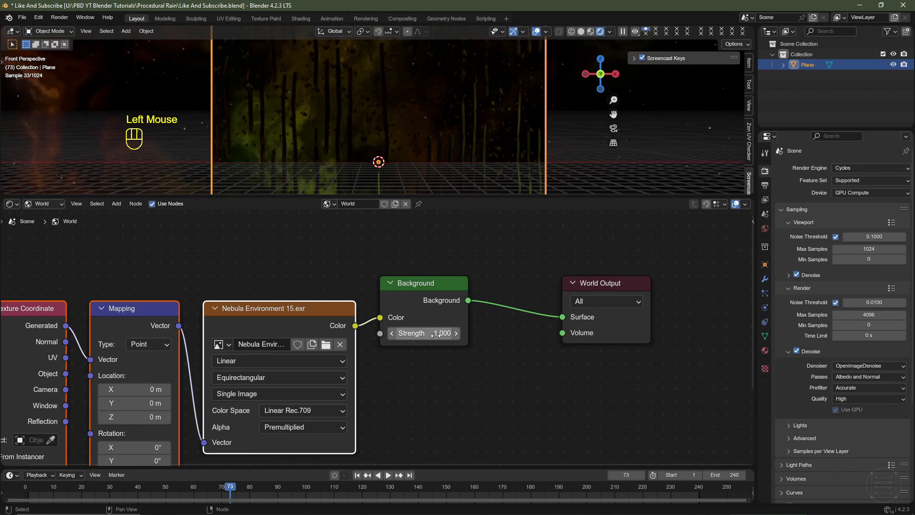
# Set the Background node's strength to 4 and move the node closer to the World Output.
pyautogui.click(435, 334)
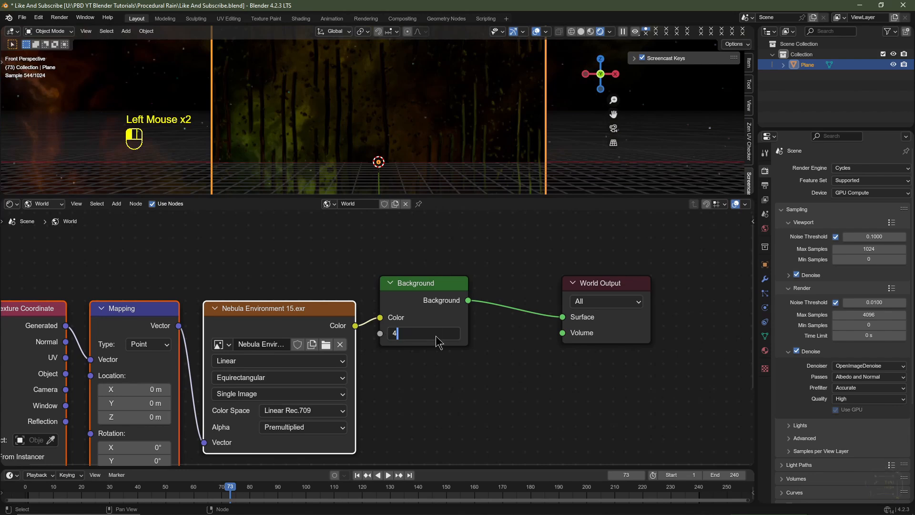
pyautogui.write('4')
pyautogui.moveTo(437, 342); pyautogui.dragTo(498, 345)
# Insert a Gamma node between the environment texture and the Background node and set its gamma to 1.25.
pyautogui.hotkey('shift', 'a')
pyautogui.moveTo(383, 253)
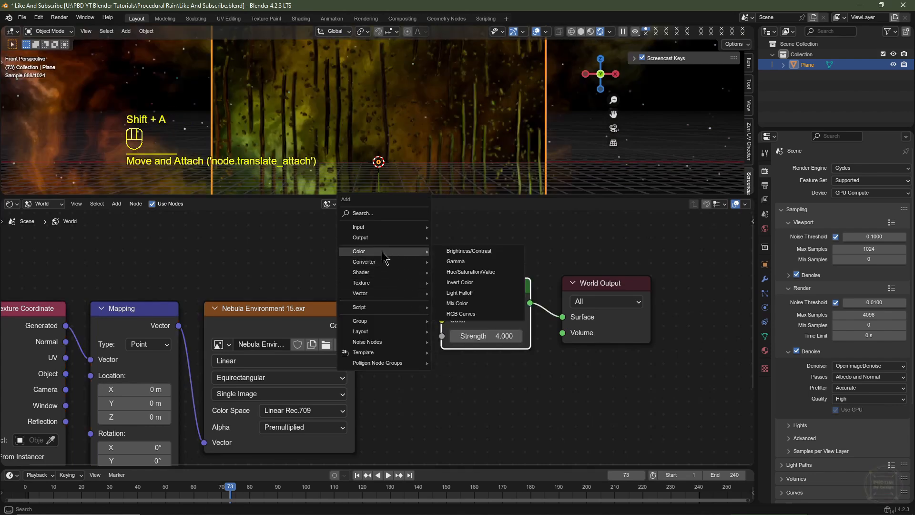
pyautogui.click(455, 261)
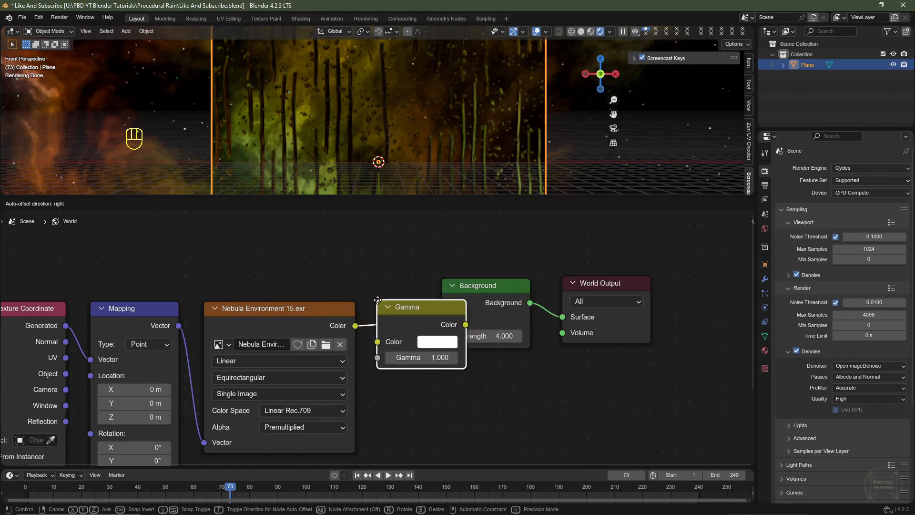
pyautogui.click(374, 299)
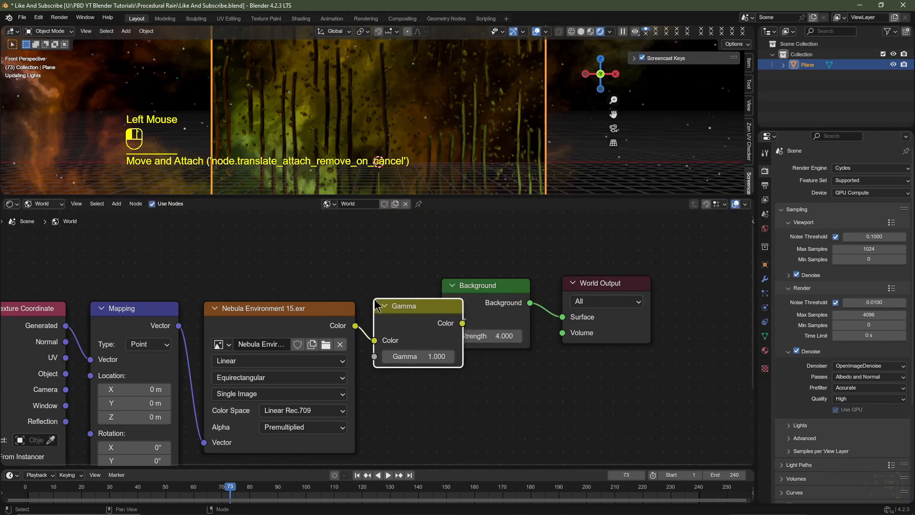
pyautogui.click(432, 355)
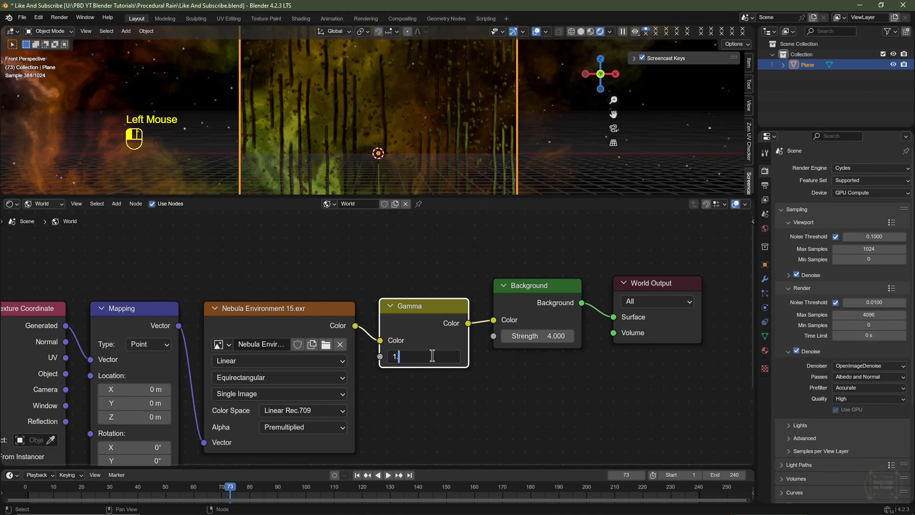
pyautogui.write('1.25')
pyautogui.press('Return')
# Add a camera to the scene and align it to the front view.
pyautogui.press('KP_5')
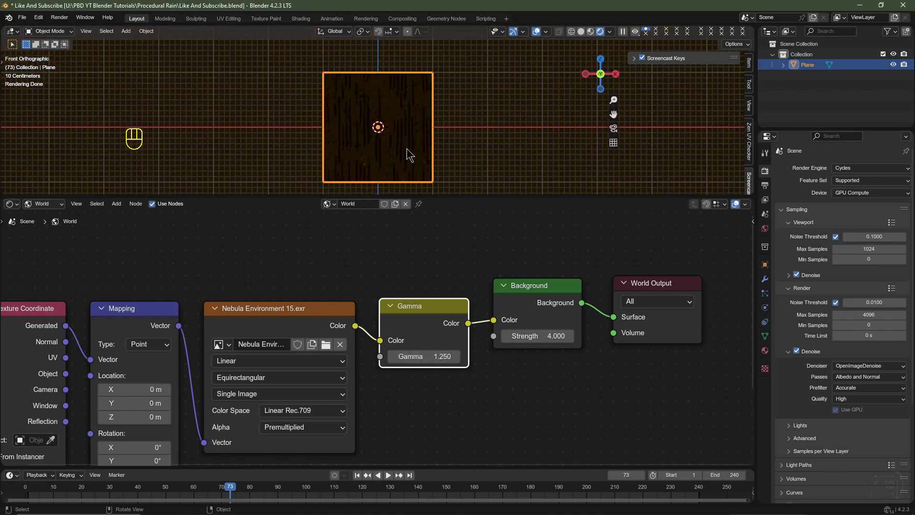
pyautogui.hotkey('shift', 'a')
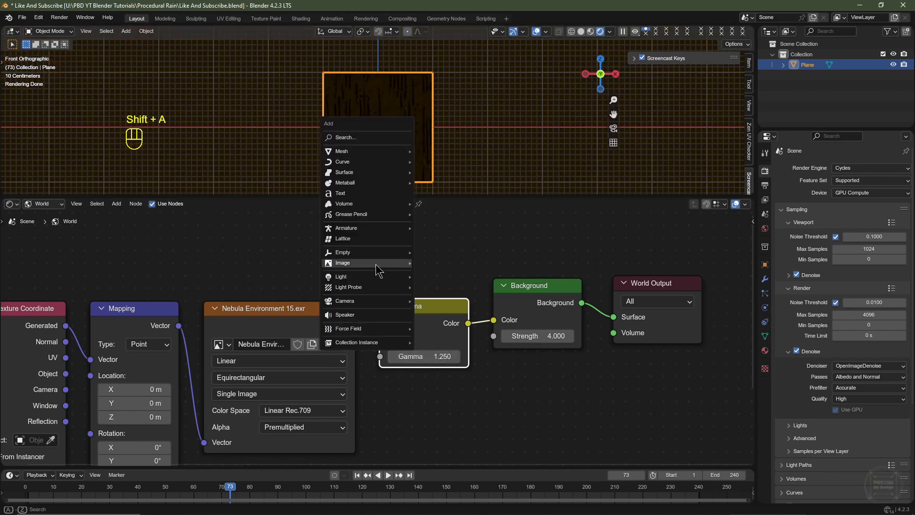
pyautogui.moveTo(372, 301)
pyautogui.click(435, 303)
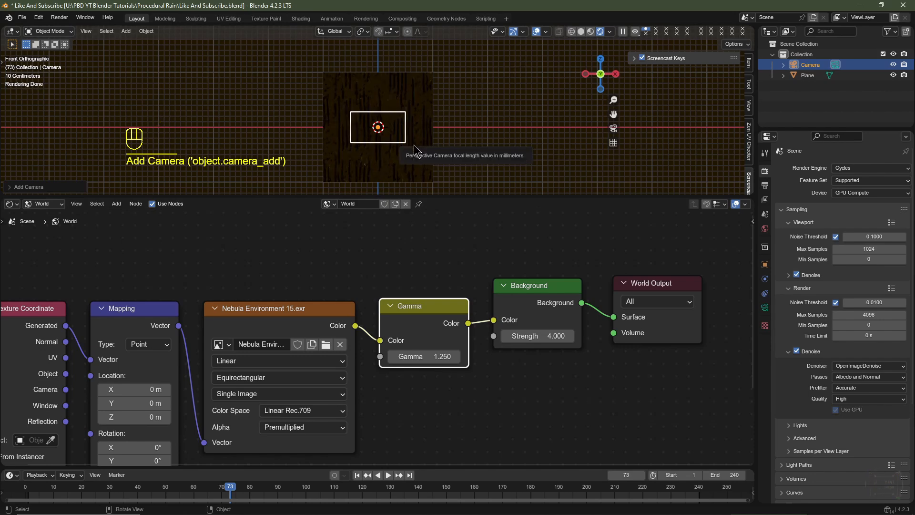
pyautogui.press('KP_1')
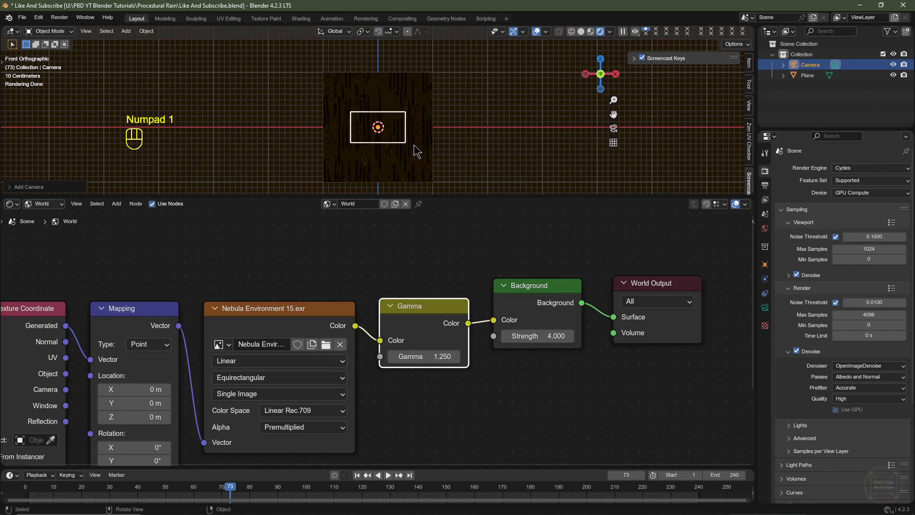
pyautogui.press('KP_Decimal')
pyautogui.press('ctrl+alt+KP_0')
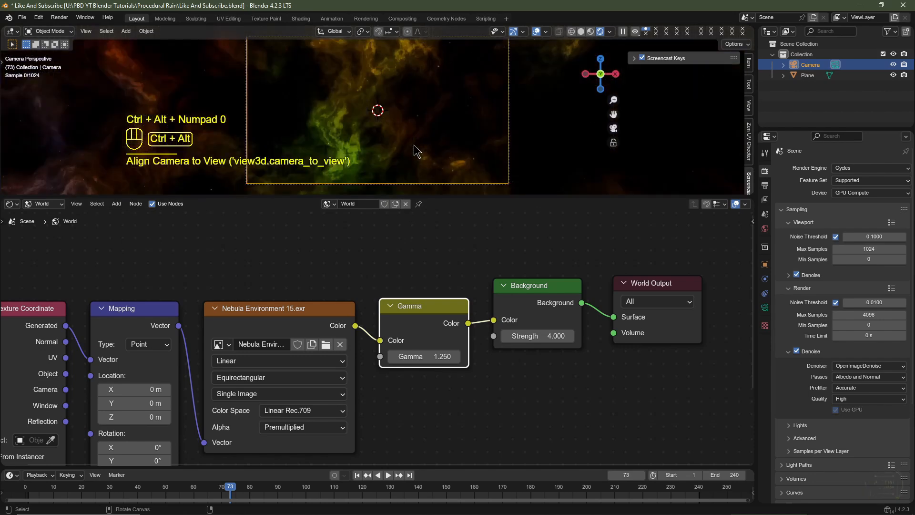
# Set the camera's Z location to exactly 0 m.
pyautogui.scroll(-2, 423, 149)
pyautogui.scroll(1, 423, 149)
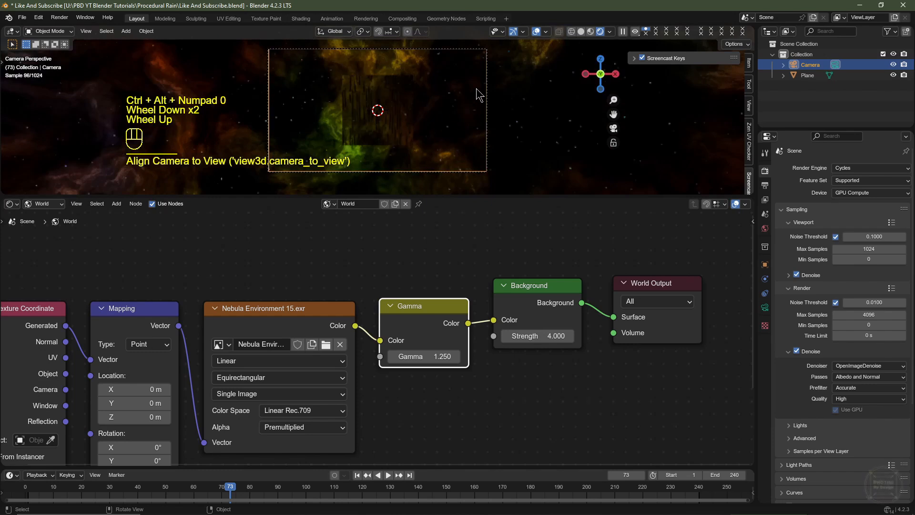
pyautogui.click(765, 264)
pyautogui.click(863, 218)
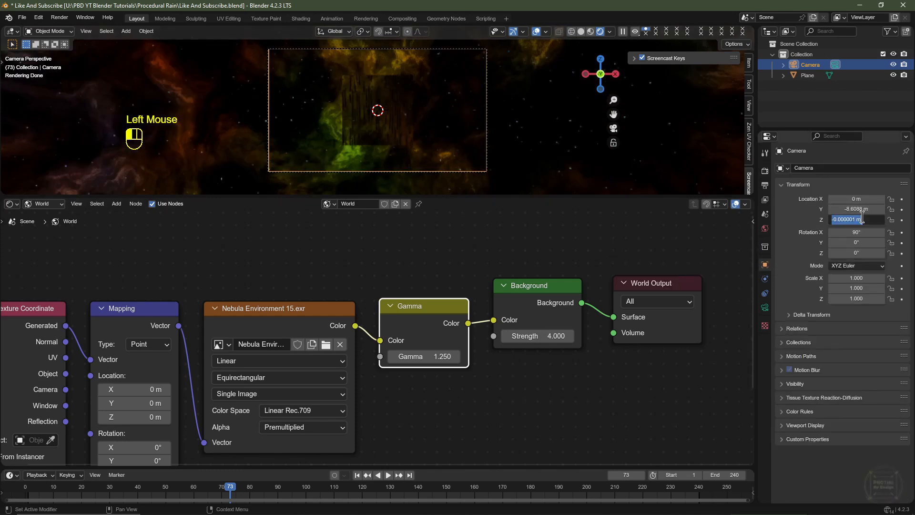
pyautogui.write('0')
pyautogui.press('Return')
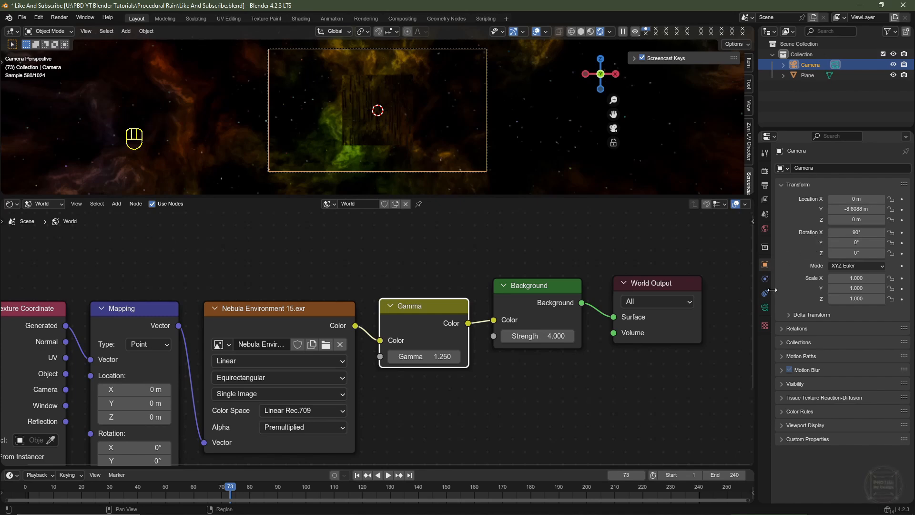
# Set the camera's focal length to 24 mm and bring it closer to the plane at a Y location of about -1.06 m.
pyautogui.click(766, 309)
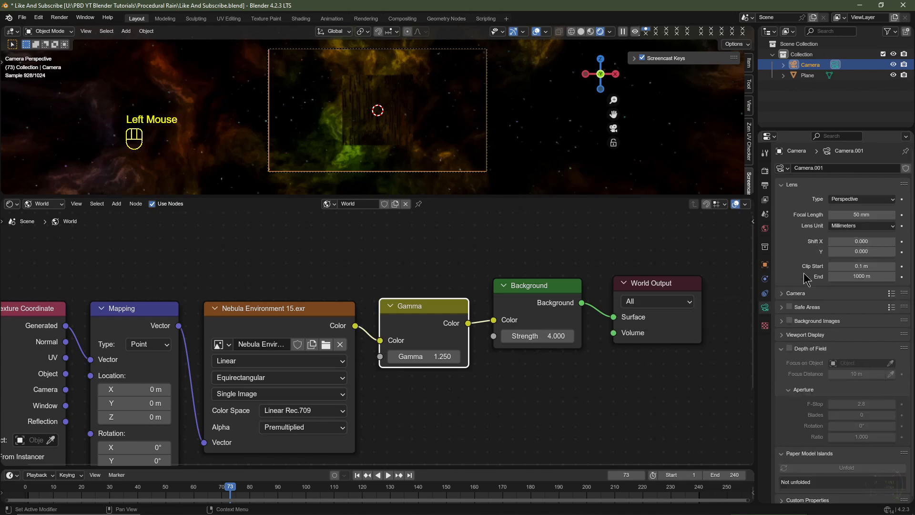
pyautogui.click(858, 215)
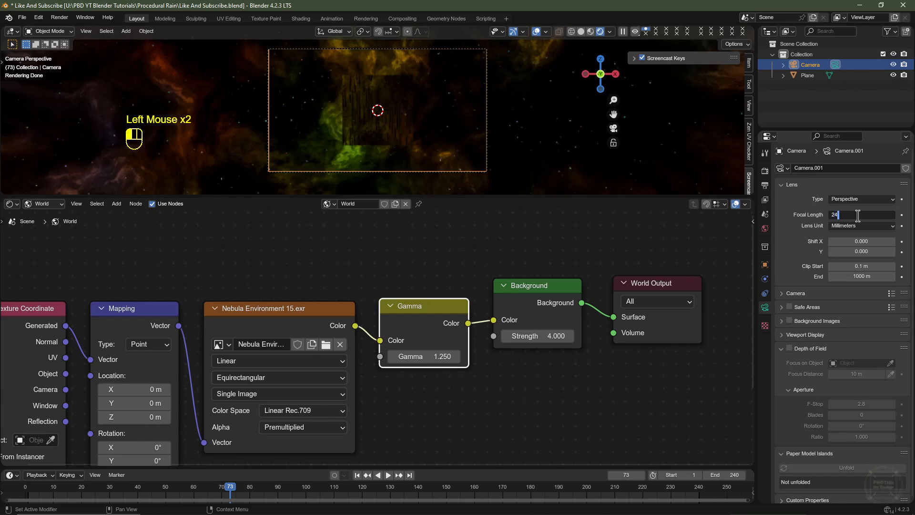
pyautogui.write('24')
pyautogui.click(766, 265)
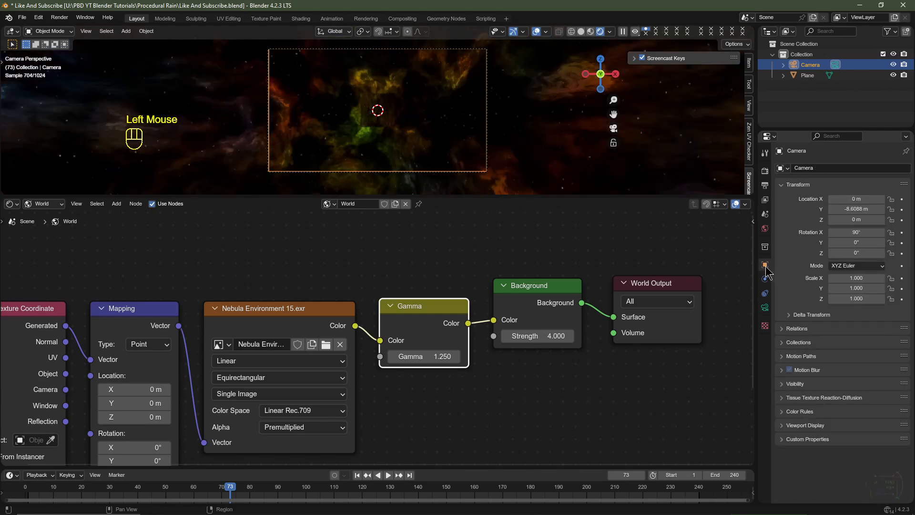
pyautogui.click(857, 209)
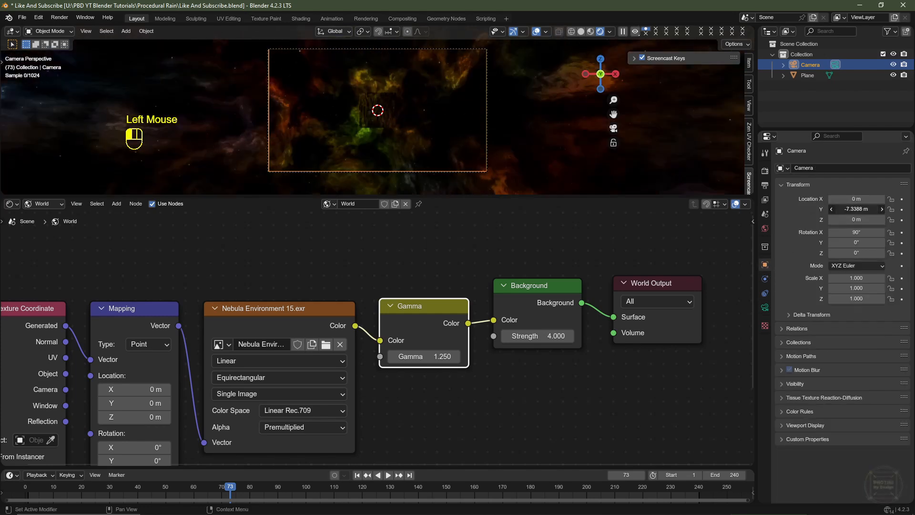
pyautogui.moveTo(857, 209); pyautogui.dragTo(880, 208)
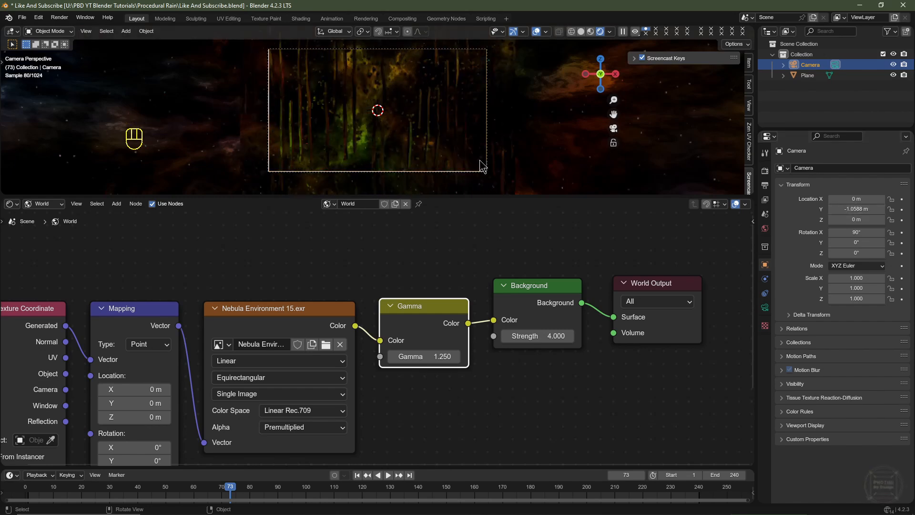
# Set the world Gamma node's gamma to 1.
pyautogui.scroll(4, 582, 383)
pyautogui.click(438, 361)
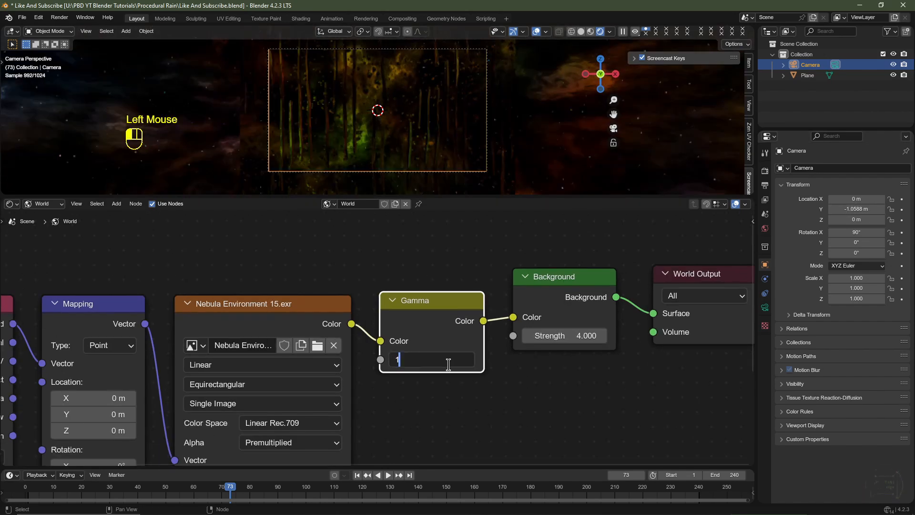
pyautogui.press('Return')
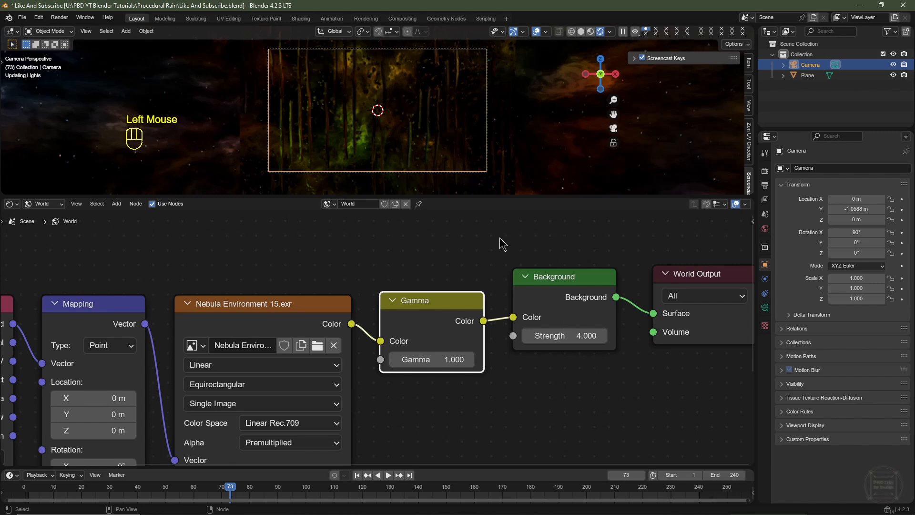
# Show the plane's Pro Rain material nodes and raise the value in the Steak Frequency frame.
pyautogui.click(42, 203)
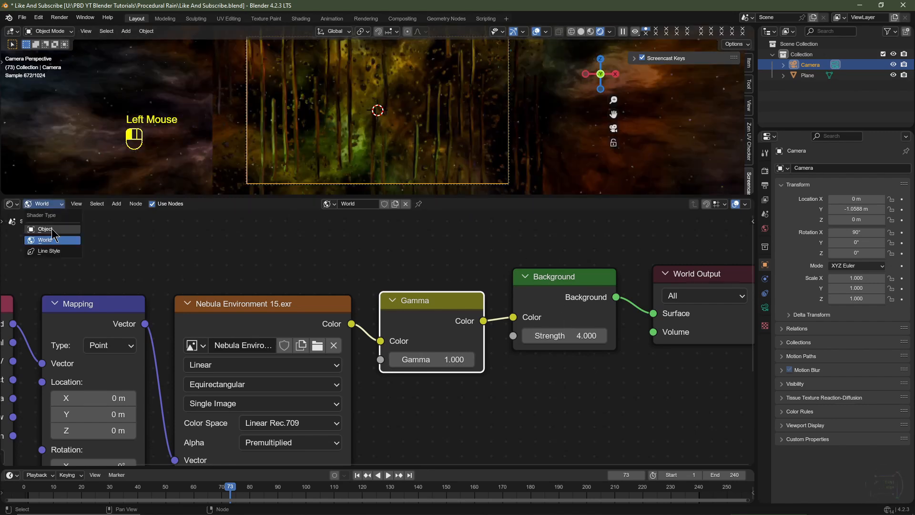
pyautogui.click(45, 230)
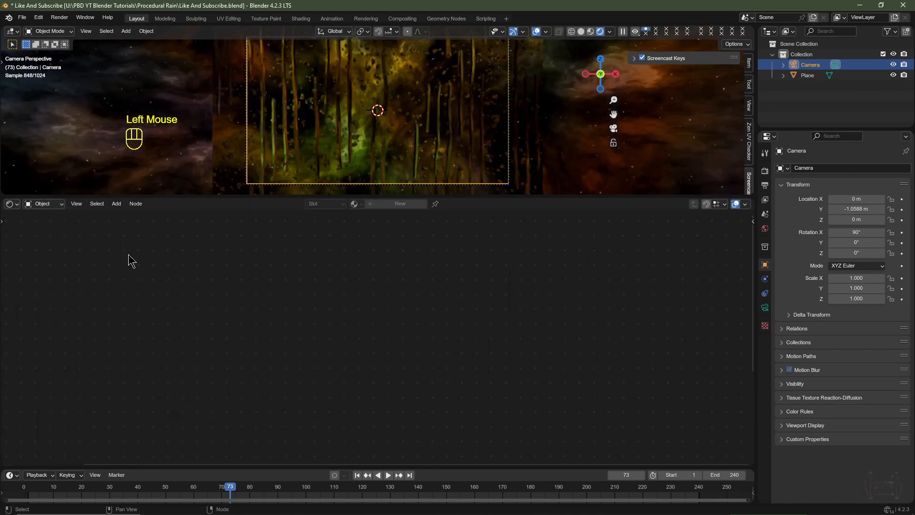
pyautogui.click(436, 120)
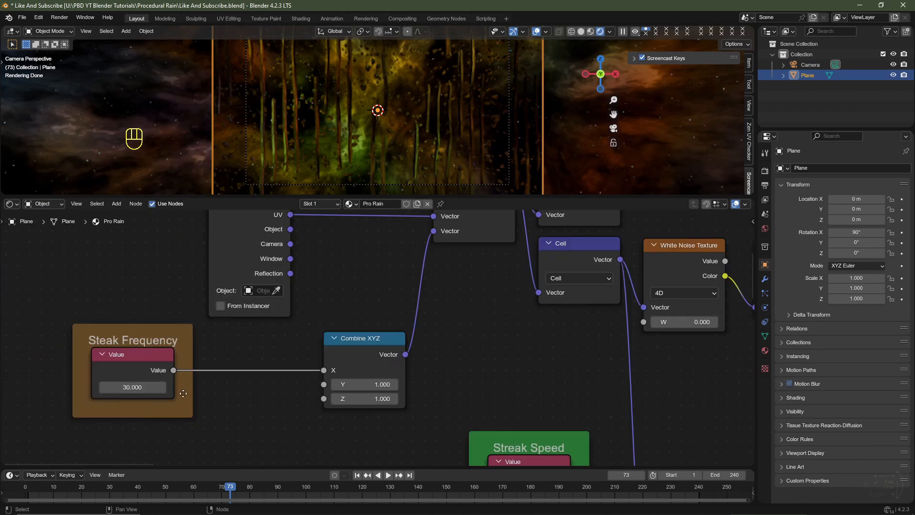
pyautogui.click(132, 388)
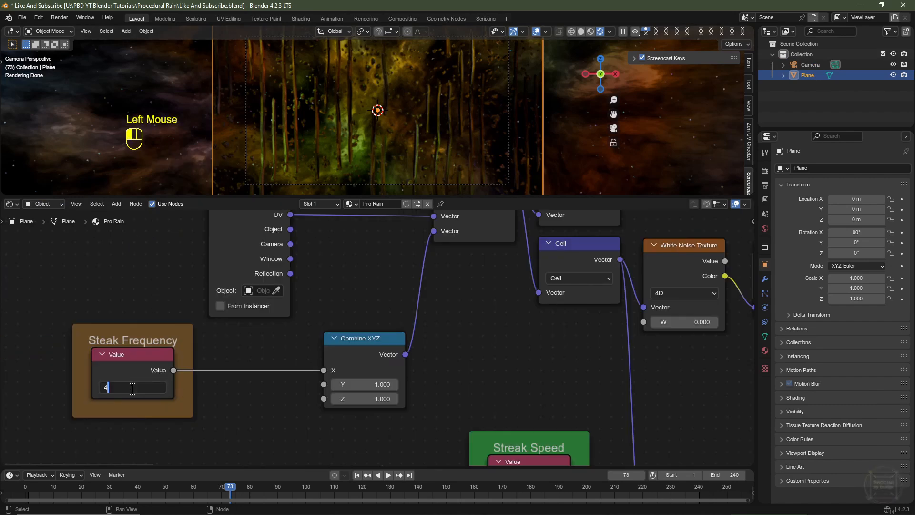
# Move the last stop of the Color Ramp feeding the Mix node's B input to about 0.579.
pyautogui.scroll(-2, 132, 388)
pyautogui.moveTo(133, 388); pyautogui.dragTo(65, 267, button='middle')
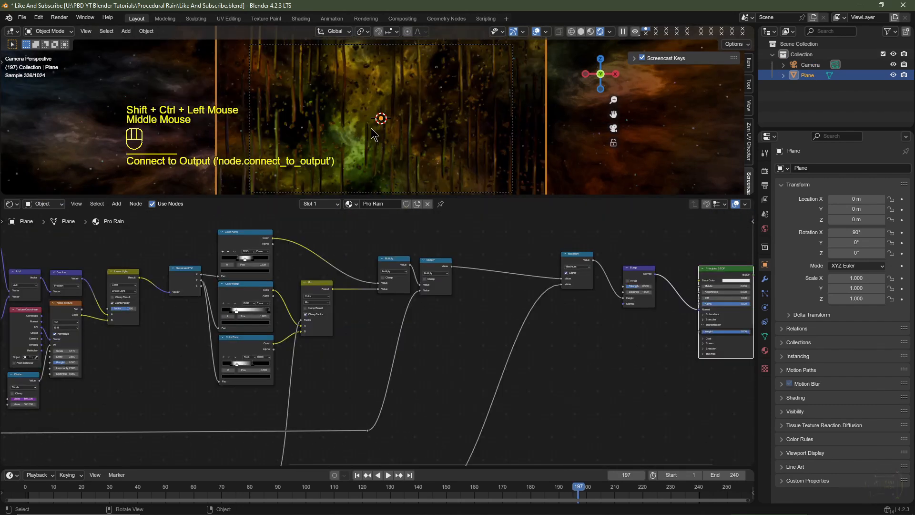
pyautogui.scroll(3, 376, 335)
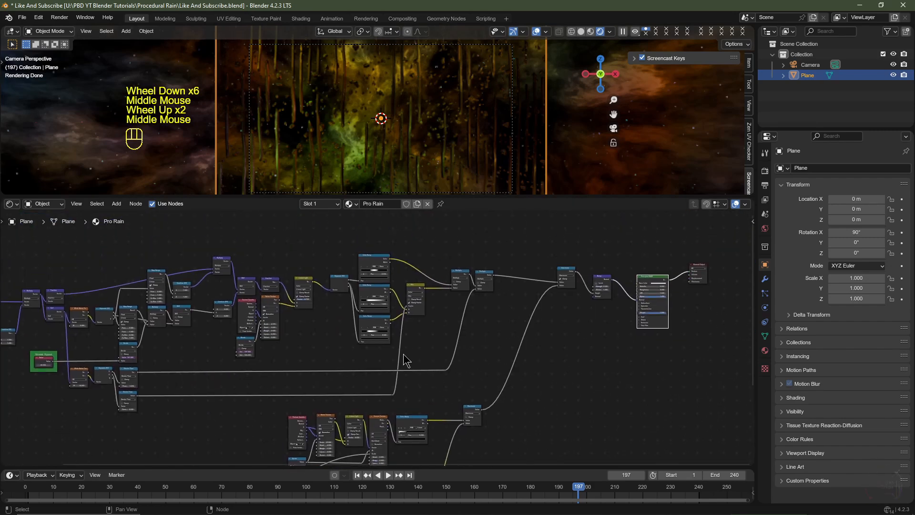
pyautogui.scroll(4, 404, 354)
pyautogui.moveTo(403, 353); pyautogui.dragTo(355, 418, button='middle')
pyautogui.scroll(2, 373, 358)
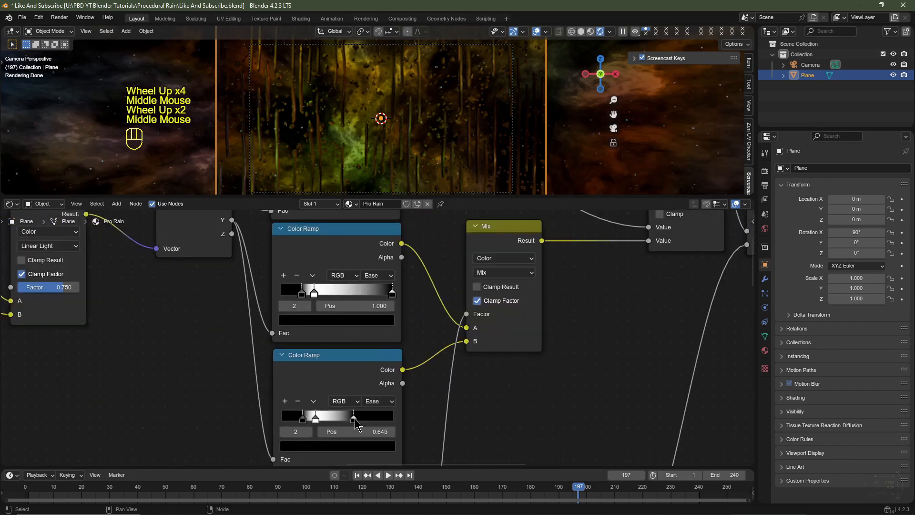
pyautogui.click(352, 418)
pyautogui.moveTo(353, 419); pyautogui.dragTo(347, 417)
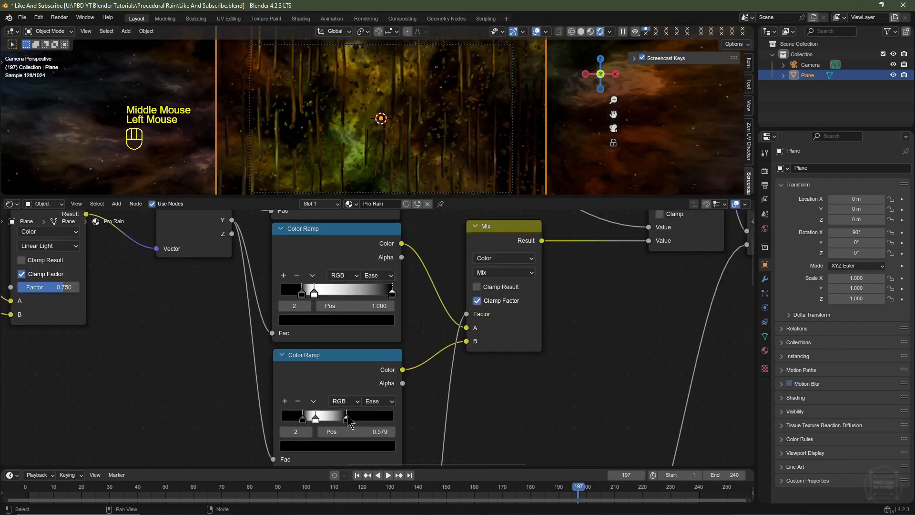
# Move the last stop of the Color Ramp feeding the Mix node's A input to about 0.766, checking the streaks with animation playback.
pyautogui.moveTo(394, 296); pyautogui.dragTo(376, 296)
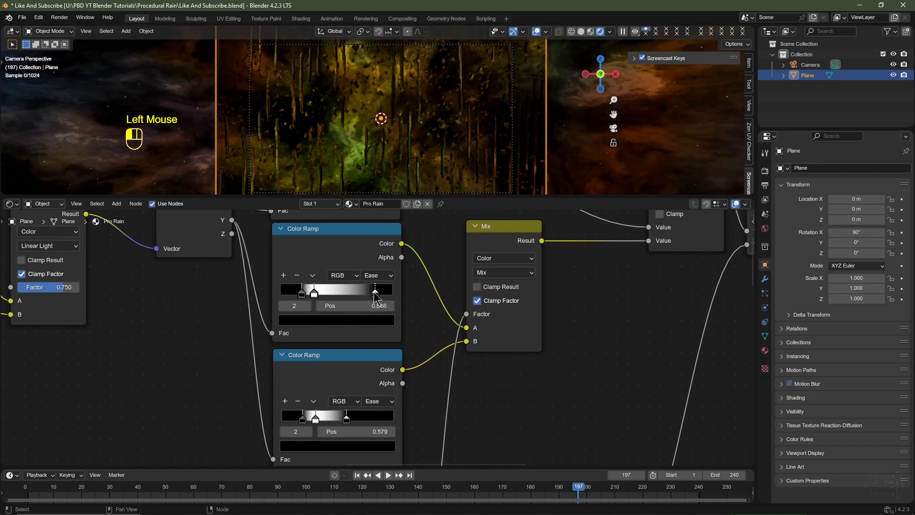
pyautogui.press('space')
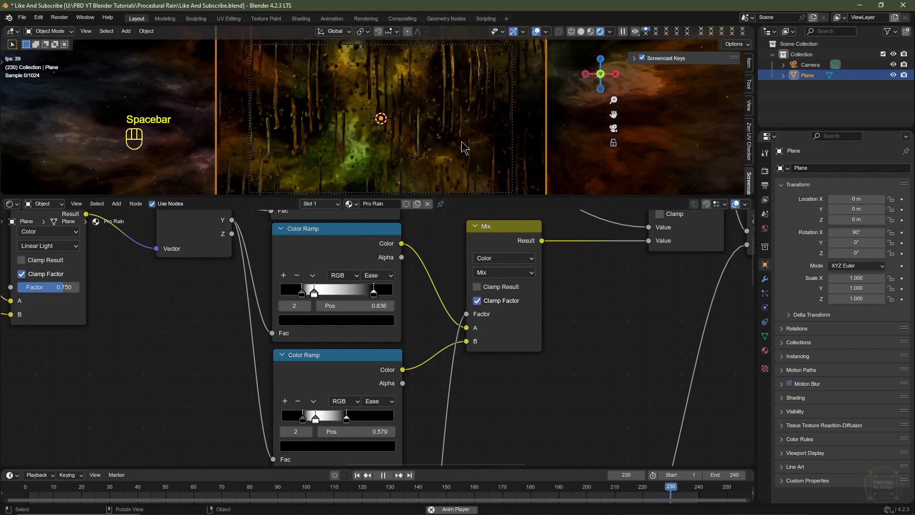
pyautogui.press('space')
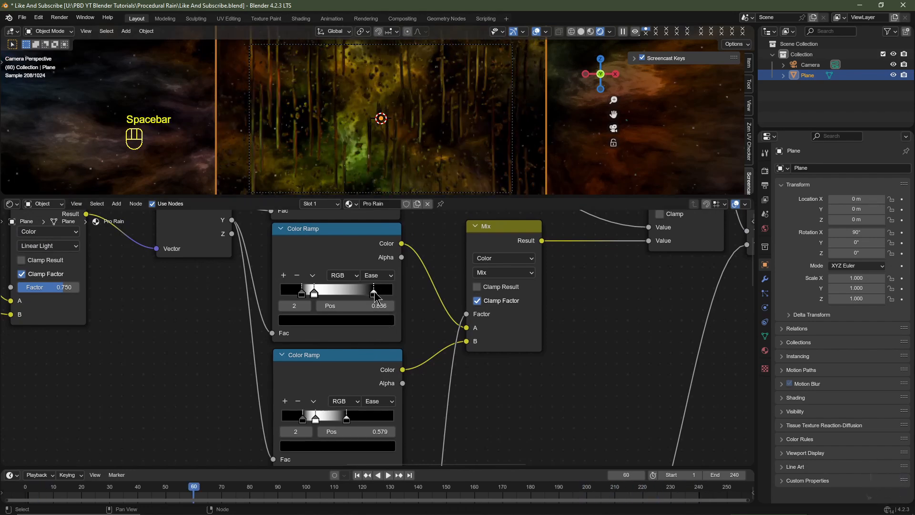
pyautogui.moveTo(374, 290); pyautogui.dragTo(366, 292)
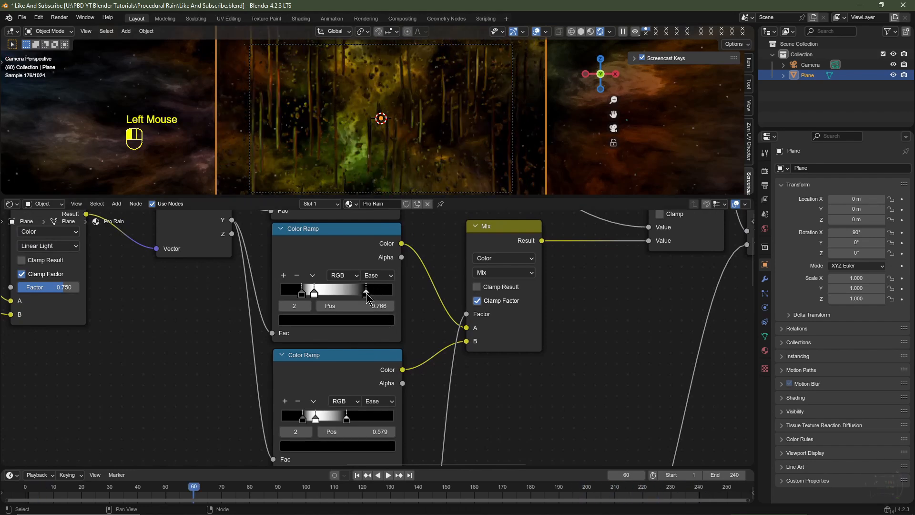
pyautogui.press('space')
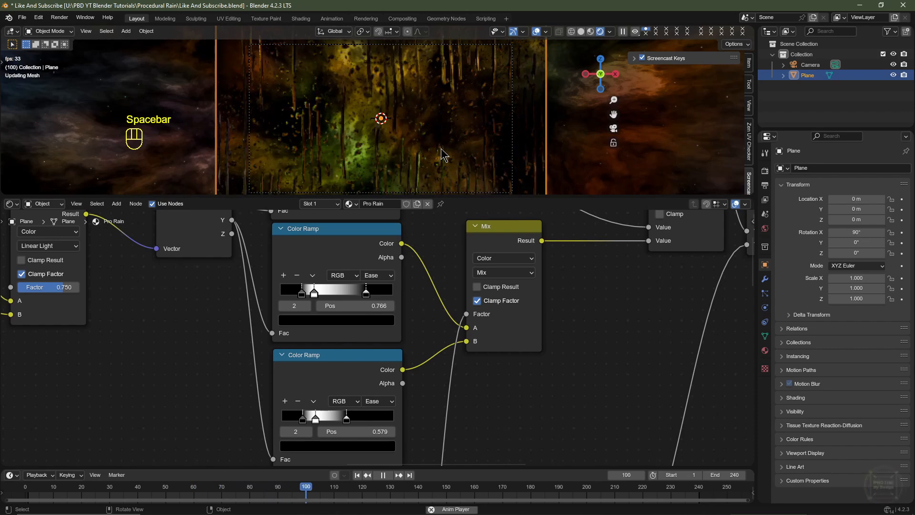
pyautogui.press('space')
# Switch the viewport to Material Preview shading and examine the streaks and droplets on the plane up close.
pyautogui.click(591, 31)
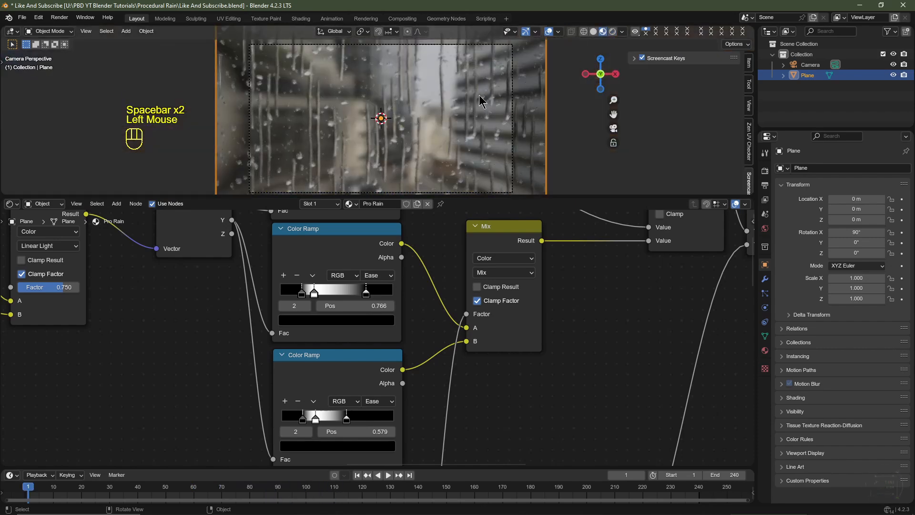
pyautogui.press('space')
pyautogui.scroll(5, 429, 124)
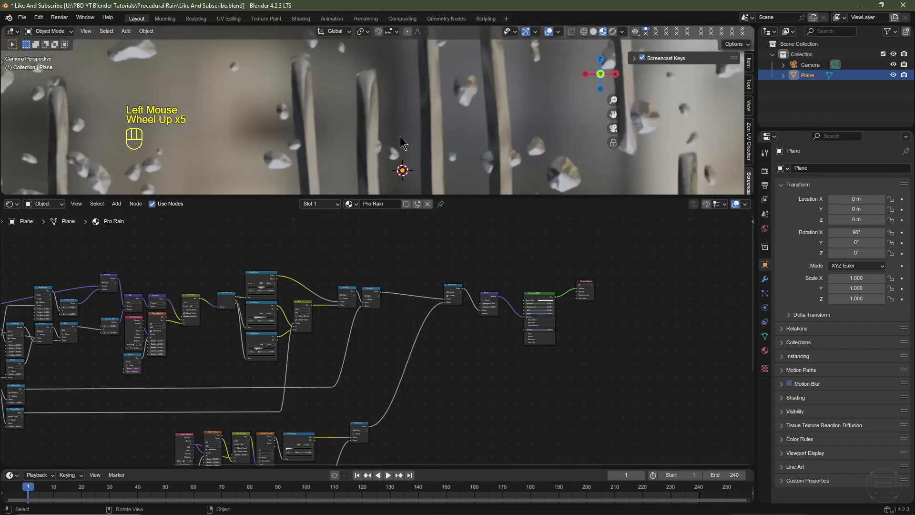
pyautogui.keyDown('shift'); pyautogui.moveTo(399, 137); pyautogui.dragTo(366, 133, button='middle'); pyautogui.keyUp('shift')
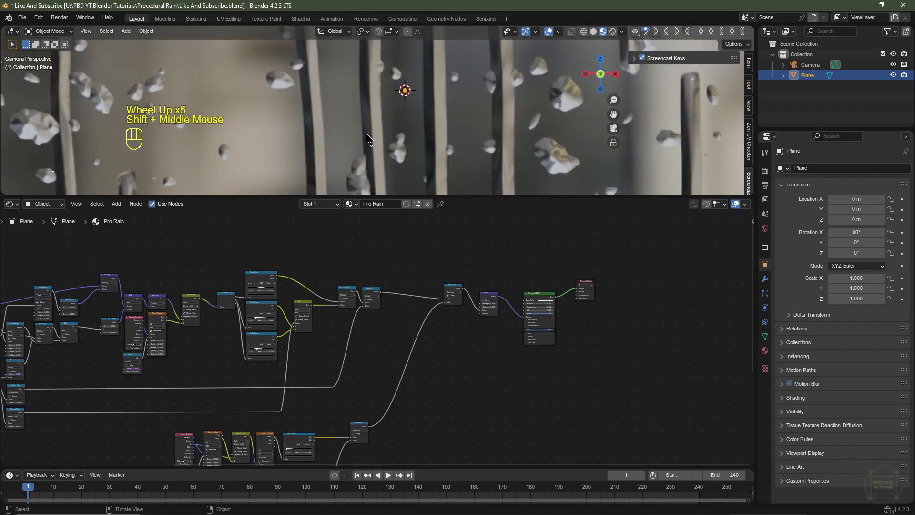
pyautogui.scroll(-2, 373, 78)
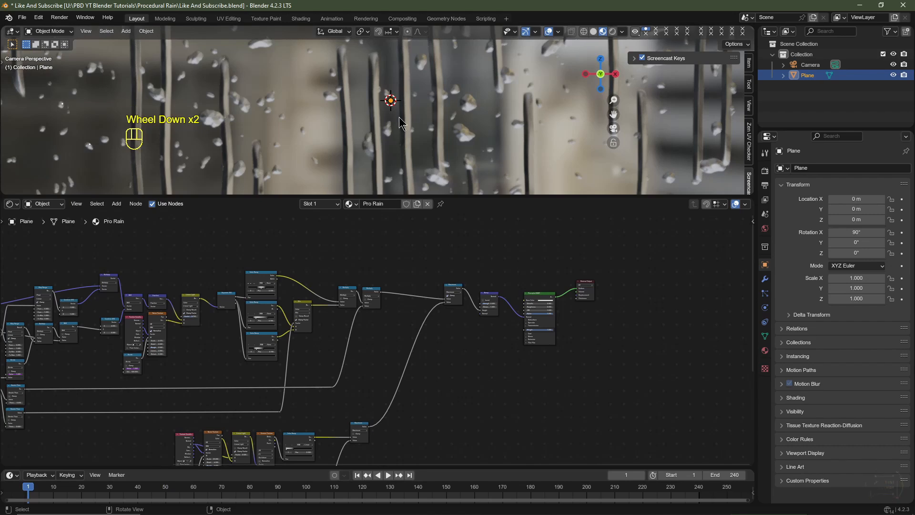
pyautogui.scroll(2, 399, 123)
pyautogui.scroll(-1, 328, 273)
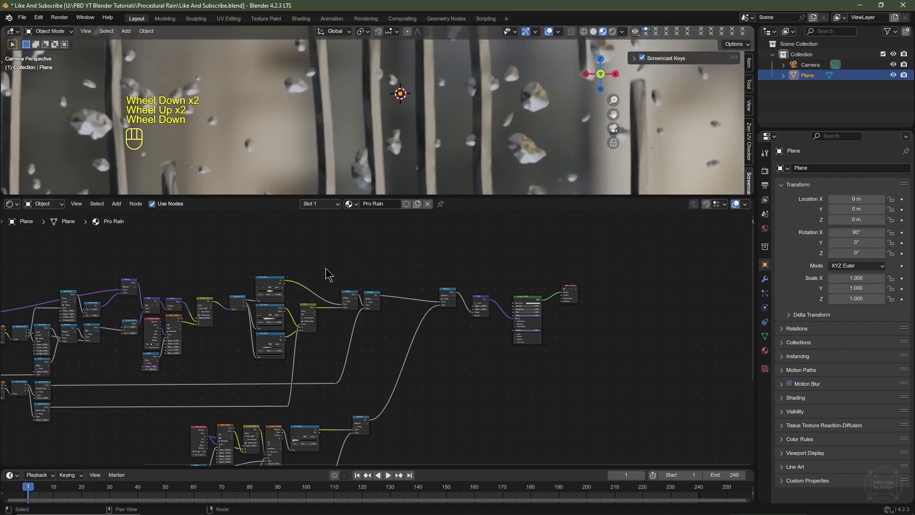
# Try to widen the streaks by moving the last stop of the Color Ramp driven by Separate XYZ's X output to about 0.815.
pyautogui.scroll(2, 330, 275)
pyautogui.scroll(-3, 357, 331)
pyautogui.moveTo(332, 281); pyautogui.dragTo(409, 360, button='middle')
pyautogui.scroll(2, 356, 332)
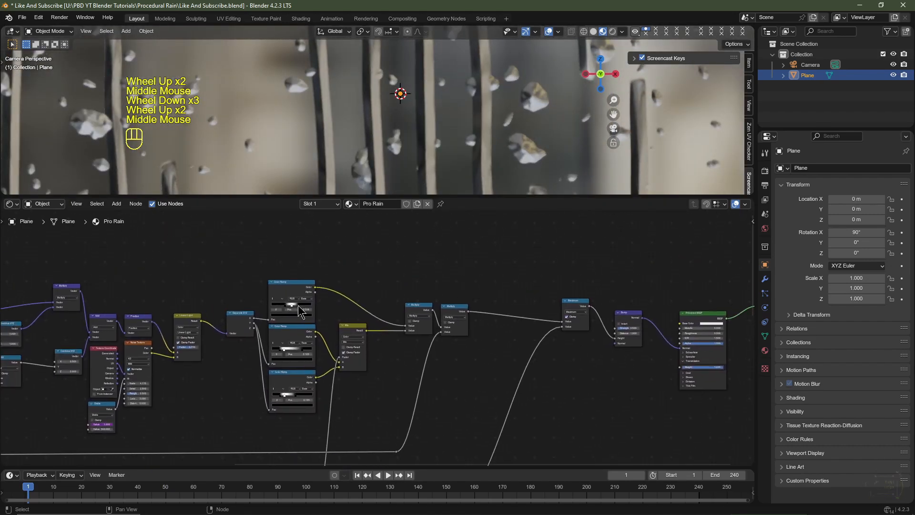
pyautogui.scroll(2, 341, 352)
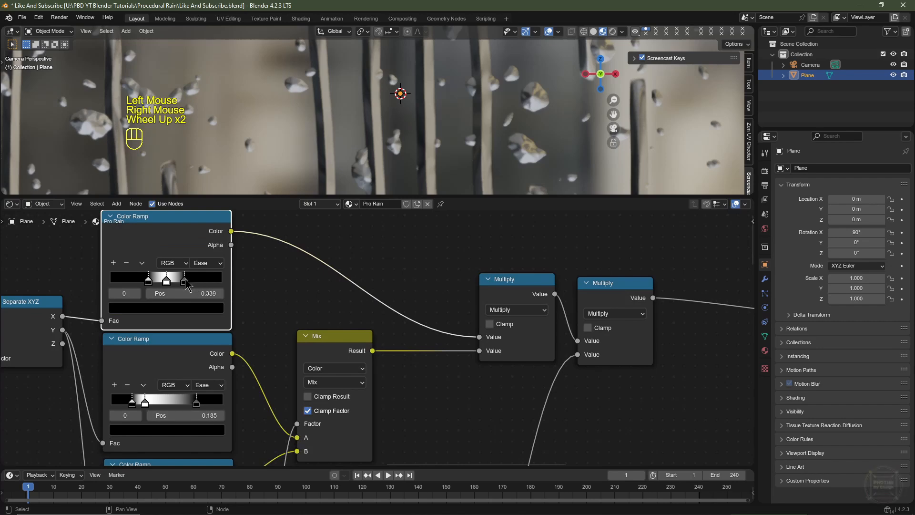
pyautogui.click(185, 282)
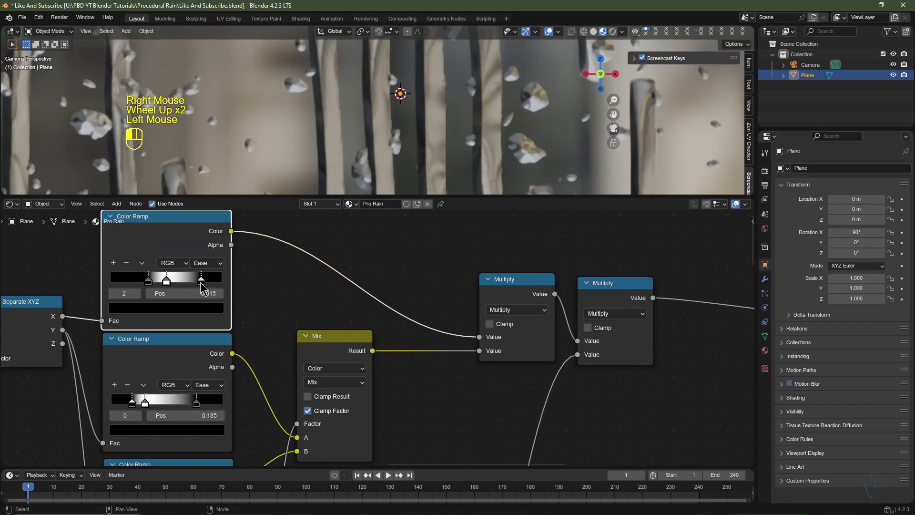
pyautogui.click(168, 282)
# Insert a Map Range node between the X-driven Color Ramp and the first Multiply node.
pyautogui.hotkey('shift', 'a')
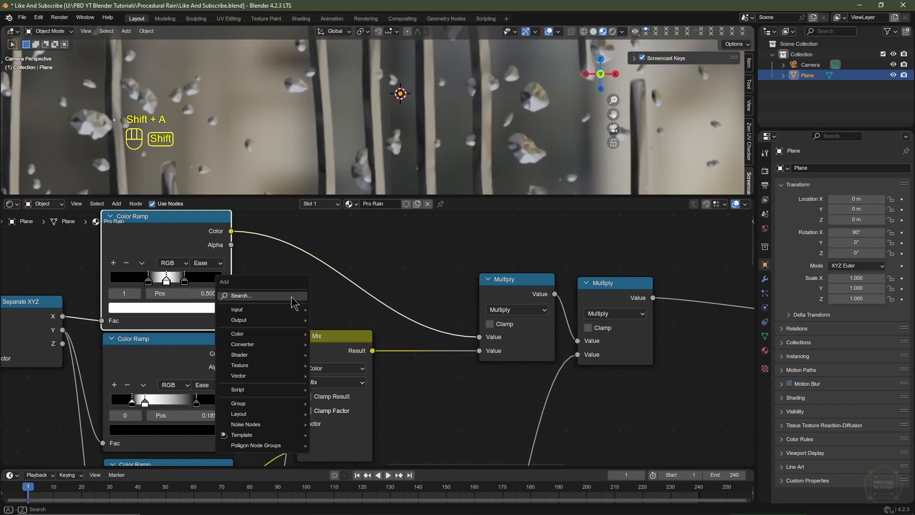
pyautogui.moveTo(281, 347)
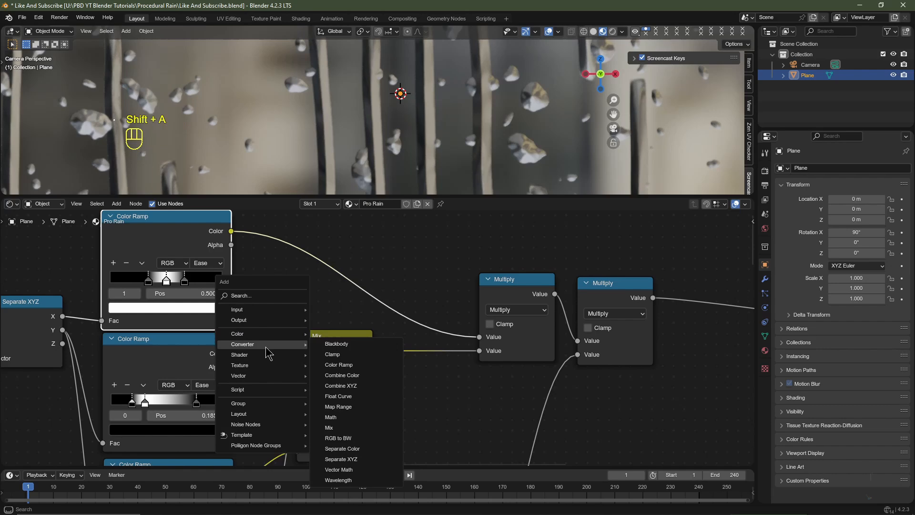
pyautogui.click(338, 406)
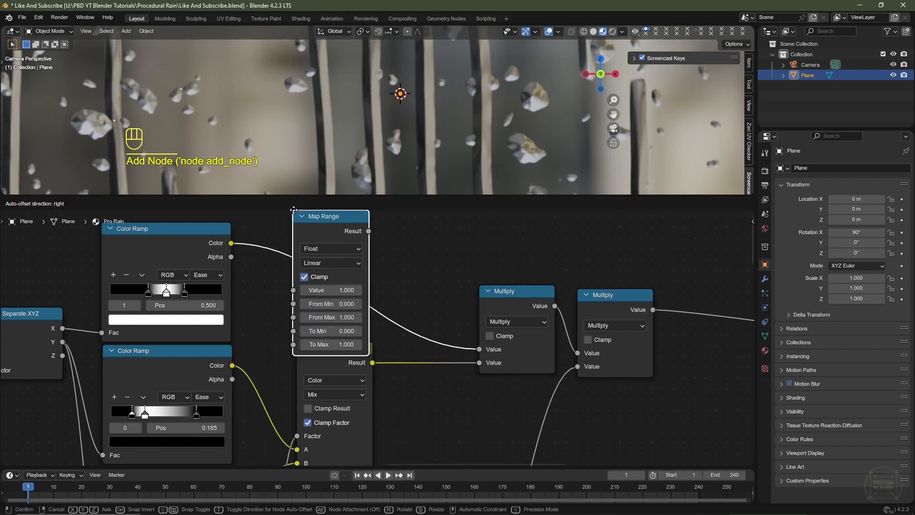
pyautogui.click(294, 260)
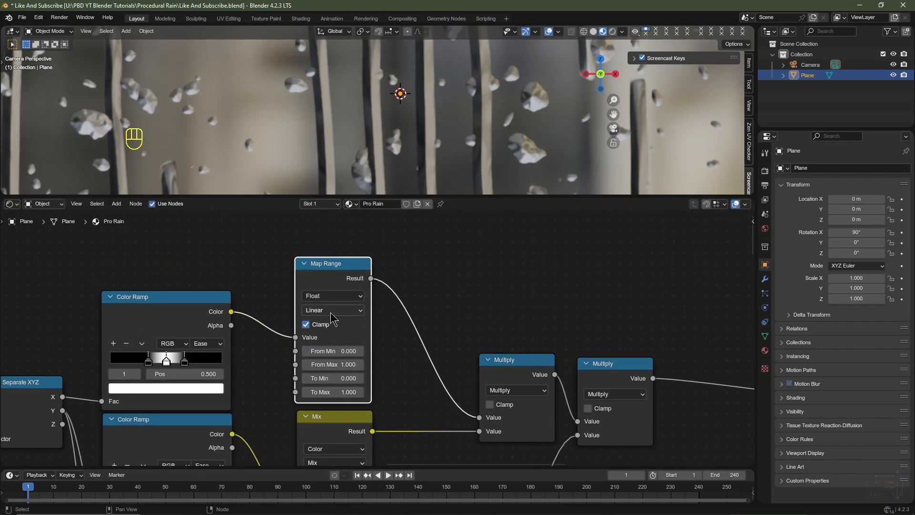
# Set the new Map Range node to Smoother Step interpolation, comparing the streaks with the node muted and unmuted and in Rendered shading.
pyautogui.click(332, 310)
pyautogui.click(329, 379)
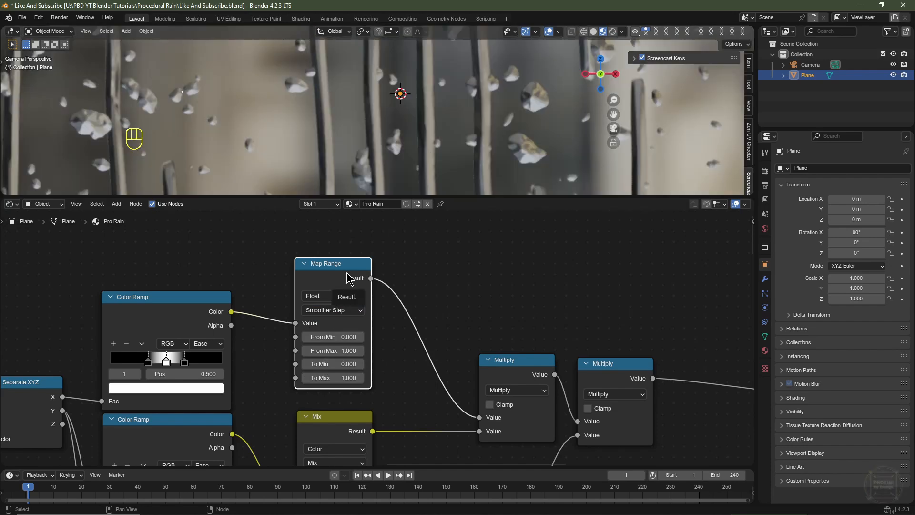
pyautogui.press('m')
pyautogui.press('m')
pyautogui.press('m')
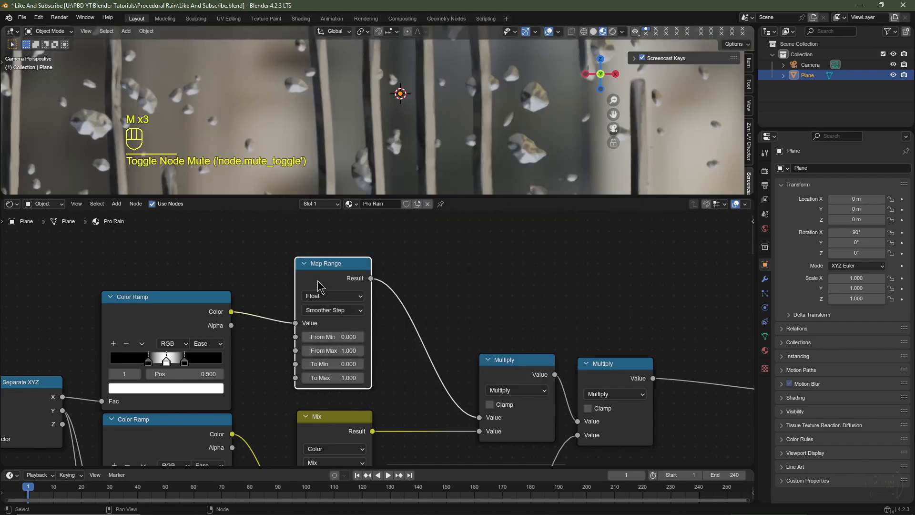
pyautogui.press('m')
pyautogui.press('m')
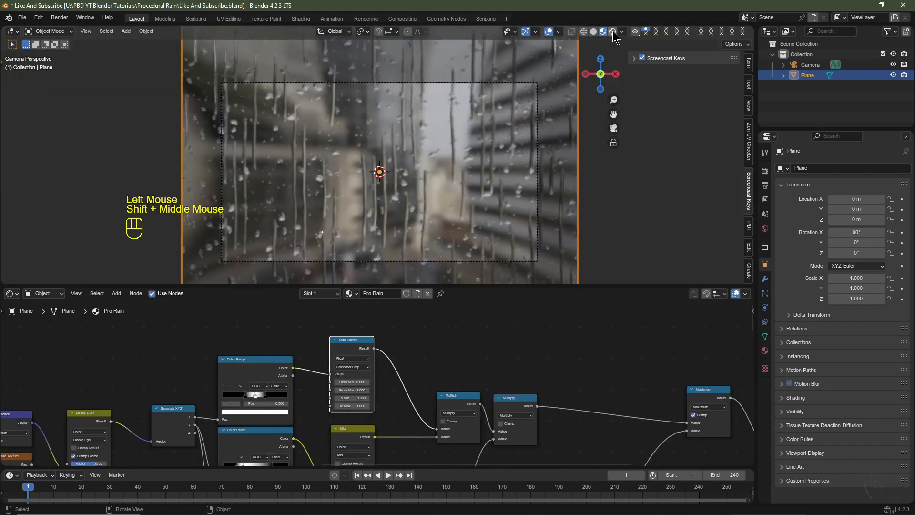
pyautogui.click(613, 31)
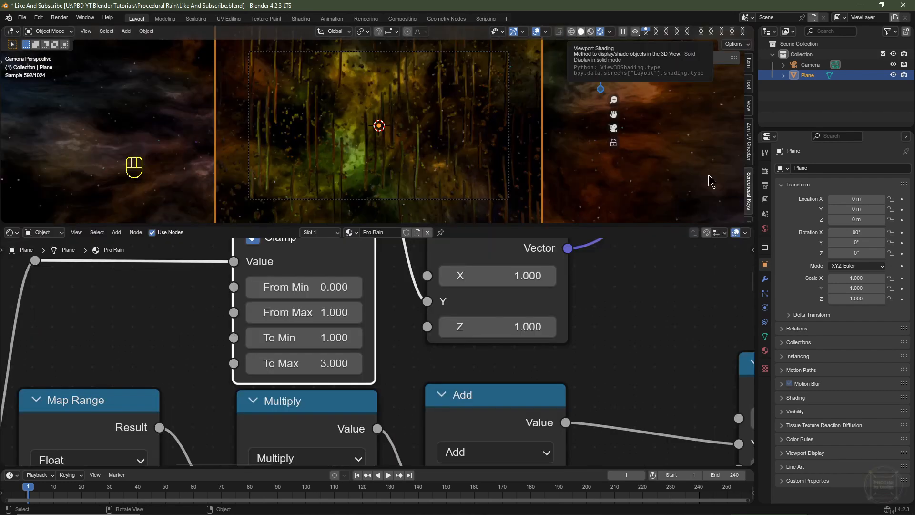
# Return the viewport to Solid shading and set the final render's Max Samples to 256 and Noise Threshold to 0.025.
pyautogui.click(581, 31)
pyautogui.click(765, 171)
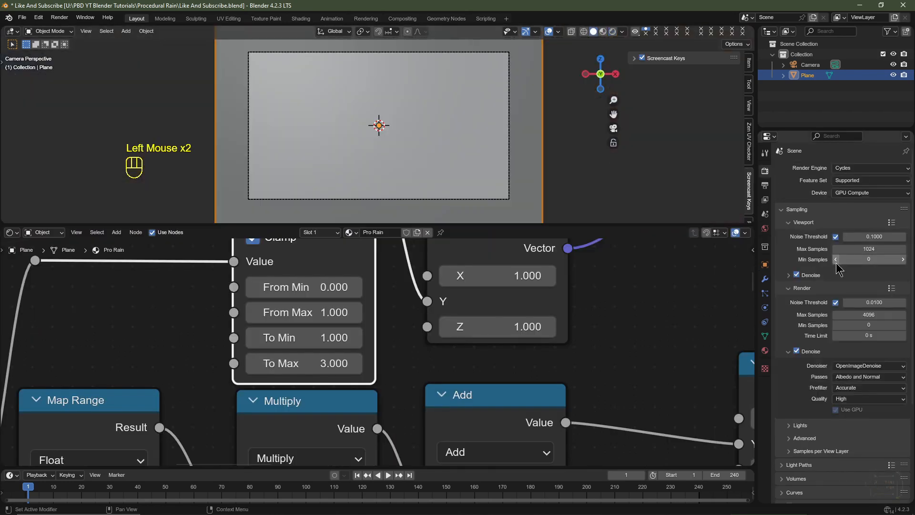
pyautogui.scroll(-2, 839, 269)
pyautogui.hotkey('ctrl', 'z')
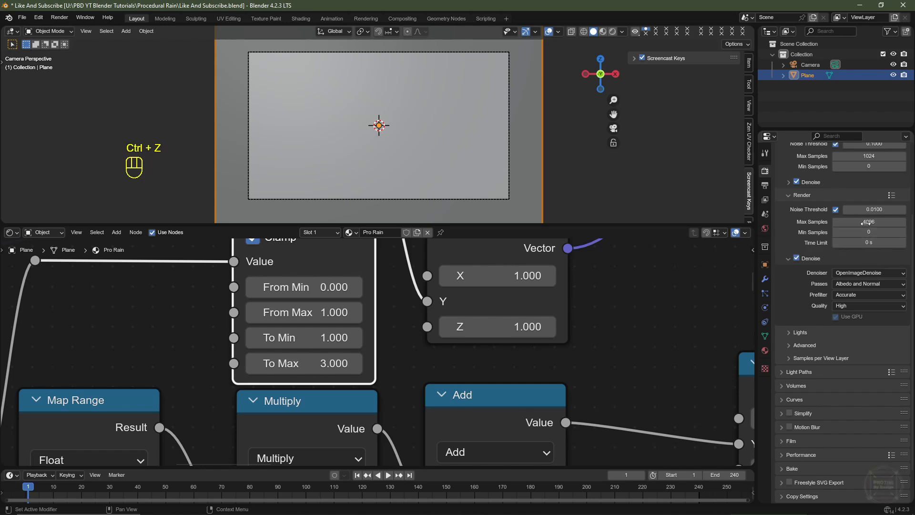
pyautogui.click(868, 222)
pyautogui.write('256')
pyautogui.click(866, 222)
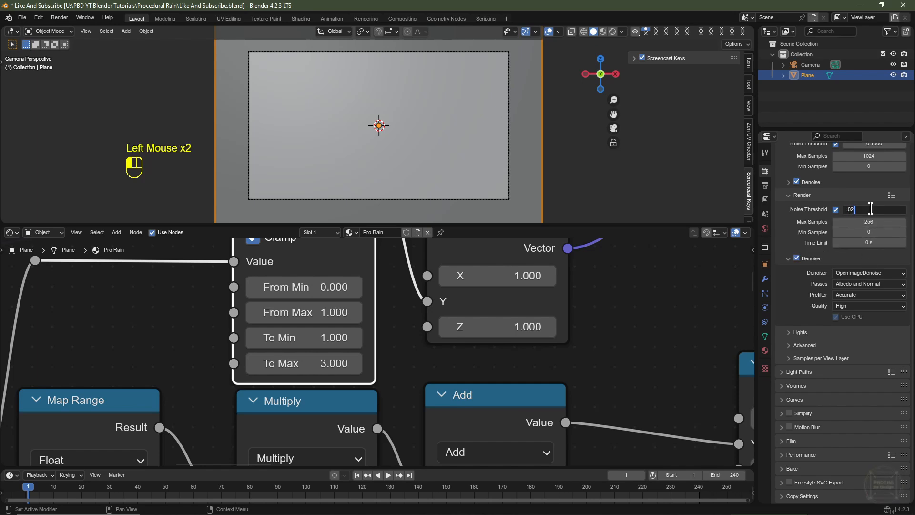
pyautogui.write('5')
pyautogui.press('Return')
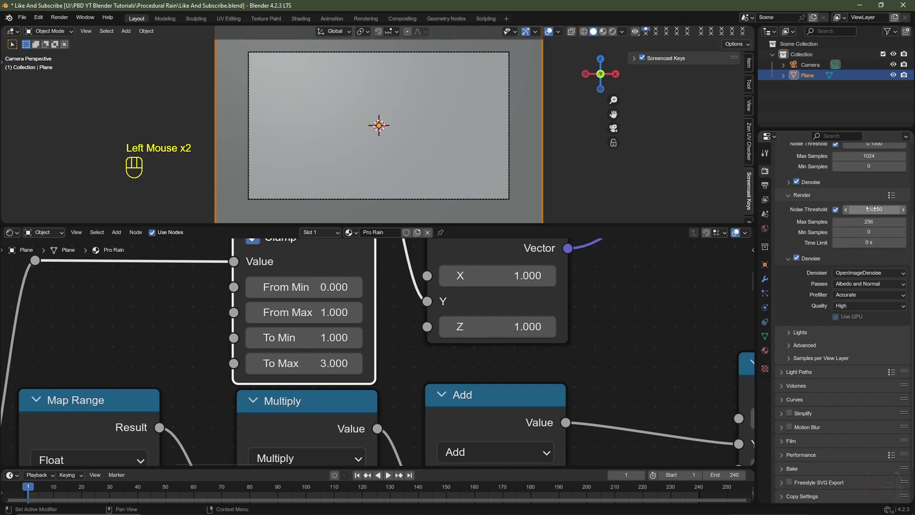
# Disable reflective and refractive caustics in the Light Paths settings and render the current frame.
pyautogui.click(808, 376)
pyautogui.scroll(-2, 843, 409)
pyautogui.click(835, 408)
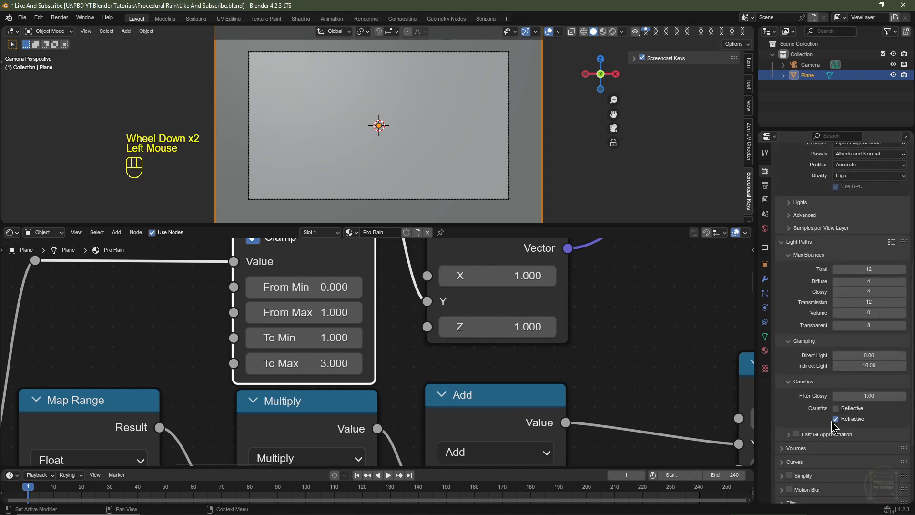
pyautogui.click(836, 419)
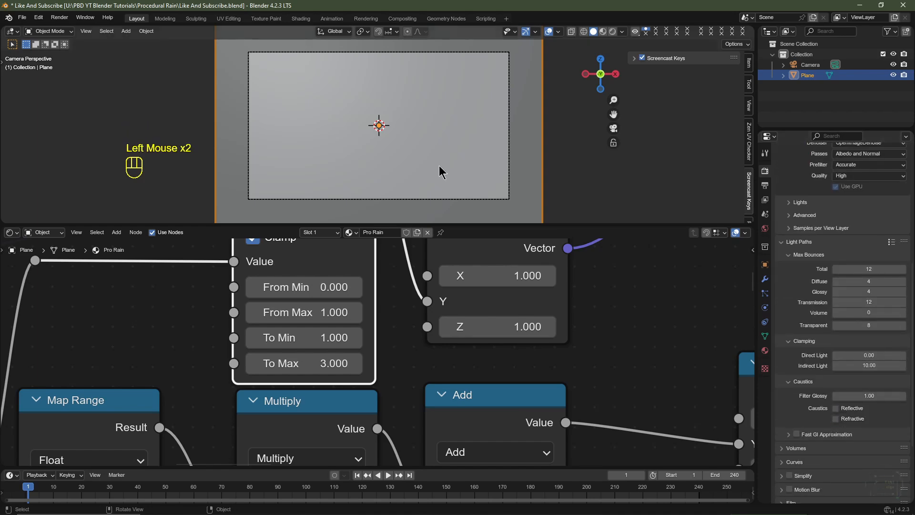
pyautogui.press('F12')
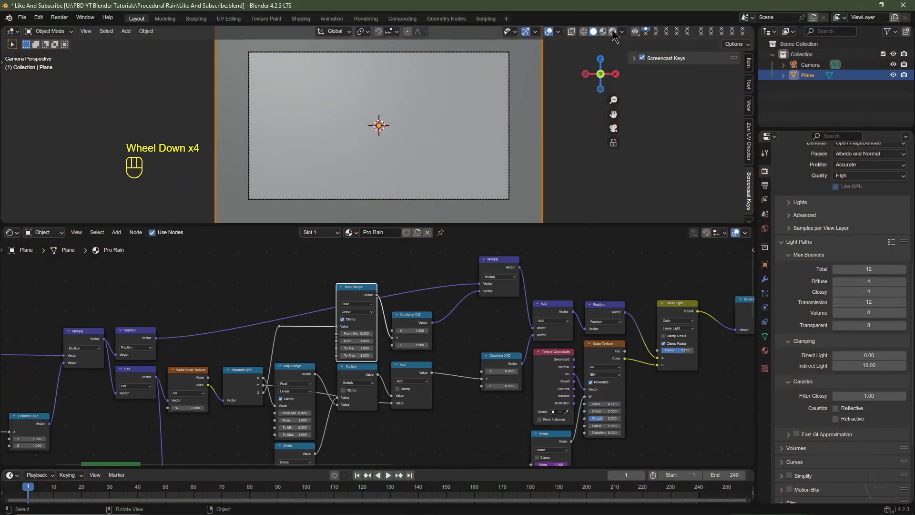
# Set the streak frequency Value node to 75 and inspect the streaks up close in Rendered shading.
pyautogui.click(612, 31)
pyautogui.scroll(-2, 334, 353)
pyautogui.moveTo(333, 353); pyautogui.dragTo(315, 362, button='middle')
pyautogui.scroll(2, 314, 362)
pyautogui.moveTo(315, 362); pyautogui.dragTo(358, 362, button='middle')
pyautogui.scroll(2, 296, 347)
pyautogui.scroll(2, 358, 362)
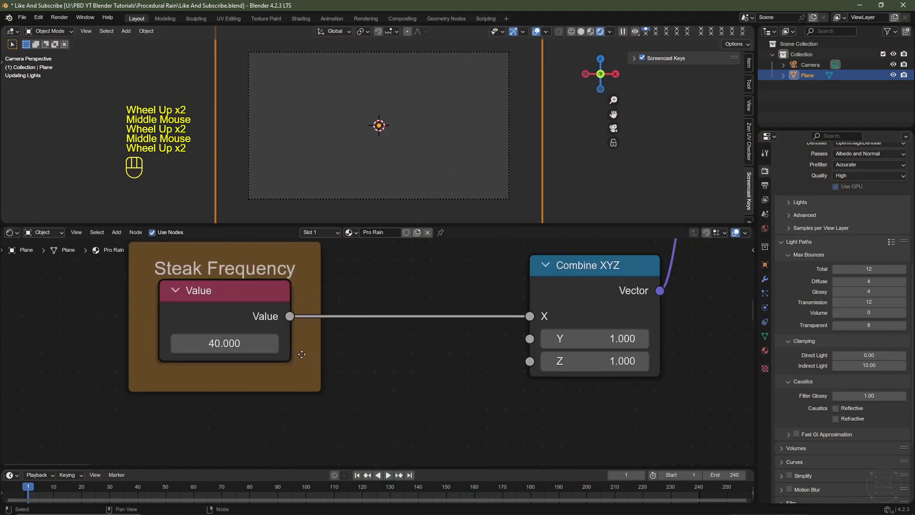
pyautogui.click(229, 343)
pyautogui.write('75')
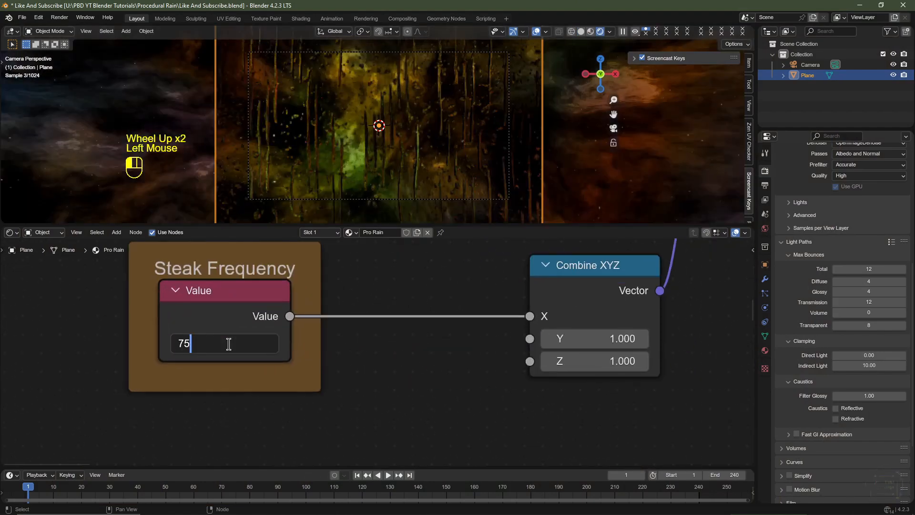
pyautogui.press('Return')
pyautogui.scroll(3, 407, 195)
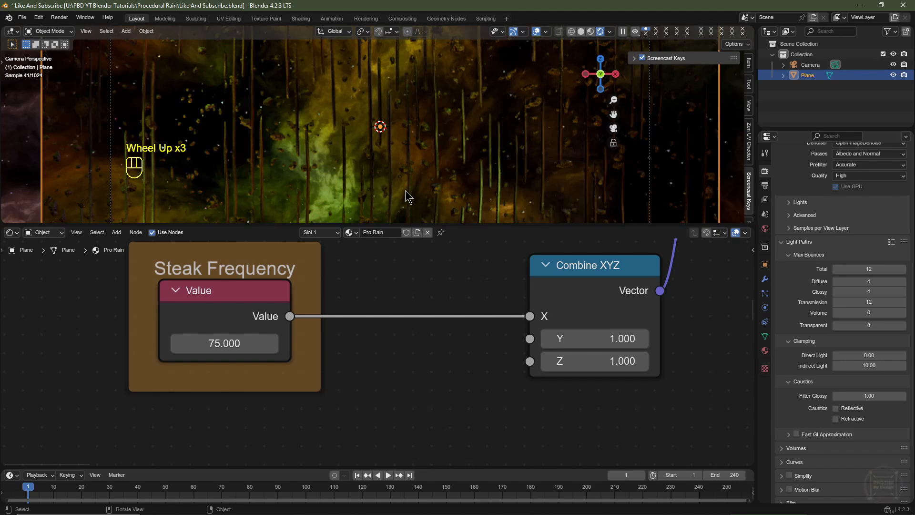
# Move the black stop of the Color Ramp fed by the lower droplet Voronoi Texture to position 0.333.
pyautogui.scroll(-4, 413, 336)
pyautogui.moveTo(582, 340); pyautogui.dragTo(267, 328, button='middle')
pyautogui.moveTo(569, 392); pyautogui.dragTo(581, 359, button='middle')
pyautogui.moveTo(548, 410); pyautogui.dragTo(538, 296, button='middle')
pyautogui.moveTo(405, 410); pyautogui.dragTo(372, 296, button='middle')
pyautogui.scroll(2, 201, 352)
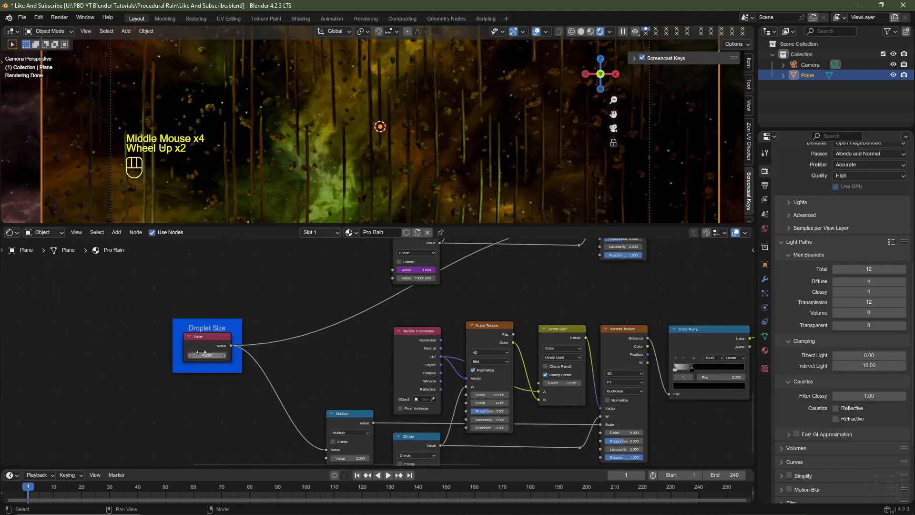
pyautogui.moveTo(618, 363); pyautogui.dragTo(339, 355, button='middle')
pyautogui.scroll(2, 482, 383)
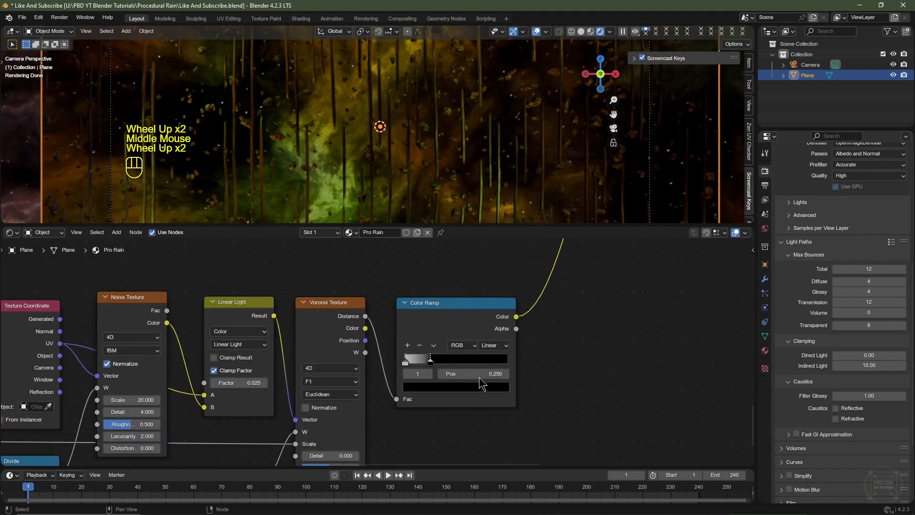
pyautogui.click(430, 364)
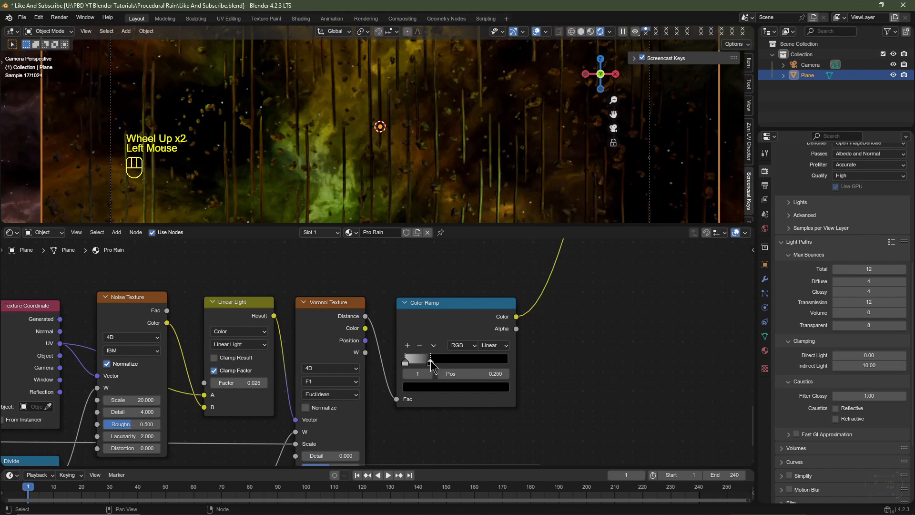
pyautogui.click(431, 365)
pyautogui.click(482, 373)
pyautogui.write('333')
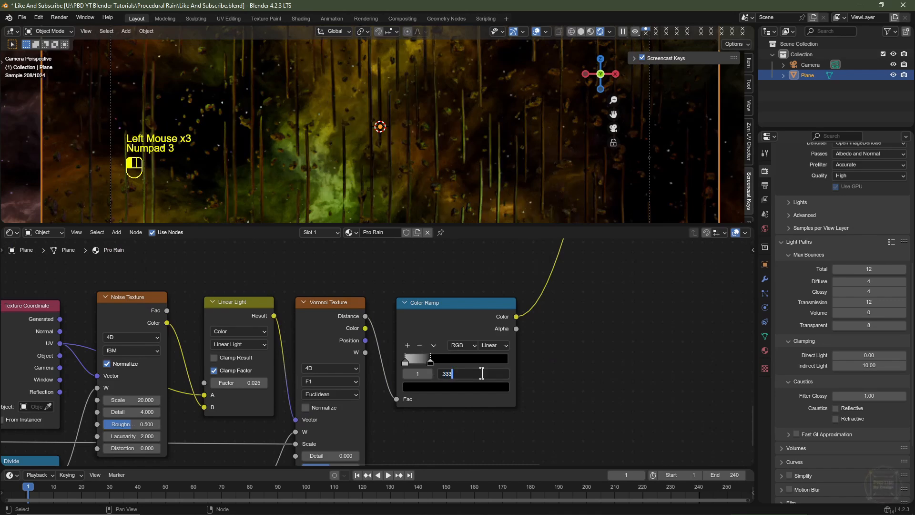
# Move the black stop of the upper droplet layer's Color Ramp to about 0.33.
pyautogui.moveTo(436, 261); pyautogui.dragTo(450, 351, button='middle')
pyautogui.scroll(-2, 442, 368)
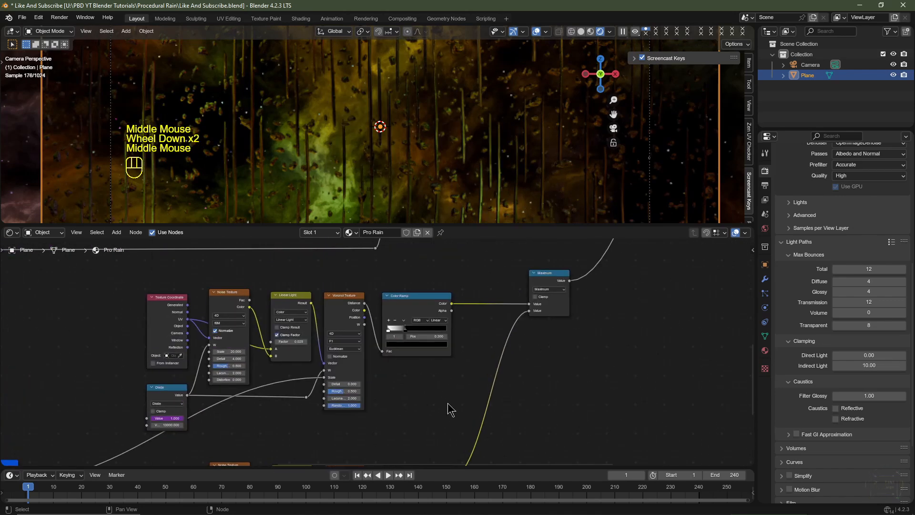
pyautogui.scroll(3, 476, 328)
pyautogui.click(479, 326)
pyautogui.write('33')
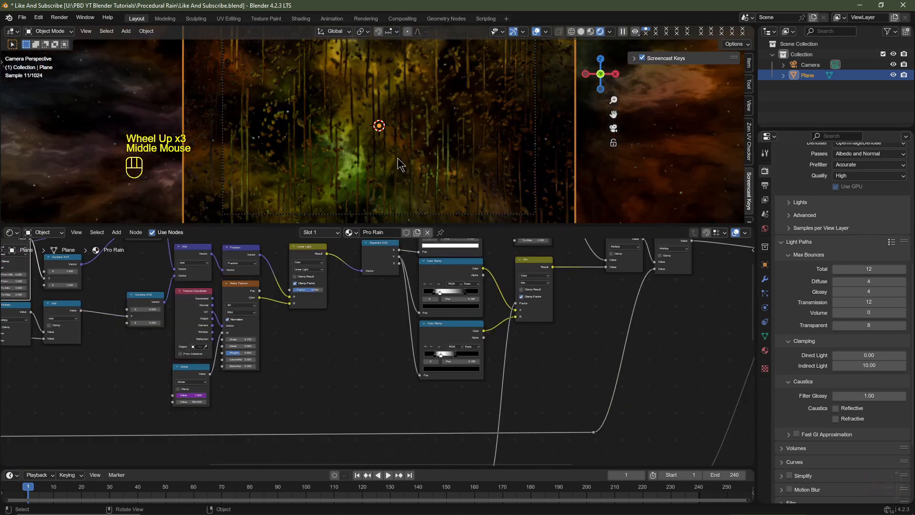
# Set the Factor of the streaks' Linear Light node to 0.9 and check the animation in Material Preview shading.
pyautogui.scroll(3, 412, 143)
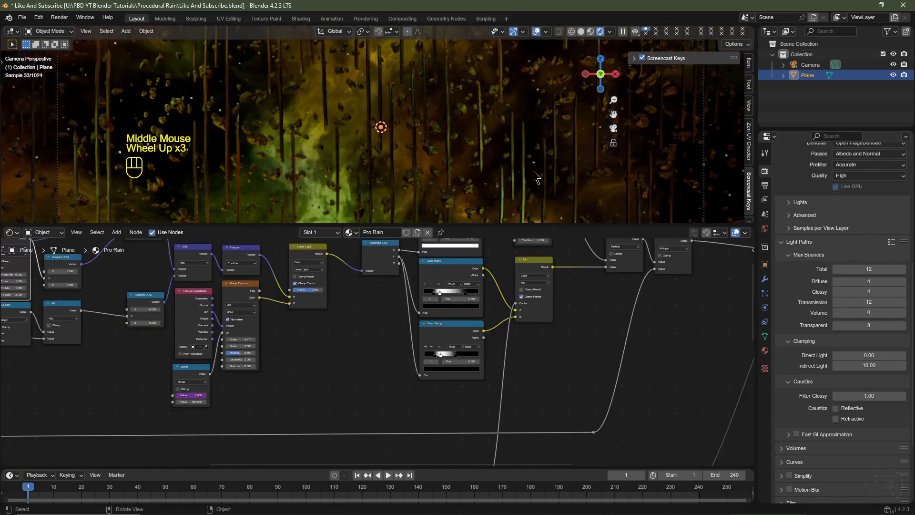
pyautogui.scroll(1, 314, 333)
pyautogui.moveTo(315, 334); pyautogui.dragTo(297, 397, button='middle')
pyautogui.click(286, 344)
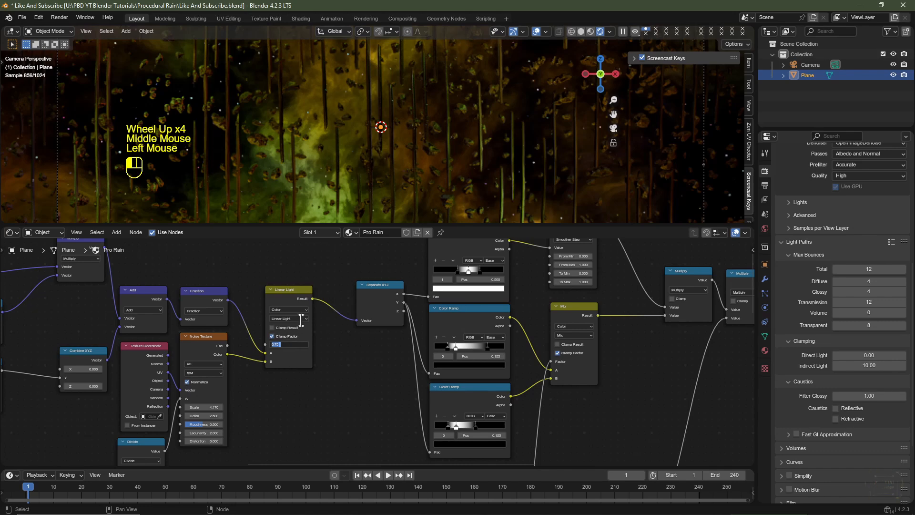
pyautogui.write('.8')
pyautogui.press('Return')
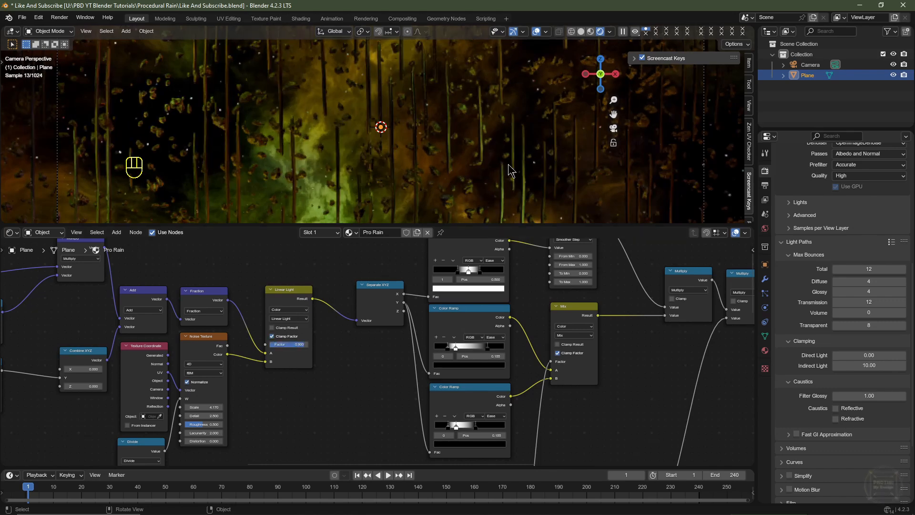
pyautogui.click(591, 31)
pyautogui.scroll(-2, 484, 139)
pyautogui.scroll(2, 484, 138)
pyautogui.press('space')
pyautogui.press('space')
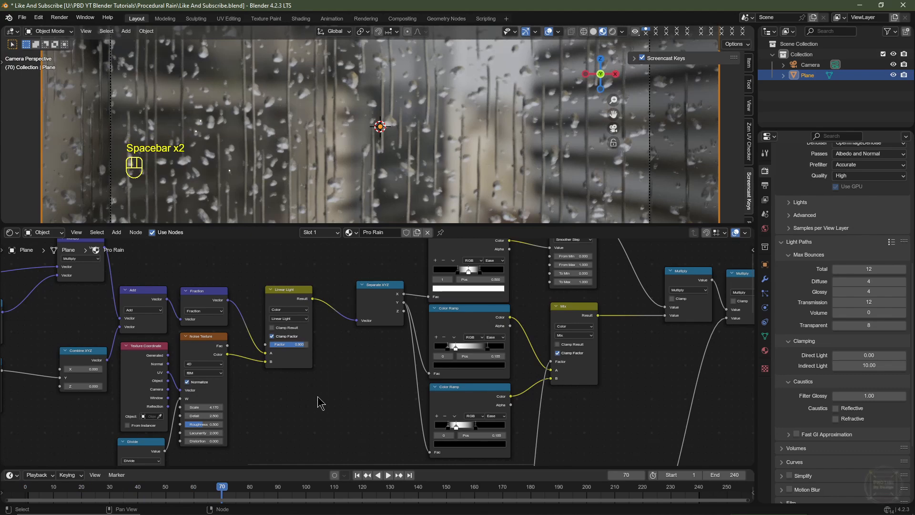
# Try Scale values of 8 and 20 on the Noise Texture feeding the streaks' Linear Light node, checking the animation.
pyautogui.moveTo(320, 403); pyautogui.dragTo(316, 367, button='middle')
pyautogui.scroll(3, 286, 388)
pyautogui.scroll(-3, 262, 382)
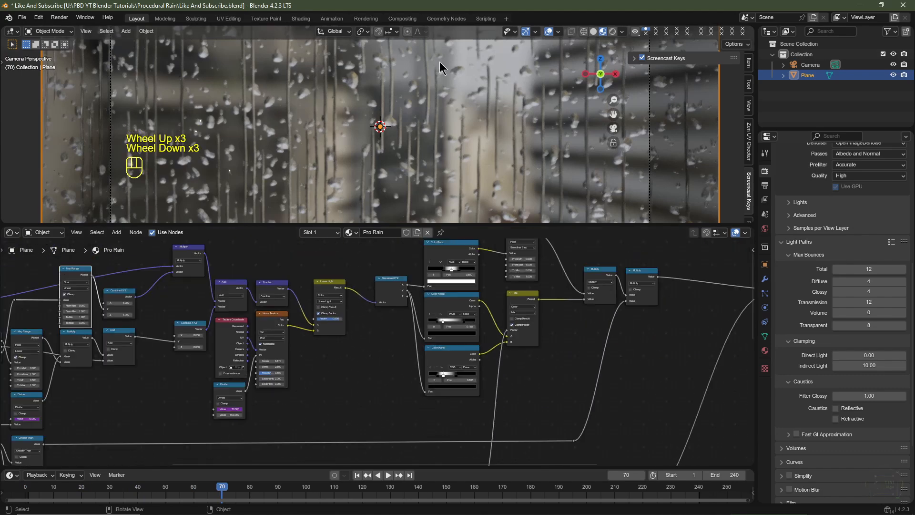
pyautogui.scroll(3, 259, 384)
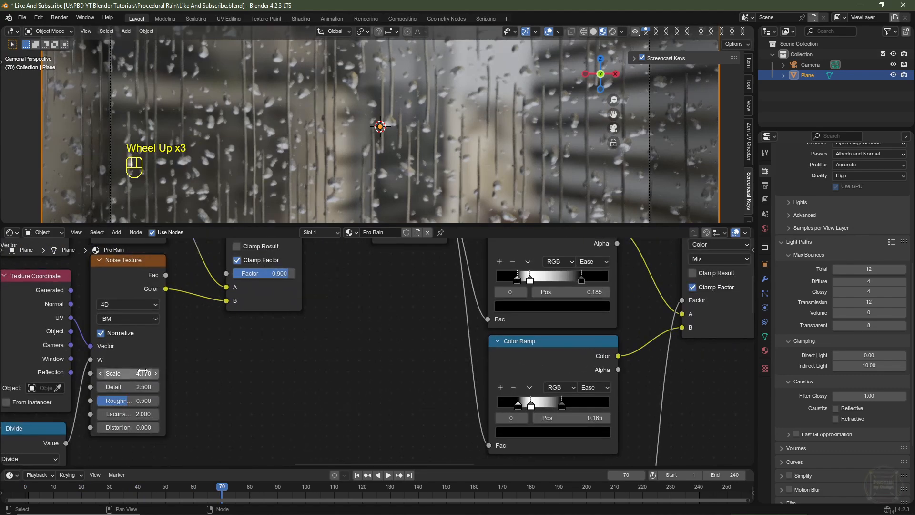
pyautogui.click(142, 371)
pyautogui.write('8')
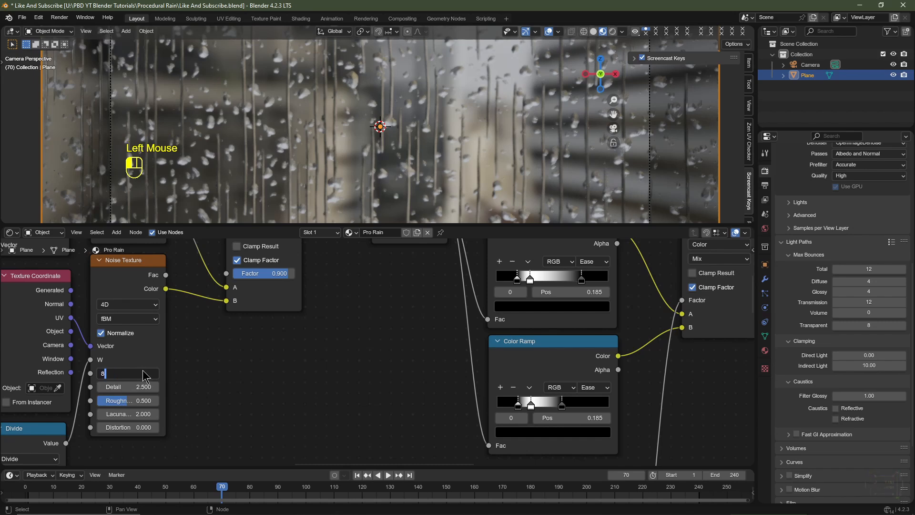
pyautogui.press('Return')
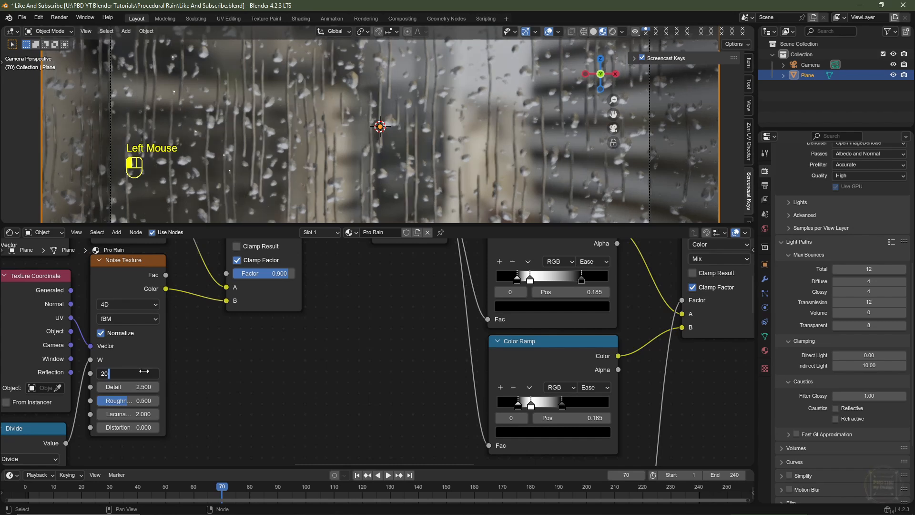
pyautogui.click(143, 372)
pyautogui.write('20')
pyautogui.press('Return')
pyautogui.press('space')
pyautogui.press('space')
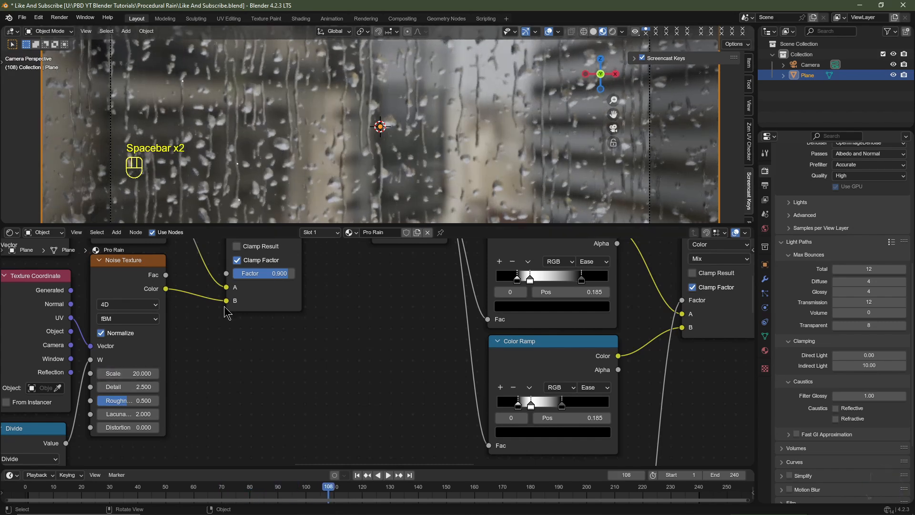
# Set the Scale of the streaks' Noise Texture to 15 and play the animation to check the distortion.
pyautogui.click(135, 374)
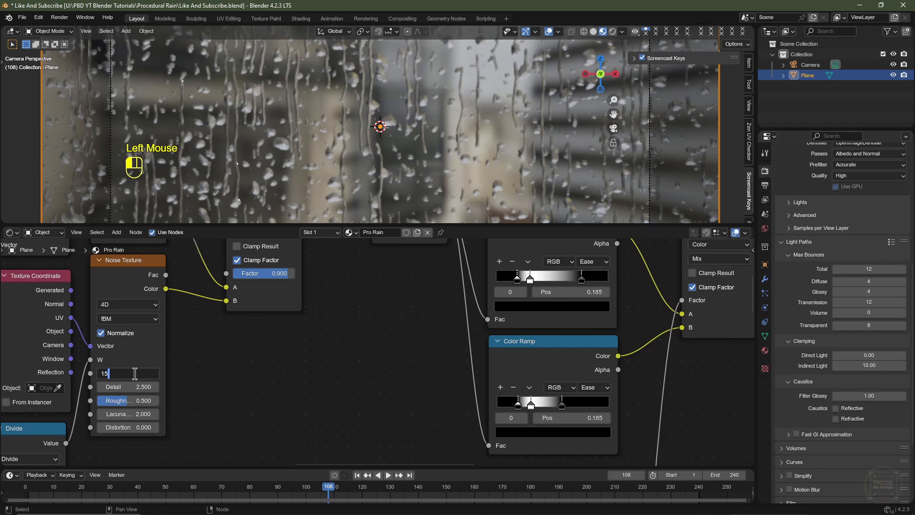
pyautogui.write('15')
pyautogui.press('Return')
pyautogui.scroll(-3, 307, 438)
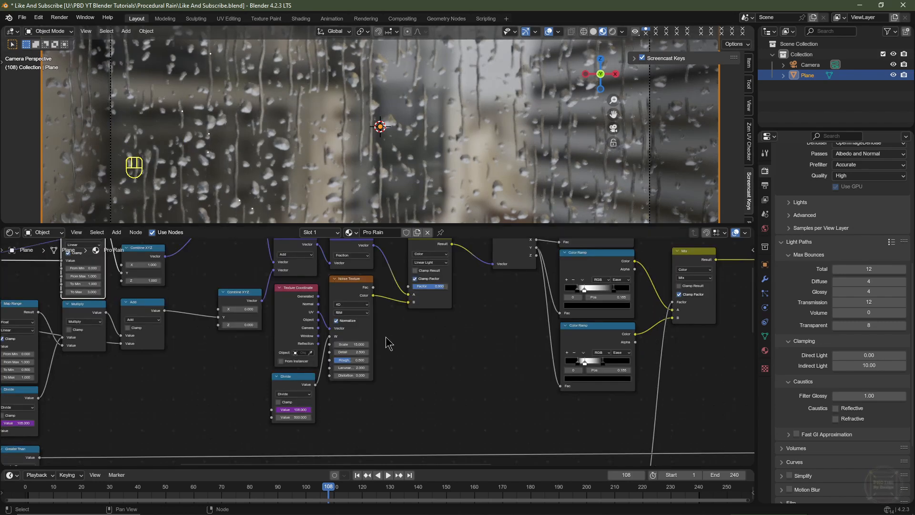
pyautogui.click(357, 280)
pyautogui.press('space')
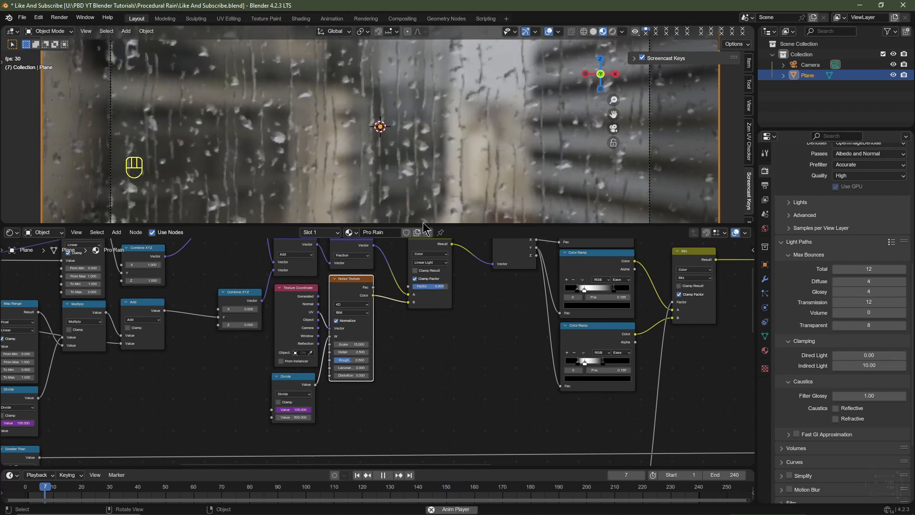
pyautogui.press('space')
# Set the divisor of the Divide node driving the streak Noise Texture's W input to 1000.
pyautogui.moveTo(384, 453); pyautogui.dragTo(421, 342, button='middle')
pyautogui.scroll(4, 421, 341)
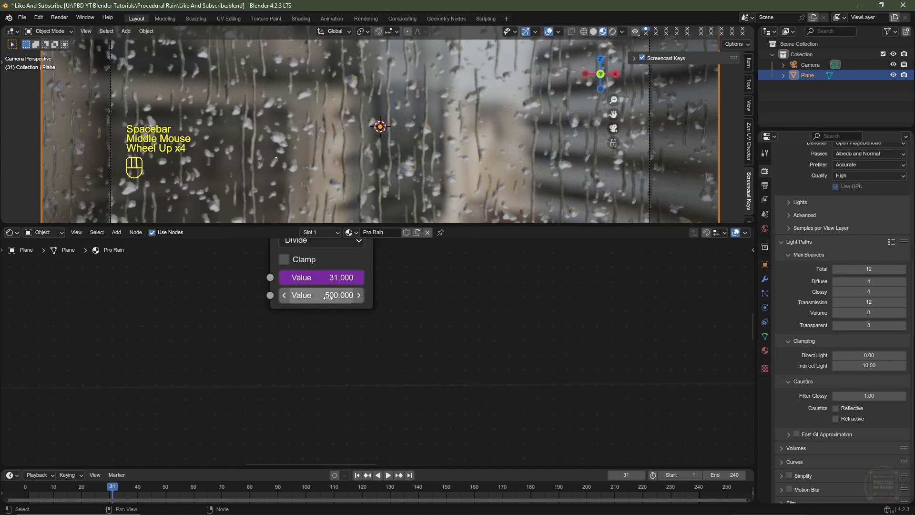
pyautogui.click(328, 296)
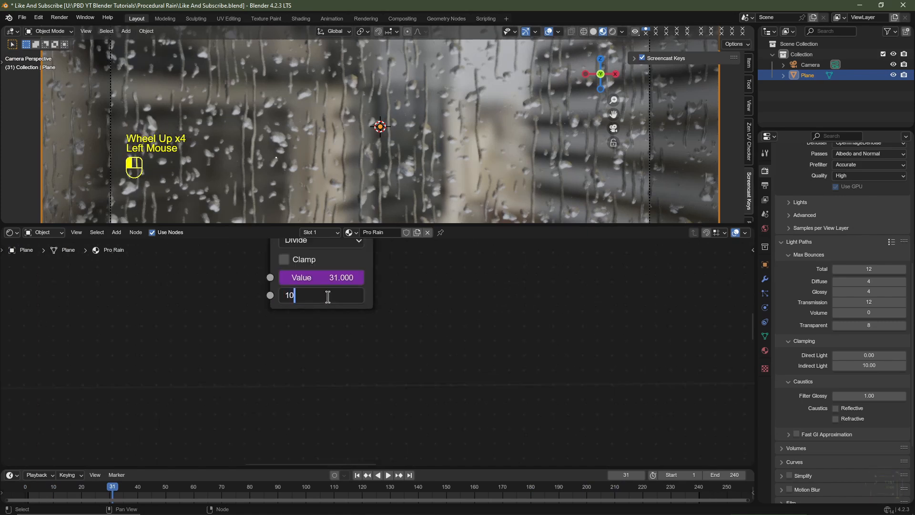
pyautogui.write('1000')
pyautogui.press('Return')
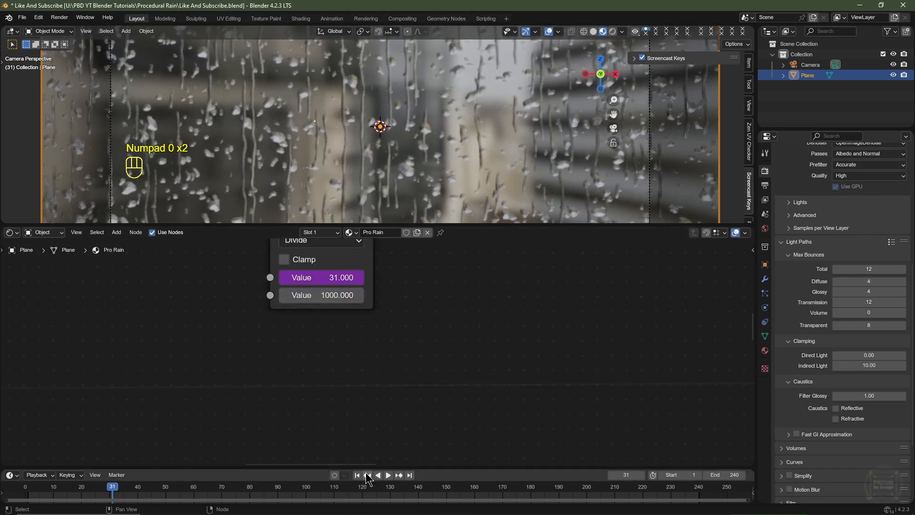
# Set the divisor of the Divide node driving the streak Noise Texture's W to 2000 and check the animation.
pyautogui.press('space')
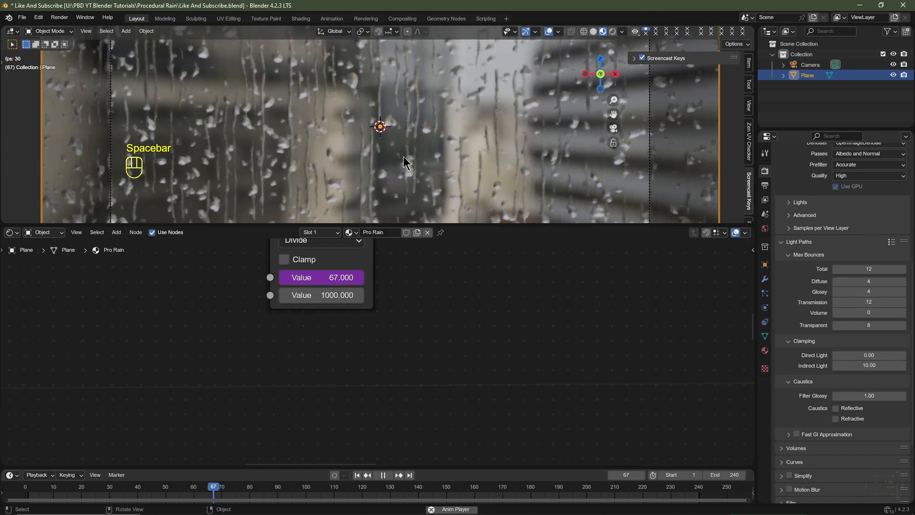
pyautogui.press('space')
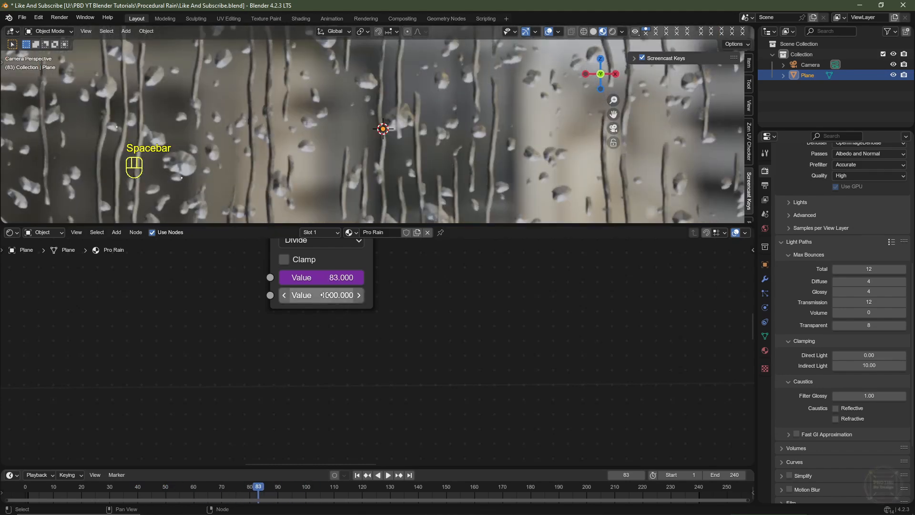
pyautogui.click(325, 295)
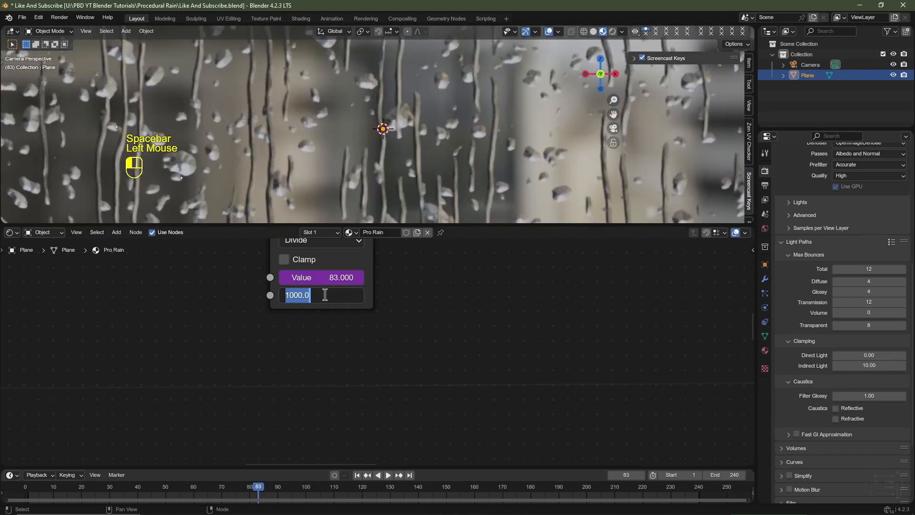
pyautogui.click(347, 419)
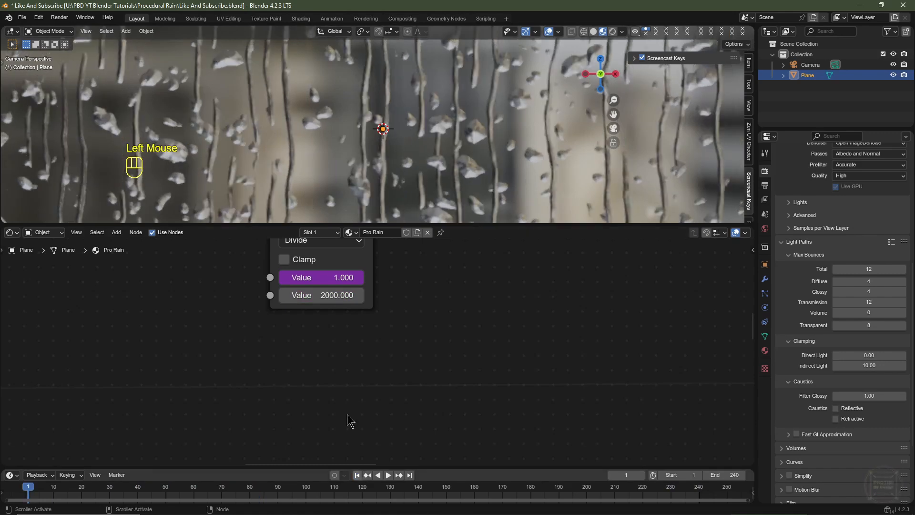
pyautogui.press('space')
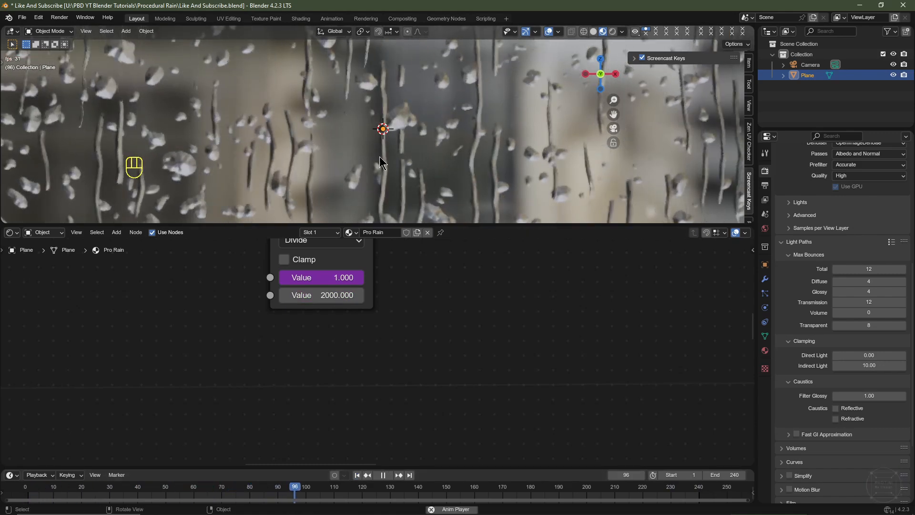
pyautogui.scroll(-4, 478, 139)
pyautogui.keyDown('shift'); pyautogui.moveTo(478, 139); pyautogui.dragTo(470, 150, button='middle'); pyautogui.keyUp('shift')
pyautogui.scroll(2, 470, 150)
pyautogui.press('space')
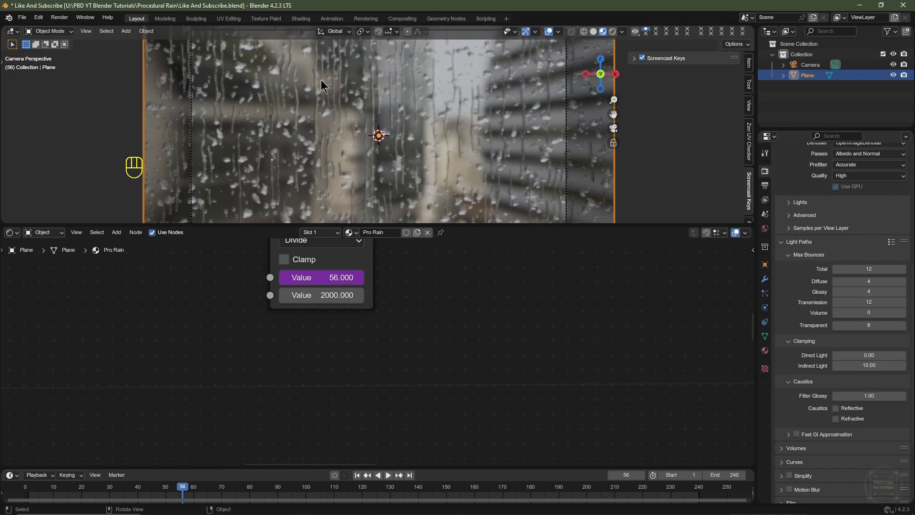
# Adjust the Threshold of the Greater Than node fed by the Separate XYZ X output, setting it to 0.5.
pyautogui.scroll(-5, 351, 356)
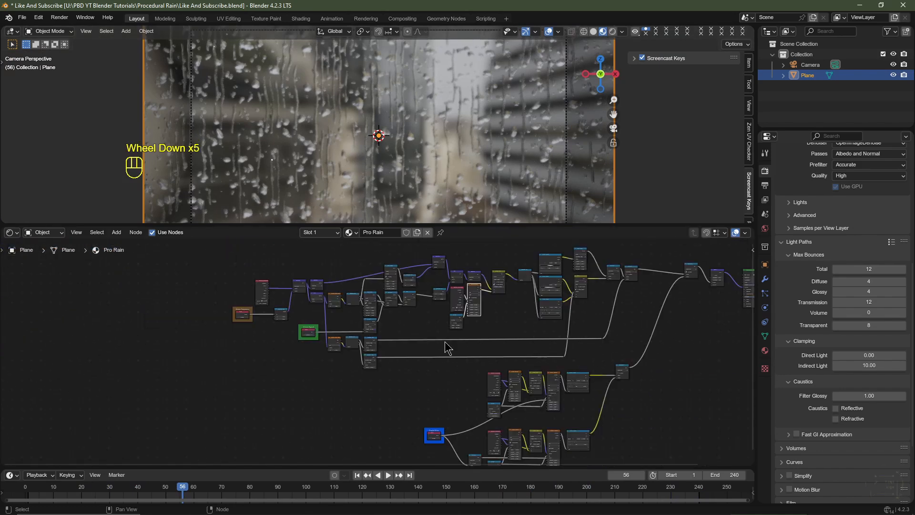
pyautogui.scroll(2, 445, 342)
pyautogui.scroll(6, 445, 342)
pyautogui.moveTo(319, 332)
pyautogui.mouseDown()
pyautogui.moveTo(343, 332)
pyautogui.moveTo(325, 332)
pyautogui.mouseUp()
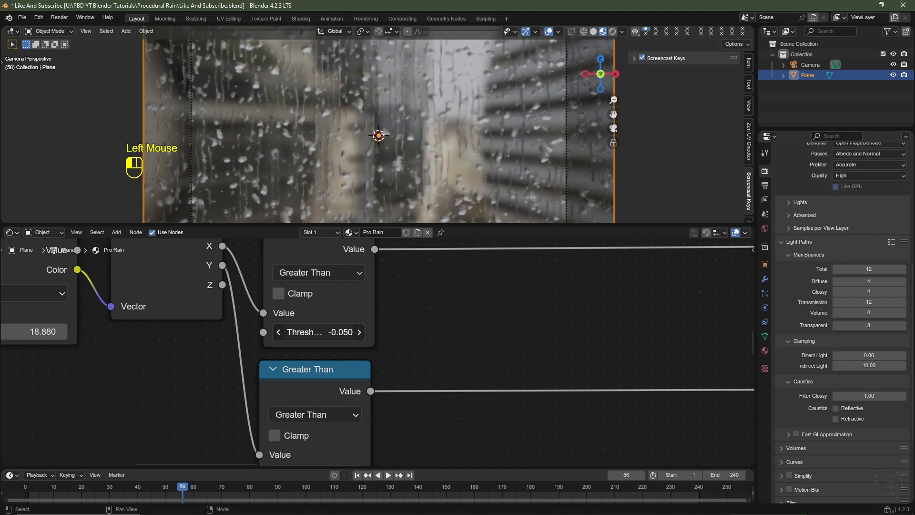
pyautogui.click(337, 335)
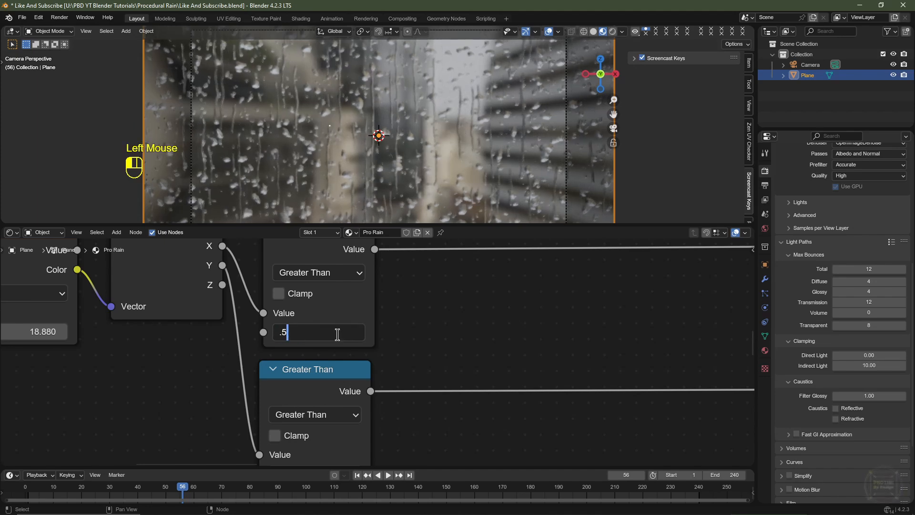
pyautogui.write('.5')
pyautogui.press('Return')
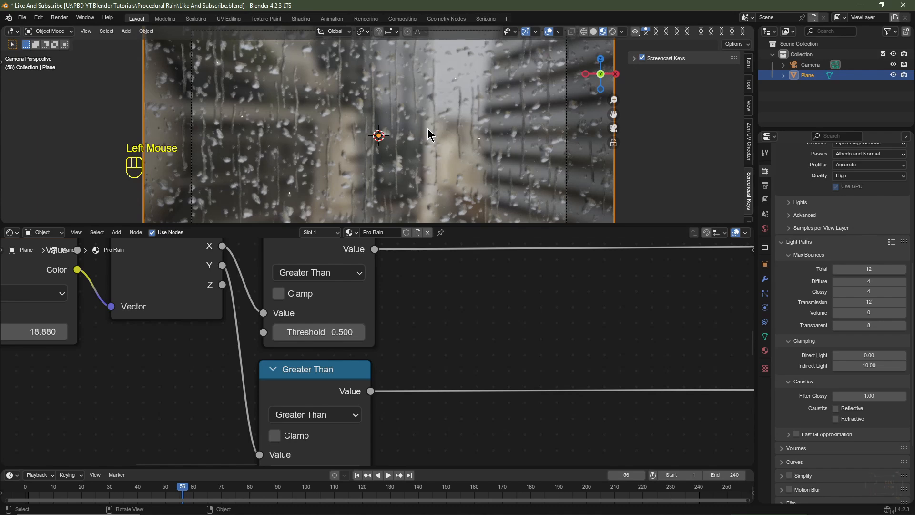
# Adjust the value in the Droplet Size frame and check the droplets in the animated preview.
pyautogui.moveTo(159, 305)
pyautogui.mouseDown(button='middle')
pyautogui.moveTo(257, 353)
pyautogui.moveTo(263, 339)
pyautogui.mouseUp(button='middle')
pyautogui.scroll(-2, 200, 317)
pyautogui.moveTo(146, 323); pyautogui.dragTo(346, 349, button='middle')
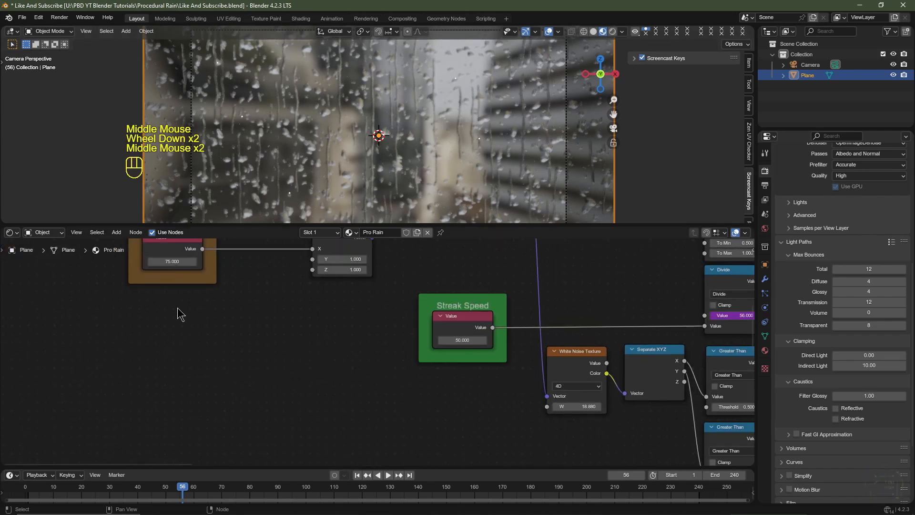
pyautogui.moveTo(179, 313); pyautogui.dragTo(183, 384, button='middle')
pyautogui.moveTo(576, 375); pyautogui.dragTo(239, 304, button='middle')
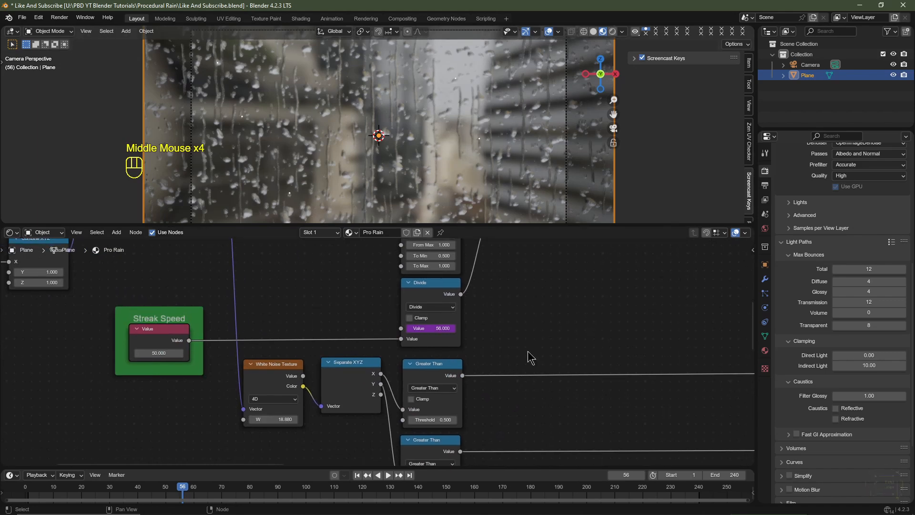
pyautogui.moveTo(497, 411); pyautogui.dragTo(390, 298, button='middle')
pyautogui.moveTo(674, 342); pyautogui.dragTo(287, 301, button='middle')
pyautogui.scroll(-7, 287, 301)
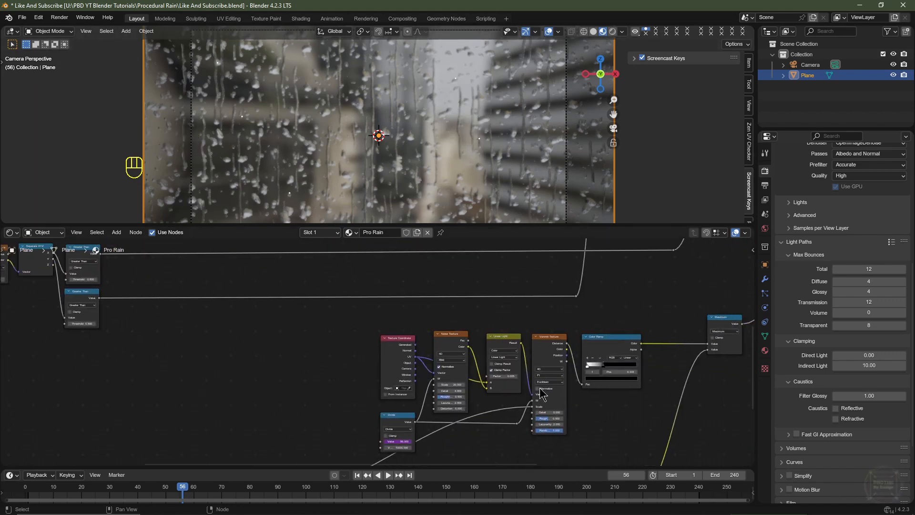
pyautogui.moveTo(542, 394); pyautogui.dragTo(511, 359, button='middle')
pyautogui.moveTo(511, 419); pyautogui.dragTo(444, 267, button='middle')
pyautogui.moveTo(286, 334); pyautogui.dragTo(525, 363, button='middle')
pyautogui.scroll(4, 524, 362)
pyautogui.moveTo(525, 362); pyautogui.dragTo(386, 363, button='middle')
pyautogui.click(384, 363)
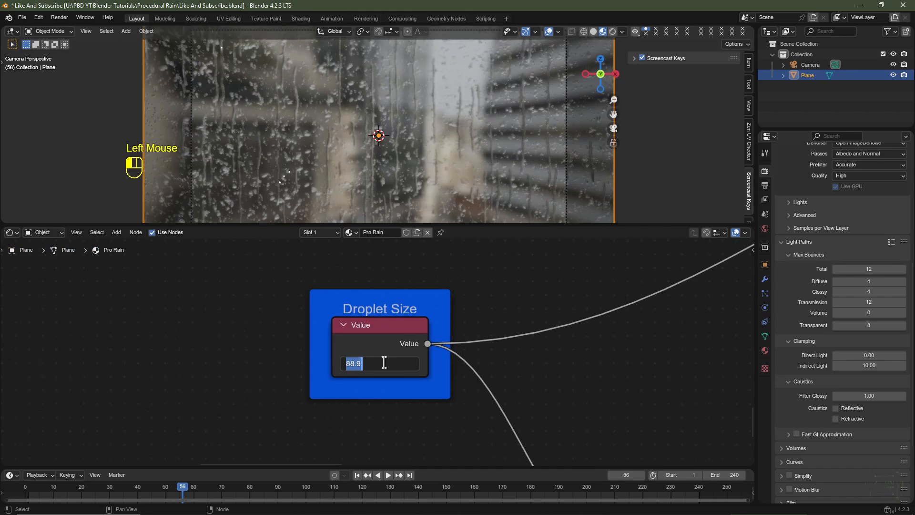
pyautogui.press('Return')
pyautogui.scroll(3, 410, 151)
pyautogui.scroll(-4, 380, 353)
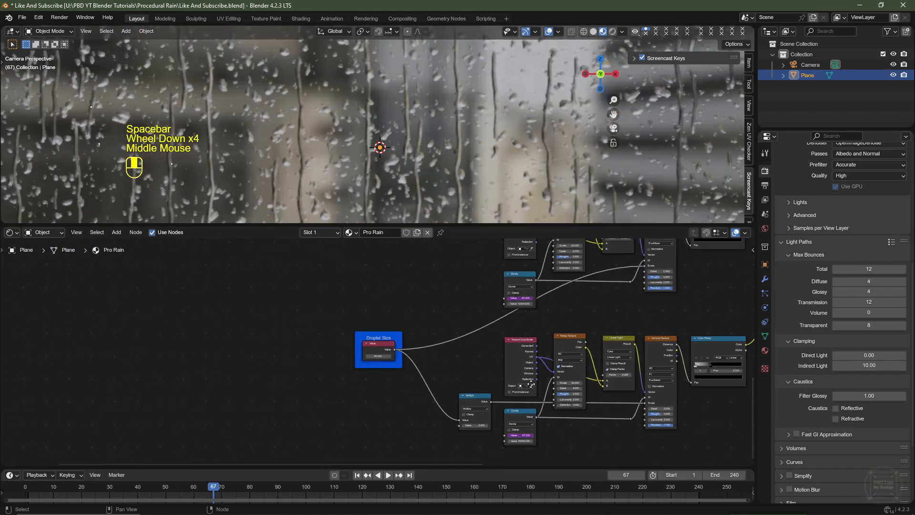
# Try a divisor of 50000 on the Divide node of the lower droplet layer and play the animation.
pyautogui.moveTo(563, 429); pyautogui.dragTo(427, 368, button='middle')
pyautogui.scroll(2, 427, 368)
pyautogui.scroll(-4, 427, 368)
pyautogui.moveTo(221, 364); pyautogui.dragTo(289, 395, button='middle')
pyautogui.scroll(1, 287, 374)
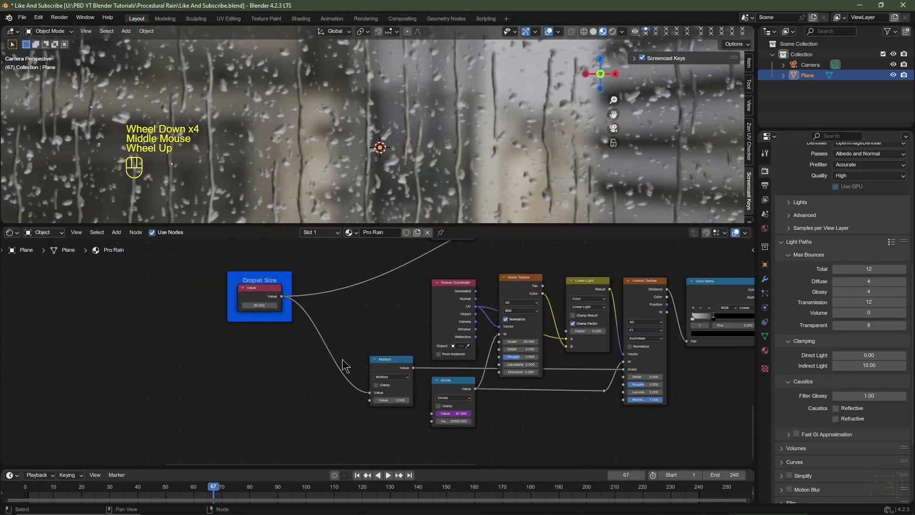
pyautogui.moveTo(521, 435); pyautogui.dragTo(441, 366, button='middle')
pyautogui.scroll(5, 434, 386)
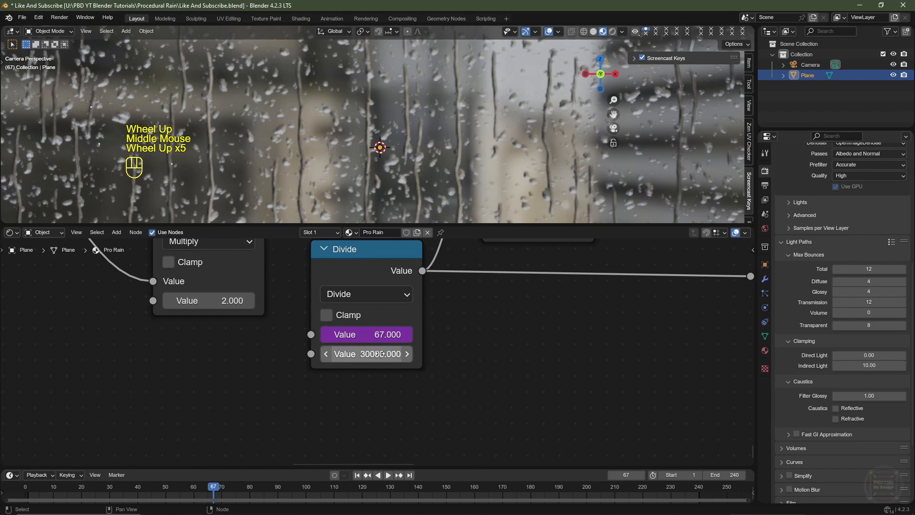
pyautogui.click(357, 353)
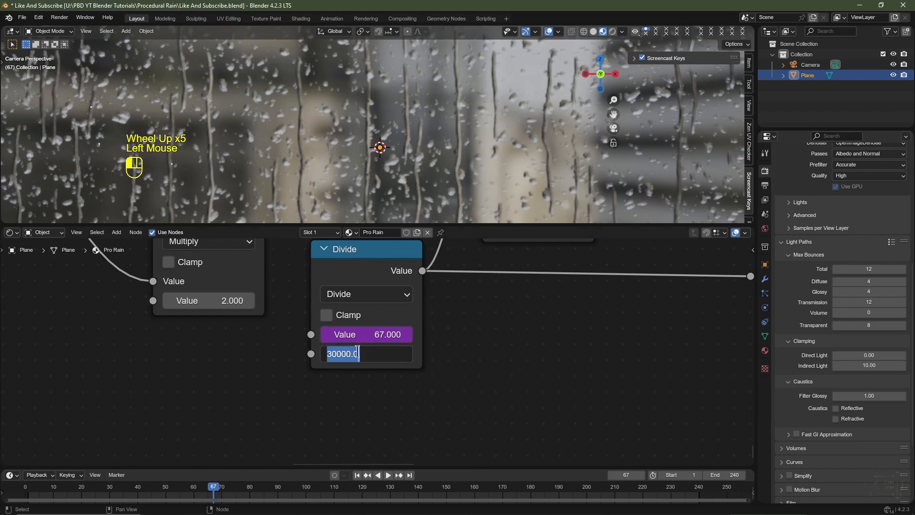
pyautogui.click(333, 353)
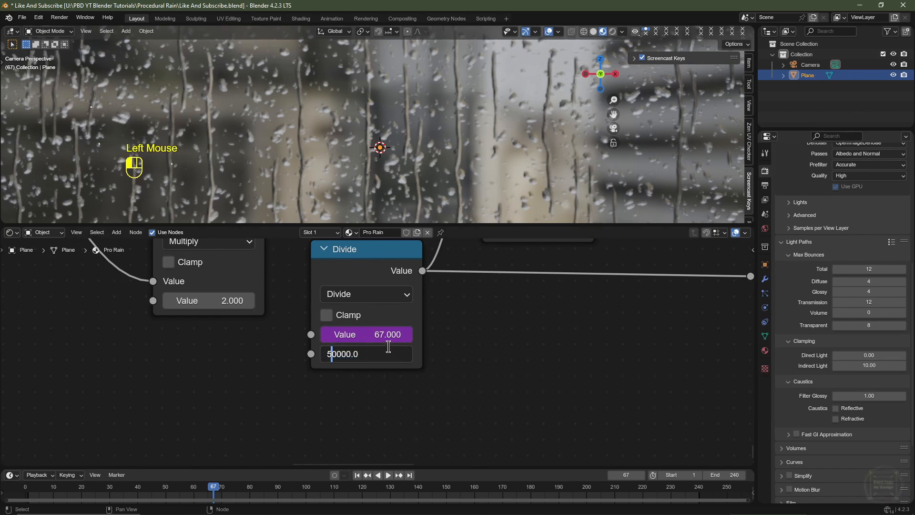
pyautogui.write('5')
pyautogui.press('Return')
pyautogui.press('space')
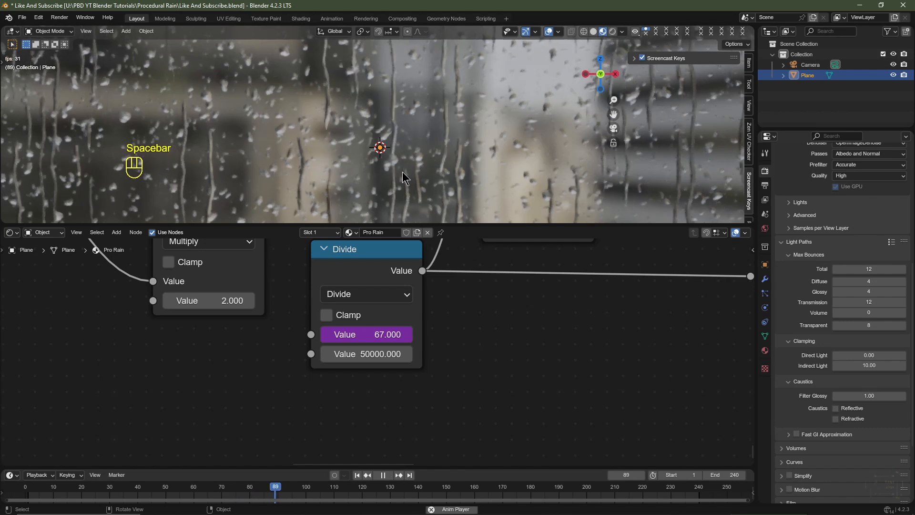
pyautogui.press('space')
# Set the divisor of the lower droplet layer's Divide node to 80000 and check the droplet motion up close.
pyautogui.click(330, 353)
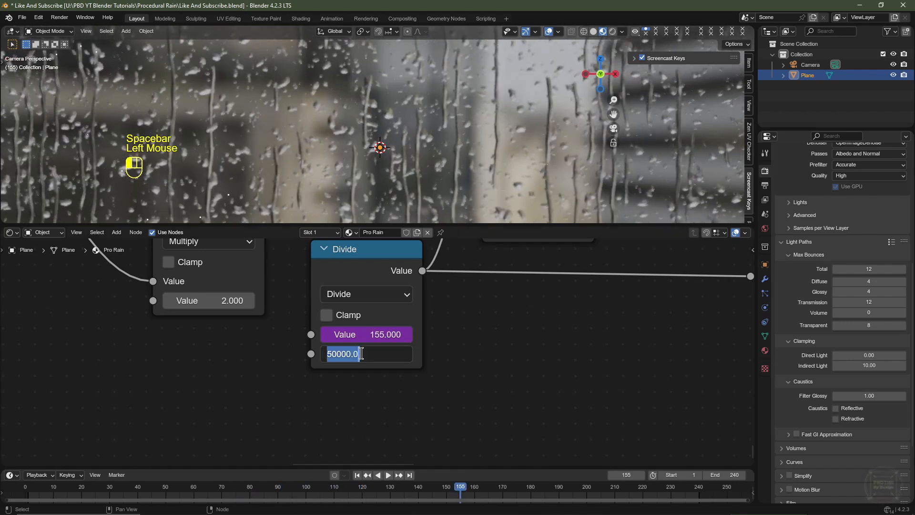
pyautogui.write('8')
pyautogui.press('Return')
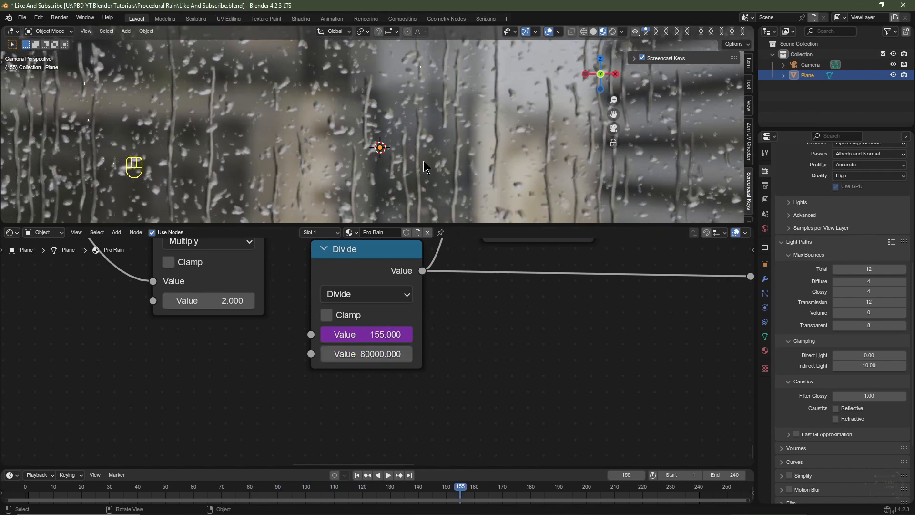
pyautogui.press('space')
pyautogui.scroll(3, 426, 168)
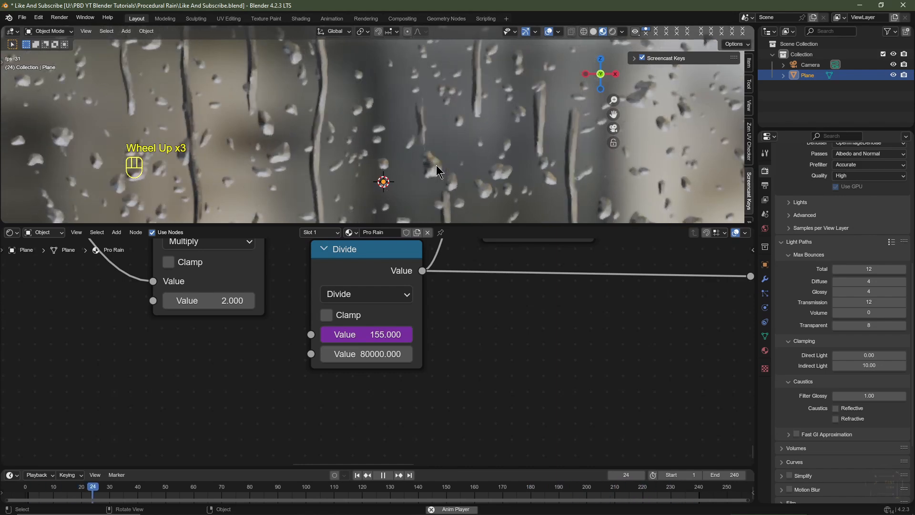
pyautogui.press('space')
pyautogui.scroll(-4, 437, 169)
pyautogui.scroll(2, 436, 164)
# Play the animation to frame 75, render that frame, and examine the streaks and droplets.
pyautogui.press('space')
pyautogui.press('space')
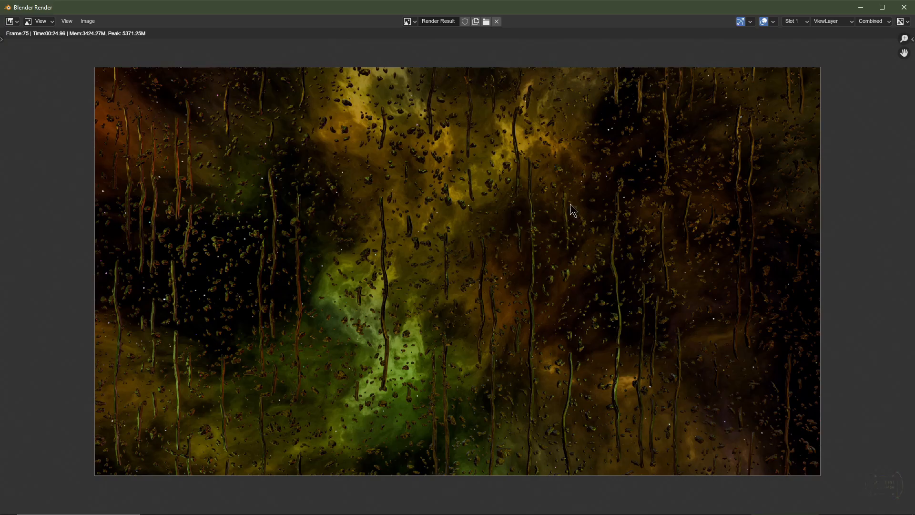
pyautogui.press('Escape')
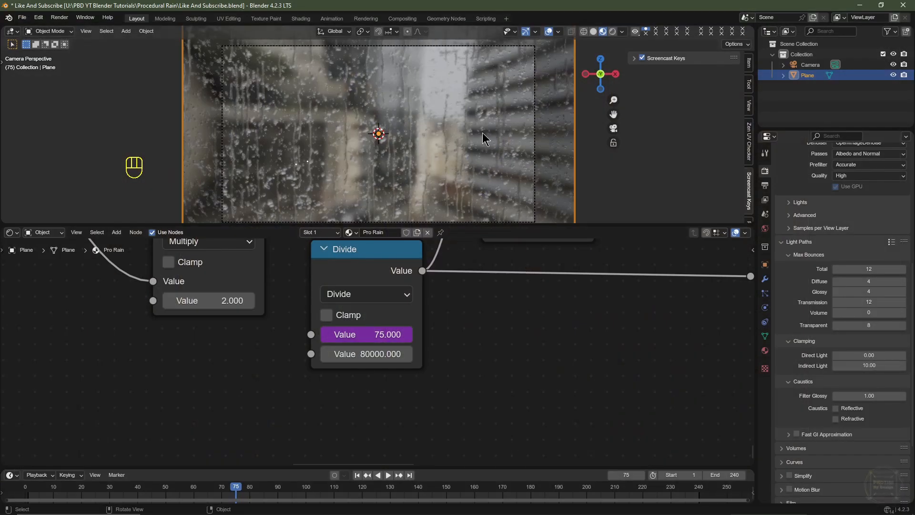
# Widen the black stops of the Color Ramp fed by Separate XYZ's X output, setting stop 2 to position 0.7.
pyautogui.scroll(2, 484, 138)
pyautogui.click(501, 162)
pyautogui.scroll(-6, 501, 317)
pyautogui.moveTo(501, 317); pyautogui.dragTo(431, 359, button='middle')
pyautogui.scroll(6, 430, 358)
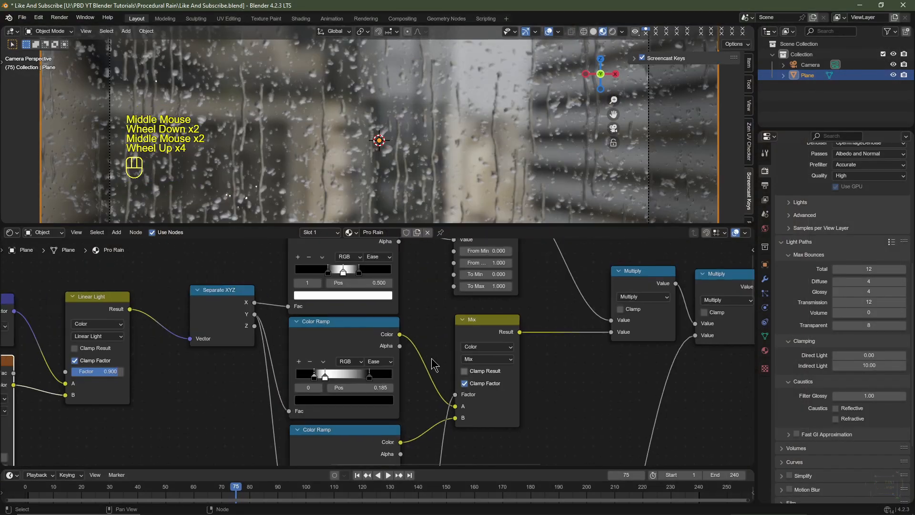
pyautogui.moveTo(409, 299); pyautogui.dragTo(395, 339, button='middle')
pyautogui.scroll(2, 393, 334)
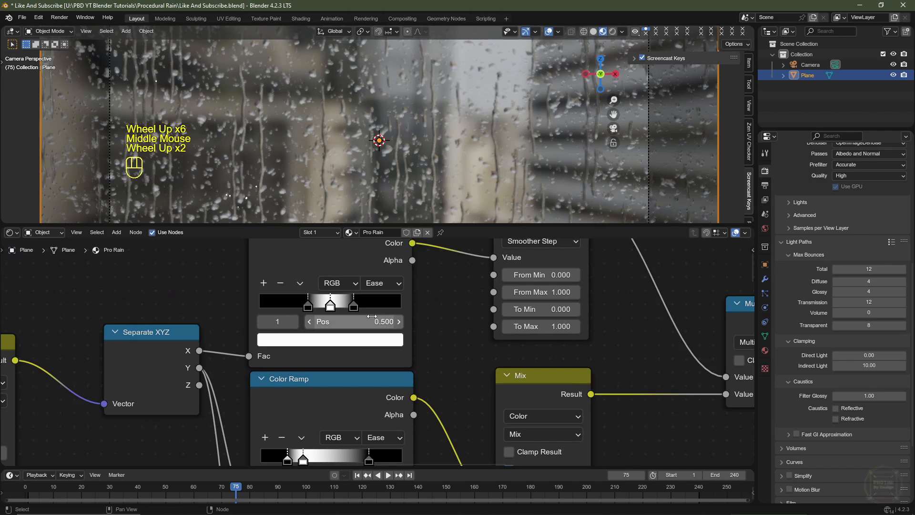
pyautogui.scroll(-2, 357, 290)
pyautogui.scroll(6, 357, 293)
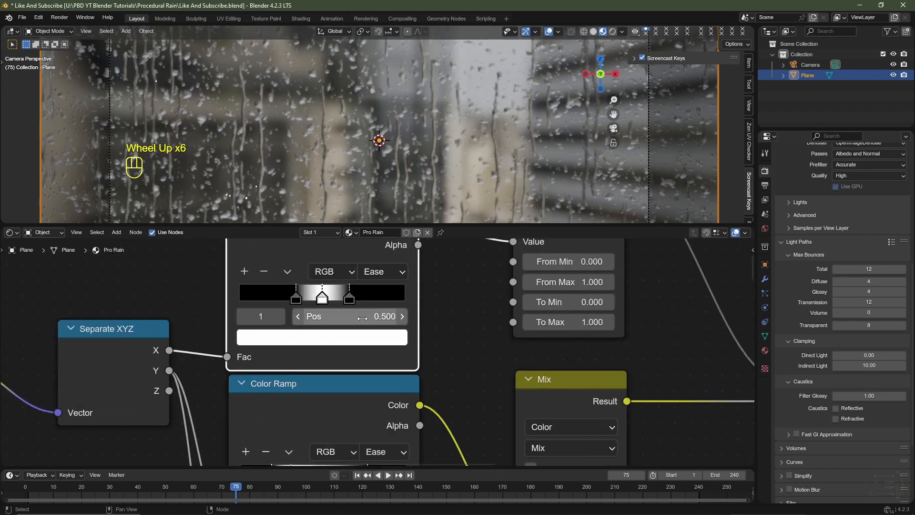
pyautogui.click(363, 324)
pyautogui.moveTo(350, 292); pyautogui.dragTo(352, 292)
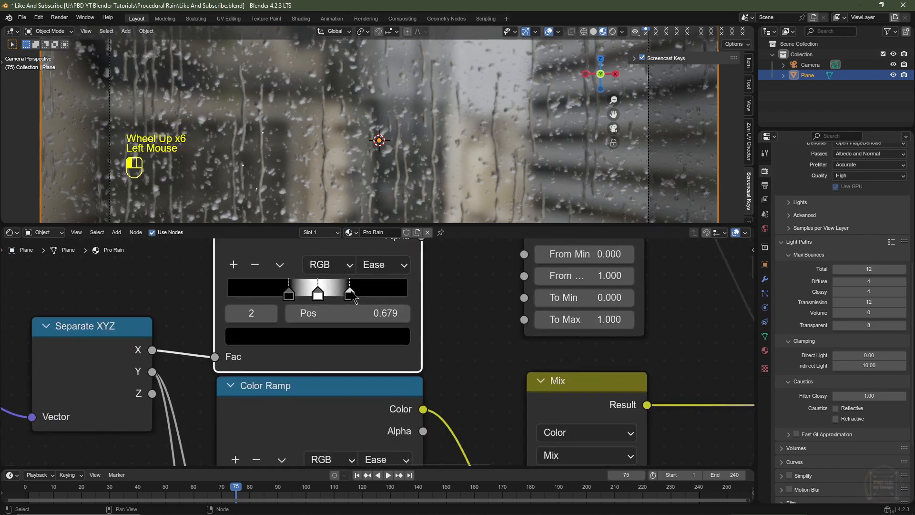
pyautogui.moveTo(288, 292); pyautogui.dragTo(277, 292)
pyautogui.click(350, 293)
pyautogui.moveTo(350, 293); pyautogui.dragTo(354, 293)
pyautogui.click(370, 314)
pyautogui.write('.')
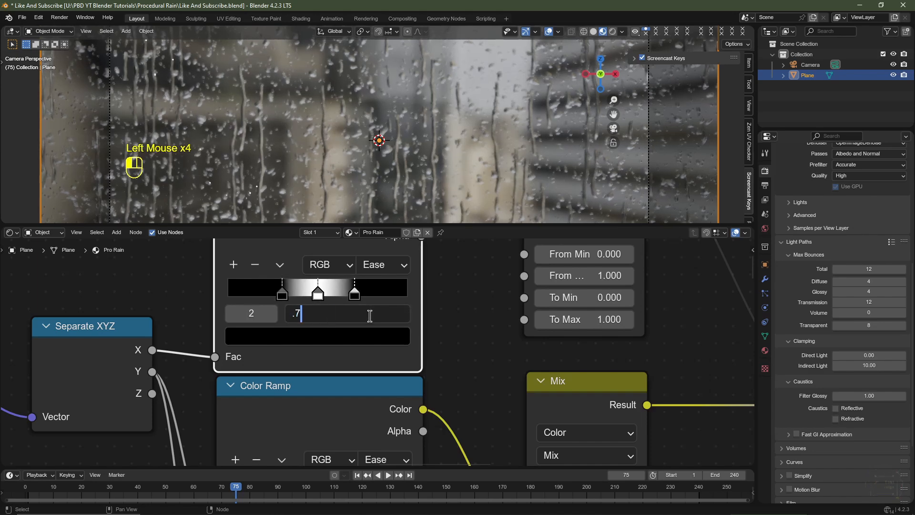
pyautogui.write('7')
pyautogui.press('Return')
# Set stop 0 of the same streak-width Color Ramp to position 0.3.
pyautogui.click(352, 313)
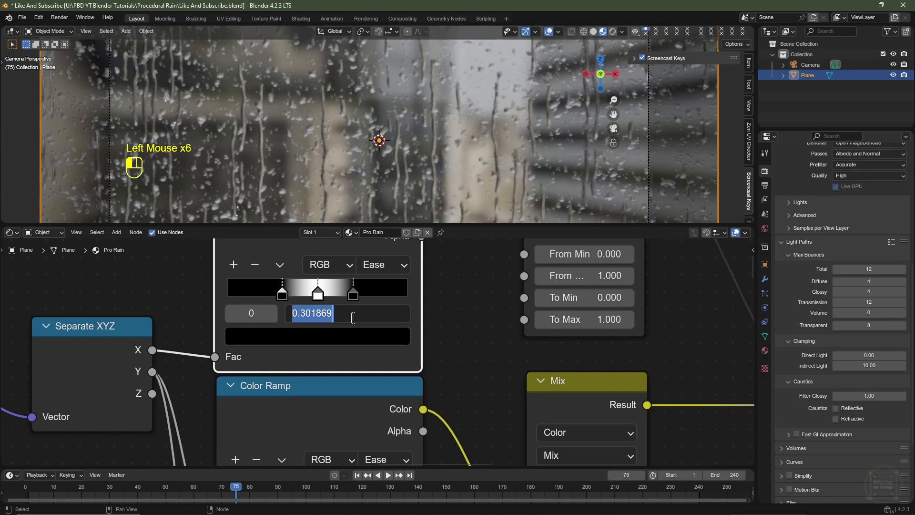
pyautogui.write('.3')
pyautogui.press('Return')
pyautogui.scroll(1, 428, 189)
pyautogui.scroll(-6, 428, 188)
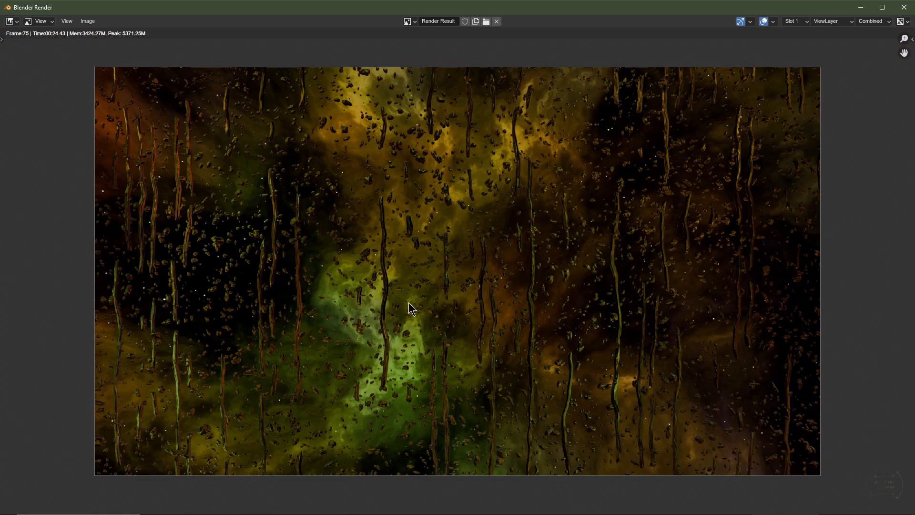
# Render frame 75 again and inspect the streaks up close.
pyautogui.scroll(5, 408, 303)
pyautogui.scroll(-5, 310, 265)
pyautogui.press('Escape')
# Add a Transparent BSDF node directly above the Principled BSDF in the Pro Rain material.
pyautogui.moveTo(635, 360); pyautogui.dragTo(333, 353, button='middle')
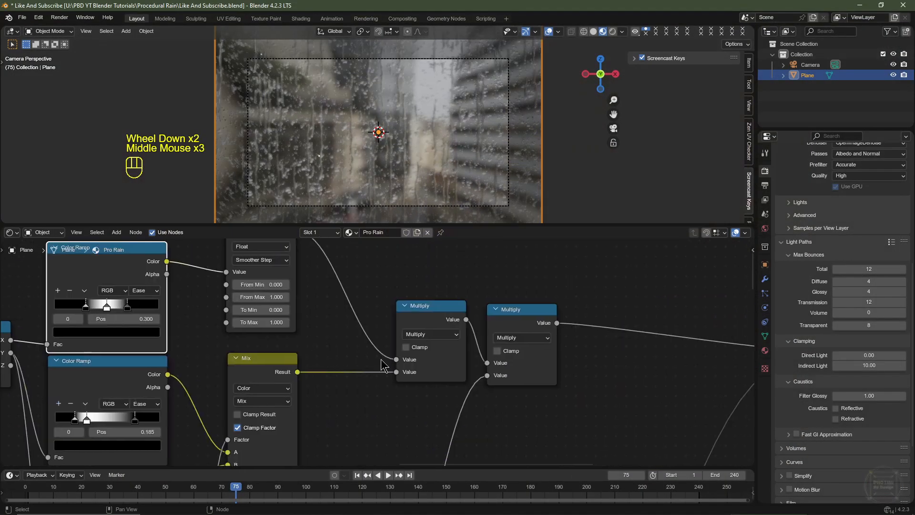
pyautogui.moveTo(595, 344); pyautogui.dragTo(382, 334, button='middle')
pyautogui.scroll(-2, 382, 334)
pyautogui.moveTo(572, 309); pyautogui.dragTo(403, 306, button='middle')
pyautogui.hotkey('shift', 'a')
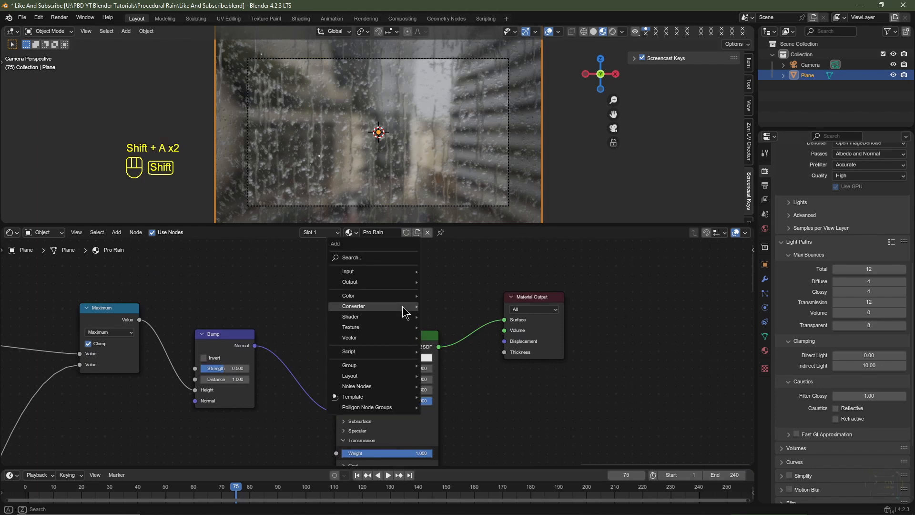
pyautogui.moveTo(400, 317)
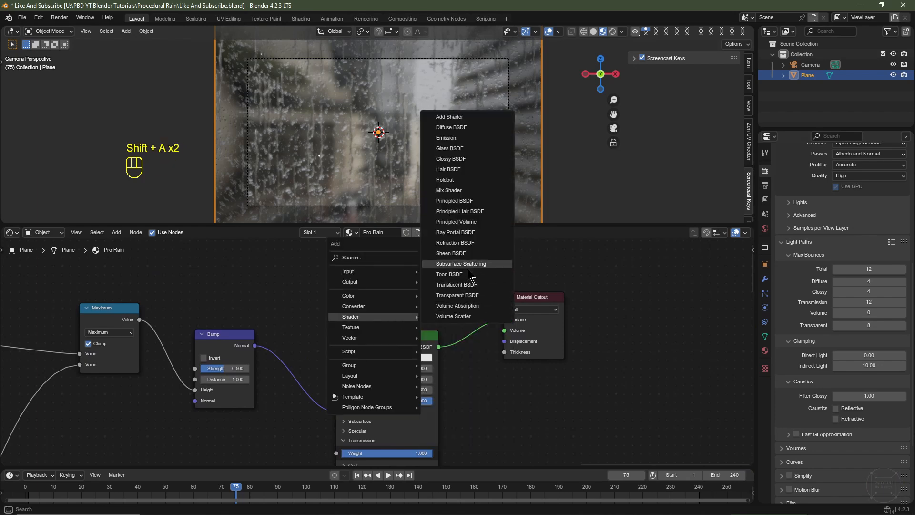
pyautogui.click(460, 296)
pyautogui.click(410, 293)
# Insert a Mix Shader between the Principled BSDF and Material Output, and link the Transparent BSDF to its second Shader input.
pyautogui.hotkey('shift', 'a')
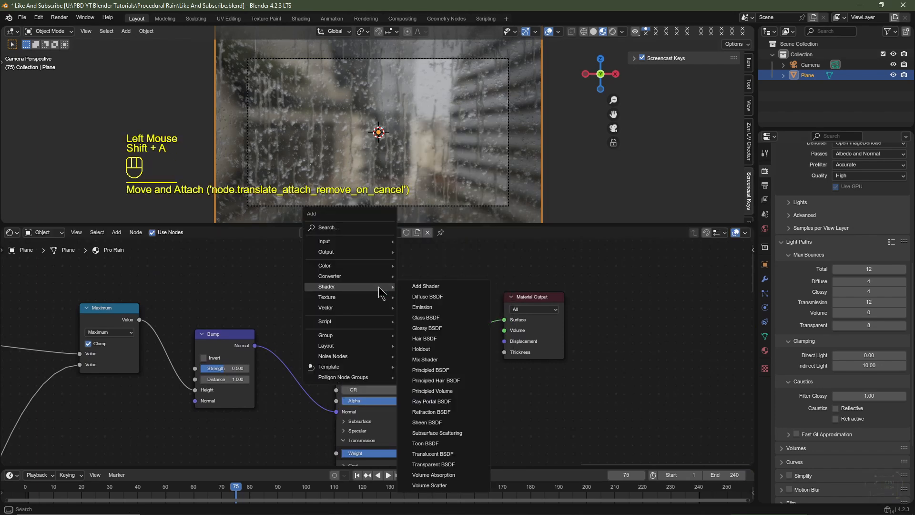
pyautogui.click(438, 363)
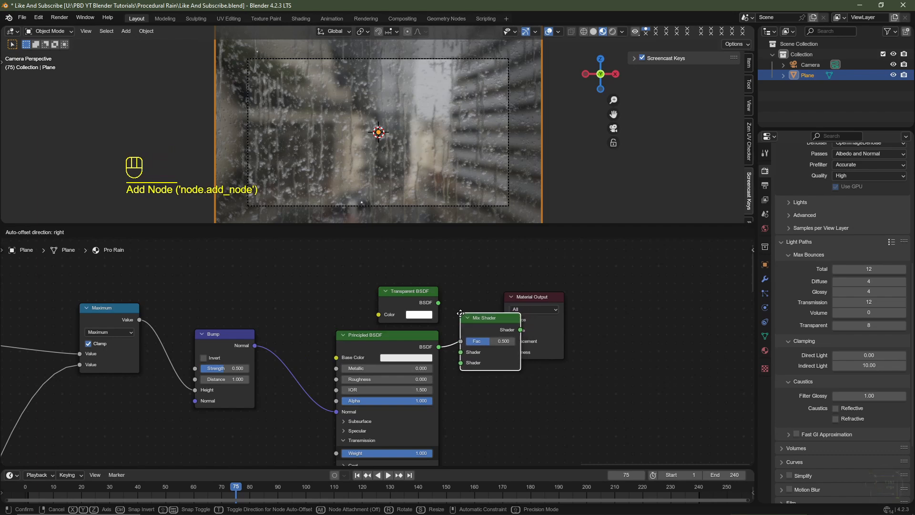
pyautogui.click(461, 314)
pyautogui.moveTo(439, 303); pyautogui.dragTo(460, 363)
pyautogui.click(414, 316)
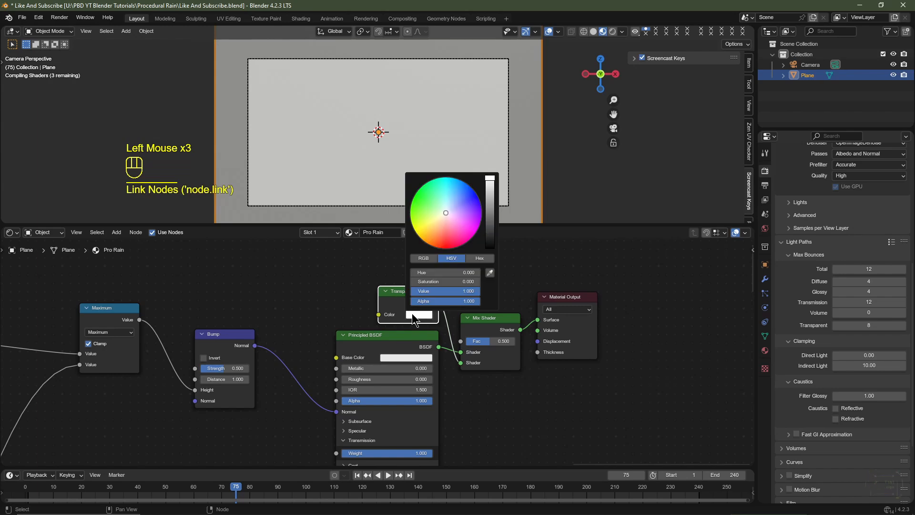
# Add a Light Path node above the Transparent BSDF and connect Is Shadow Ray to the Mix Shader's Fac.
pyautogui.hotkey('shift', 'a')
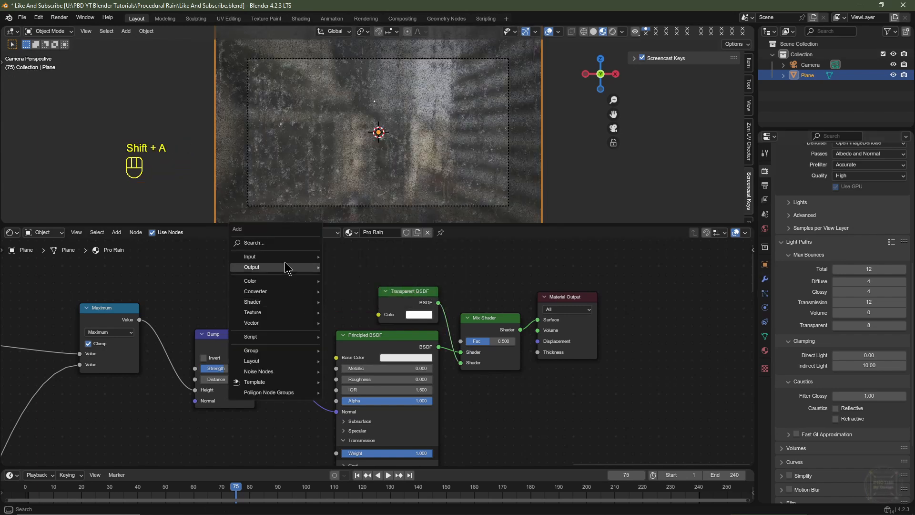
pyautogui.moveTo(283, 258)
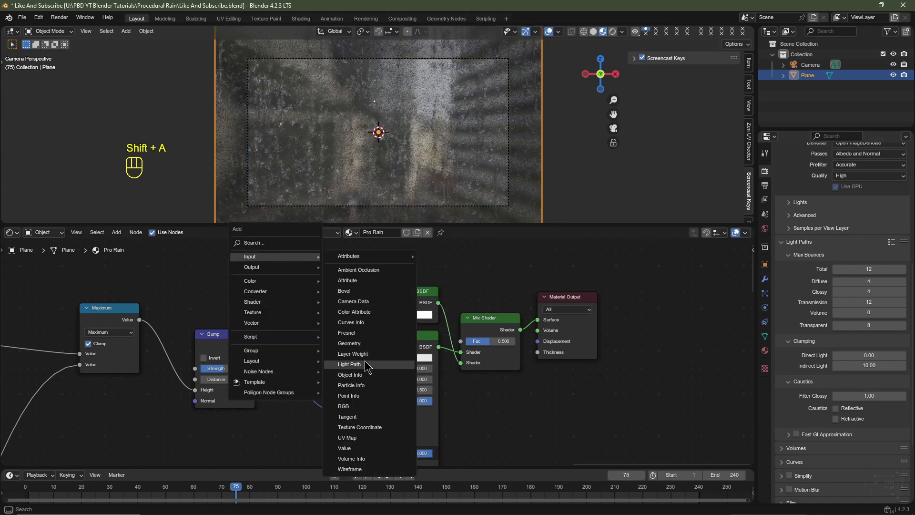
pyautogui.click(349, 364)
pyautogui.click(358, 297)
pyautogui.moveTo(361, 294); pyautogui.dragTo(461, 446)
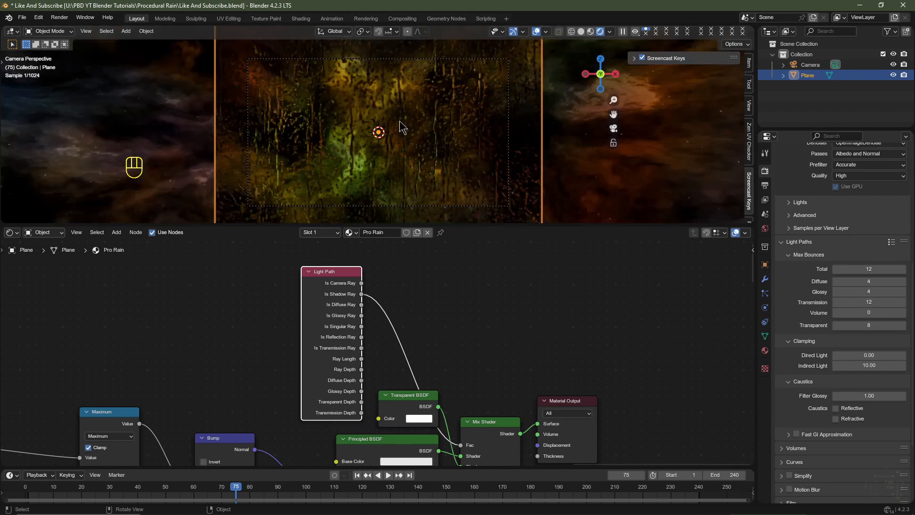
pyautogui.moveTo(350, 317); pyautogui.dragTo(427, 283)
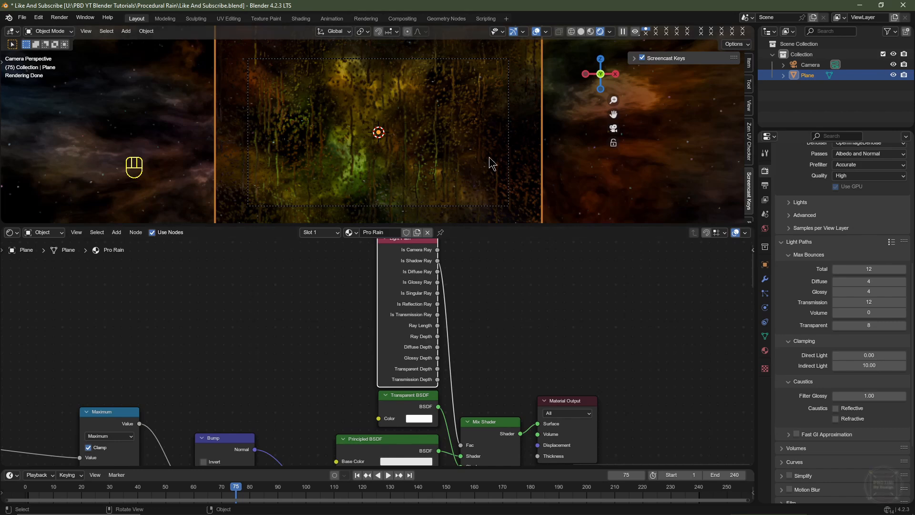
# Play the animation in the rendered viewport and inspect the rain streaks and droplets up close.
pyautogui.scroll(3, 451, 154)
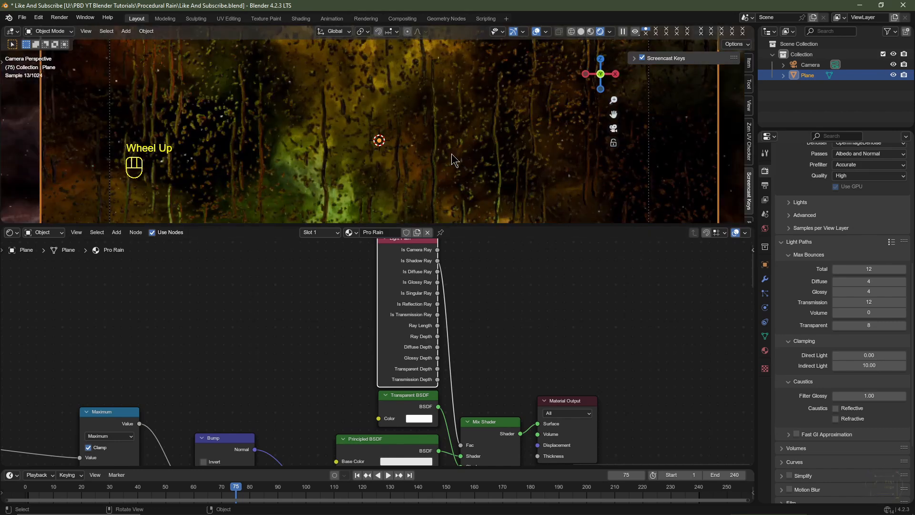
pyautogui.scroll(-3, 451, 154)
pyautogui.press('space')
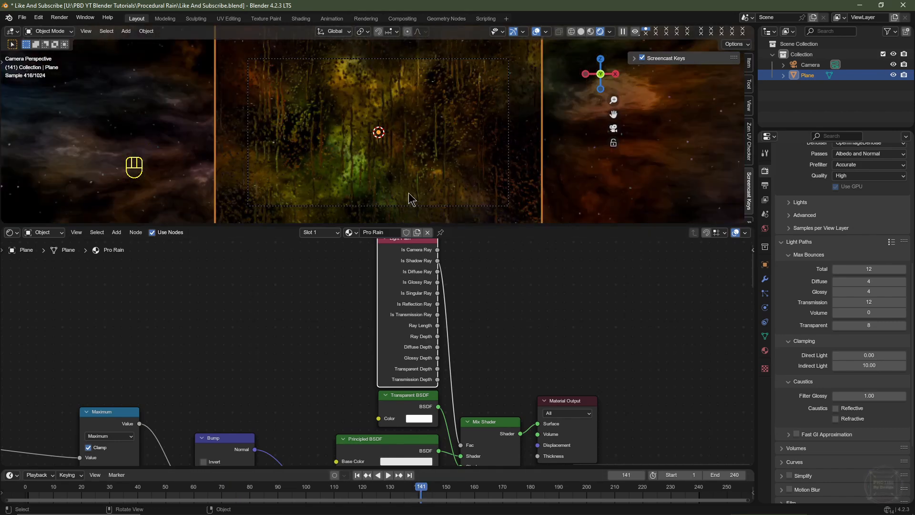
pyautogui.scroll(2, 409, 167)
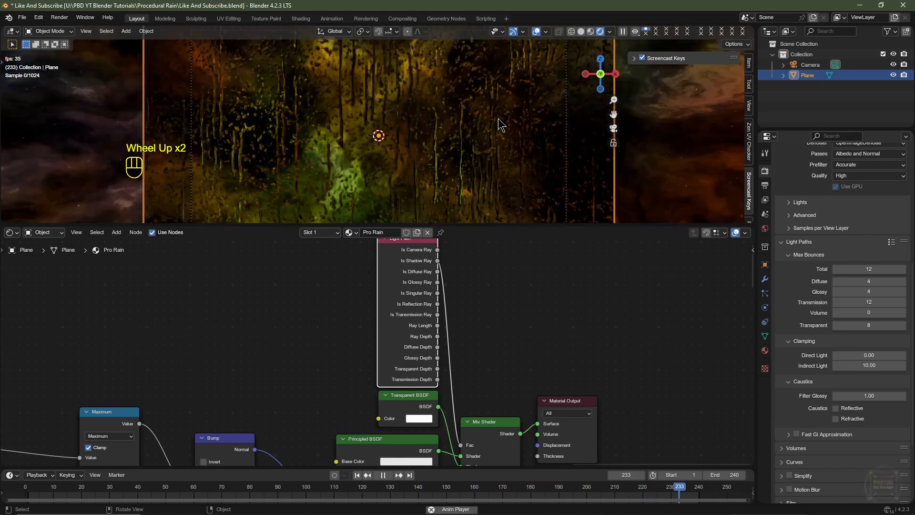
pyautogui.press('space')
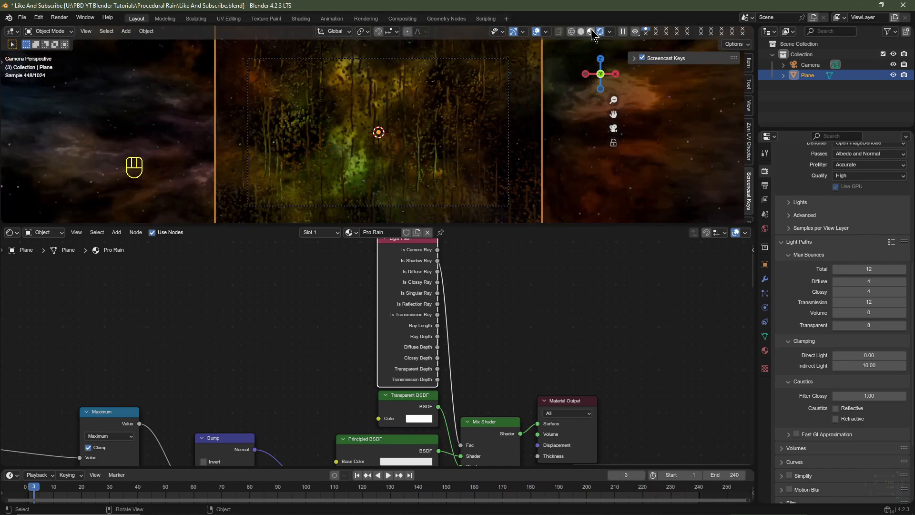
# Return the viewport to Material Preview and render frame 3.
pyautogui.click(591, 31)
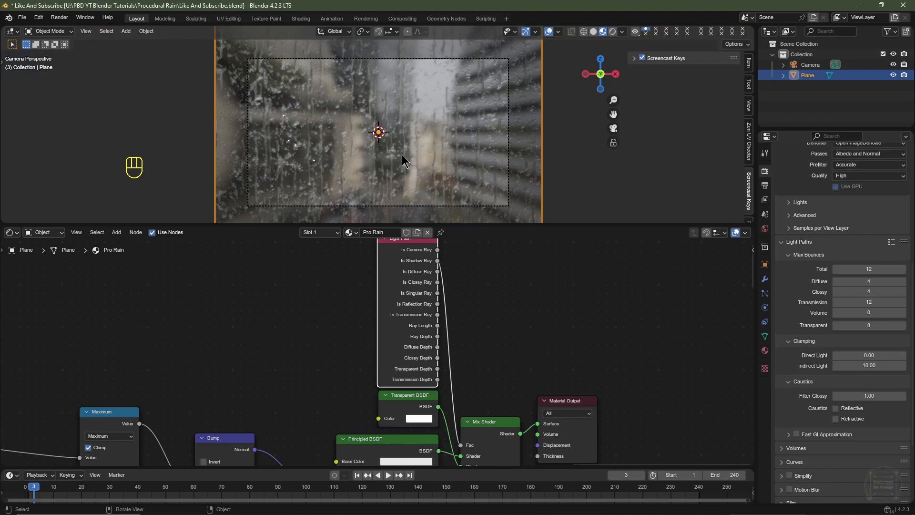
pyautogui.press('F12')
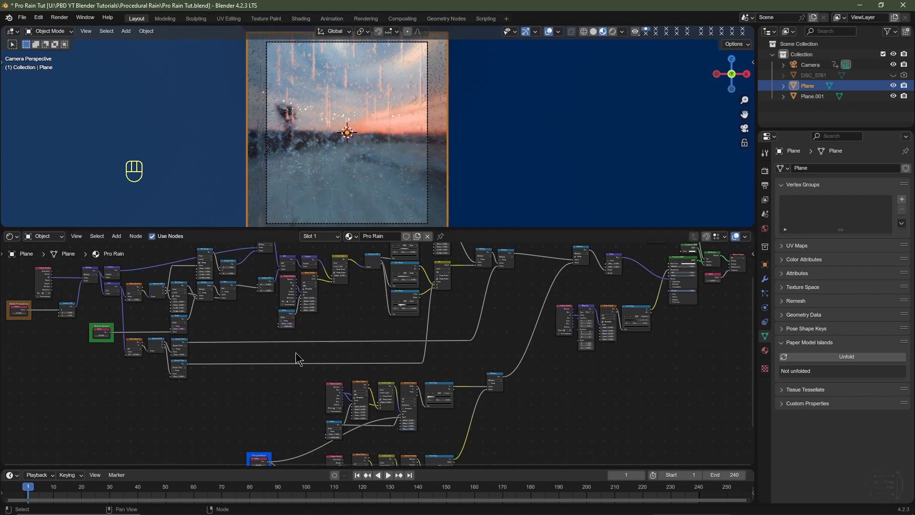
# Maximize the node editor and examine the Steak Frequency and Streak Speed value nodes in the Pro Rain node tree.
pyautogui.hotkey('ctrl', 'space')
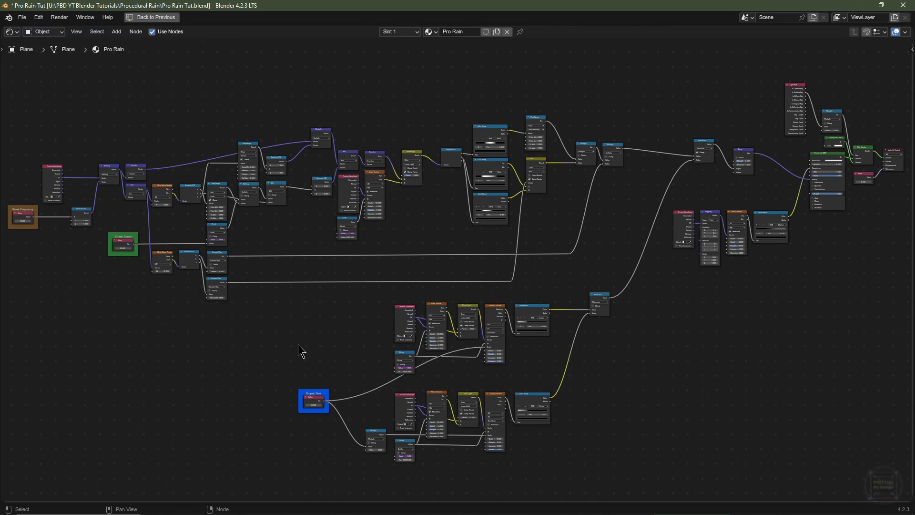
pyautogui.moveTo(154, 265); pyautogui.dragTo(507, 285, button='middle')
pyautogui.scroll(7, 506, 285)
pyautogui.scroll(5, 496, 288)
pyautogui.scroll(-5, 492, 290)
pyautogui.scroll(5, 458, 291)
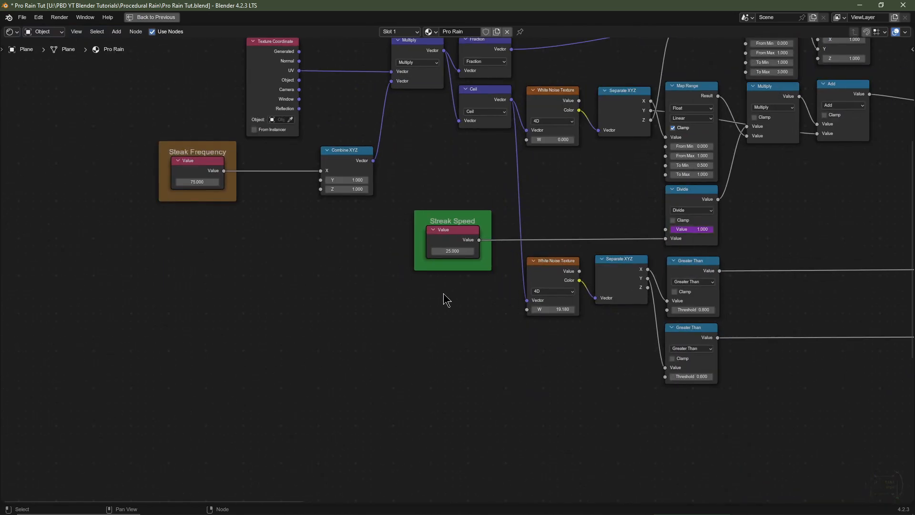
pyautogui.moveTo(194, 188); pyautogui.dragTo(166, 232, button='middle')
pyautogui.scroll(3, 166, 231)
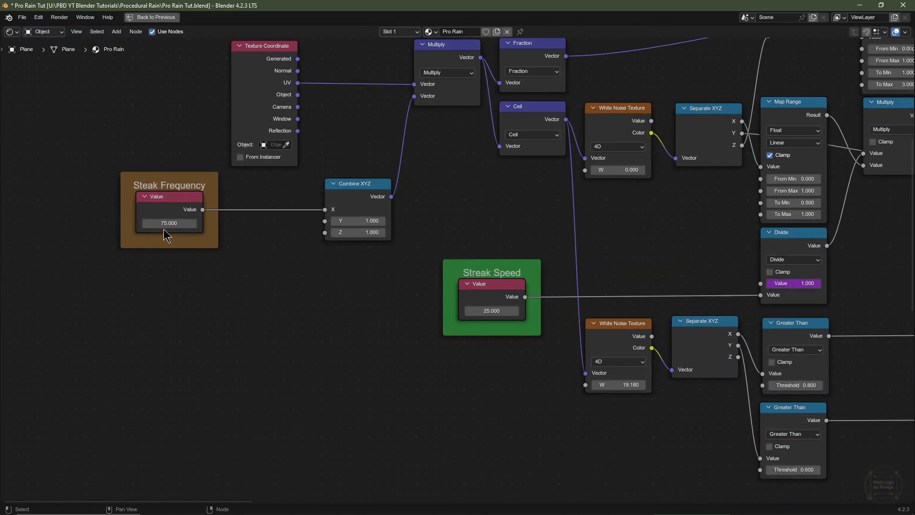
pyautogui.moveTo(587, 387); pyautogui.dragTo(298, 382, button='middle')
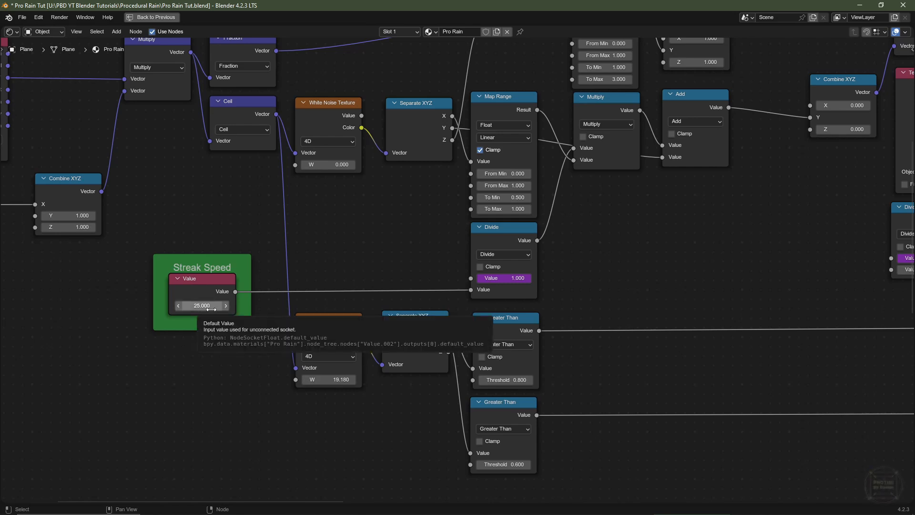
# Examine the two Greater Than thresholds and the Linear Light factor that shape the streaks.
pyautogui.moveTo(788, 433); pyautogui.dragTo(612, 370, button='middle')
pyautogui.scroll(3, 330, 266)
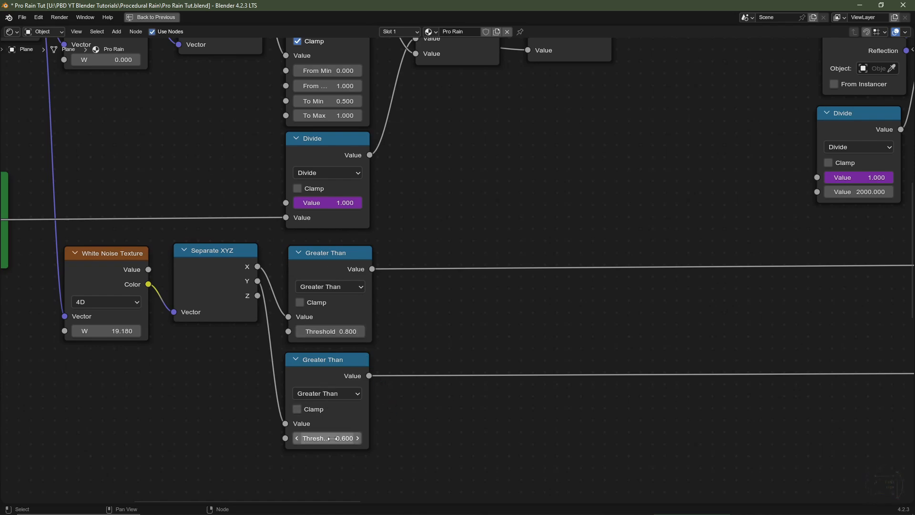
pyautogui.scroll(-7, 335, 435)
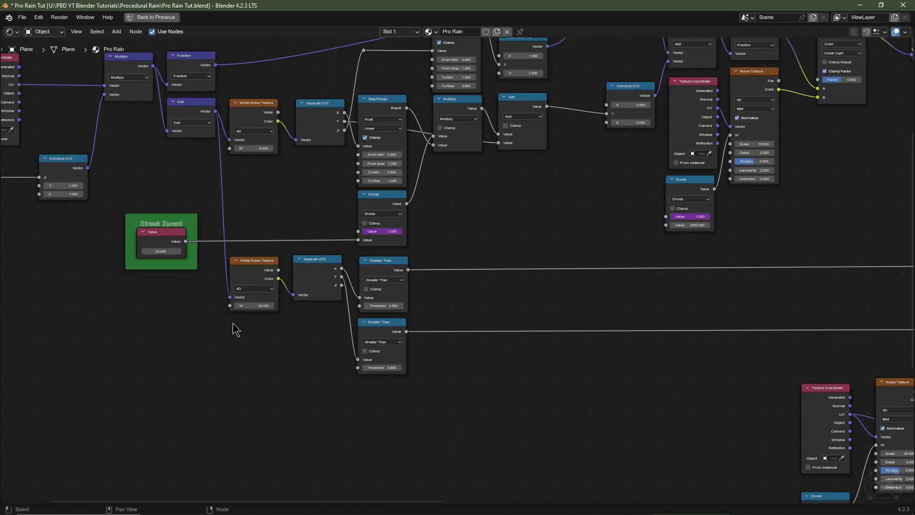
pyautogui.moveTo(598, 281); pyautogui.dragTo(194, 426, button='middle')
pyautogui.scroll(4, 281, 233)
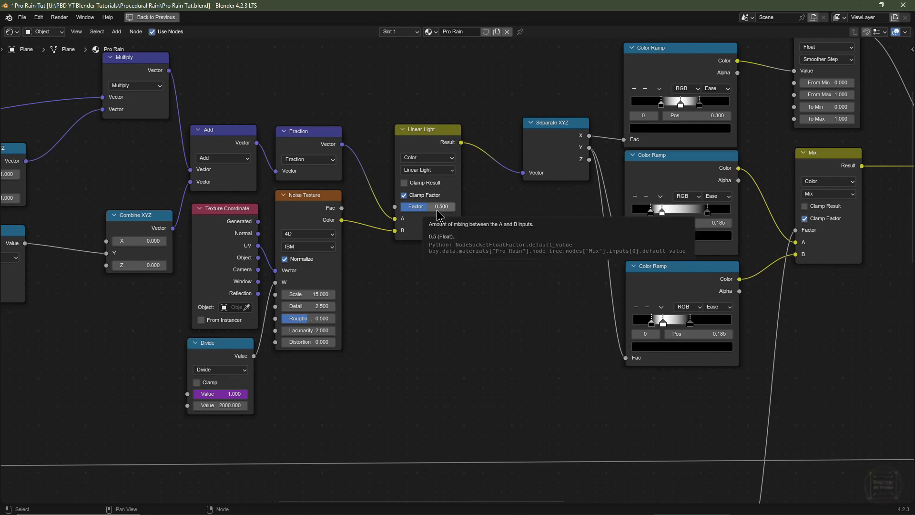
# Examine the Droplet Size value node and the two droplet branches it drives.
pyautogui.scroll(-10, 437, 209)
pyautogui.moveTo(610, 326); pyautogui.dragTo(573, 230, button='middle')
pyautogui.scroll(5, 443, 396)
pyautogui.moveTo(443, 396); pyautogui.dragTo(424, 258, button='middle')
pyautogui.scroll(6, 142, 343)
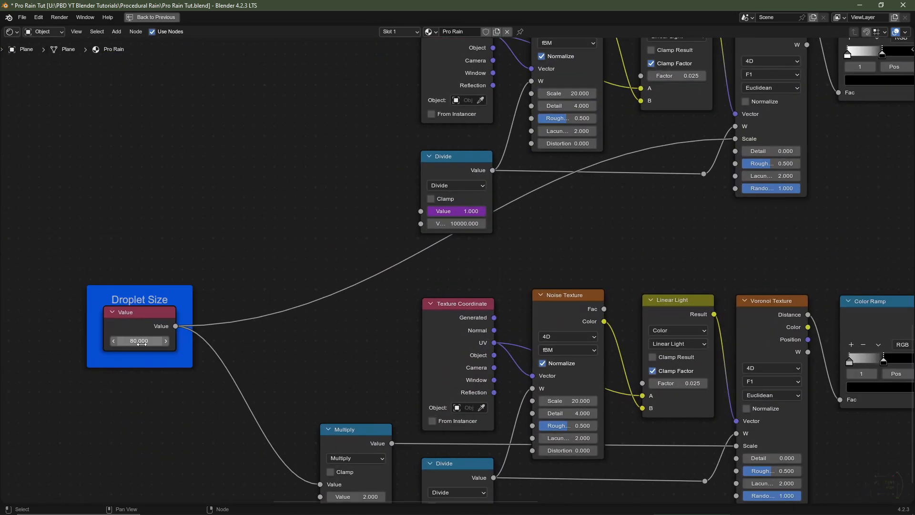
pyautogui.scroll(-4, 715, 419)
pyautogui.moveTo(715, 419); pyautogui.dragTo(637, 380, button='middle')
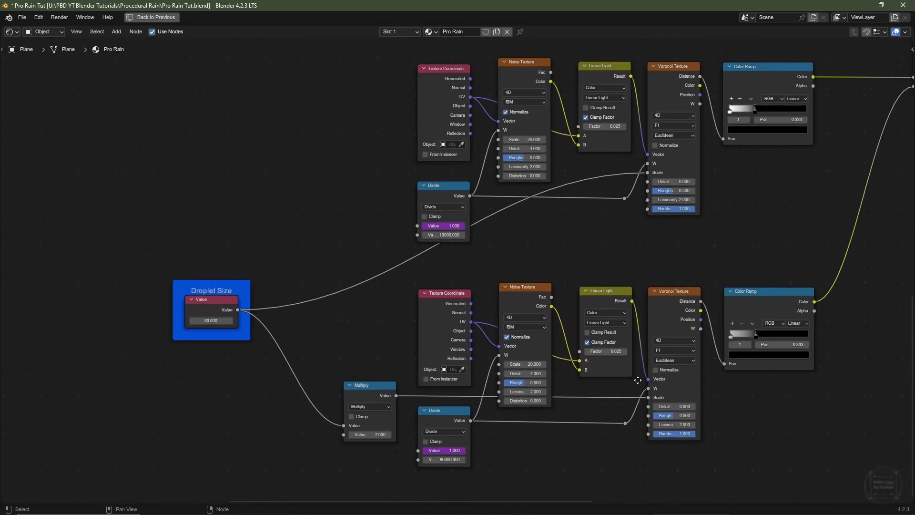
# Select the Texture Coordinate, Mapping, Noise Texture and Color Ramp nodes feeding the Principled BSDF's Roughness to review them.
pyautogui.scroll(-3, 829, 365)
pyautogui.moveTo(829, 365); pyautogui.dragTo(420, 469, button='middle')
pyautogui.moveTo(756, 143); pyautogui.dragTo(485, 372, button='middle')
pyautogui.scroll(5, 624, 328)
pyautogui.moveTo(625, 328); pyautogui.dragTo(572, 339, button='middle')
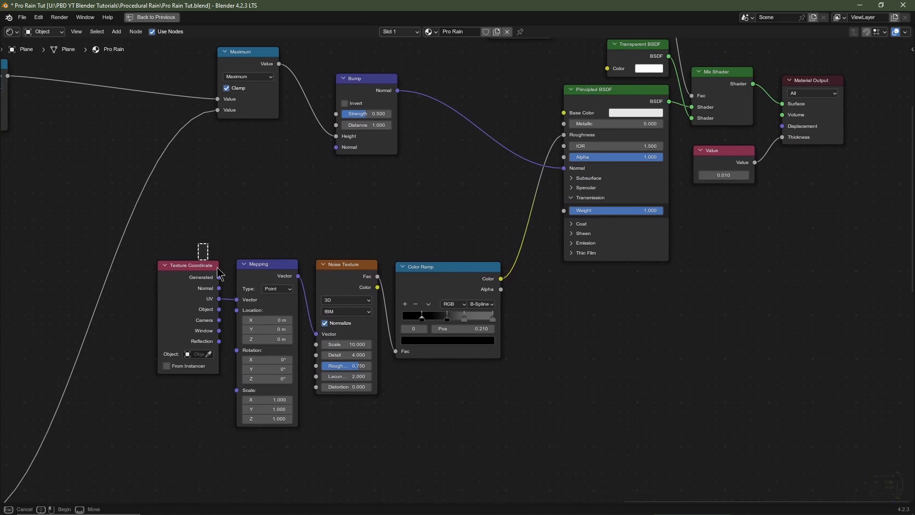
pyautogui.moveTo(198, 244); pyautogui.dragTo(508, 353)
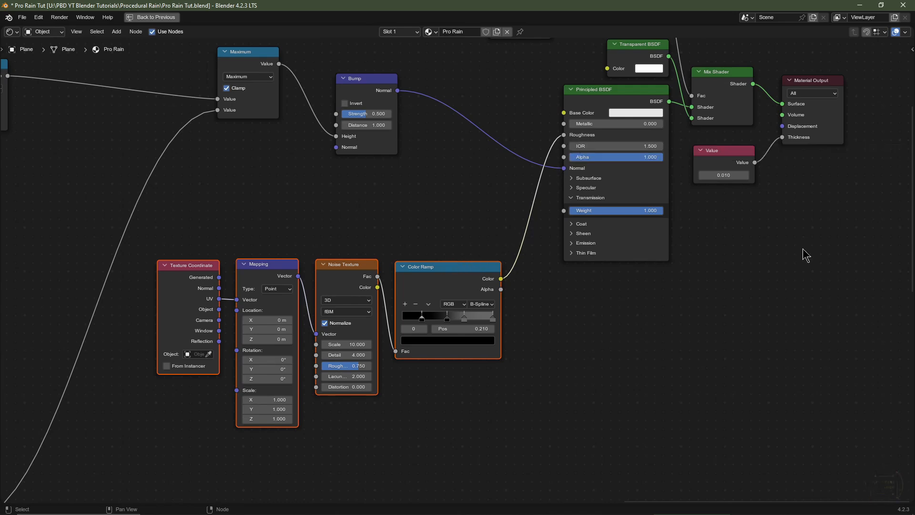
# Examine the Value node connected to Material Output's Thickness and the Multiply node between Light Path and Mix Shader.
pyautogui.moveTo(806, 255); pyautogui.dragTo(607, 358, button='middle')
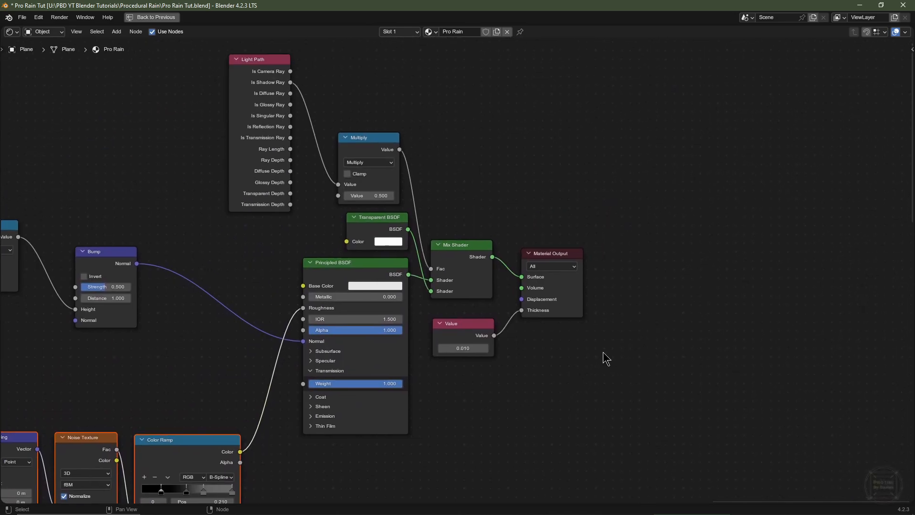
pyautogui.scroll(2, 606, 358)
pyautogui.click(503, 353)
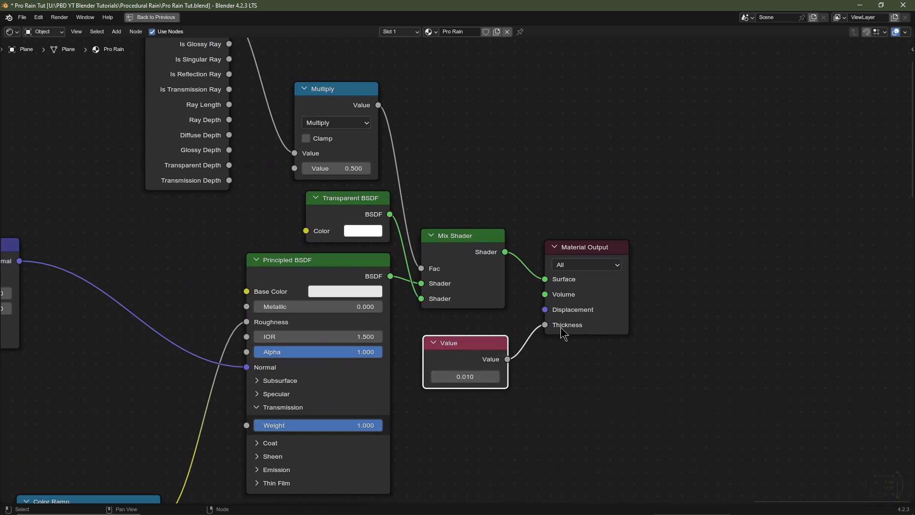
pyautogui.scroll(-2, 563, 333)
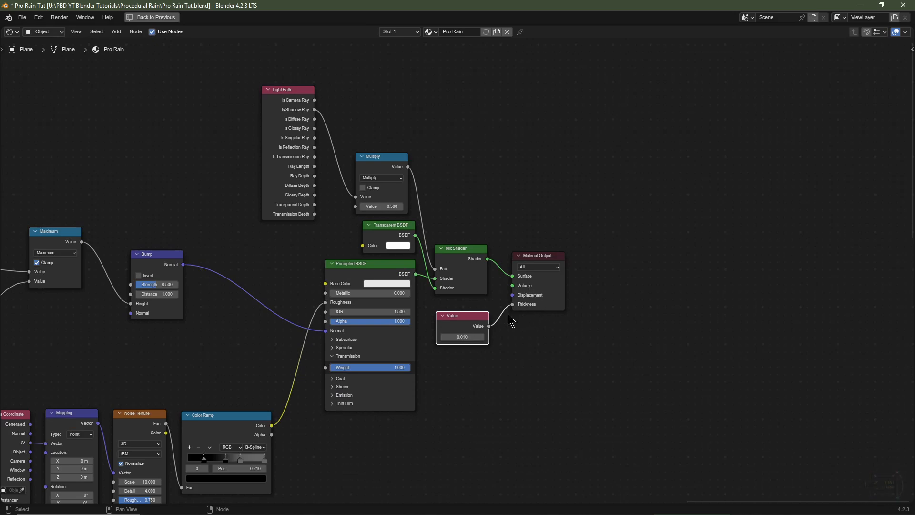
# Restore the full layout, set the render engine to EEVEE, and review its raytracing options and the material's surface settings.
pyautogui.hotkey('ctrl', 'space')
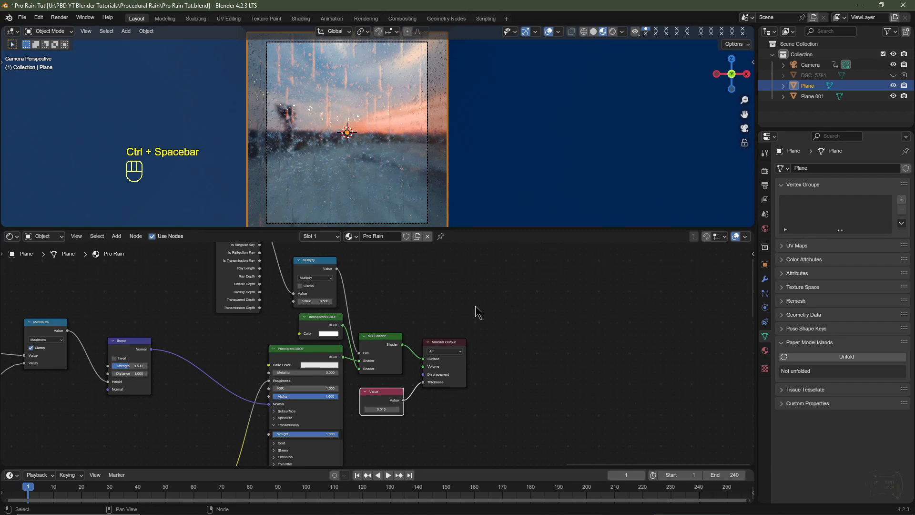
pyautogui.click(765, 171)
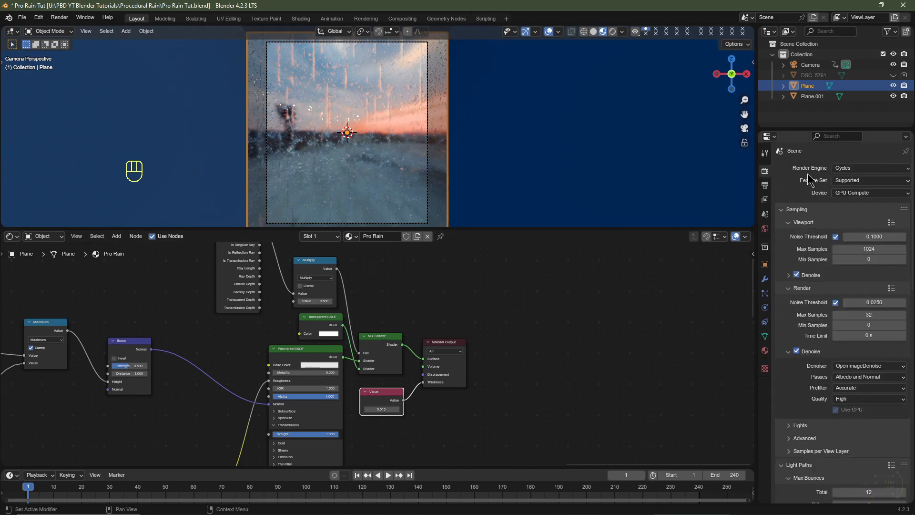
pyautogui.click(850, 169)
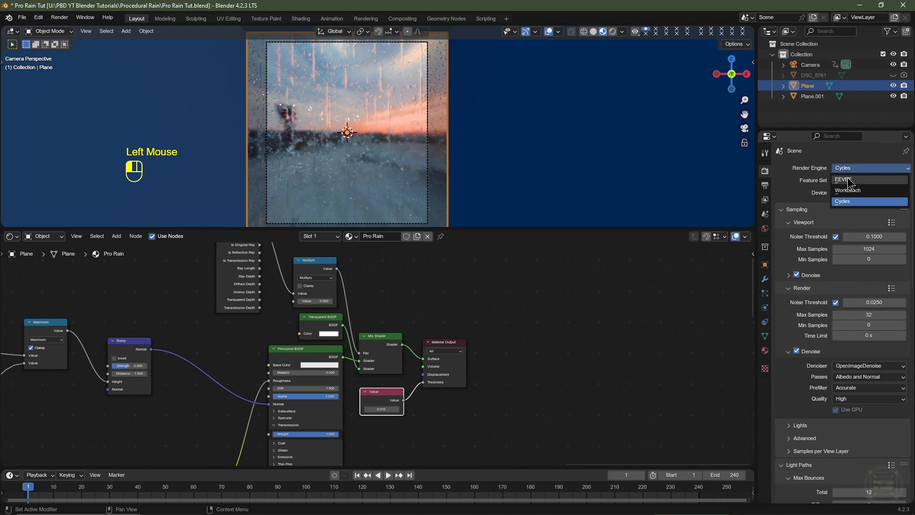
pyautogui.click(849, 180)
pyautogui.scroll(-3, 805, 290)
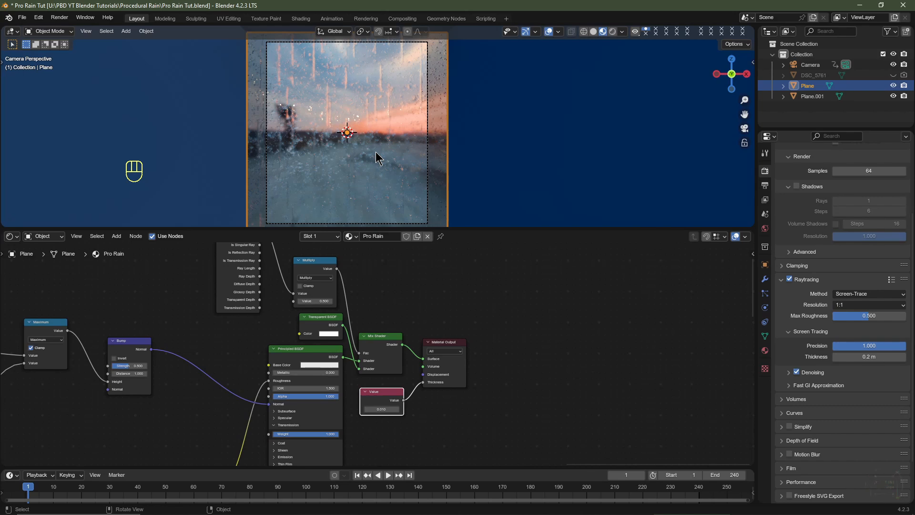
pyautogui.click(766, 351)
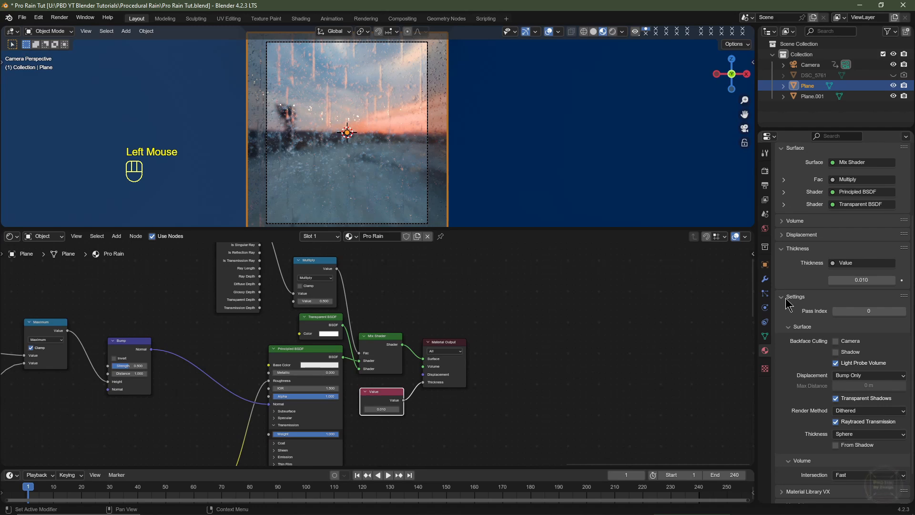
# Review the rain material's transmission and thickness settings, and set the render engine to Cycles.
pyautogui.scroll(-2, 839, 333)
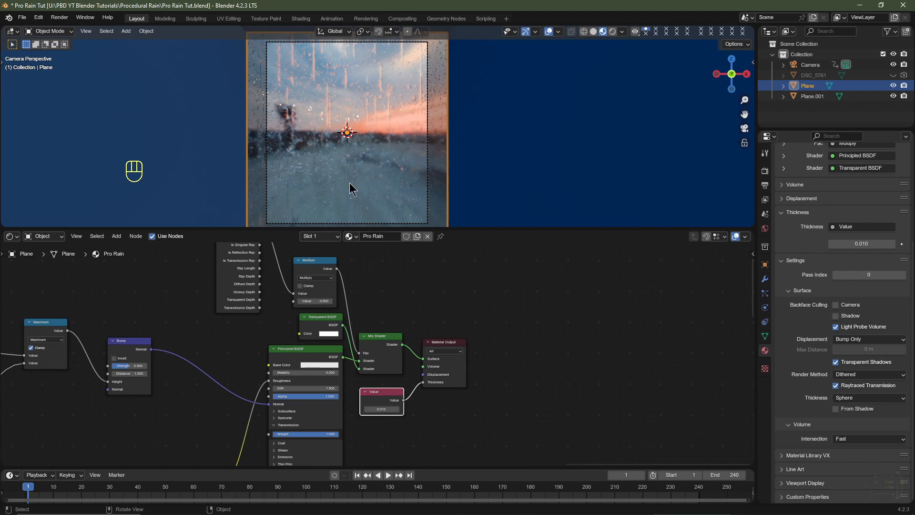
pyautogui.click(858, 405)
pyautogui.click(858, 409)
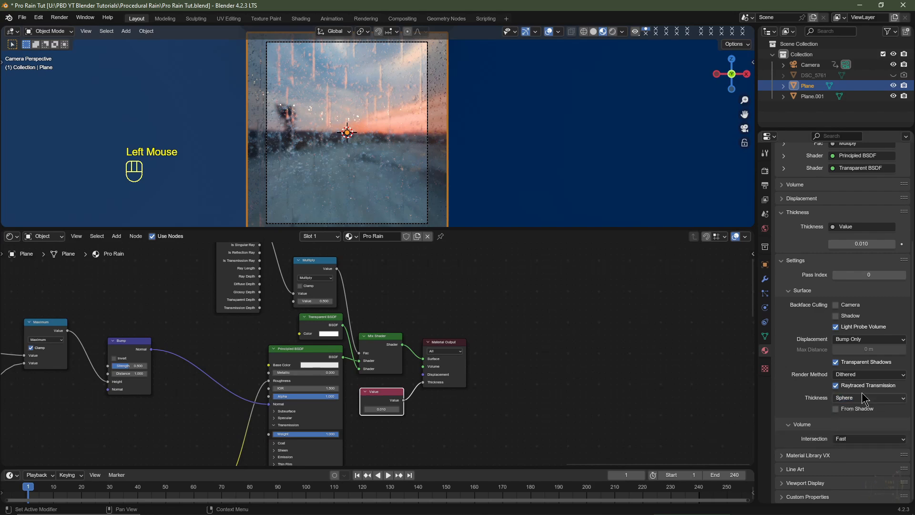
pyautogui.click(765, 171)
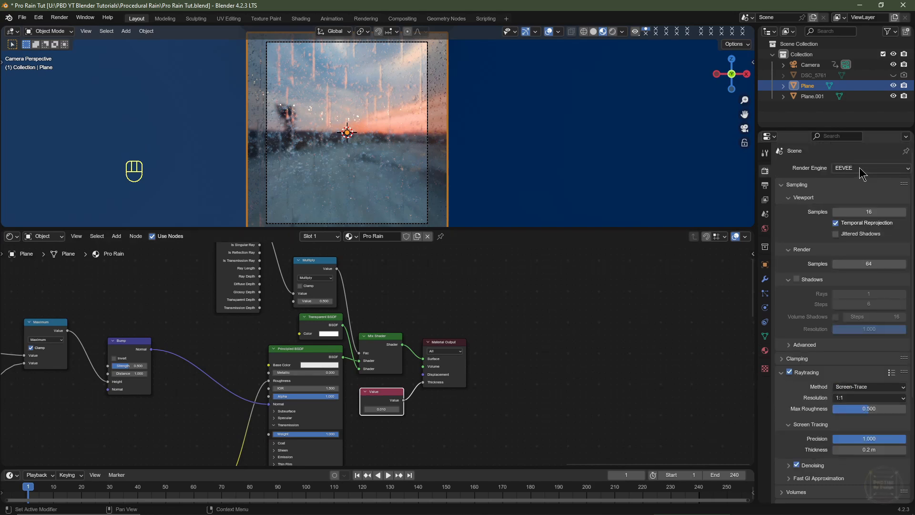
pyautogui.click(861, 168)
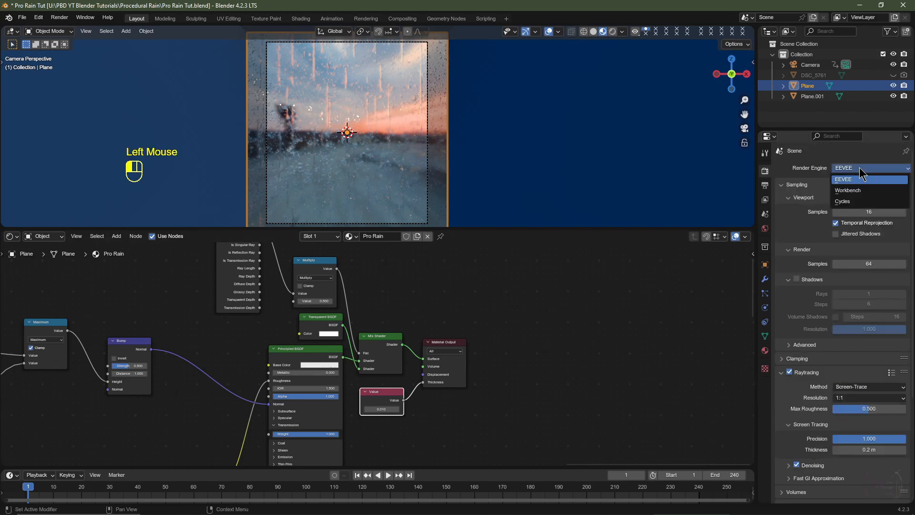
pyautogui.click(847, 202)
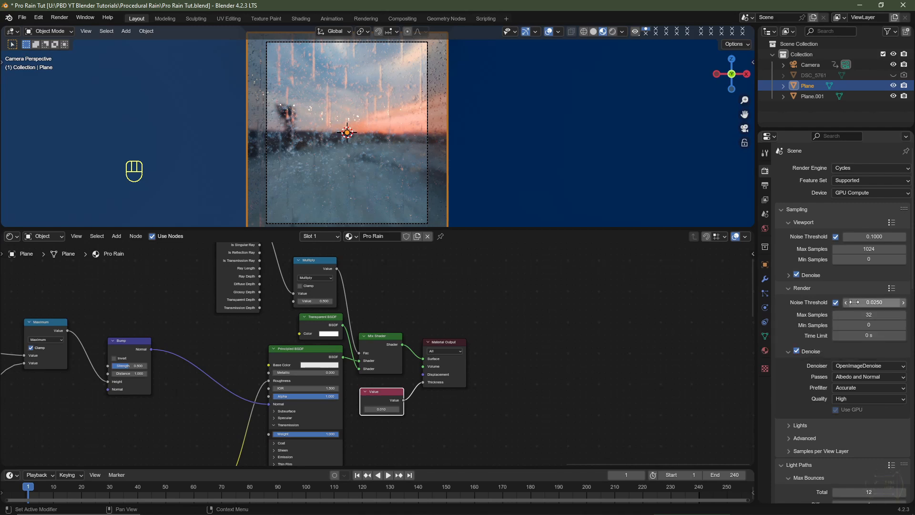
# Examine the glass plane and the background plane from outside and through the camera, selecting Plane.001.
pyautogui.press('KP_0')
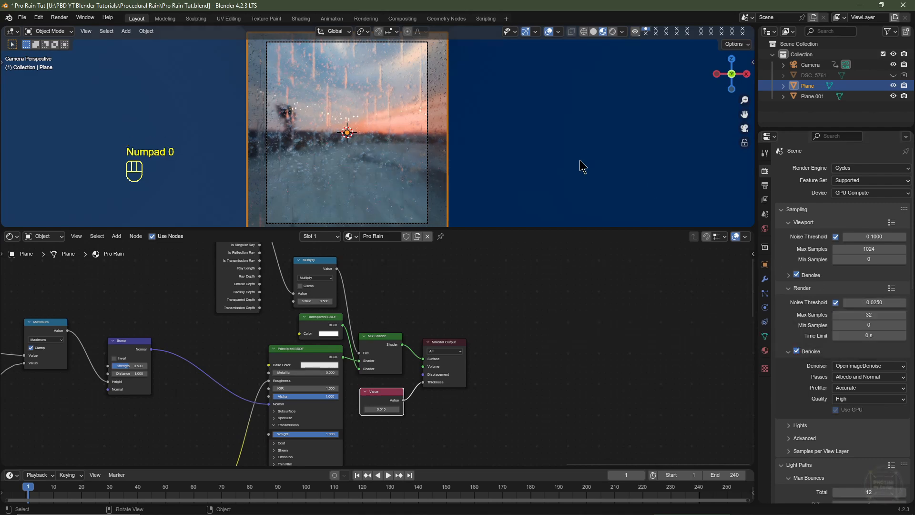
pyautogui.moveTo(591, 161); pyautogui.dragTo(372, 143, button='middle')
pyautogui.scroll(-5, 554, 170)
pyautogui.click(309, 125)
pyautogui.scroll(-4, 371, 143)
pyautogui.moveTo(372, 143)
pyautogui.mouseDown(button='middle')
pyautogui.moveTo(443, 168)
pyautogui.moveTo(369, 160)
pyautogui.mouseUp(button='middle')
pyautogui.press('KP_0')
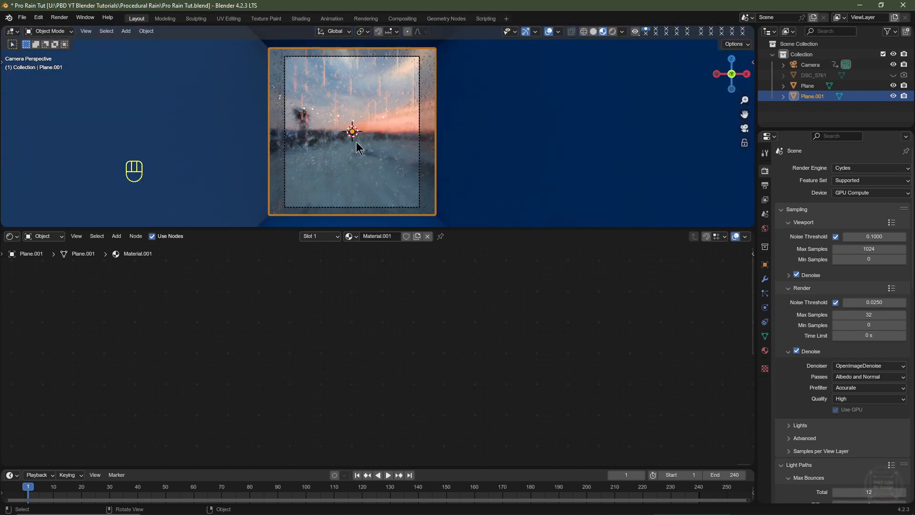
pyautogui.scroll(2, 357, 146)
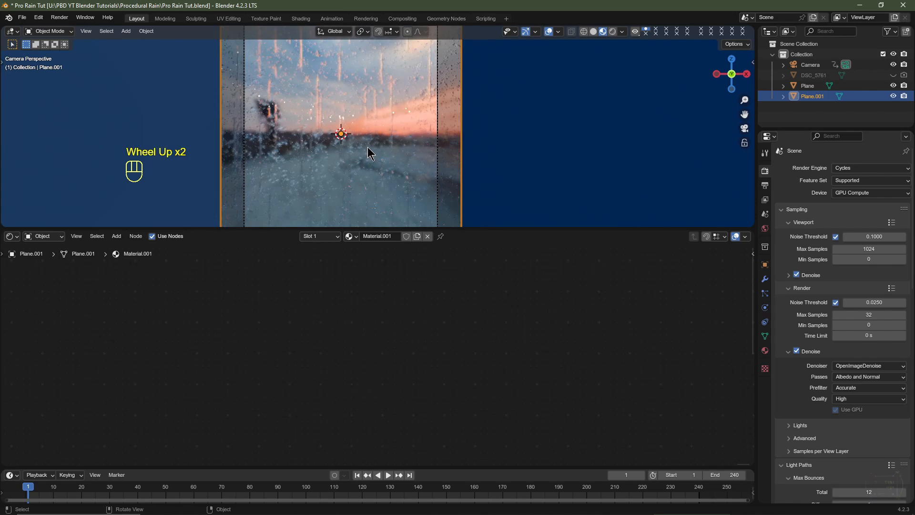
pyautogui.scroll(-1, 470, 147)
pyautogui.moveTo(470, 147); pyautogui.dragTo(705, 154, button='middle')
pyautogui.scroll(-4, 462, 164)
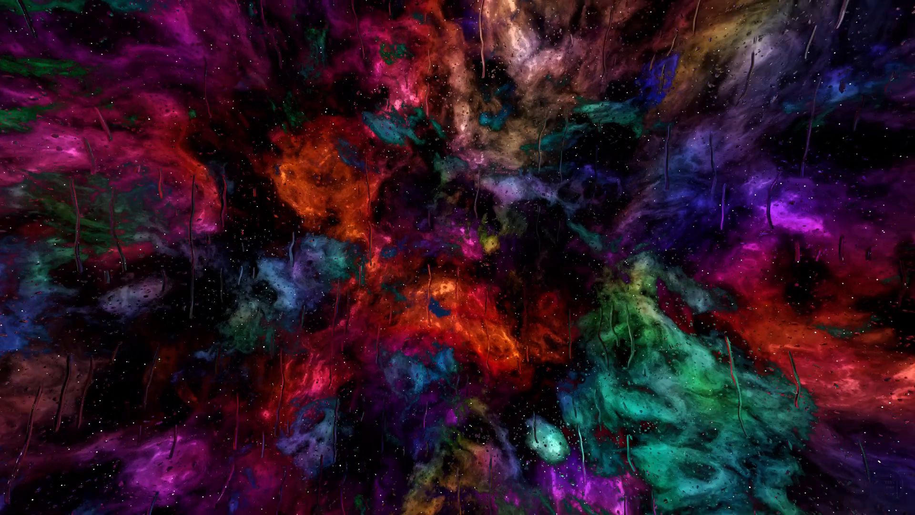